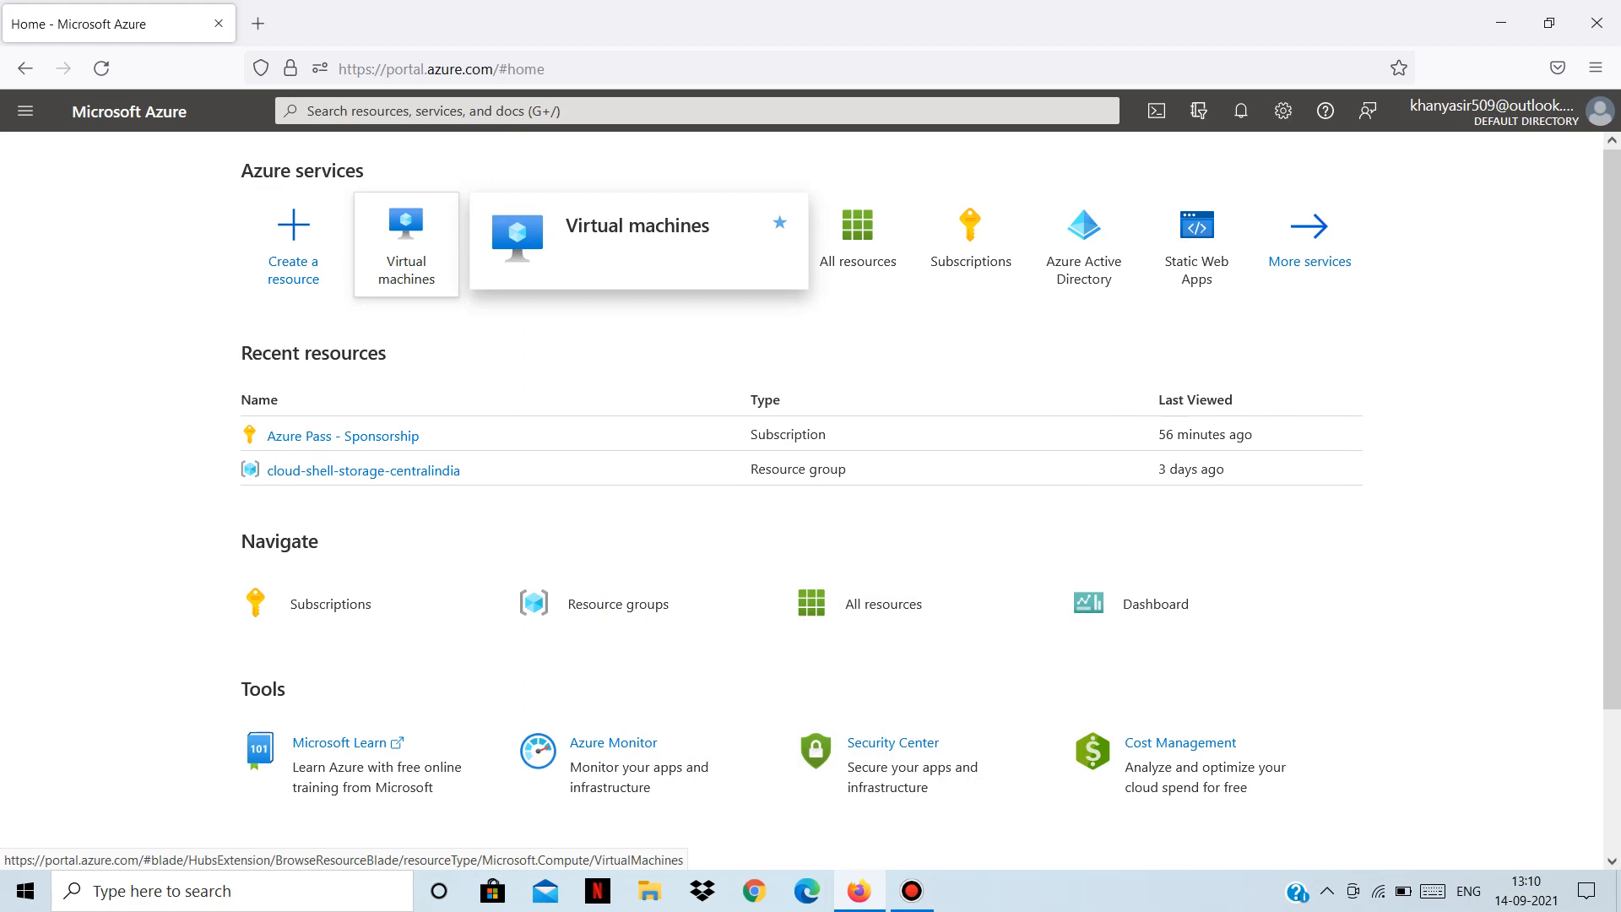
# Open the Virtual machines service from Azure services on the Home page.
pyautogui.click(406, 244)
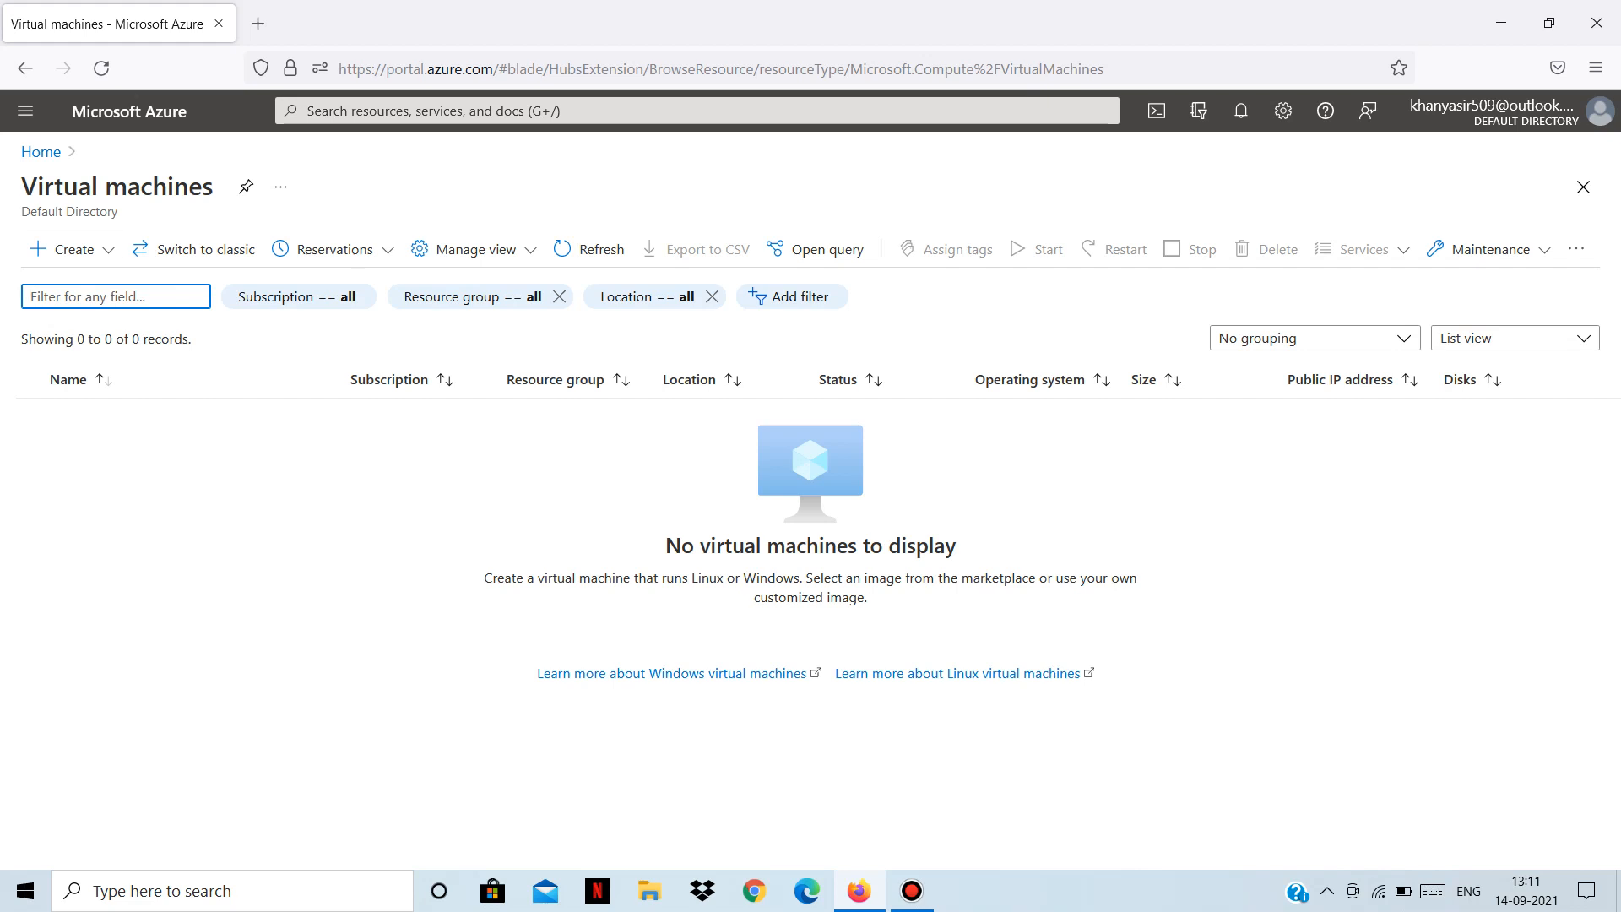
# Start a new Virtual machine from the Create menu and dismiss the navigation flyout.
pyautogui.click(64, 249)
pyautogui.click(76, 285)
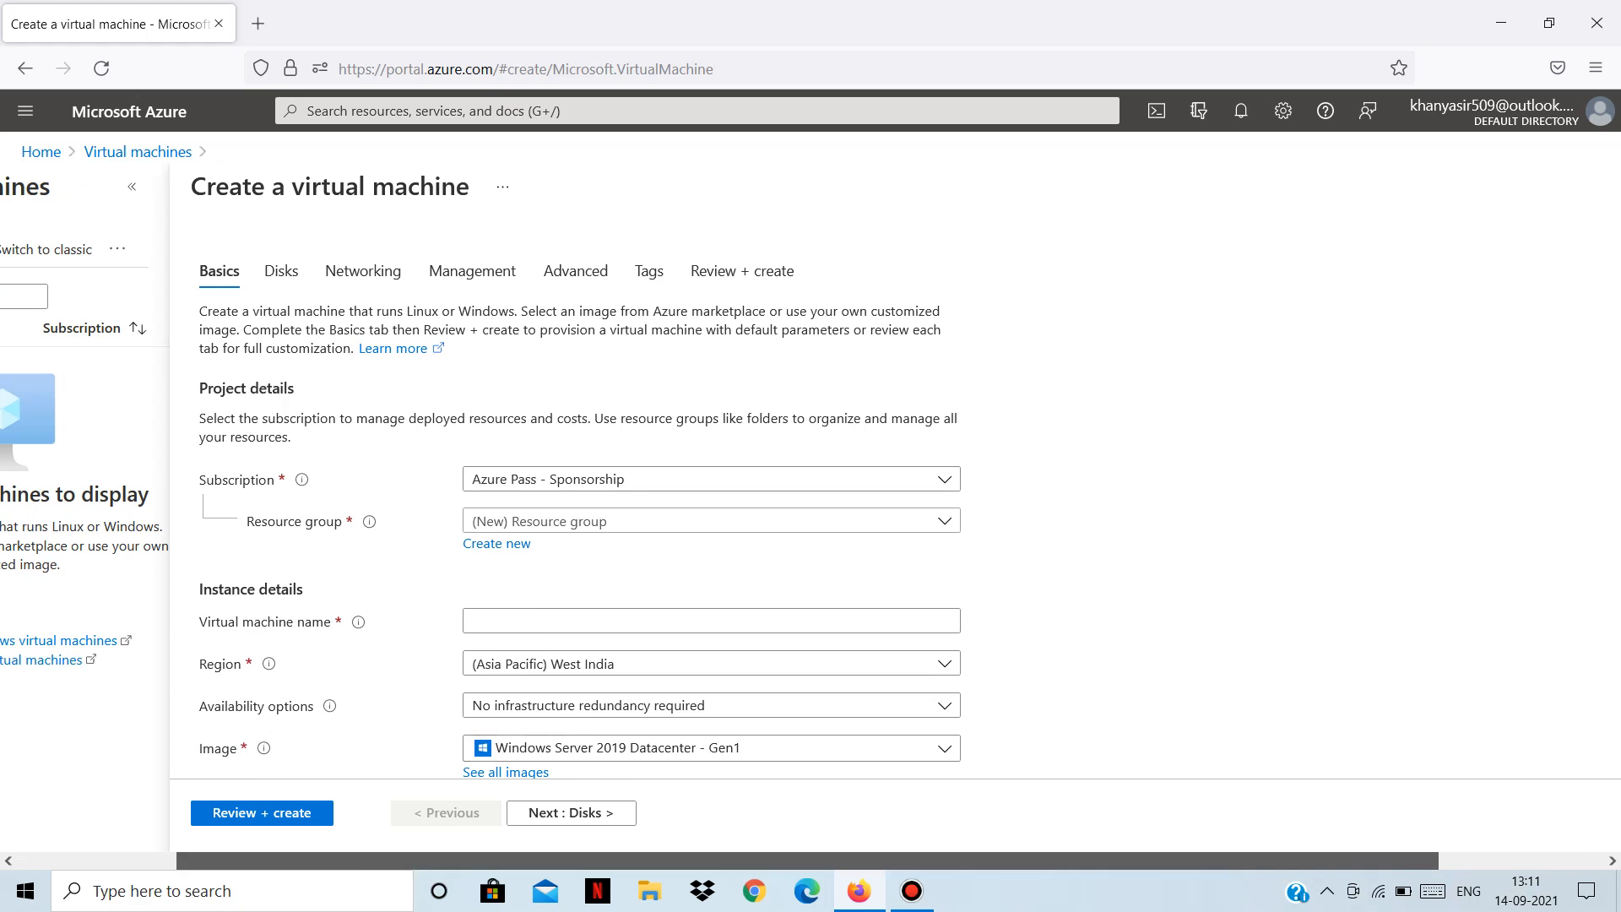
pyautogui.click(26, 111)
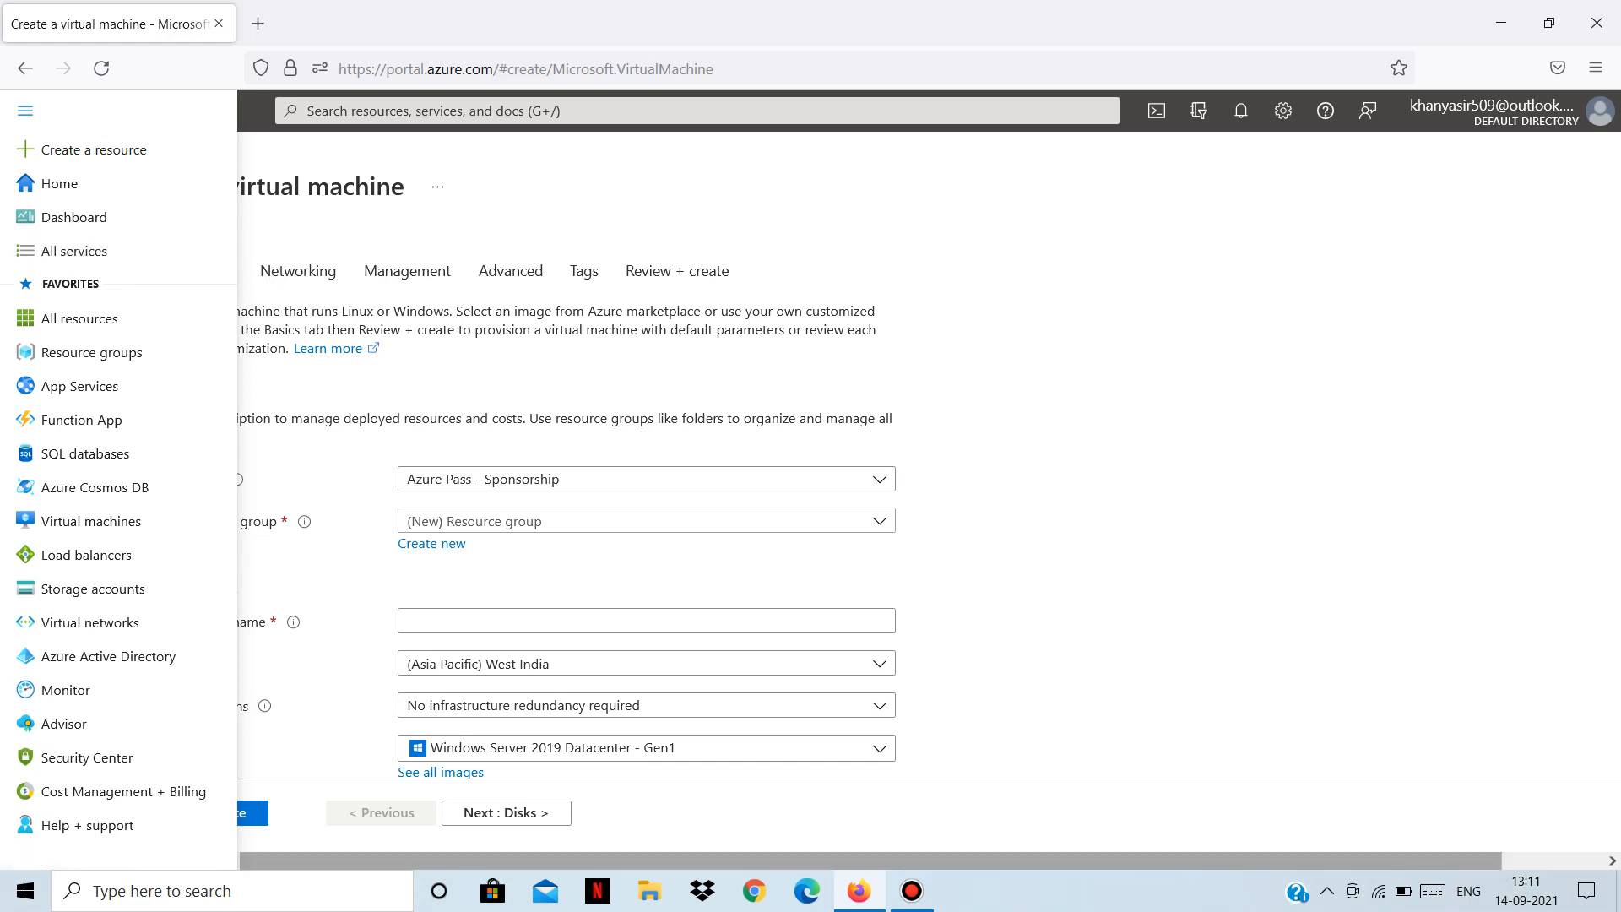
pyautogui.click(250, 780)
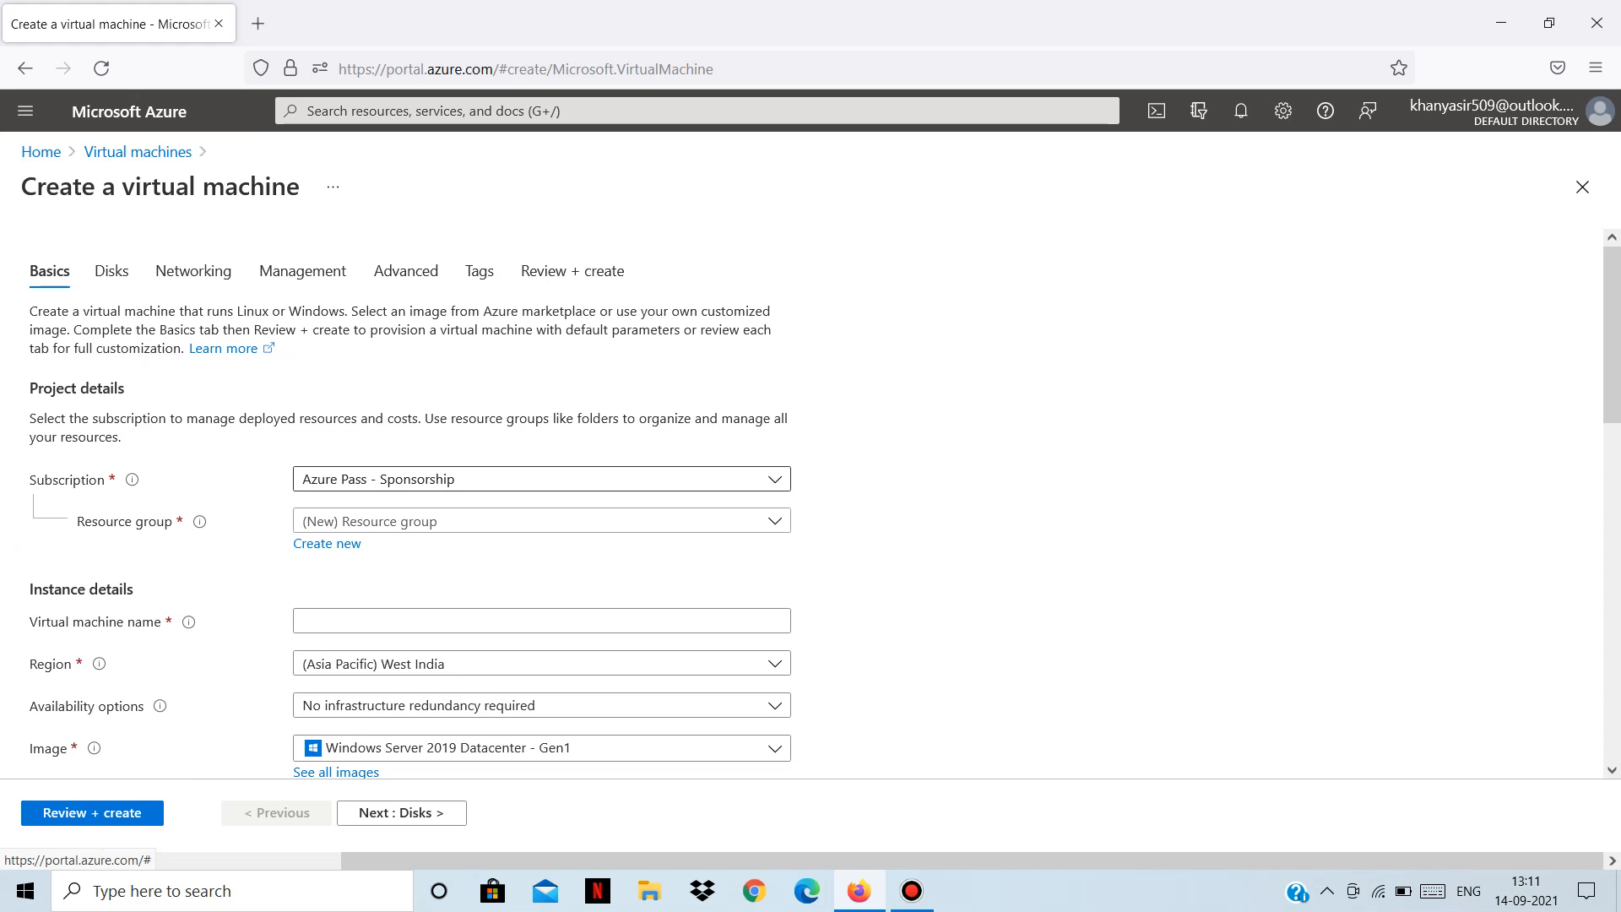
# Create a new resource group named VM-rg for the deployment.
pyautogui.click(541, 521)
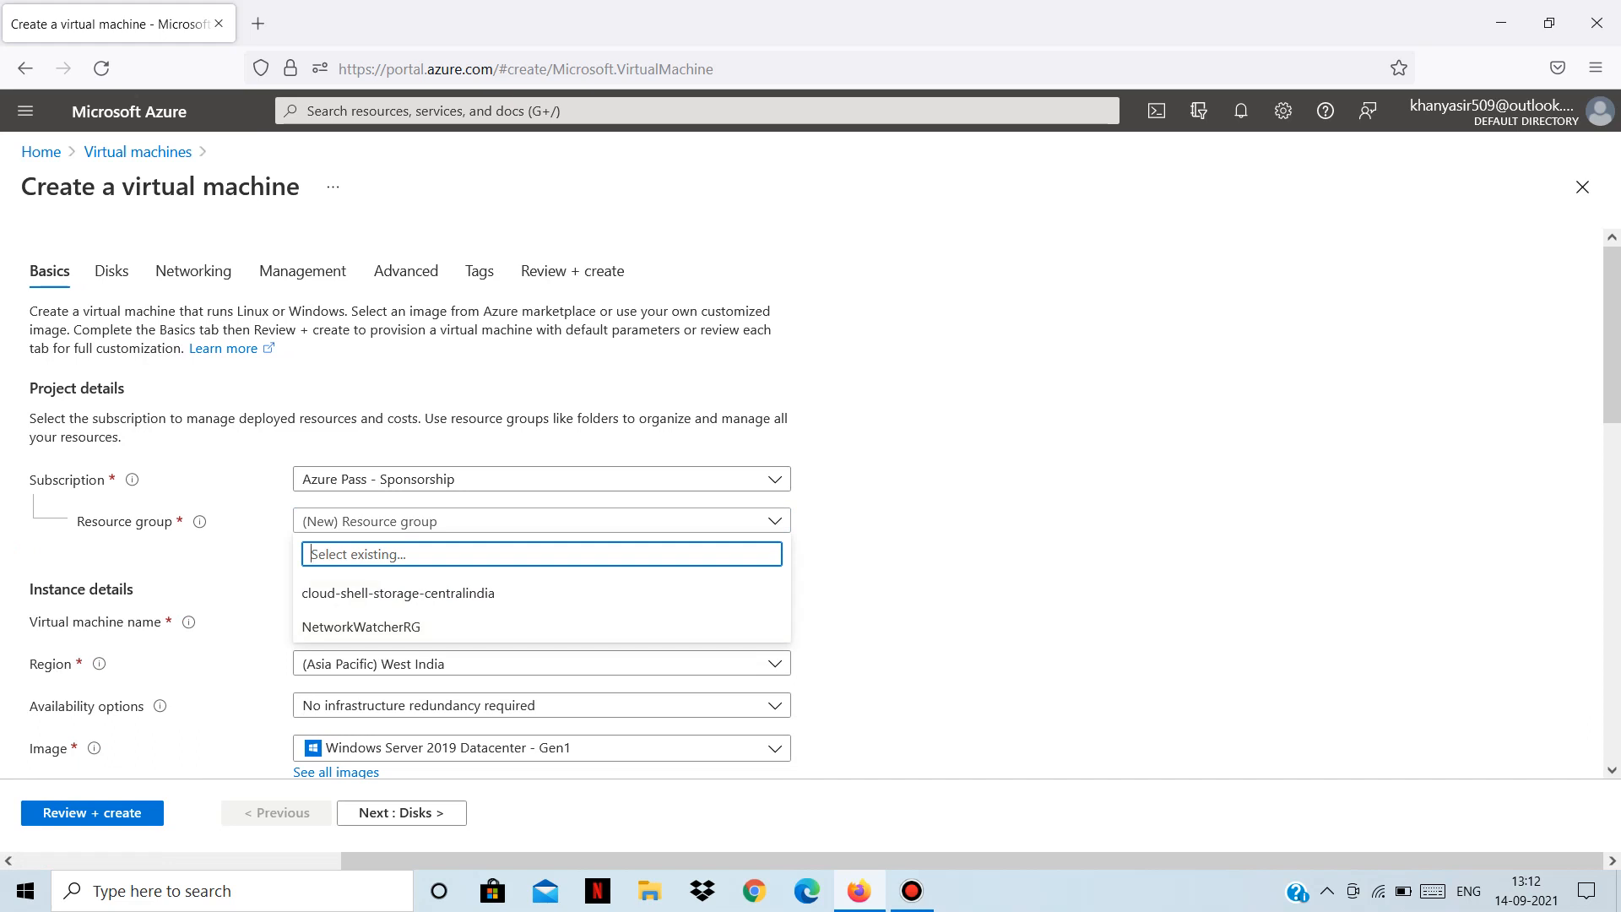
pyautogui.press('Escape')
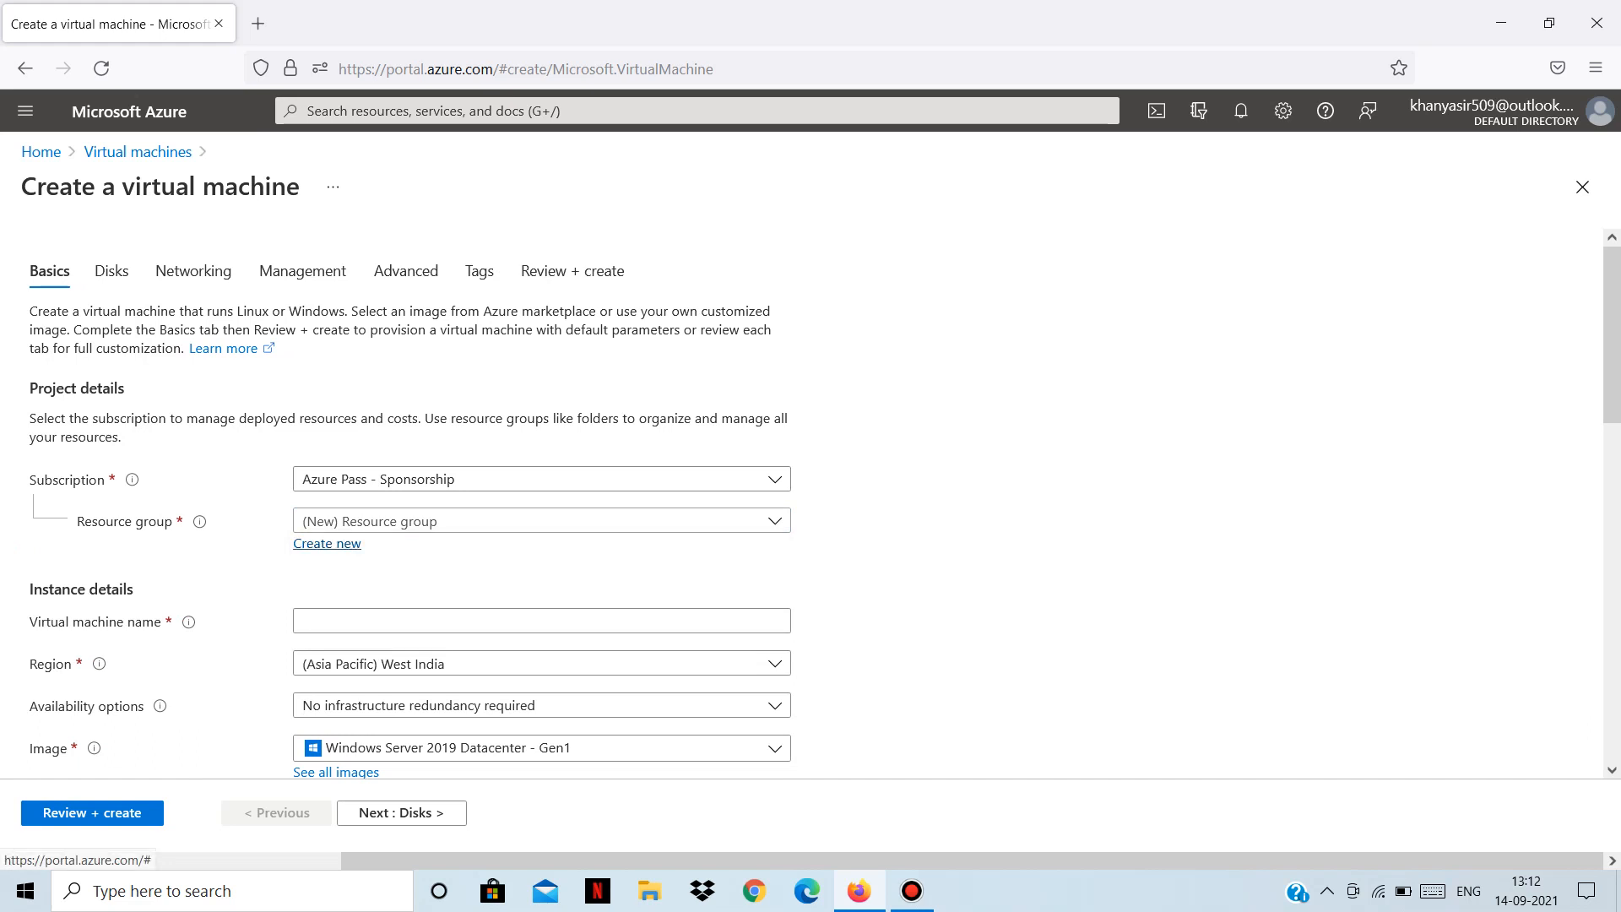
pyautogui.click(326, 543)
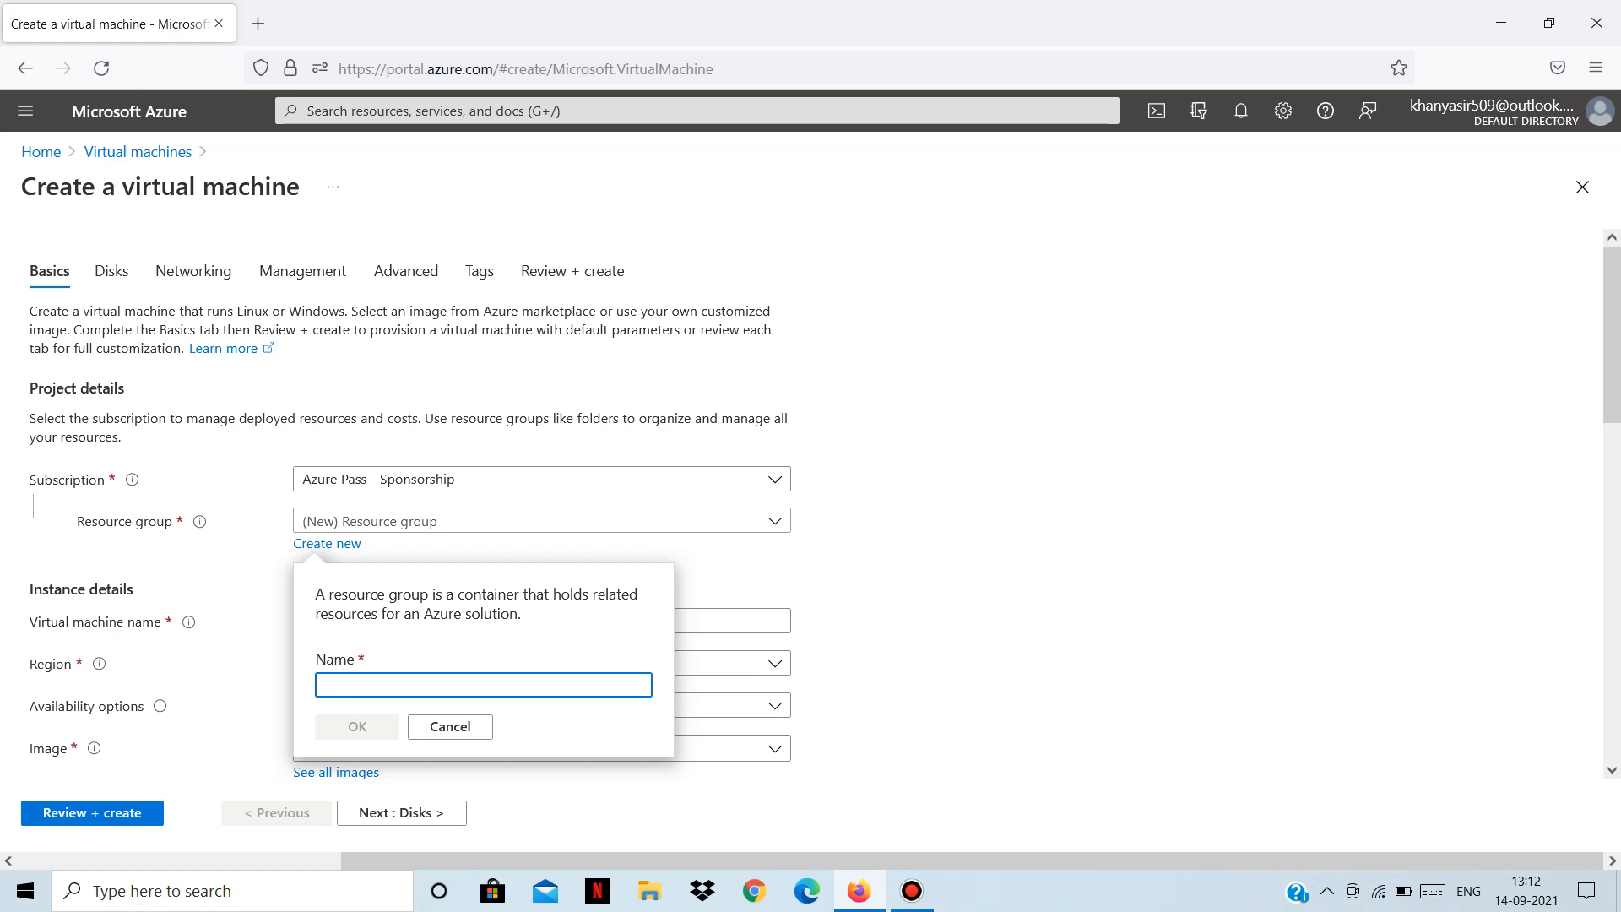
pyautogui.write('VM-')
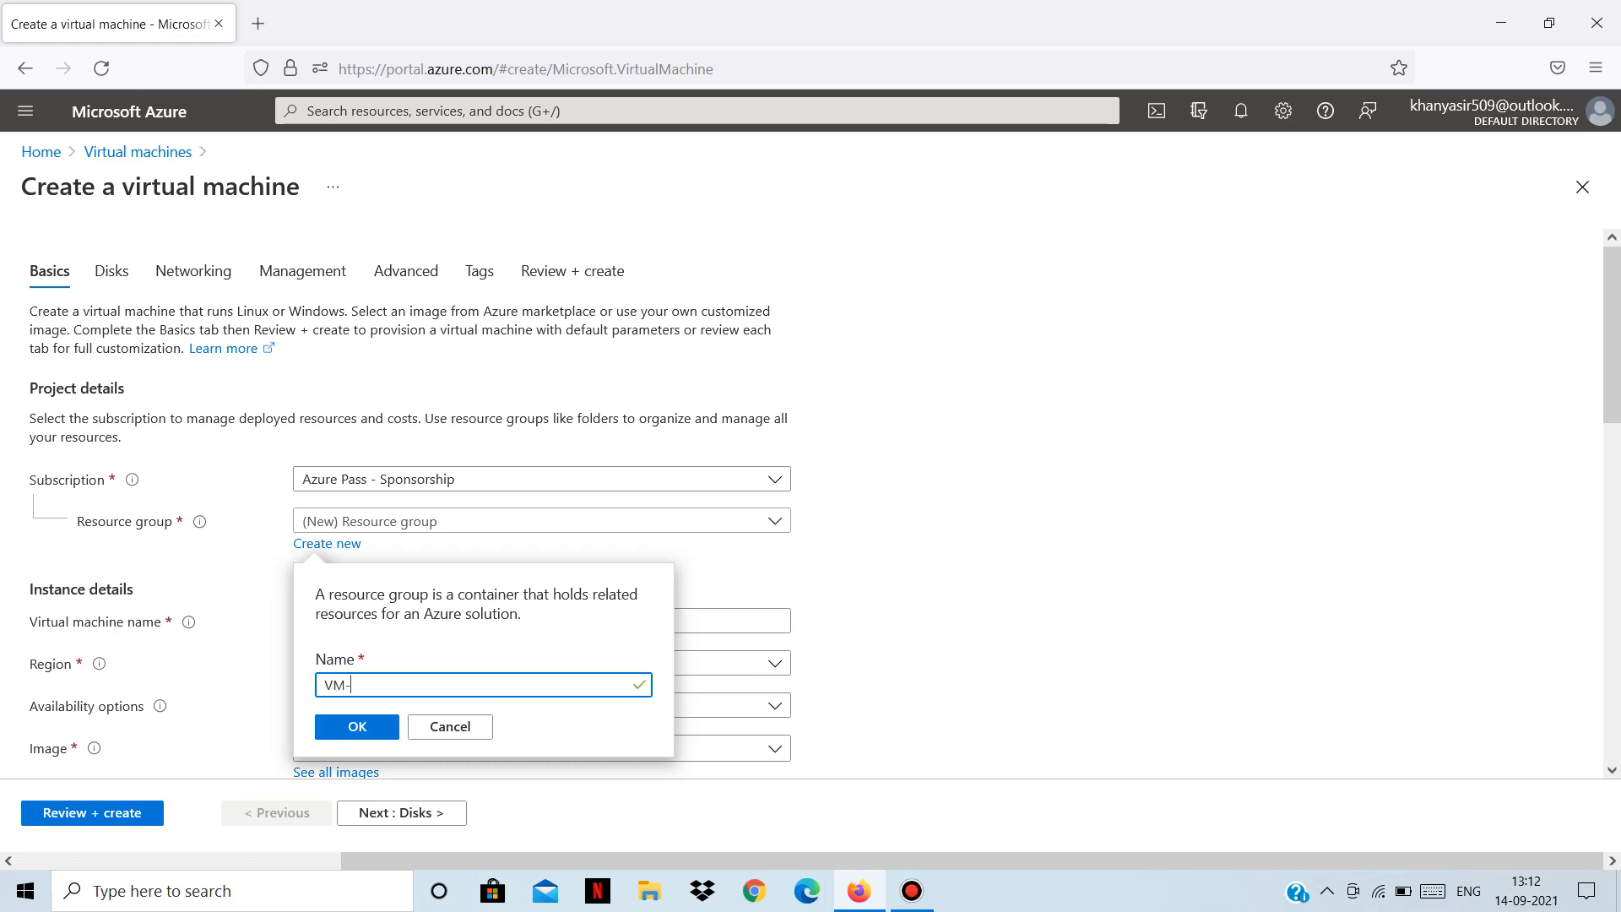
pyautogui.write('rg')
pyautogui.press('Return')
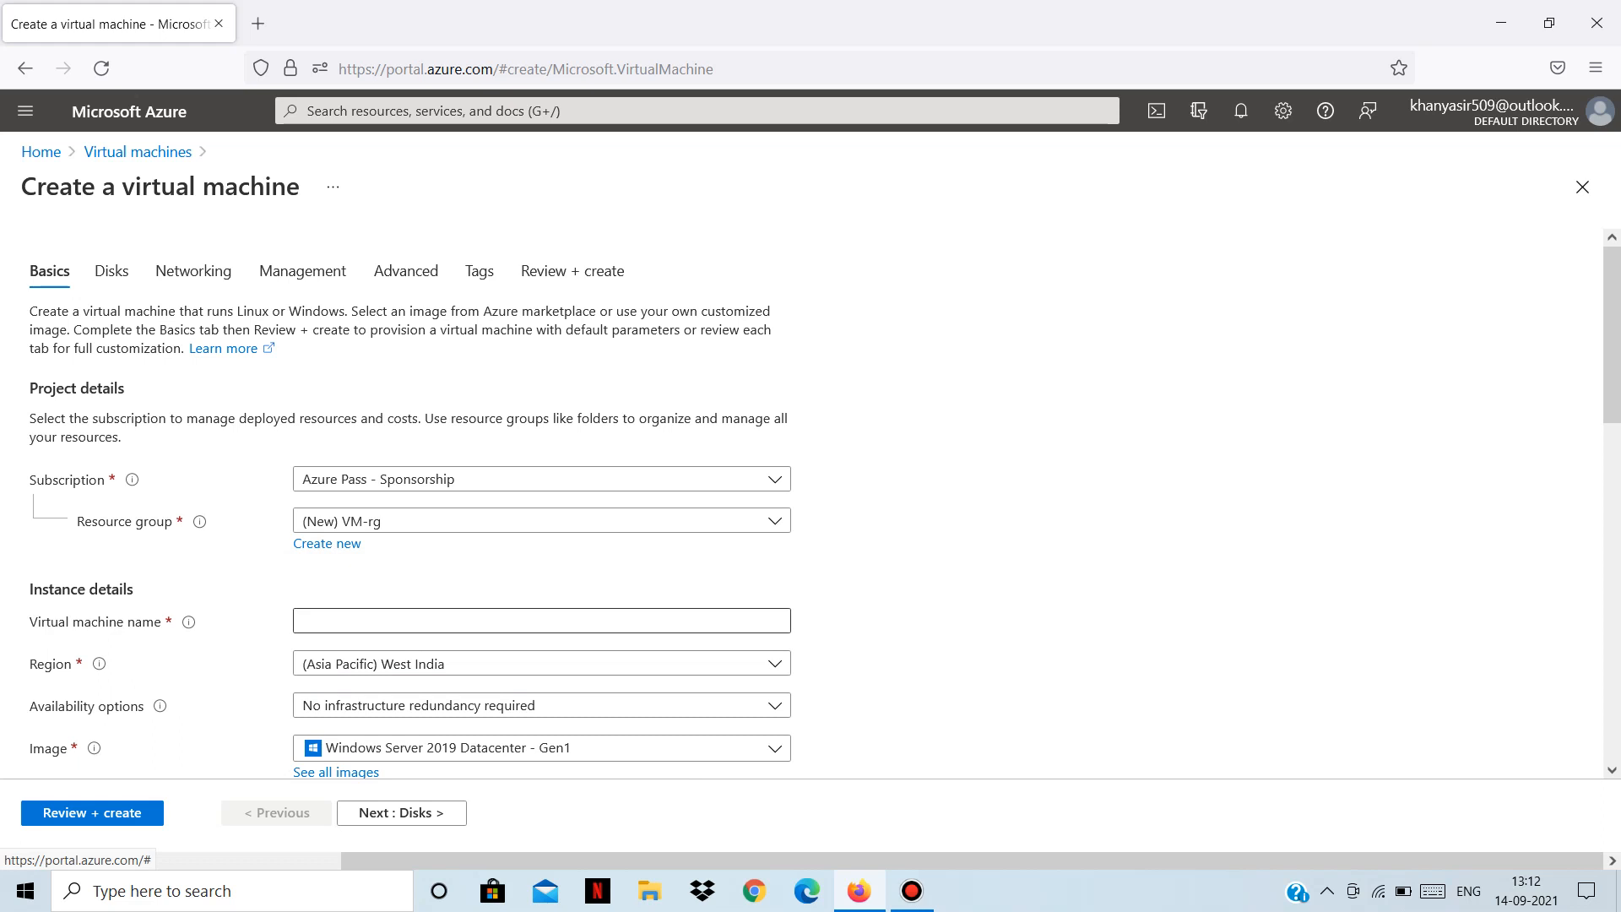
# Enter test-win-vm as the virtual machine name and scroll down toward Size.
pyautogui.click(541, 620)
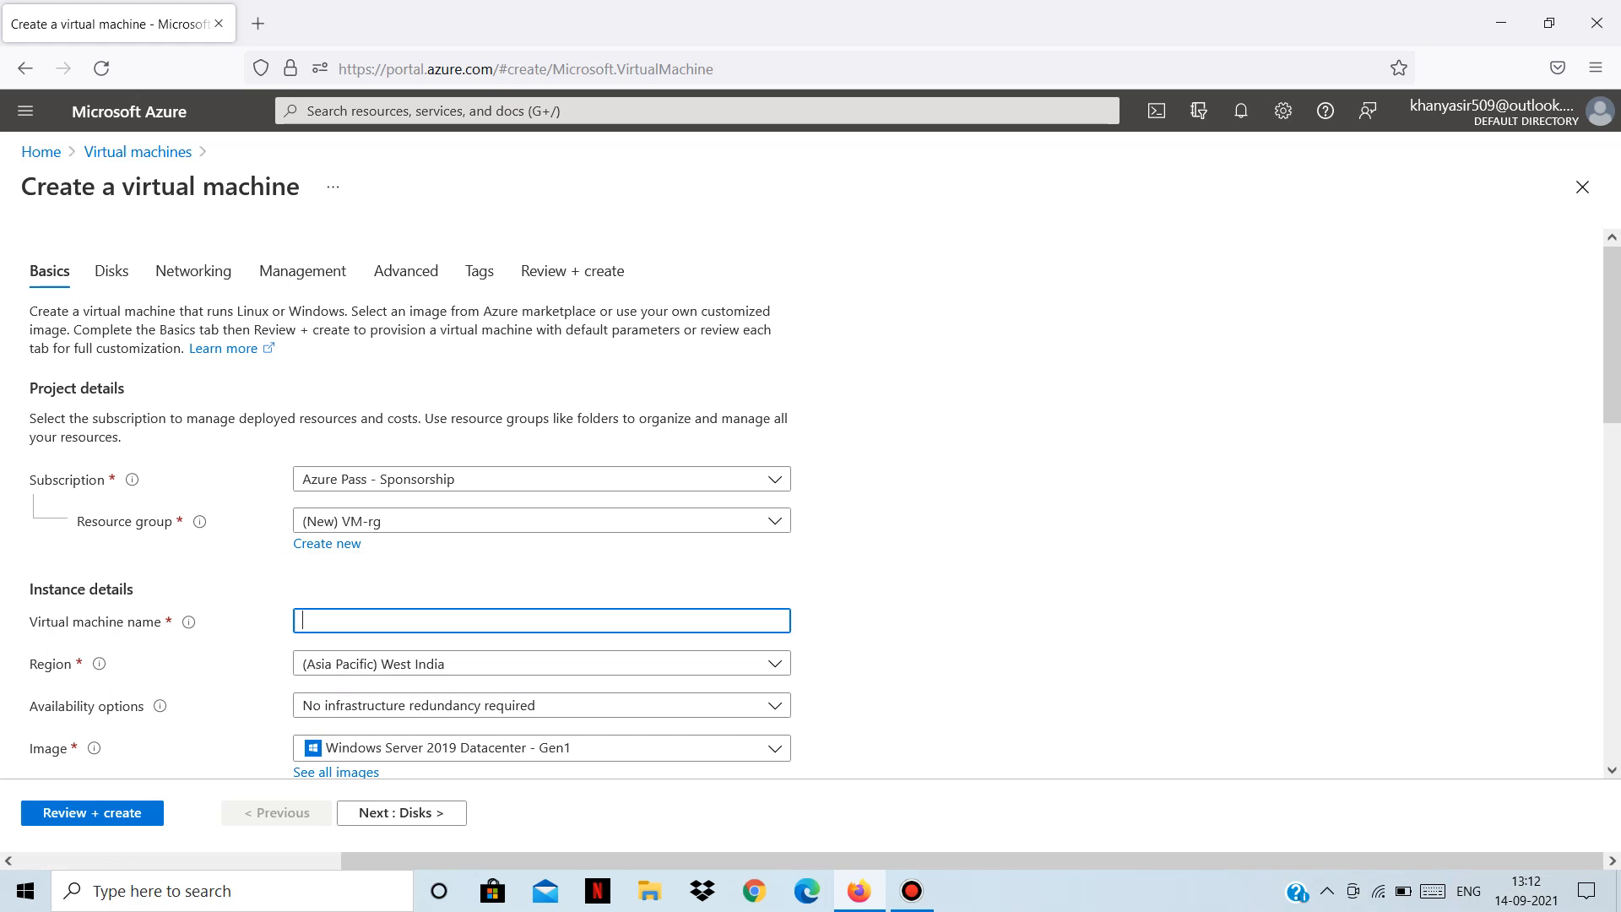
pyautogui.write('test-wi')
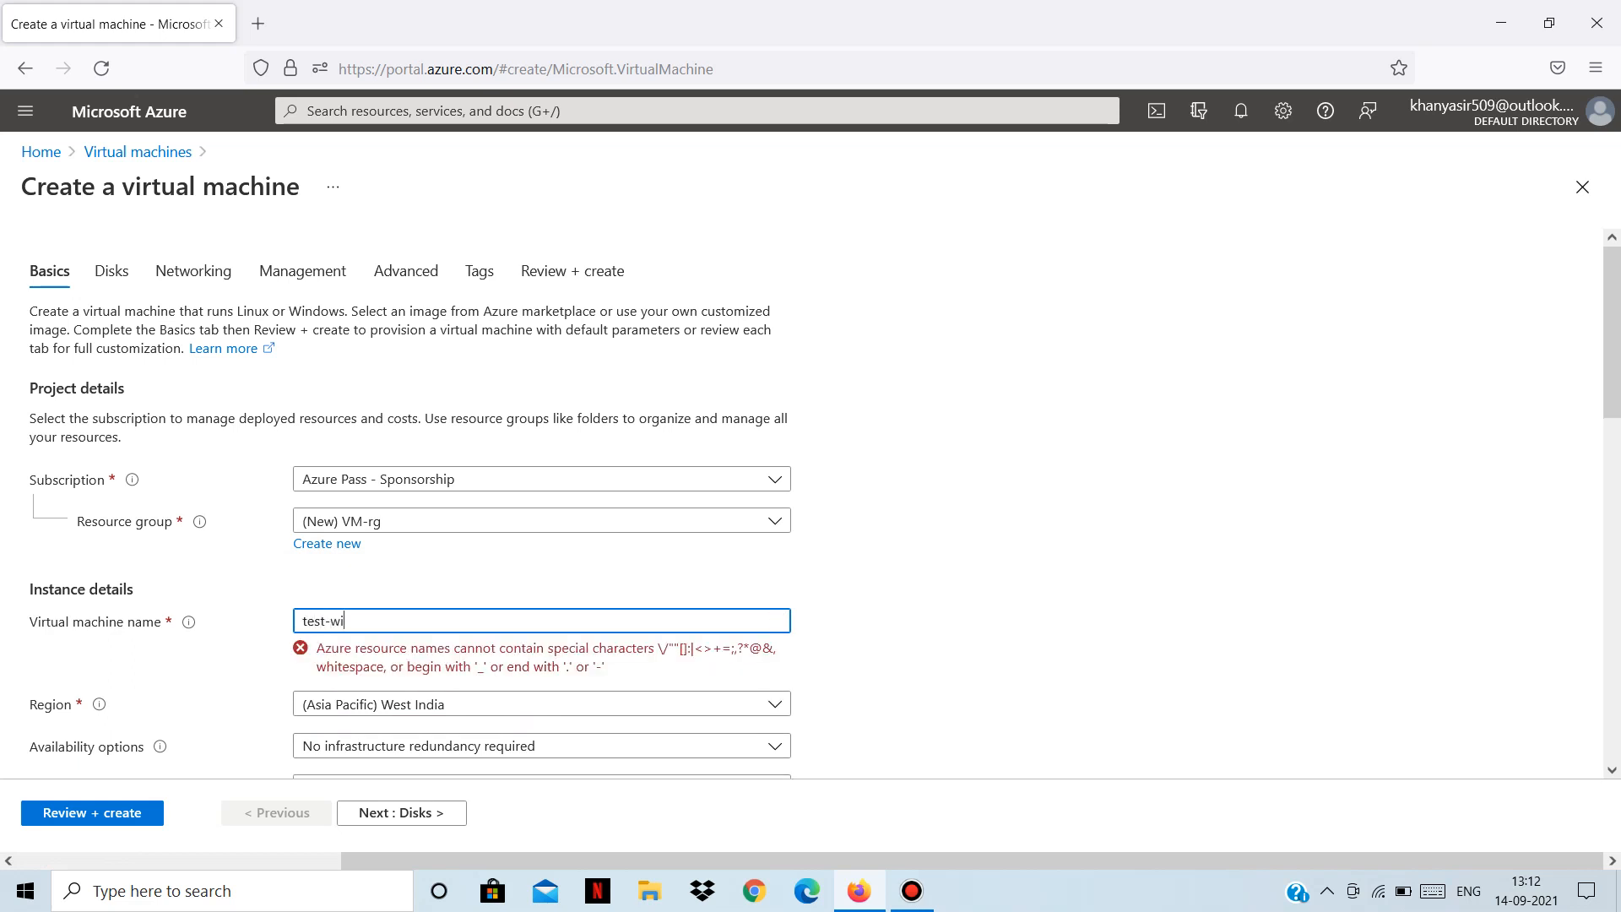
pyautogui.write('n-vm')
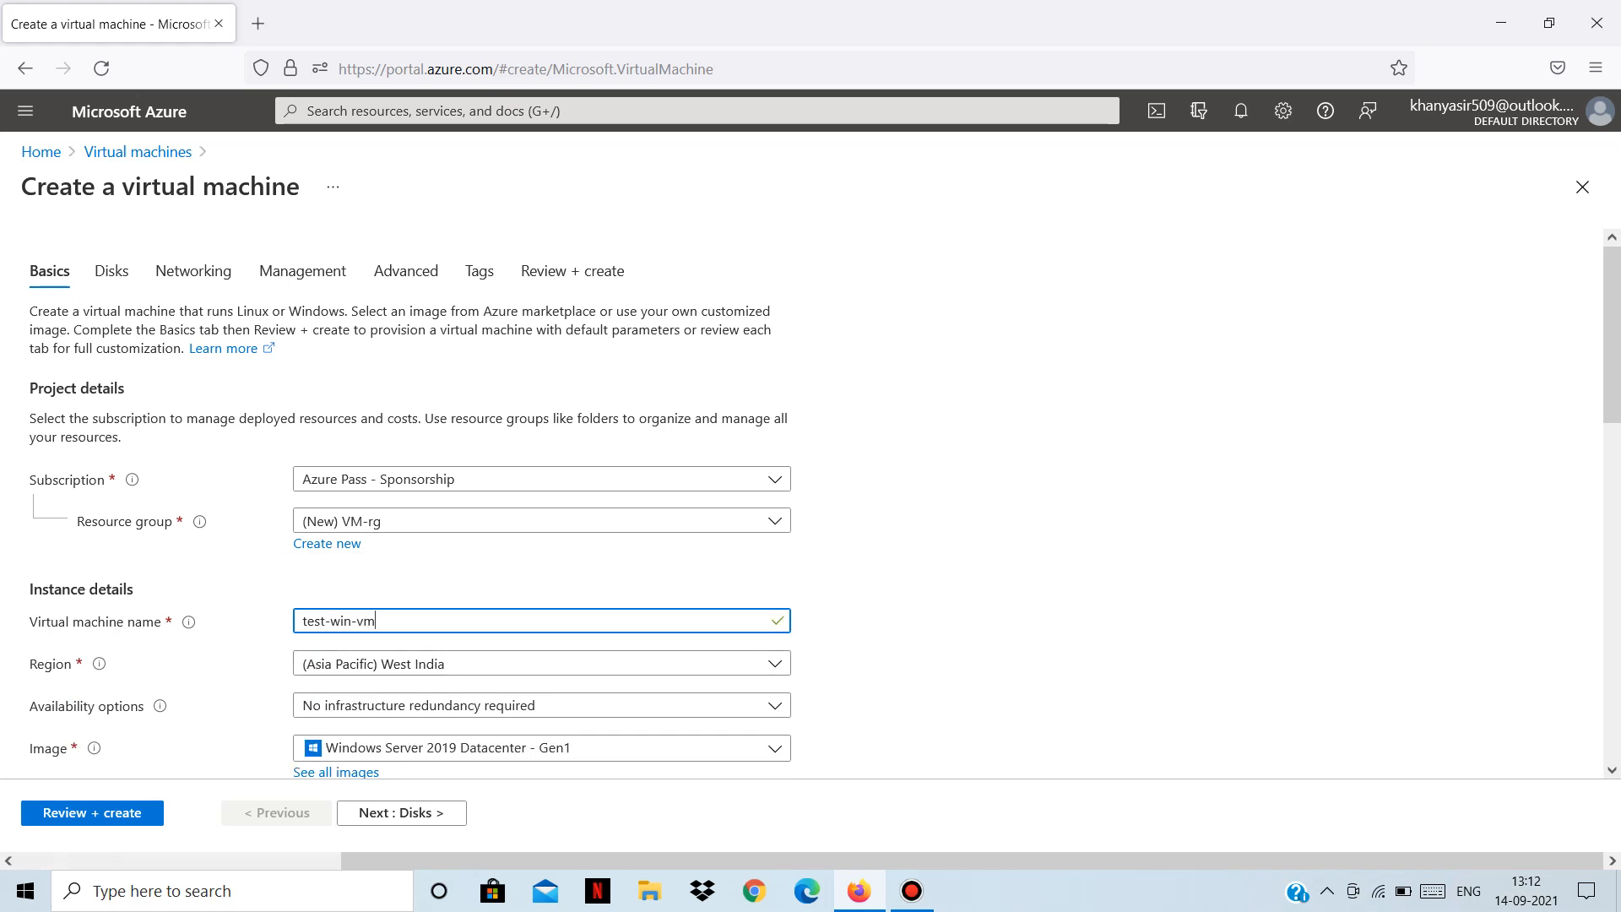
pyautogui.scroll(-3, 811, 507)
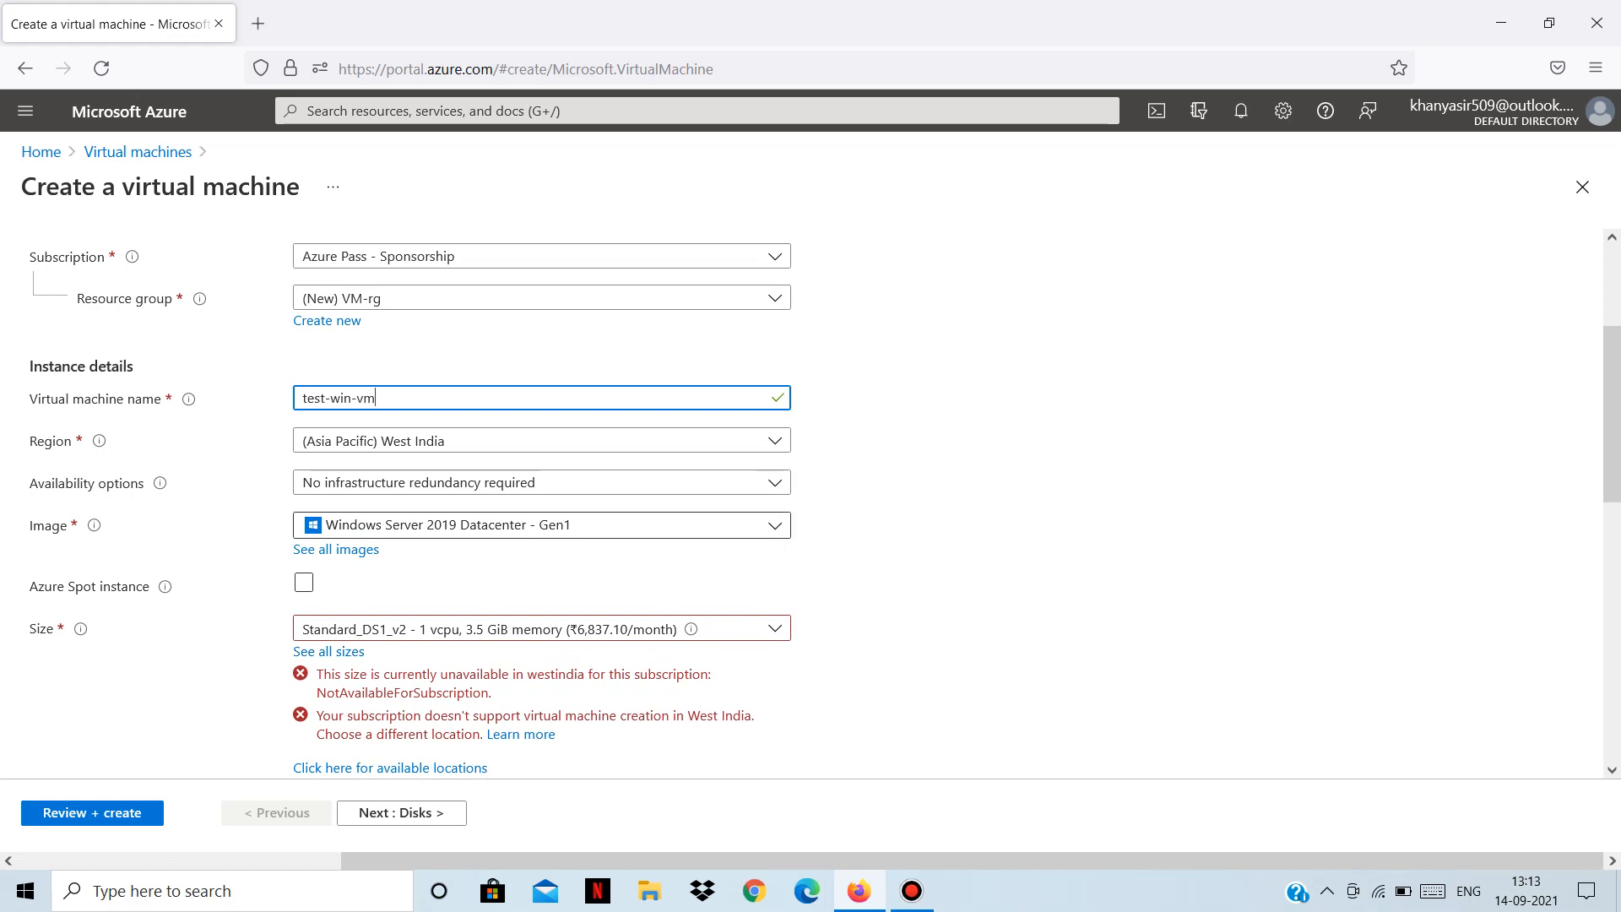
# Scroll through the Region dropdown looking for Central India.
pyautogui.click(388, 440)
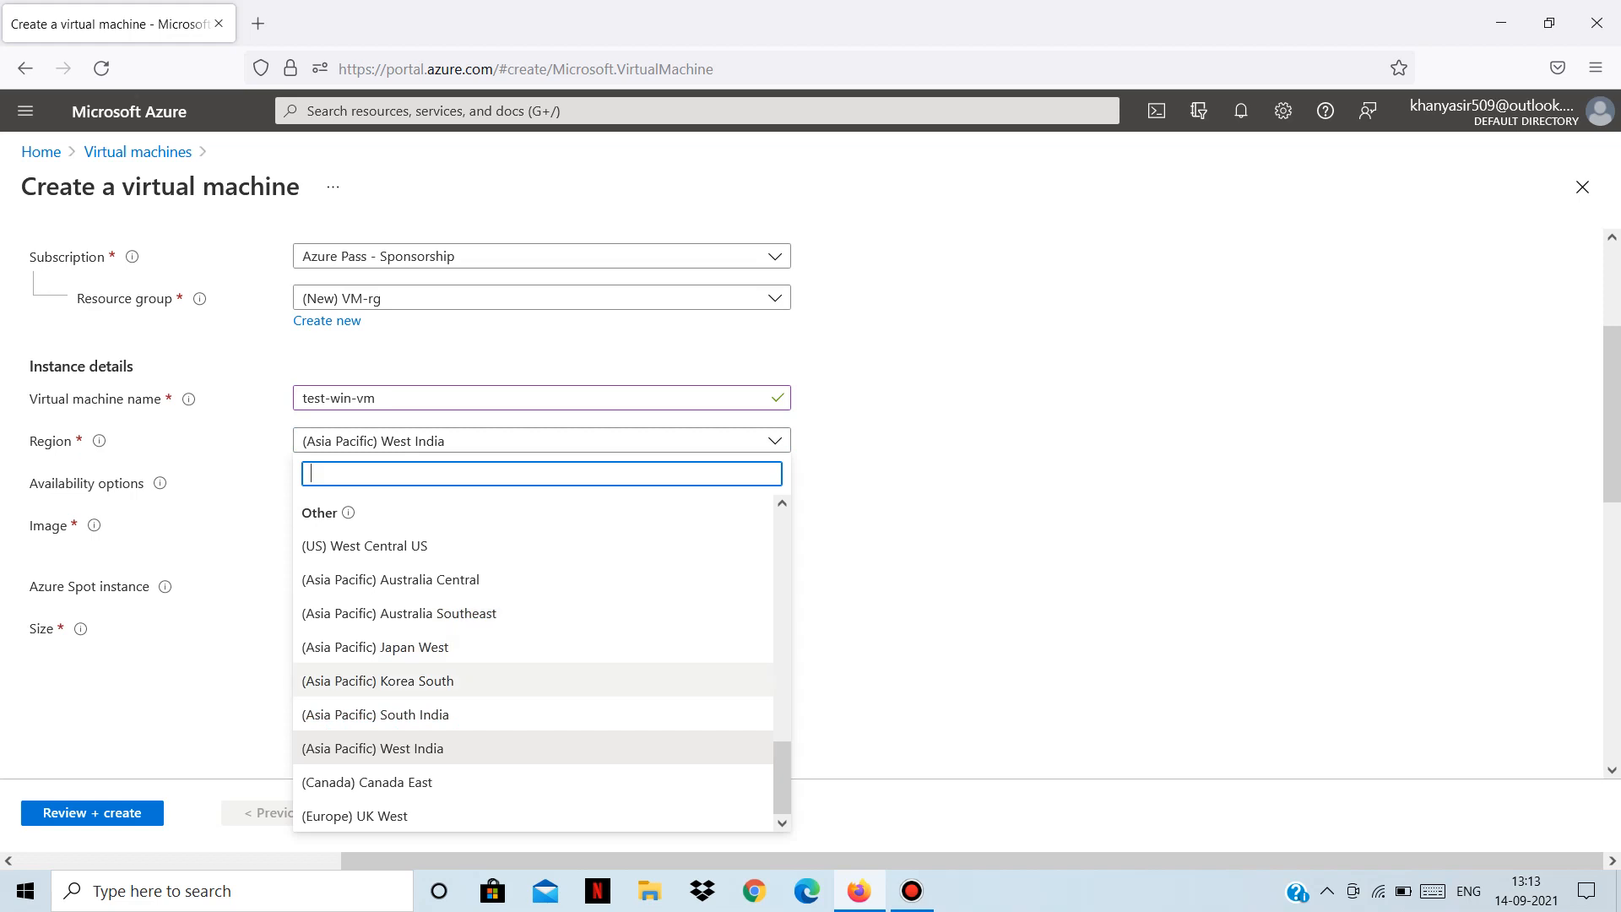
pyautogui.scroll(-2, 540, 714)
pyautogui.scroll(-1, 802, 499)
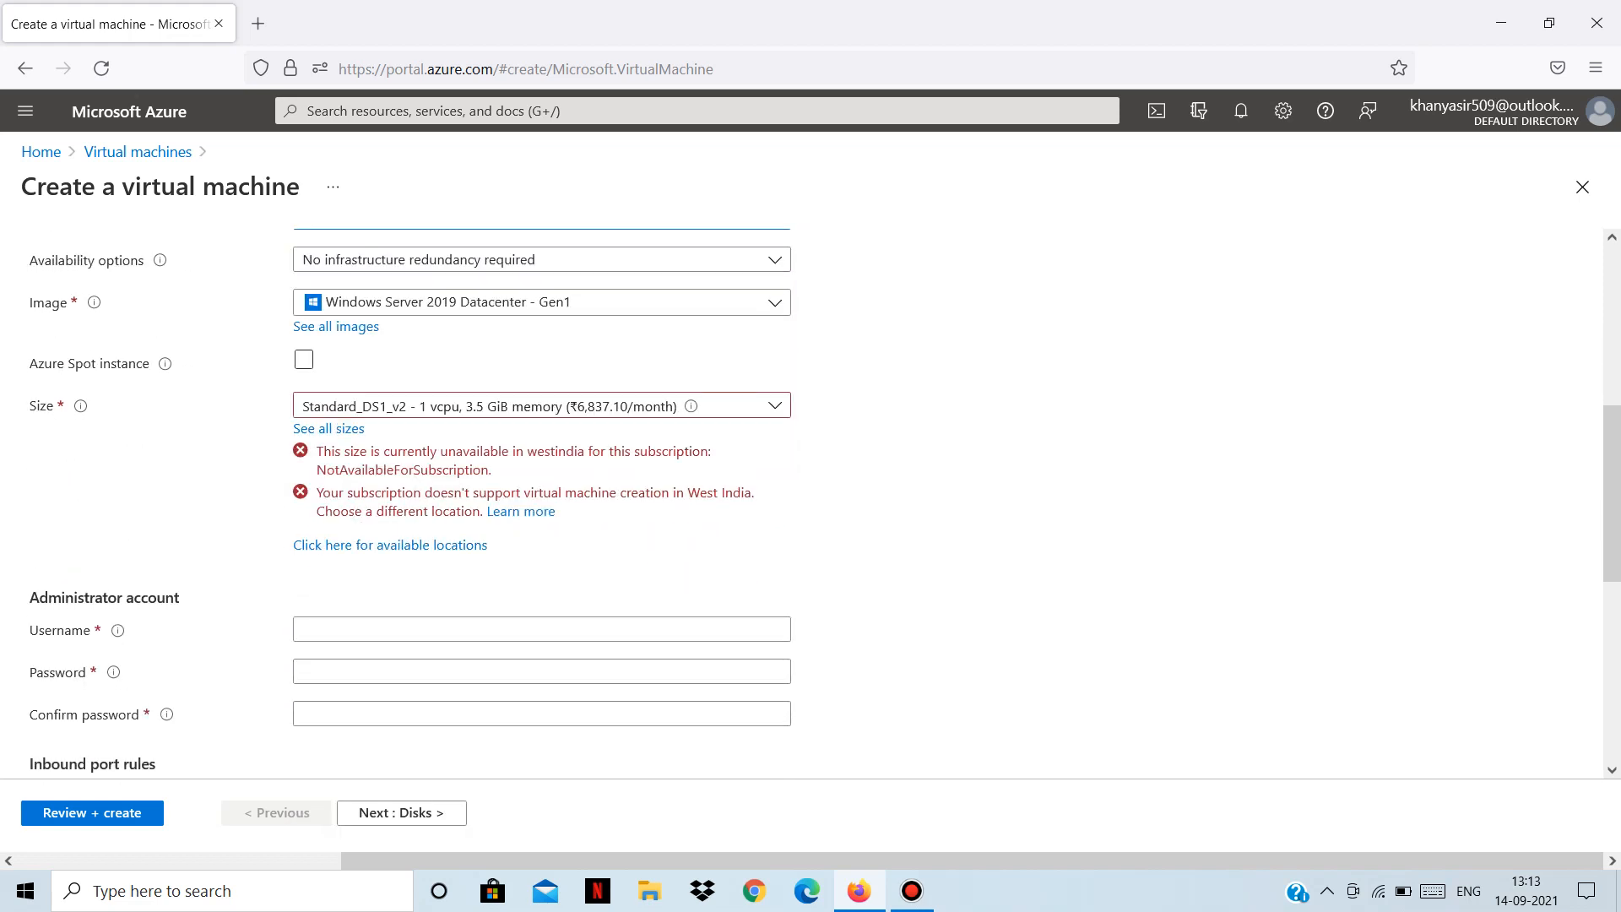
pyautogui.scroll(1, 540, 309)
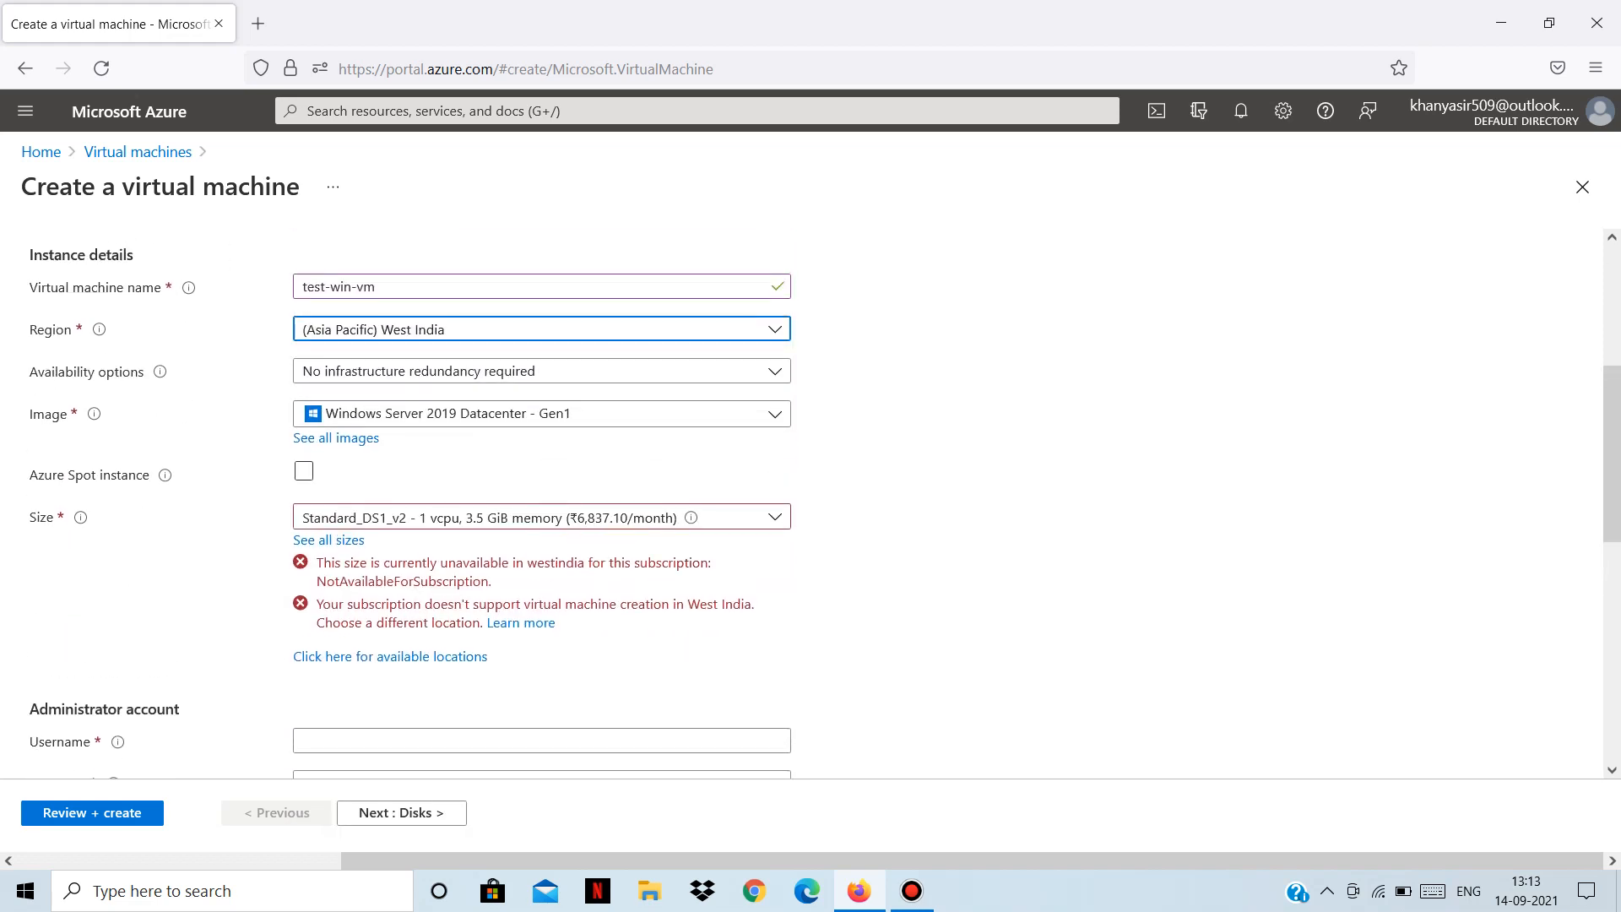
pyautogui.click(541, 329)
pyautogui.scroll(-1, 541, 579)
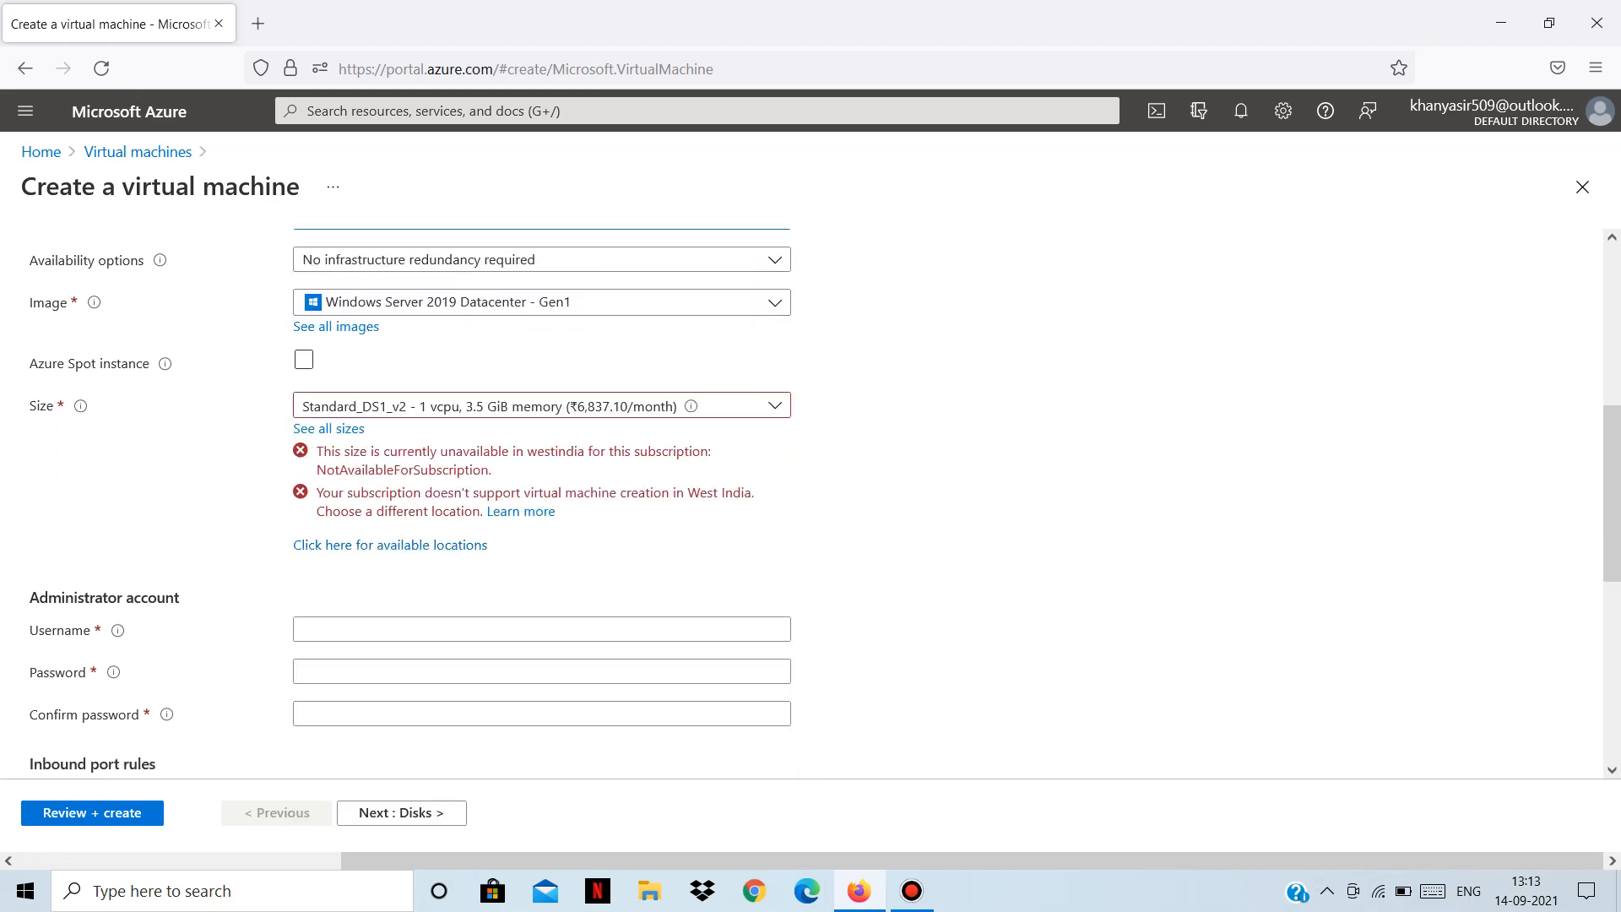
pyautogui.scroll(1, 540, 578)
pyautogui.scroll(2, 540, 502)
# Set the region to (Asia Pacific) Central India by searching 'centra'.
pyautogui.click(541, 440)
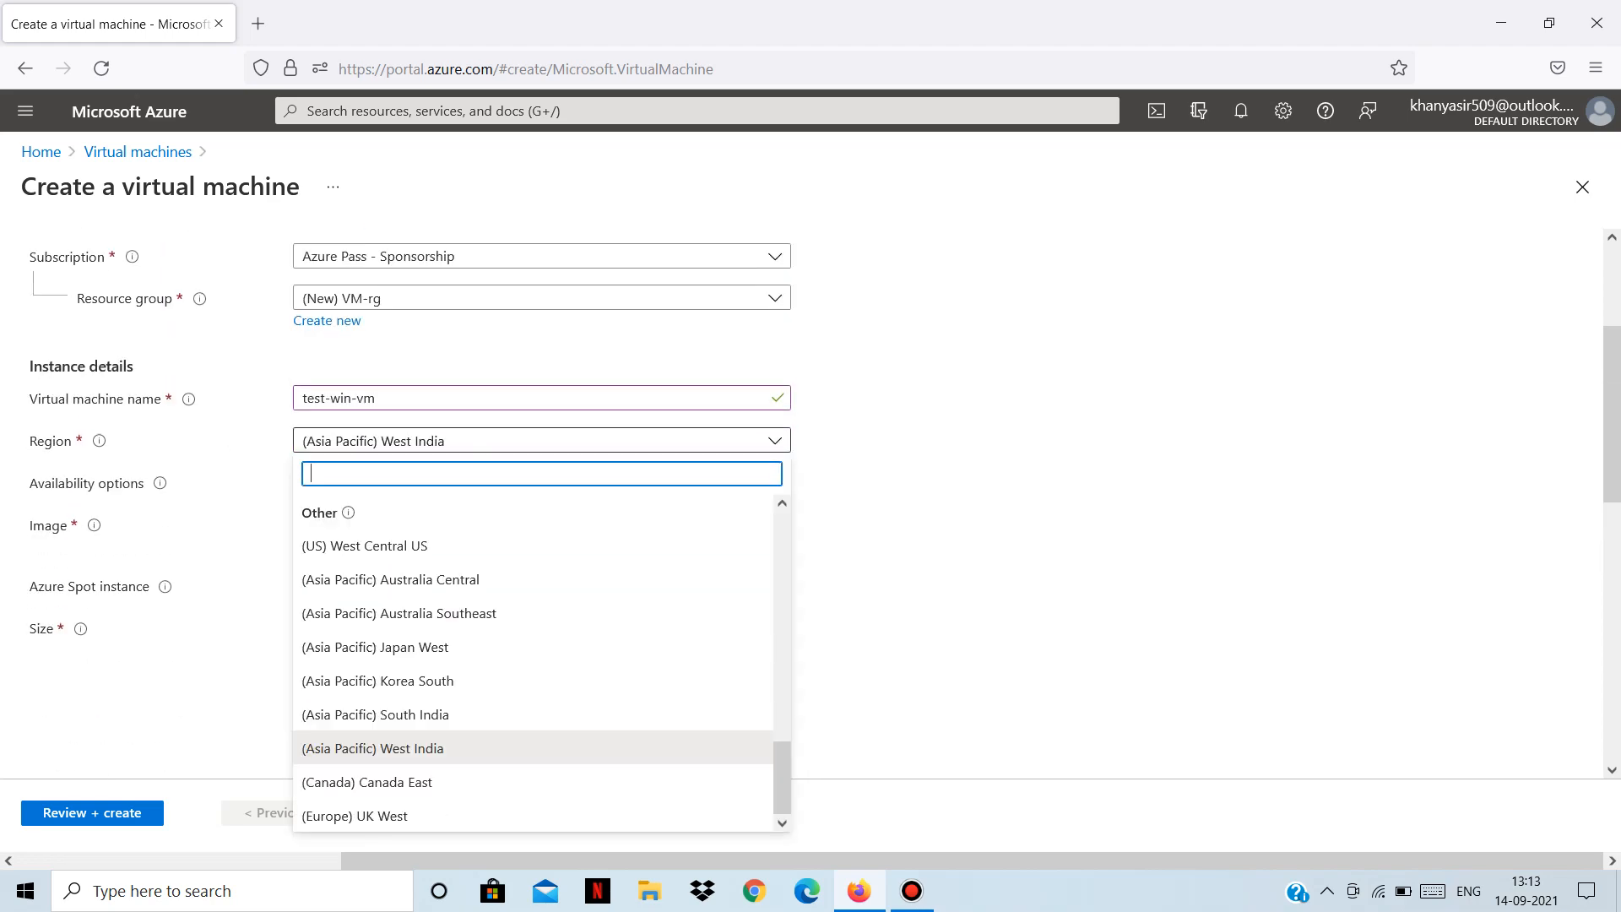
pyautogui.write('centra')
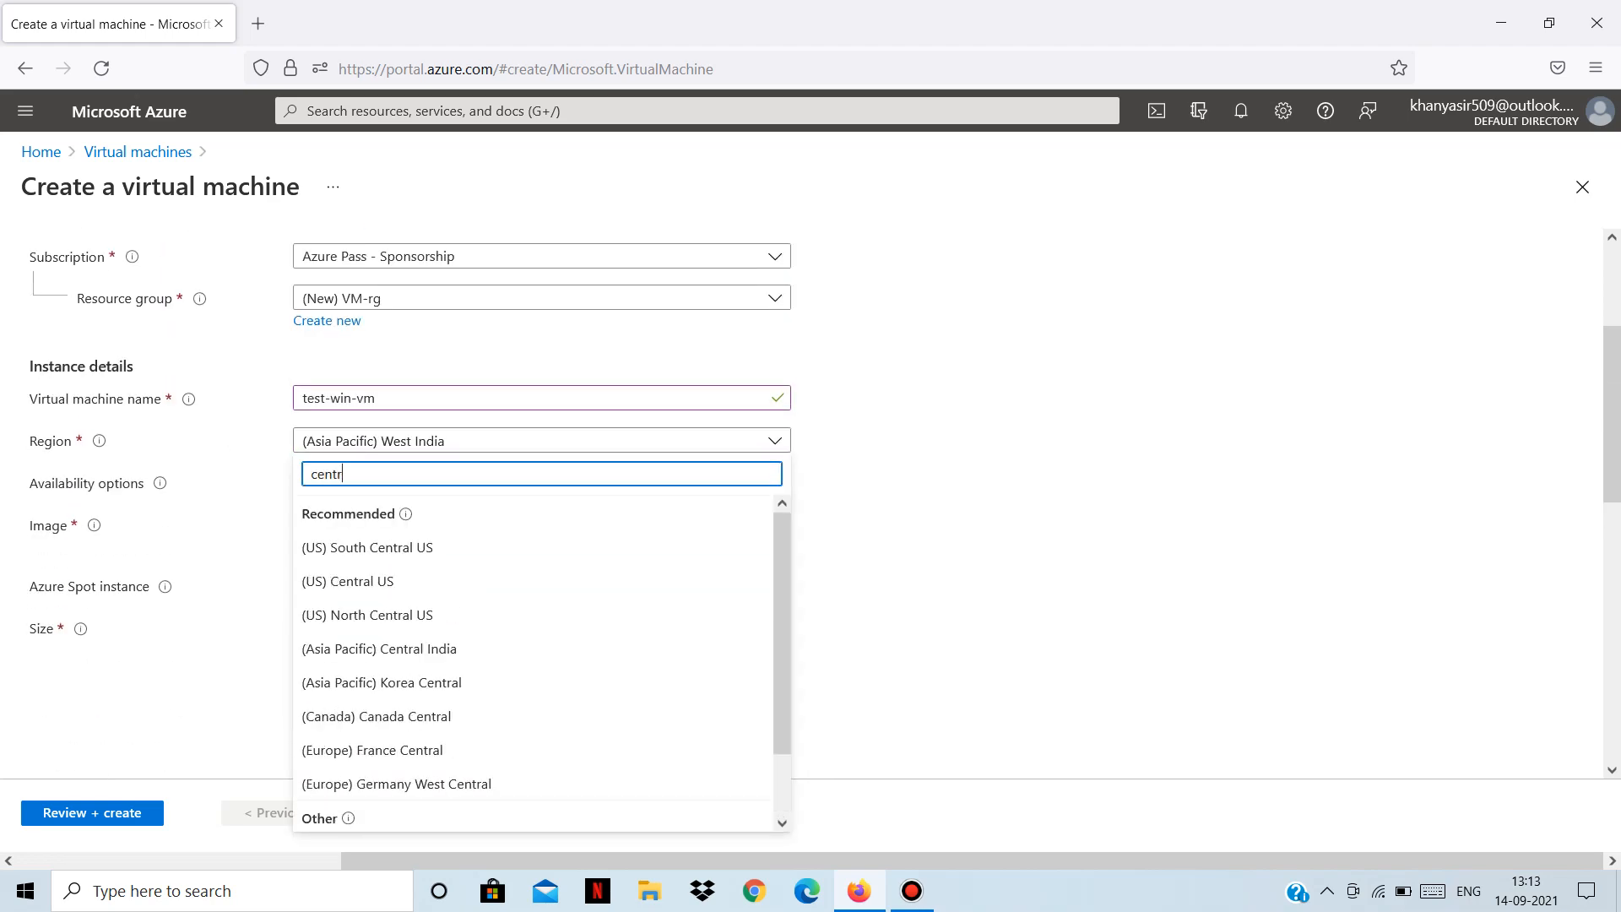
pyautogui.press('Down')
pyautogui.press('Down')
pyautogui.press('Down')
pyautogui.press('Down')
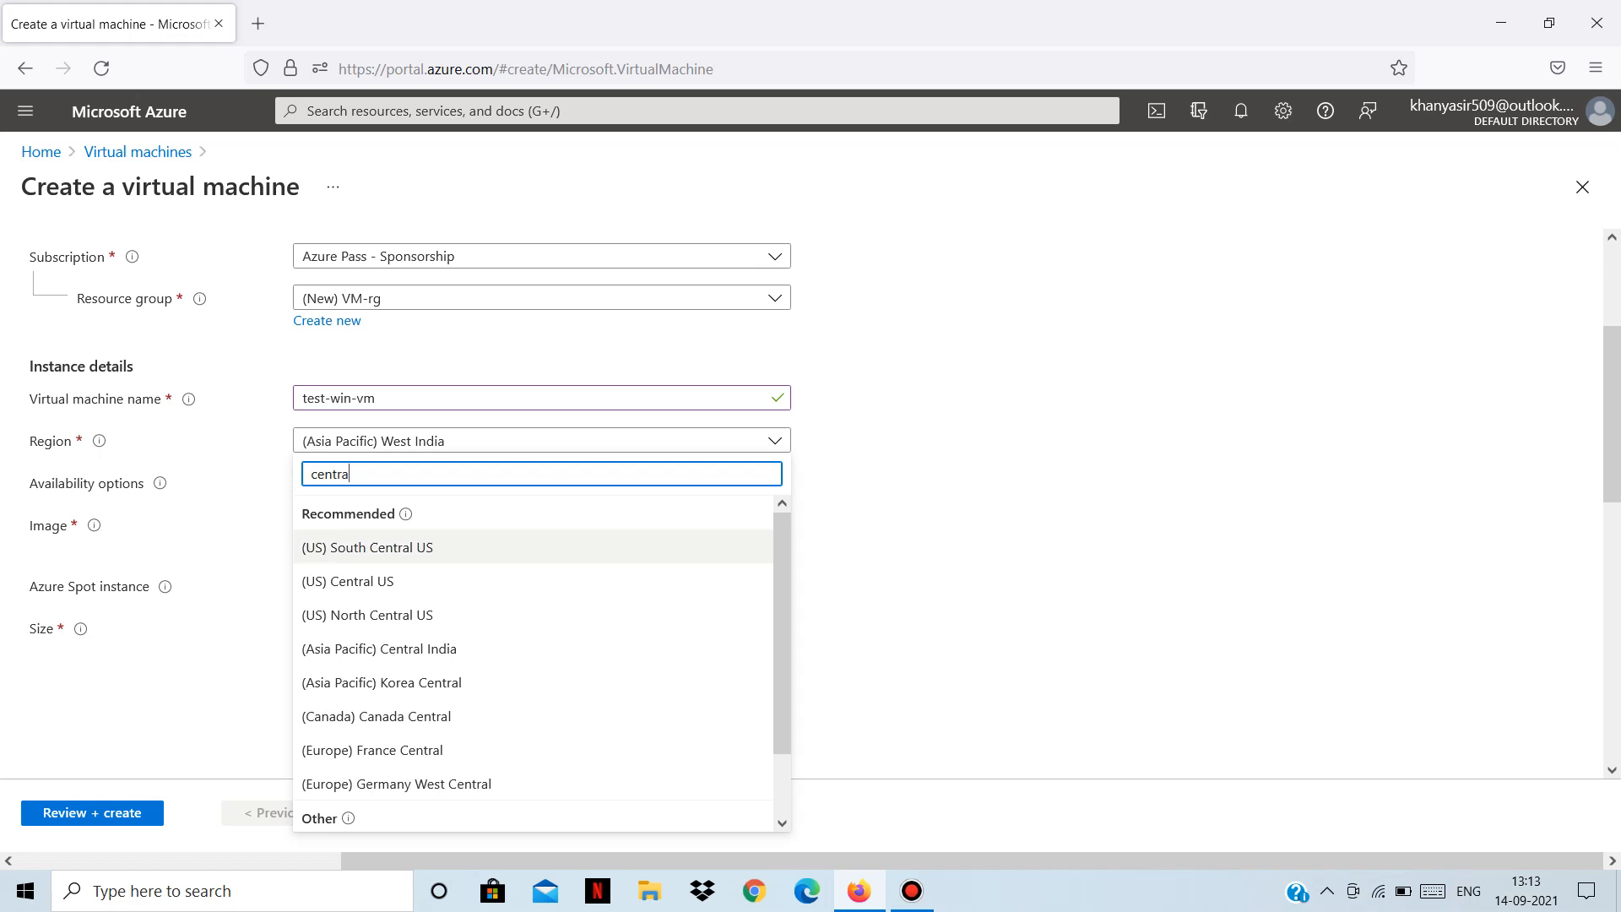
pyautogui.press('Return')
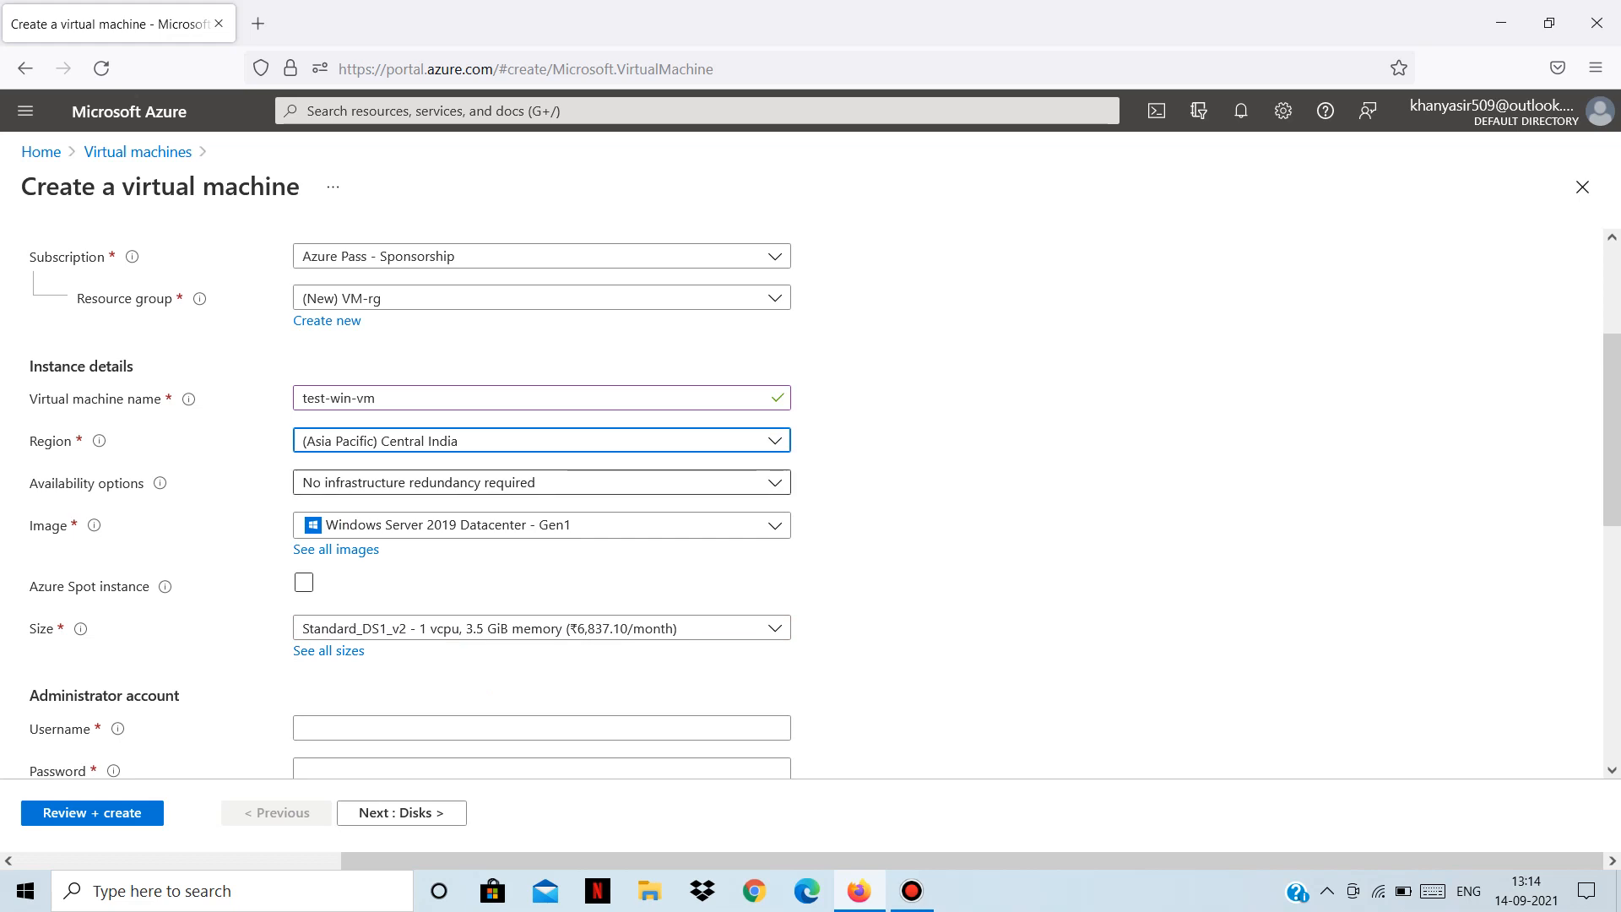
pyautogui.click(541, 482)
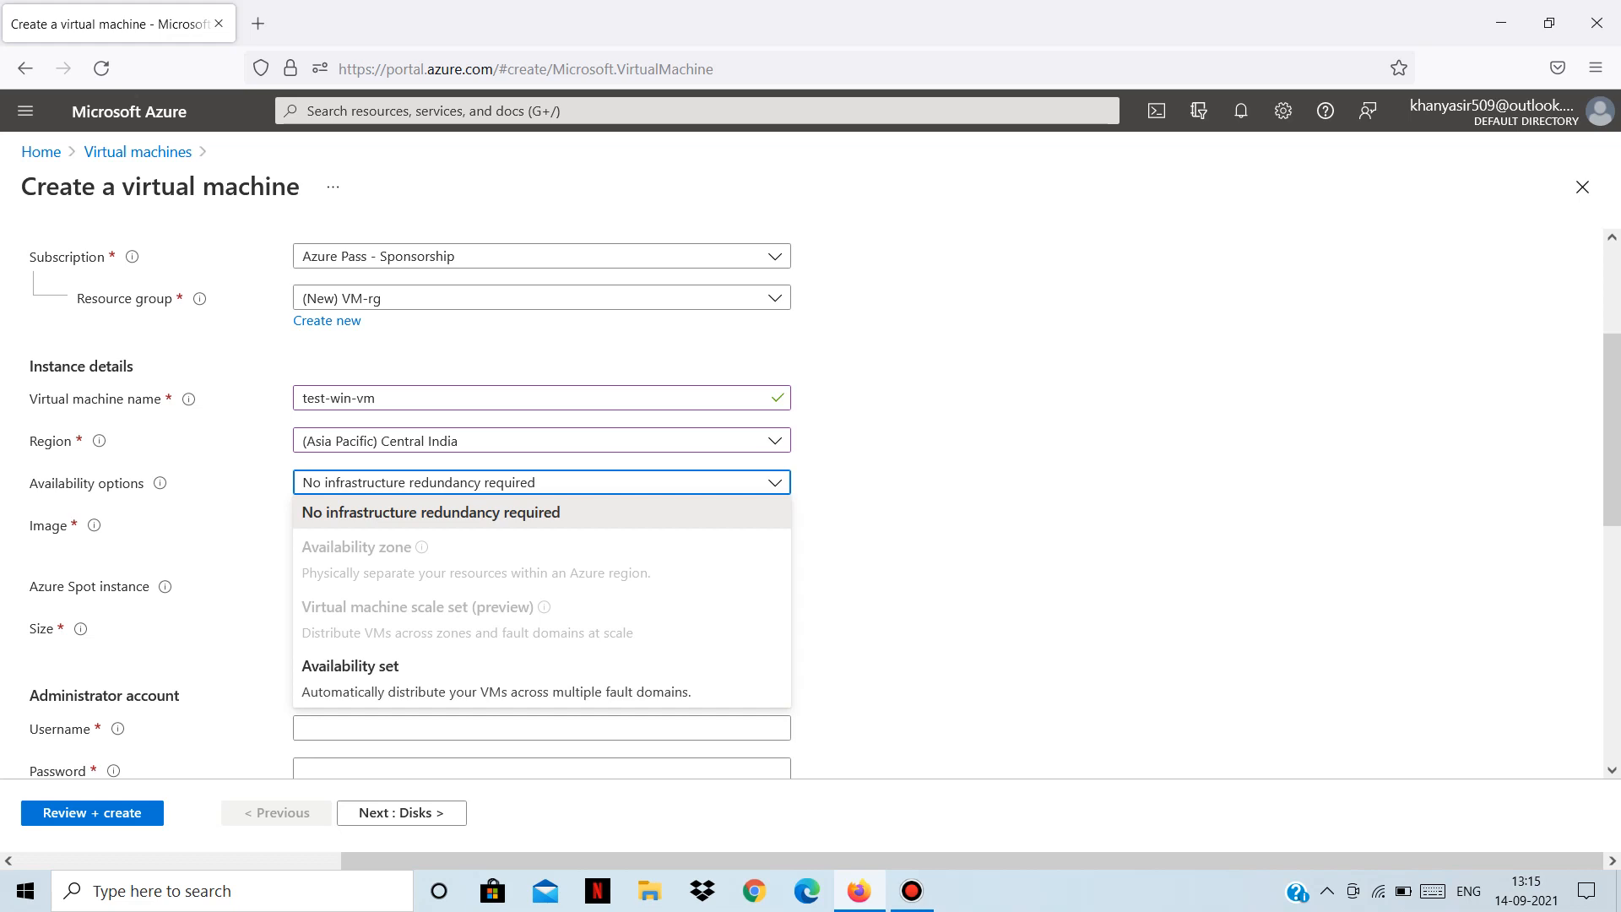
# Choose Availability set as the availability option and check the empty availability set list.
pyautogui.click(349, 666)
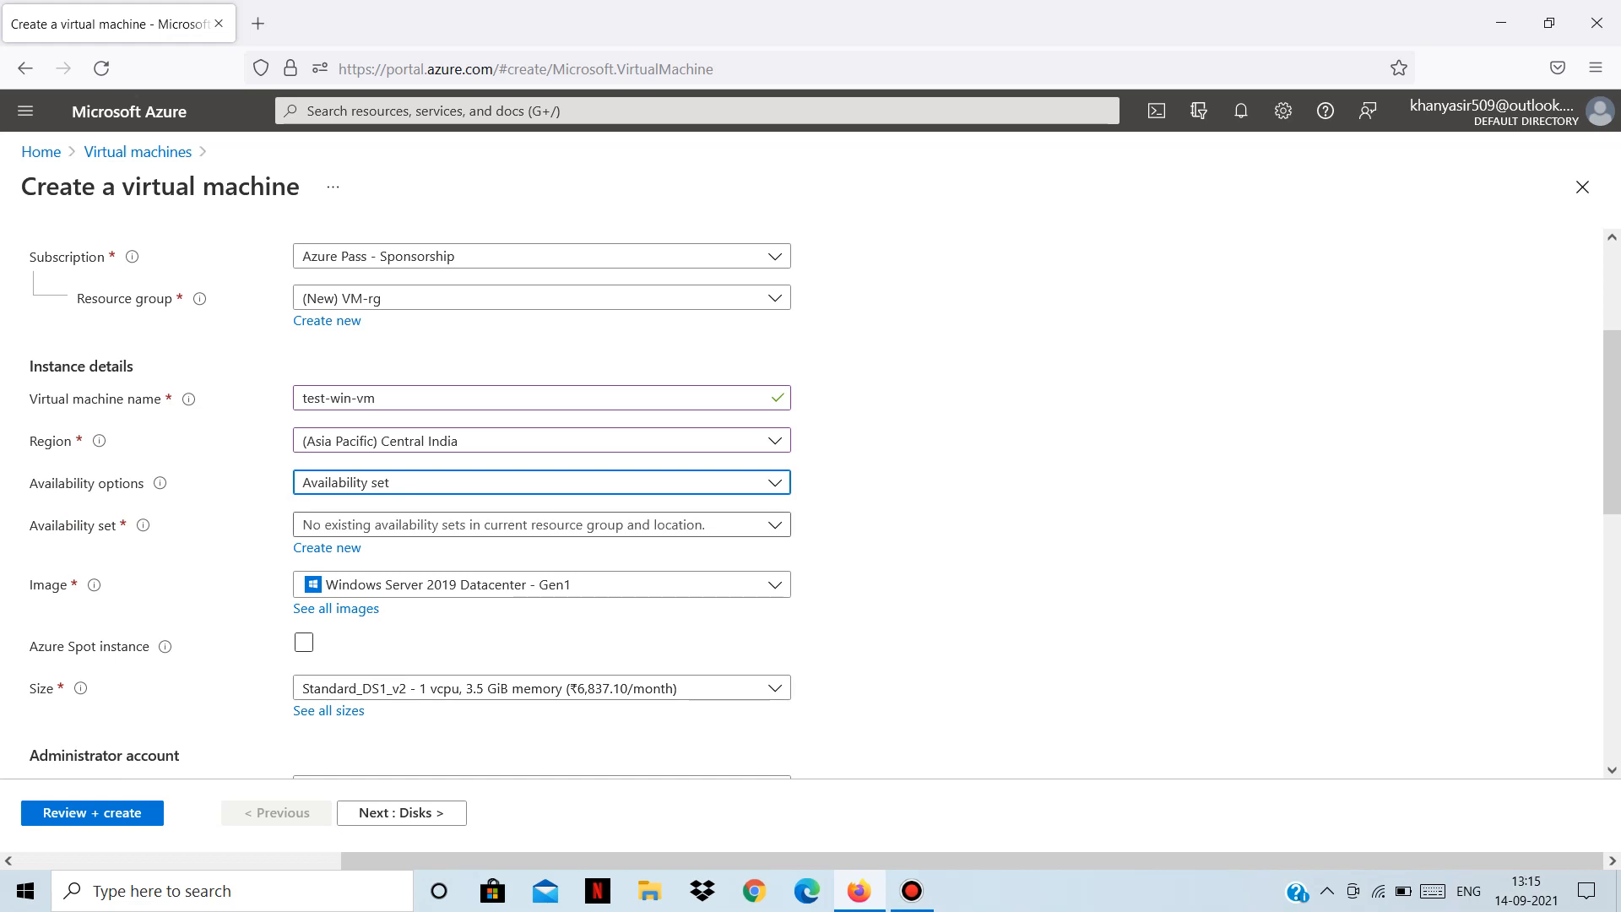
pyautogui.click(541, 525)
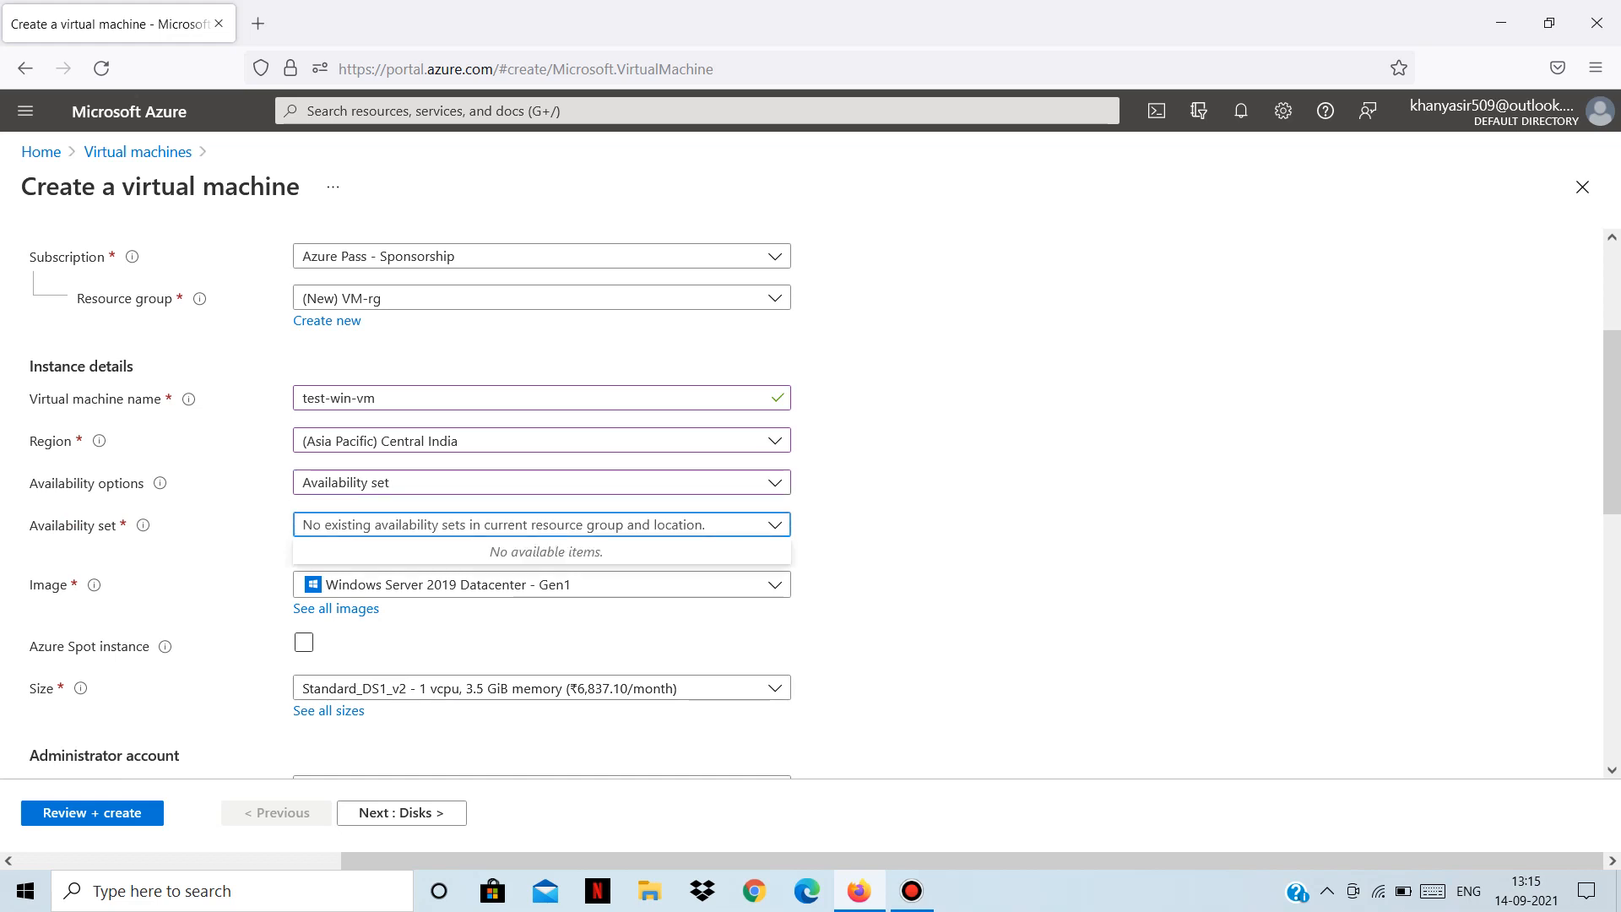
pyautogui.press('Escape')
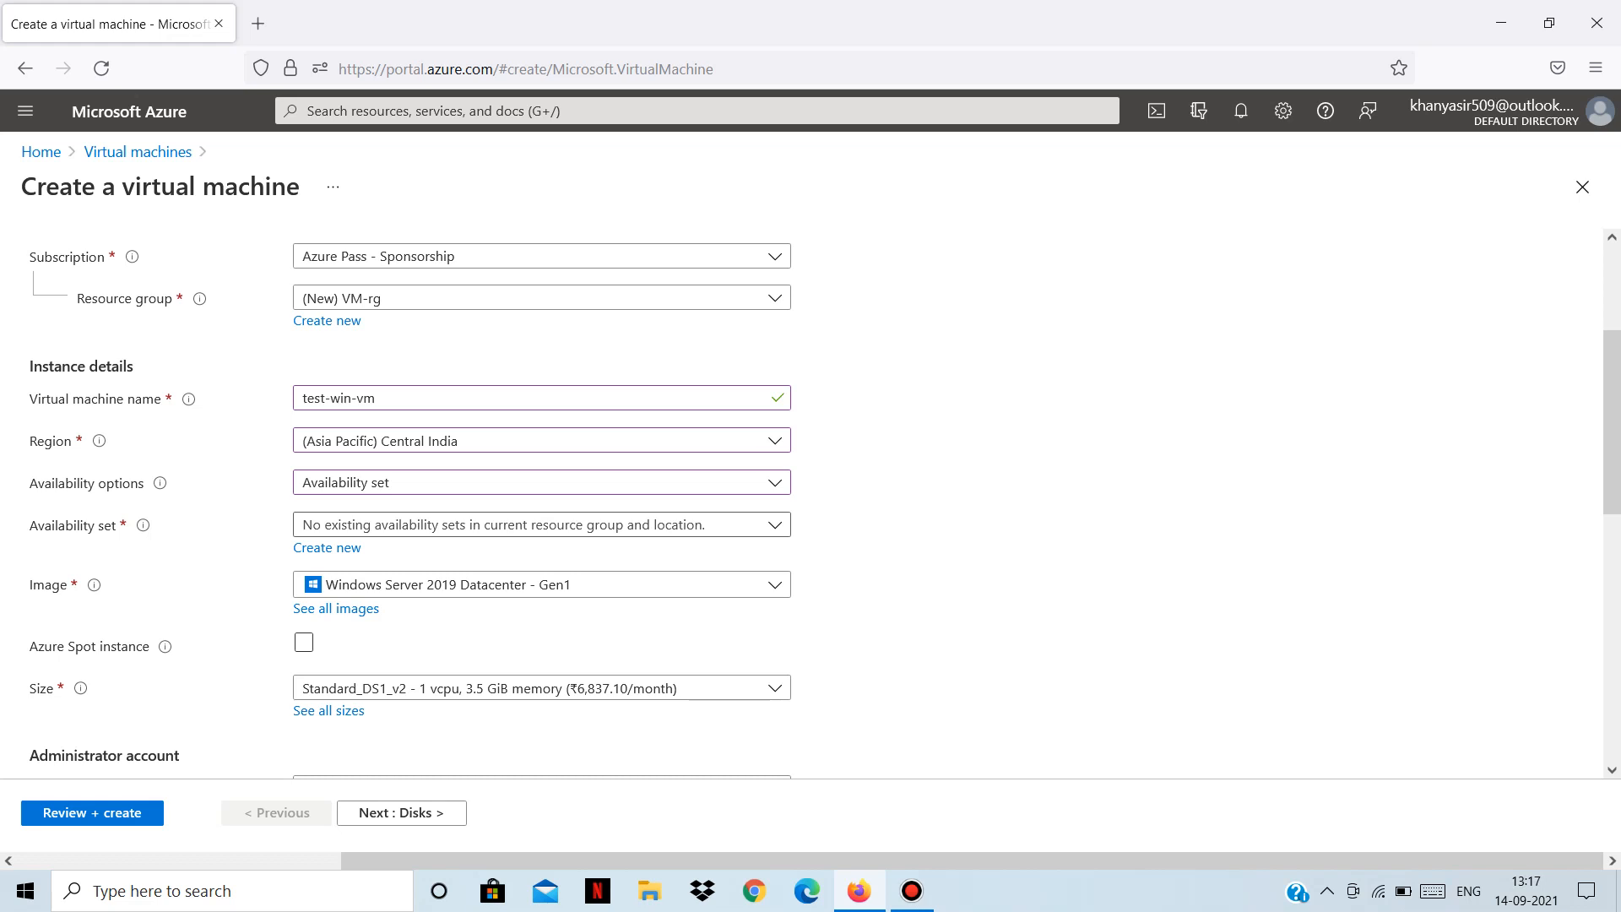
pyautogui.click(541, 524)
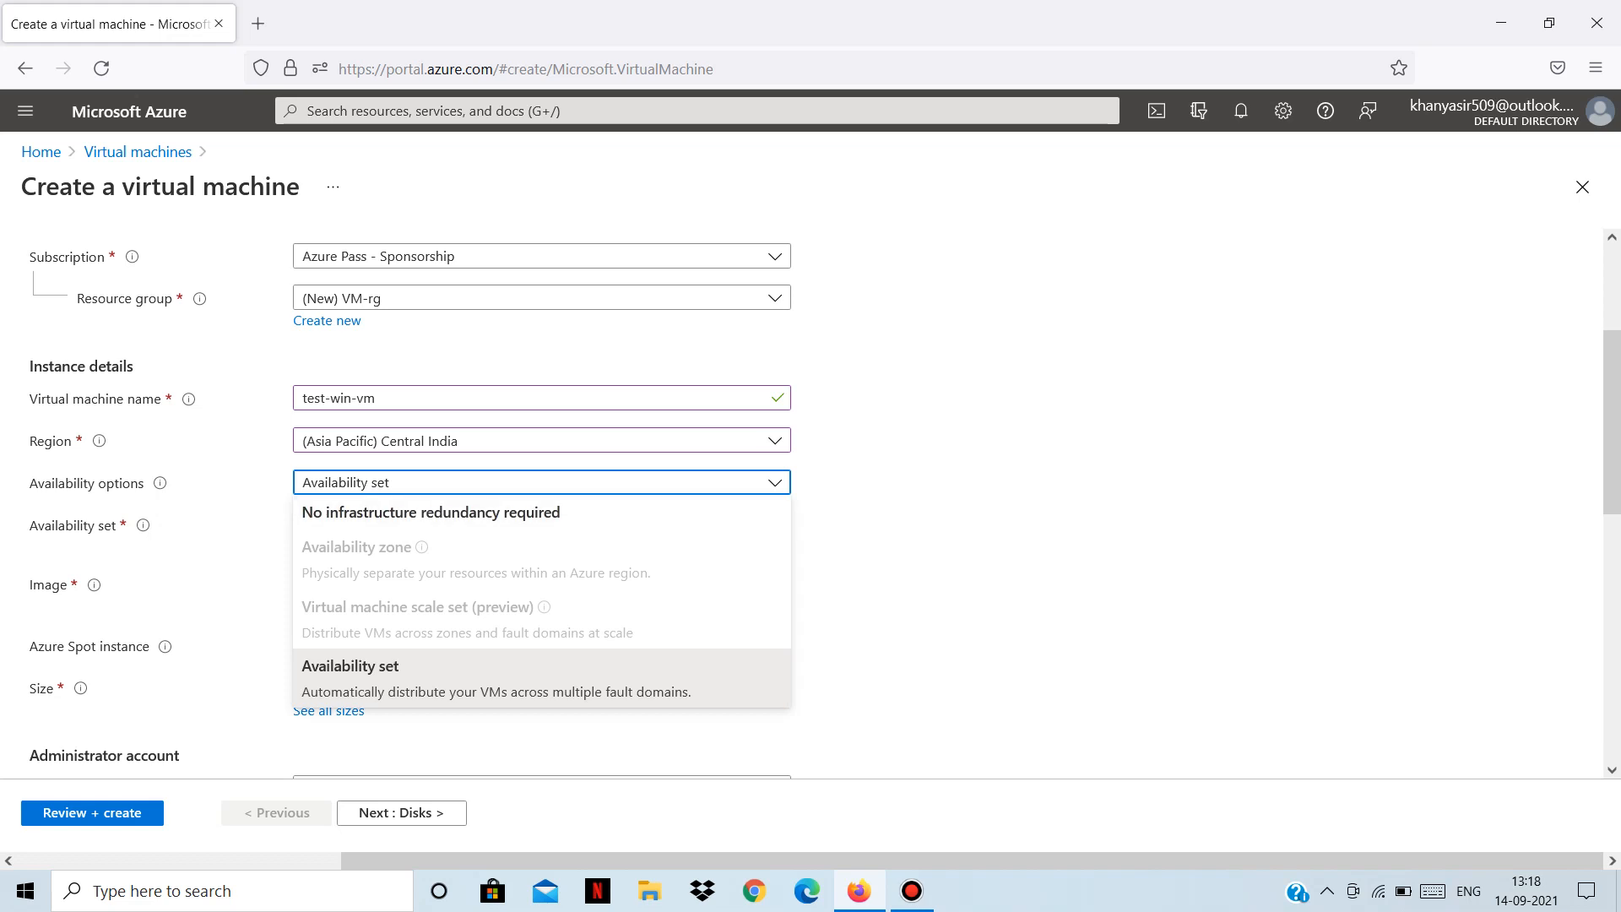
# Switch availability to No infrastructure redundancy required and open the full image catalogue.
pyautogui.click(541, 482)
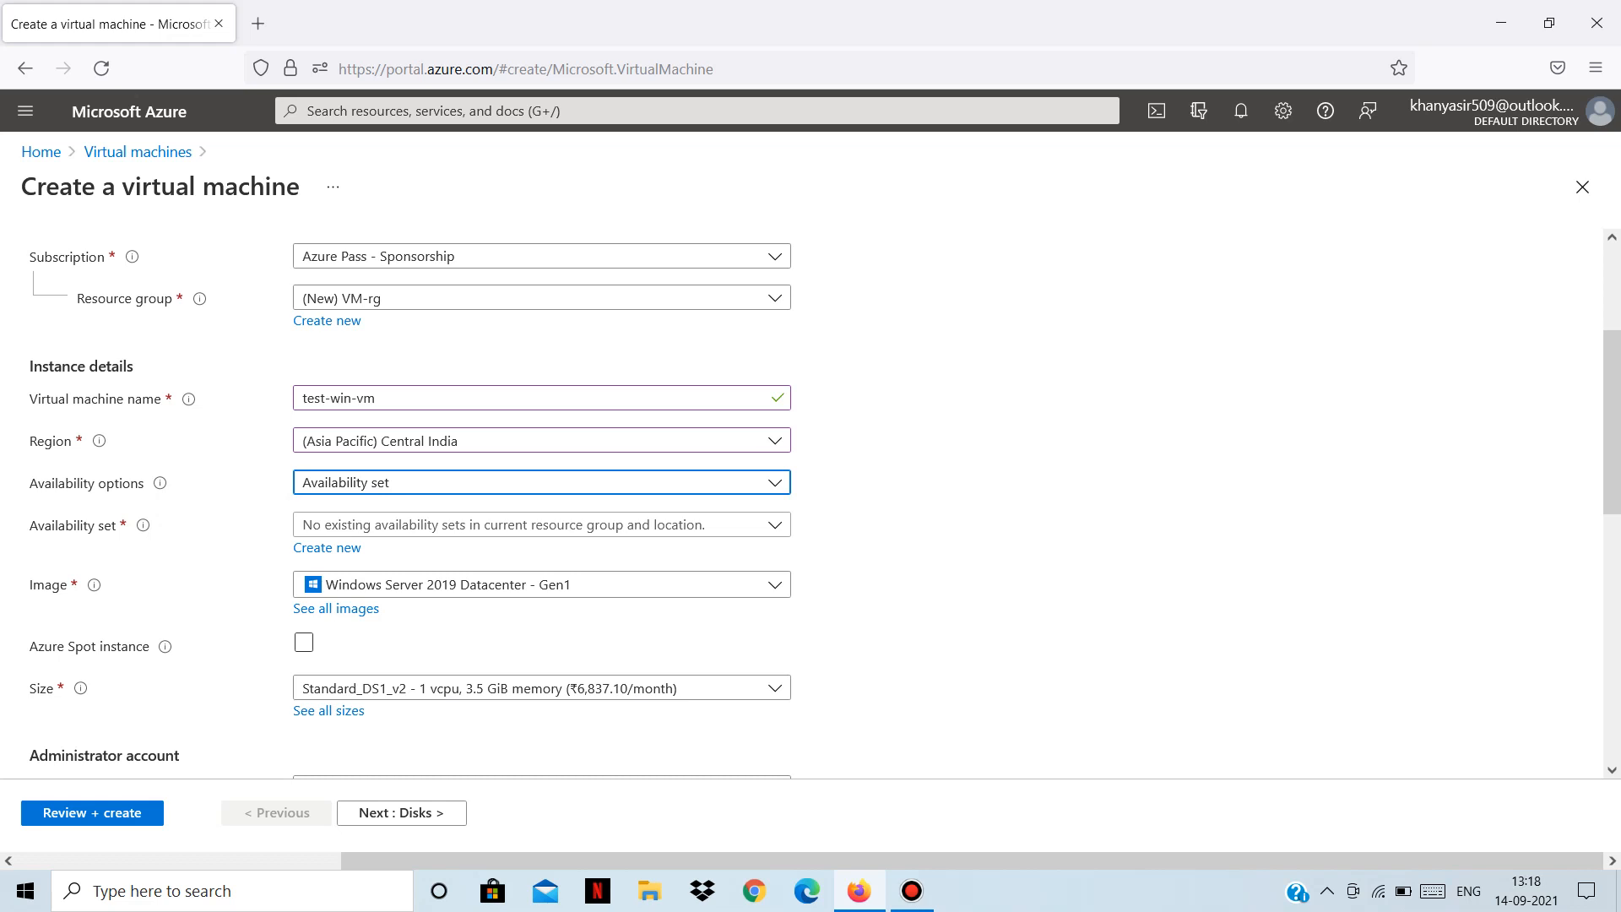
pyautogui.click(541, 483)
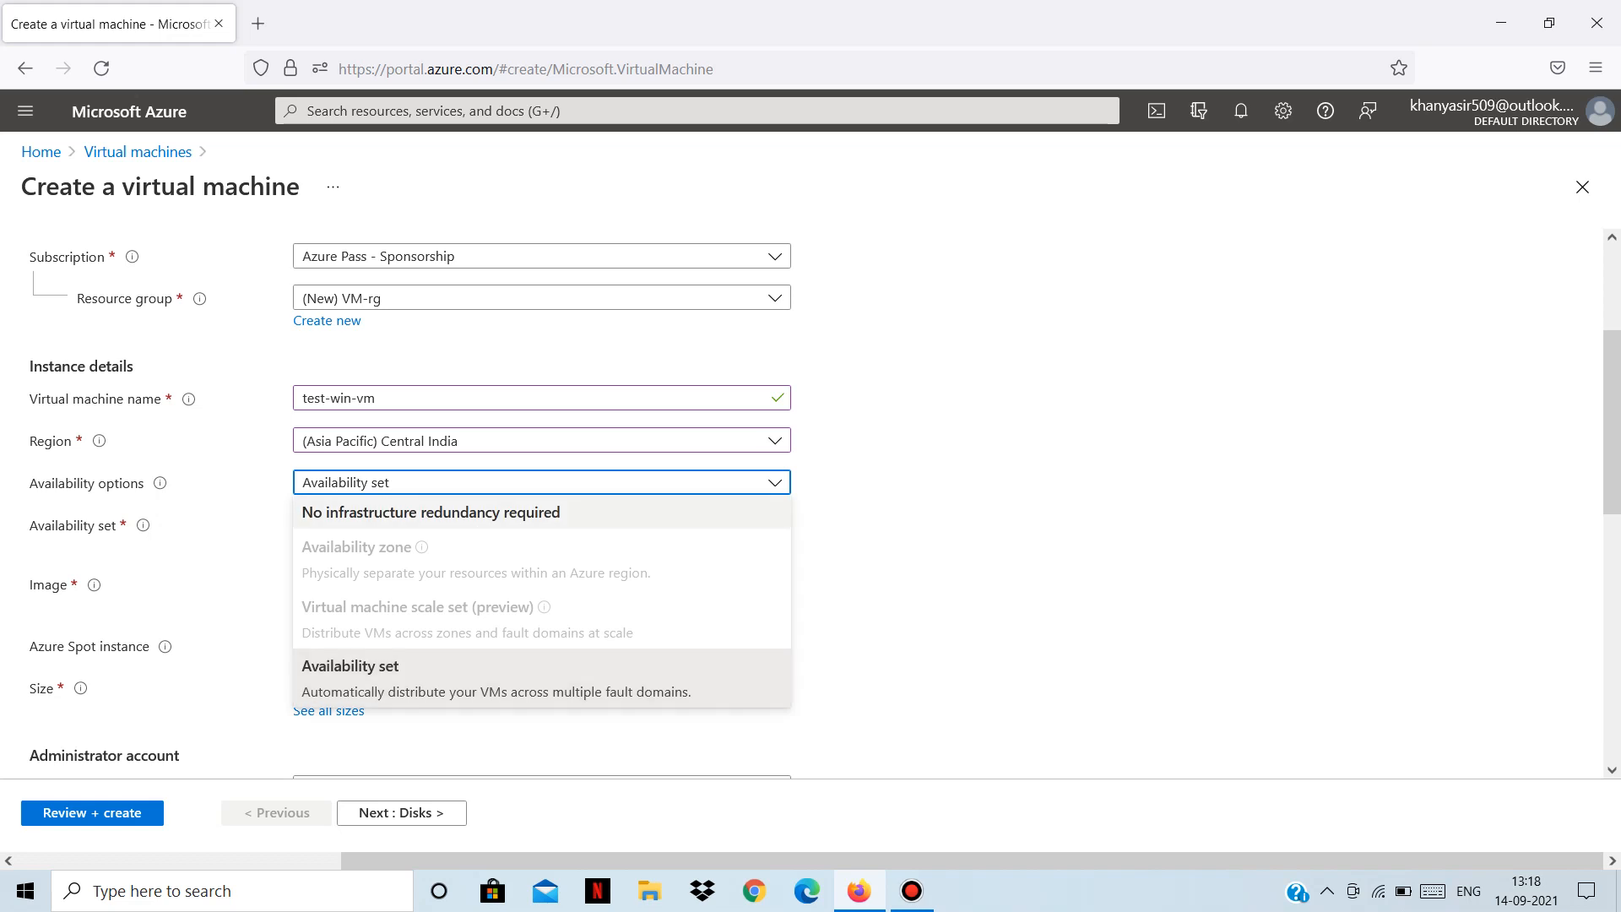
pyautogui.click(431, 511)
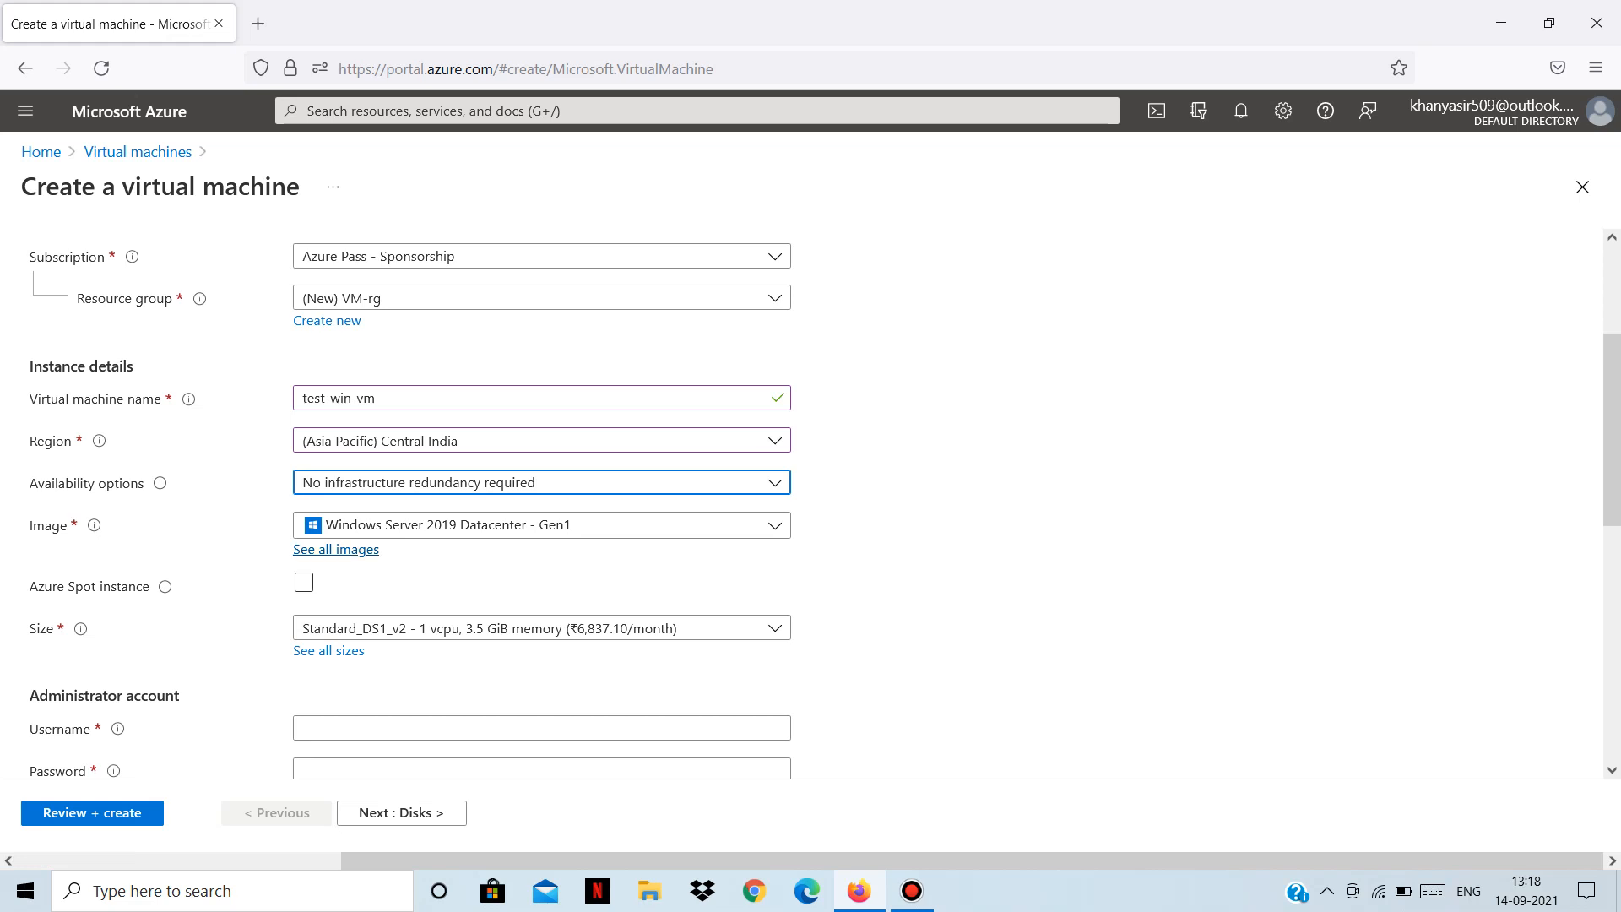
pyautogui.click(336, 549)
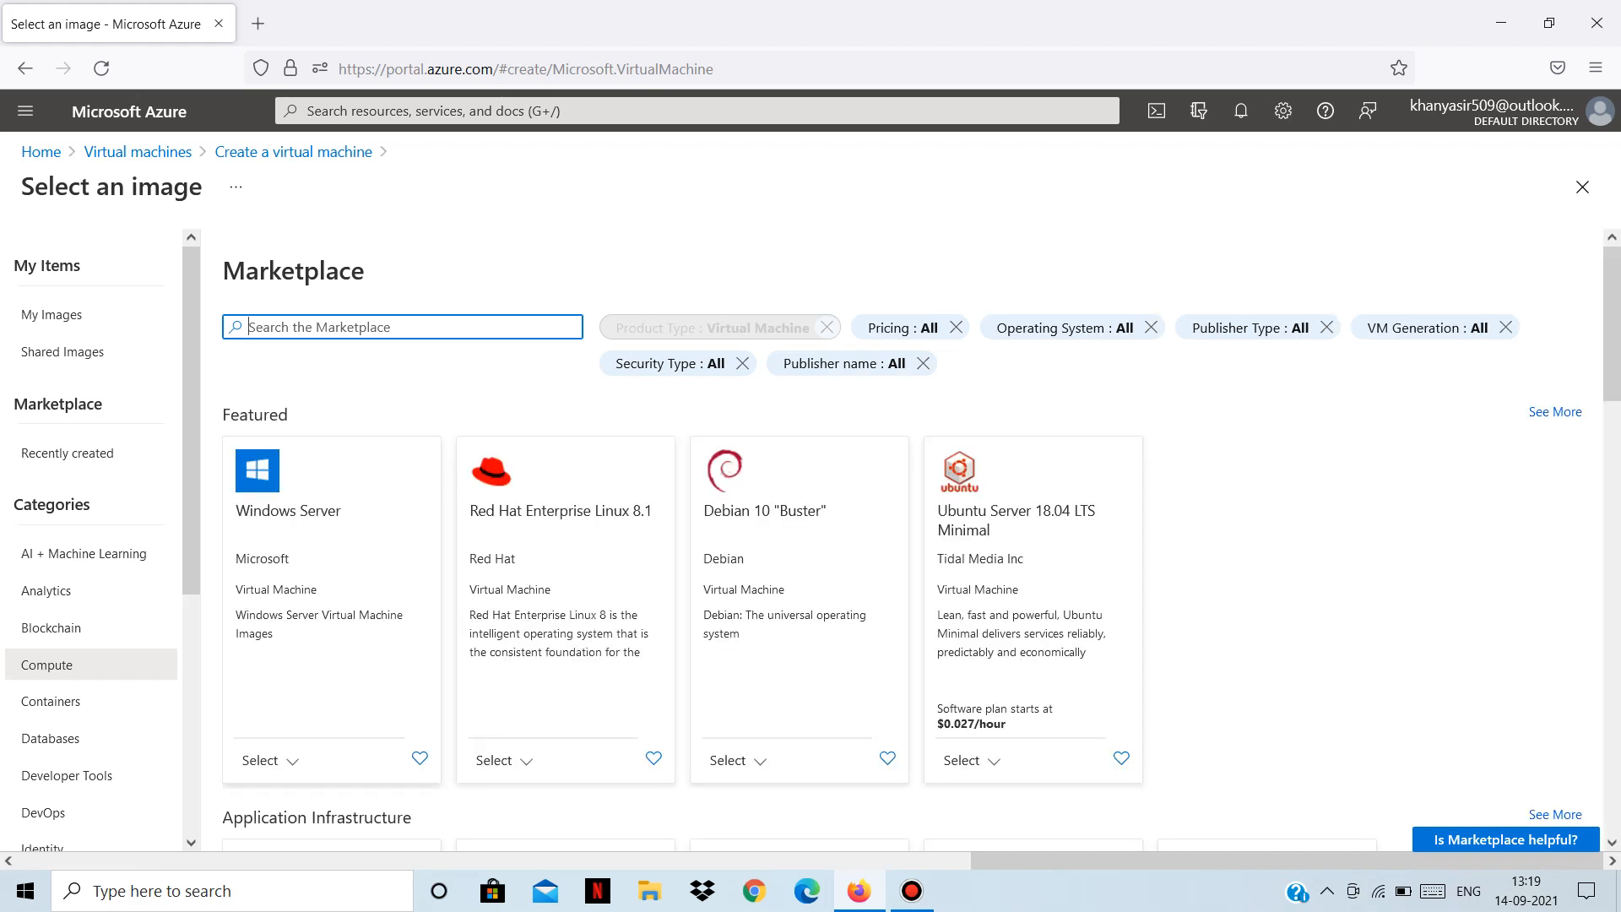
# Browse the Select an image marketplace, then return to the form keeping Windows Server 2019 Datacenter - Gen1.
pyautogui.scroll(-2, 813, 540)
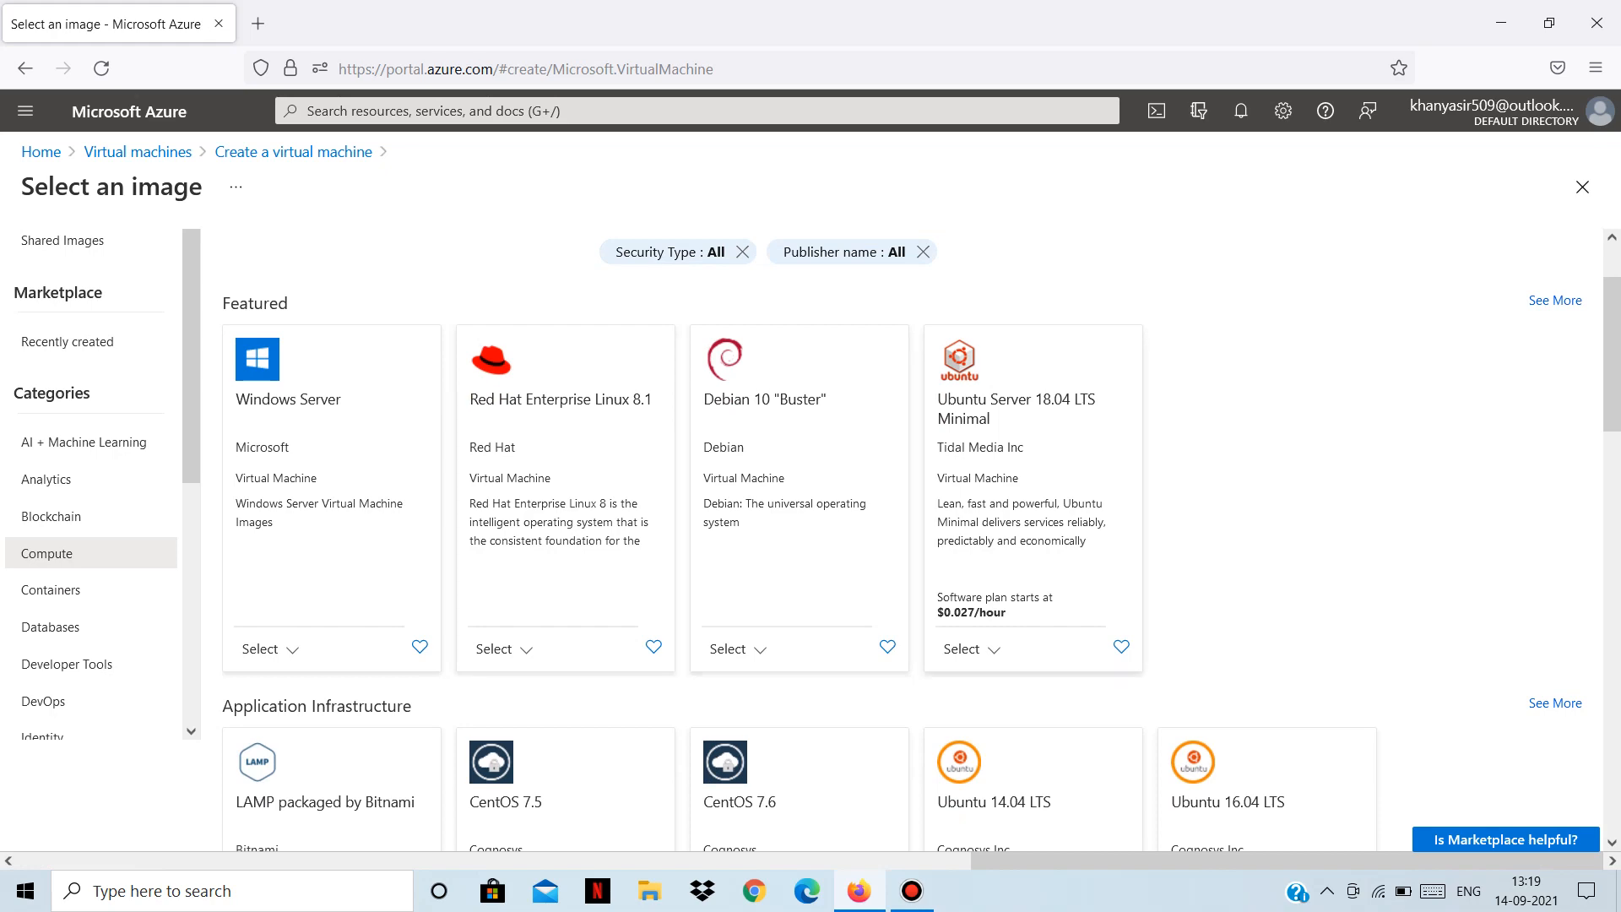
pyautogui.scroll(-2, 813, 540)
pyautogui.scroll(-8, 813, 540)
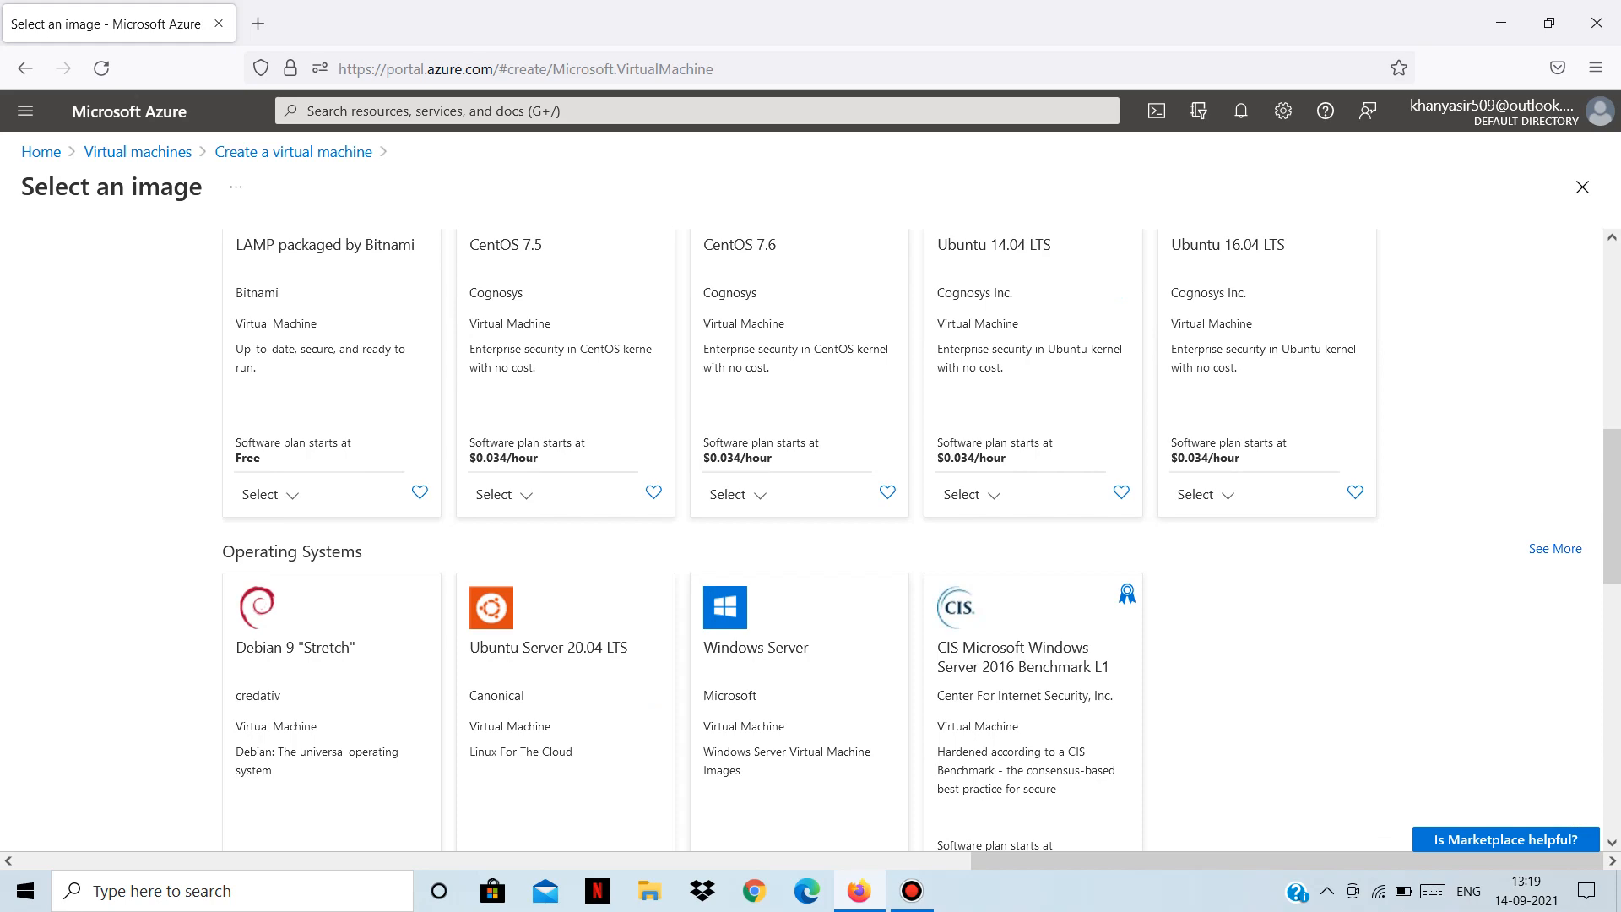
pyautogui.scroll(10, 813, 539)
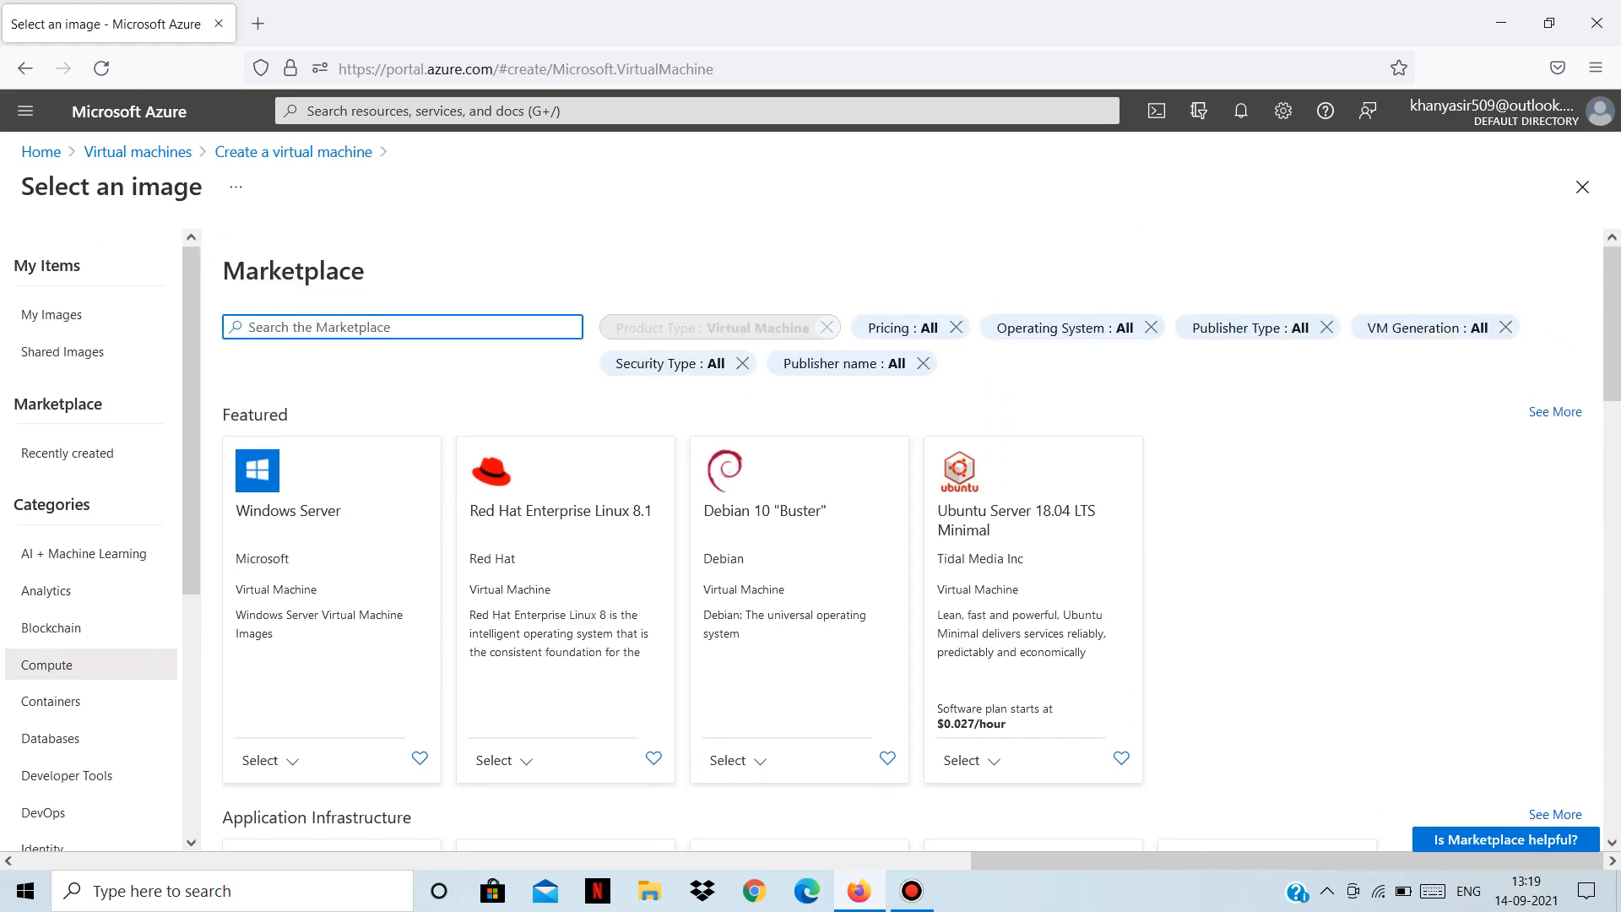
pyautogui.click(292, 151)
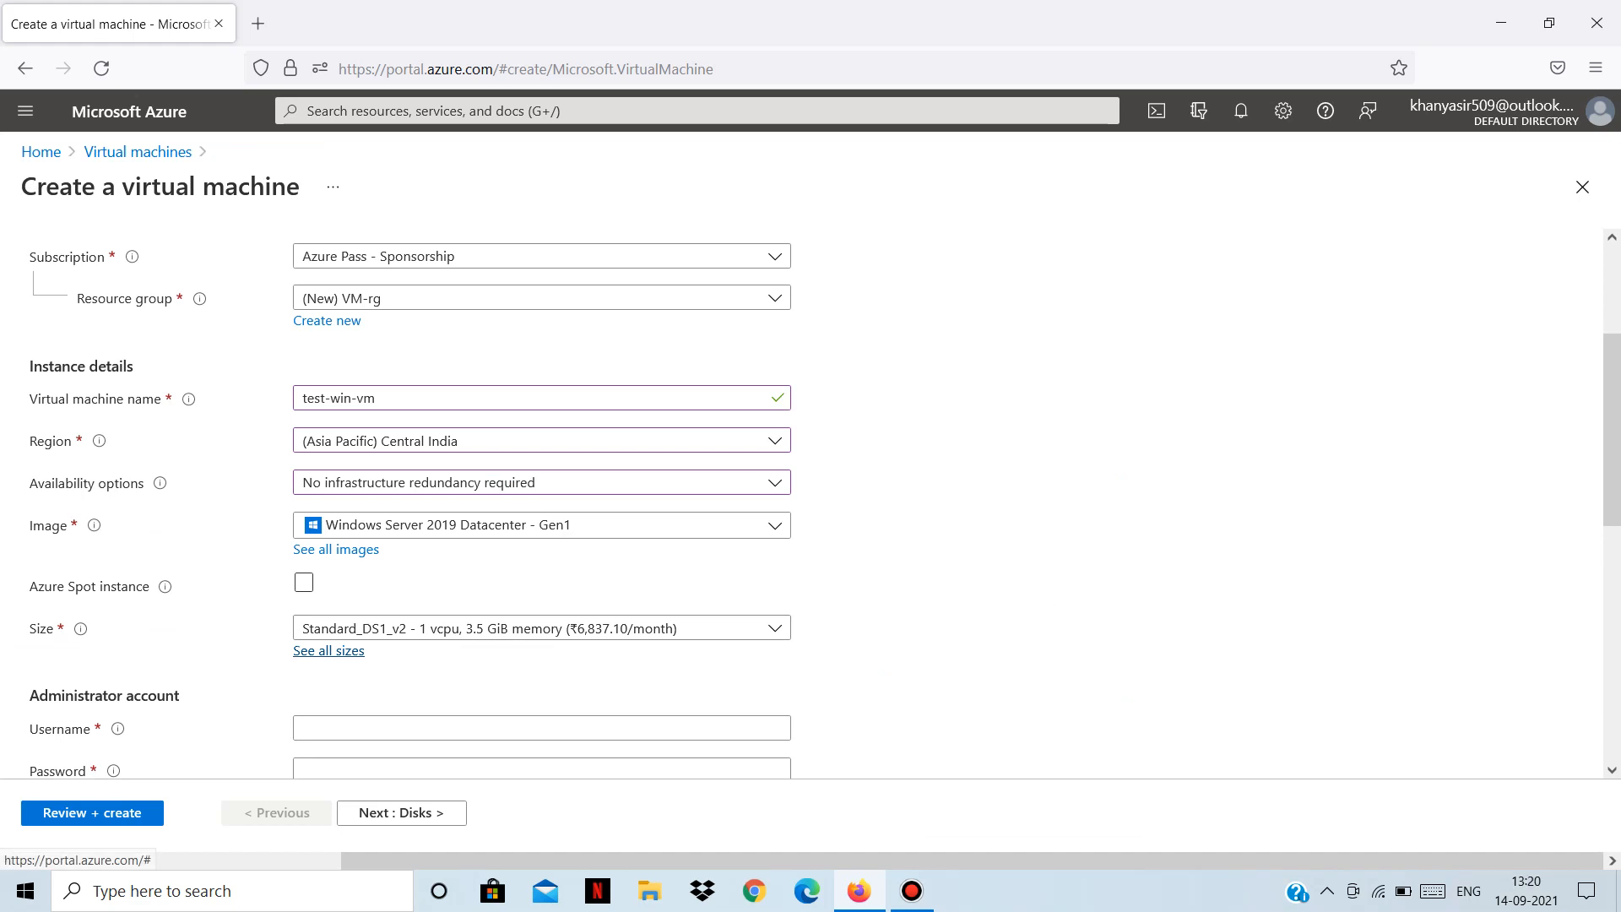
pyautogui.click(329, 650)
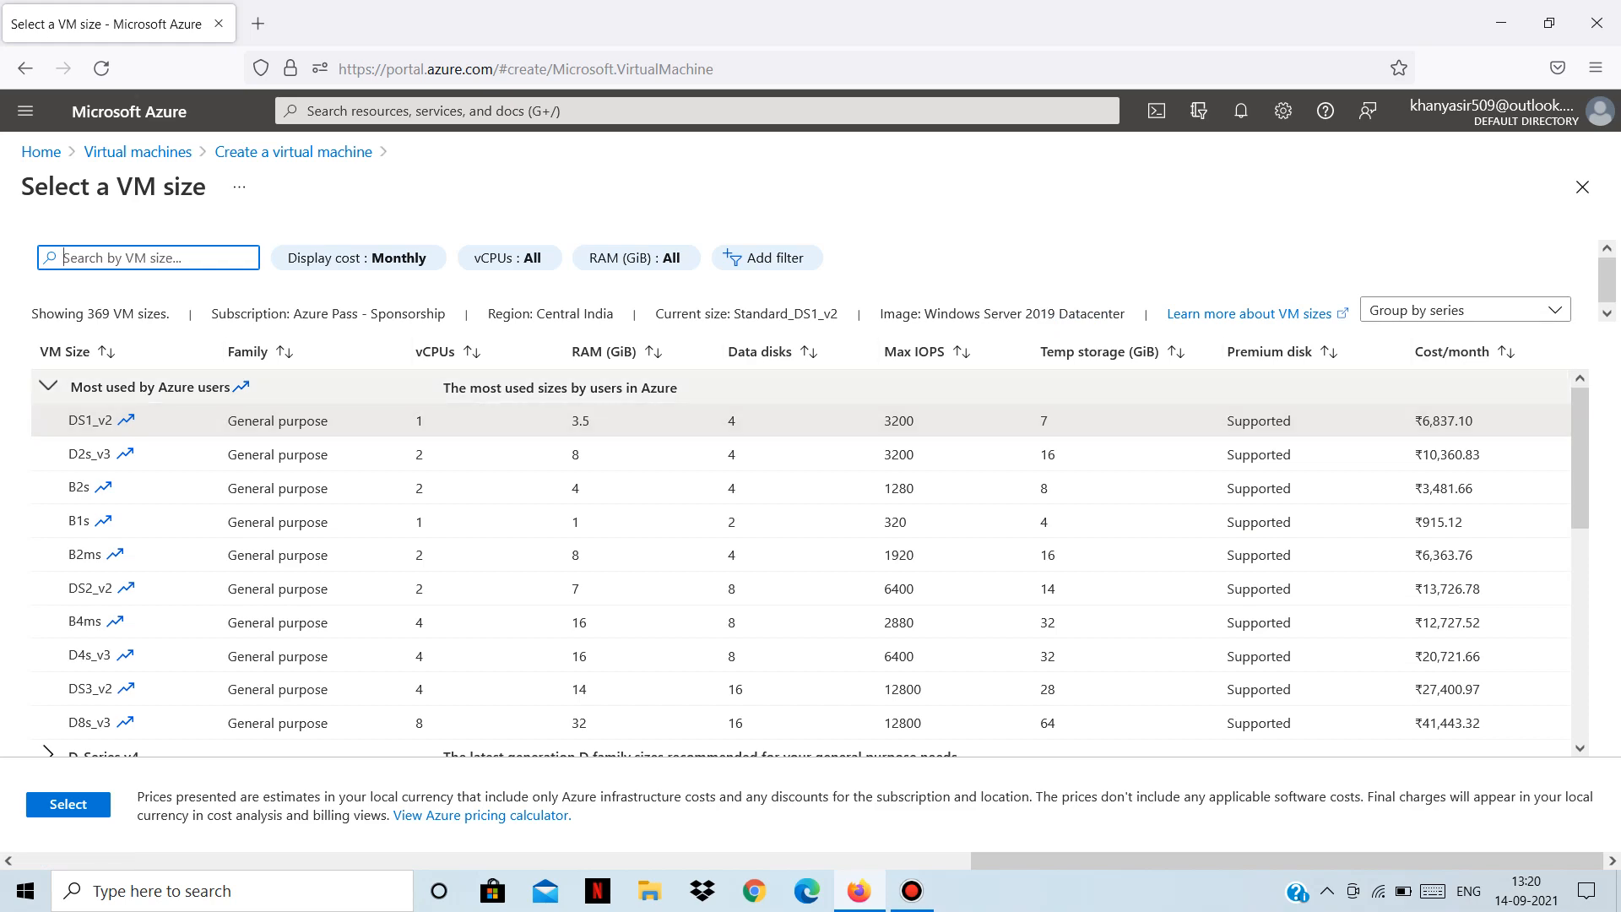
pyautogui.scroll(-3, 800, 561)
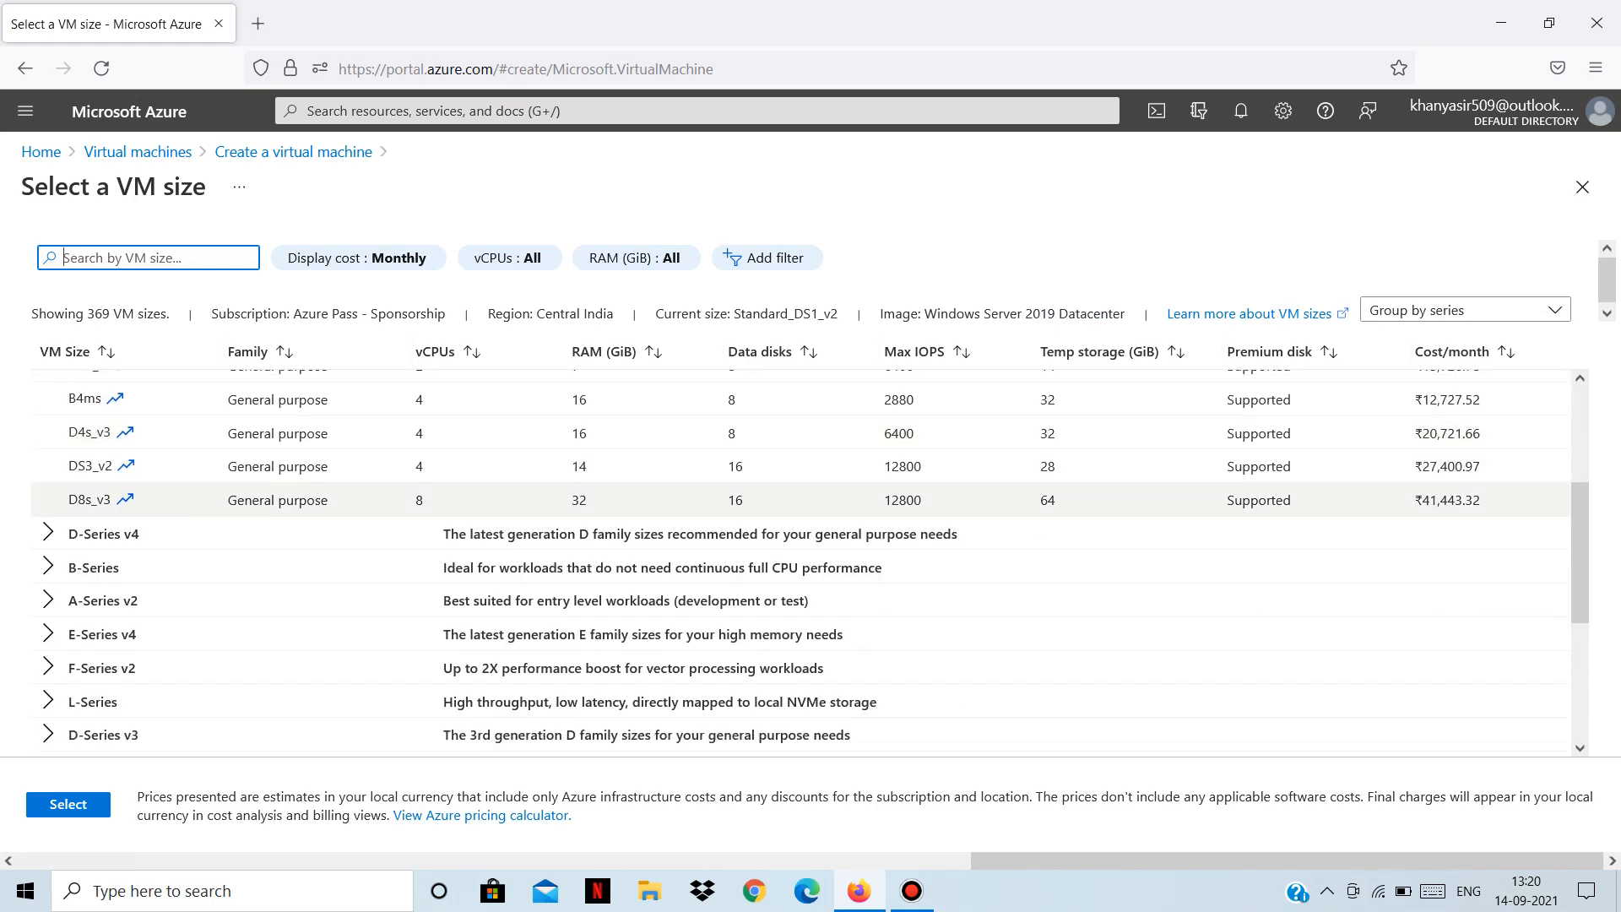
pyautogui.scroll(3, 800, 506)
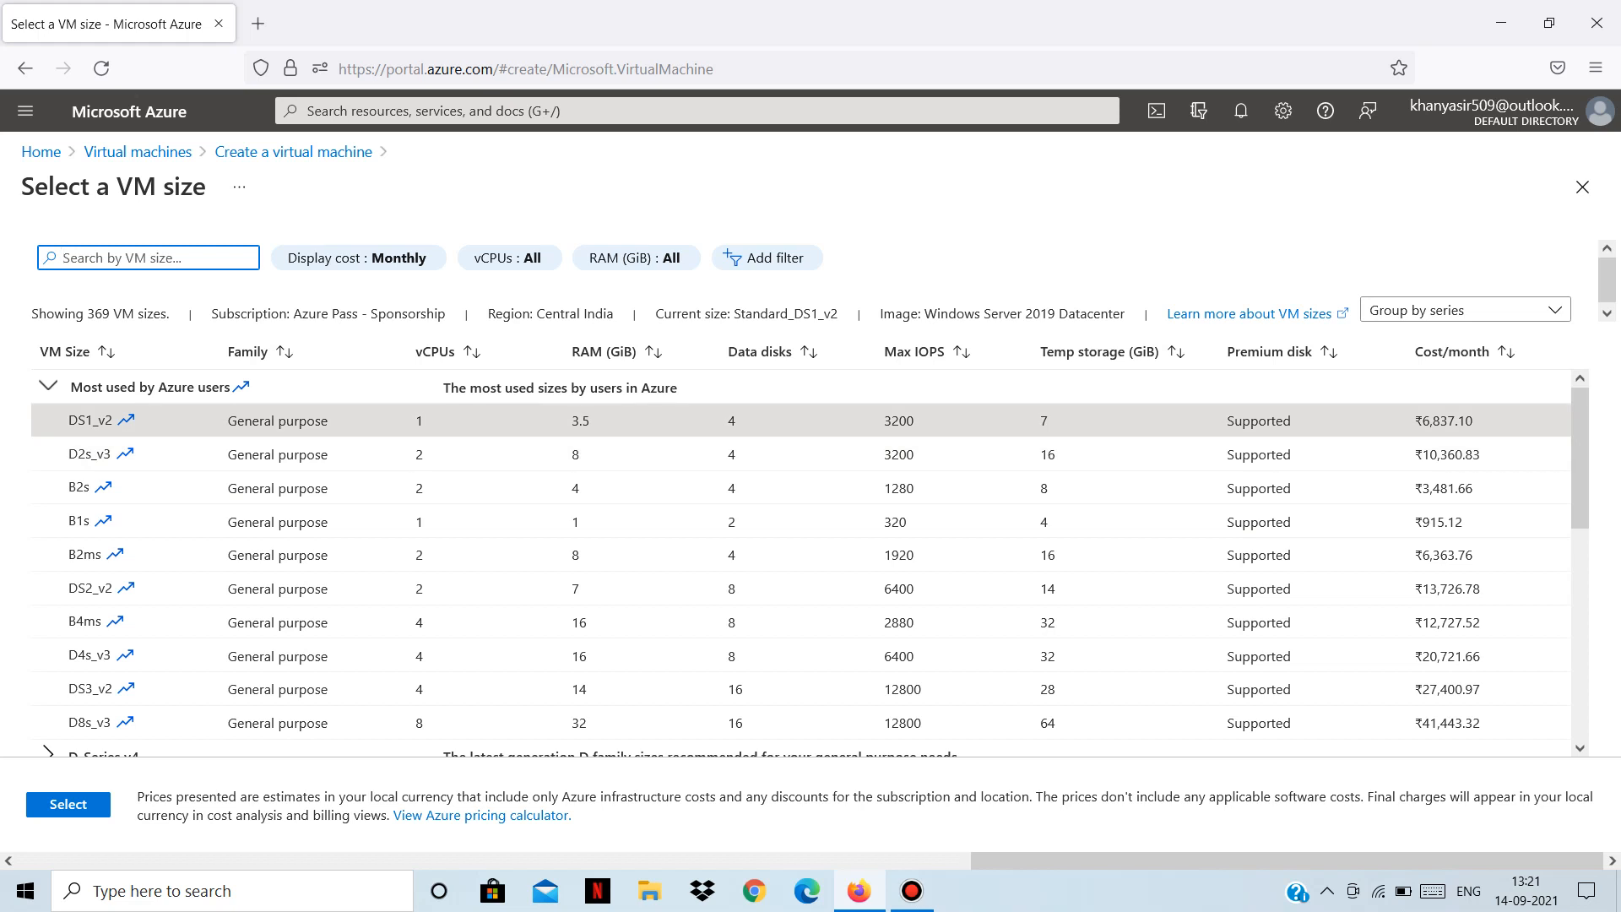
pyautogui.click(800, 454)
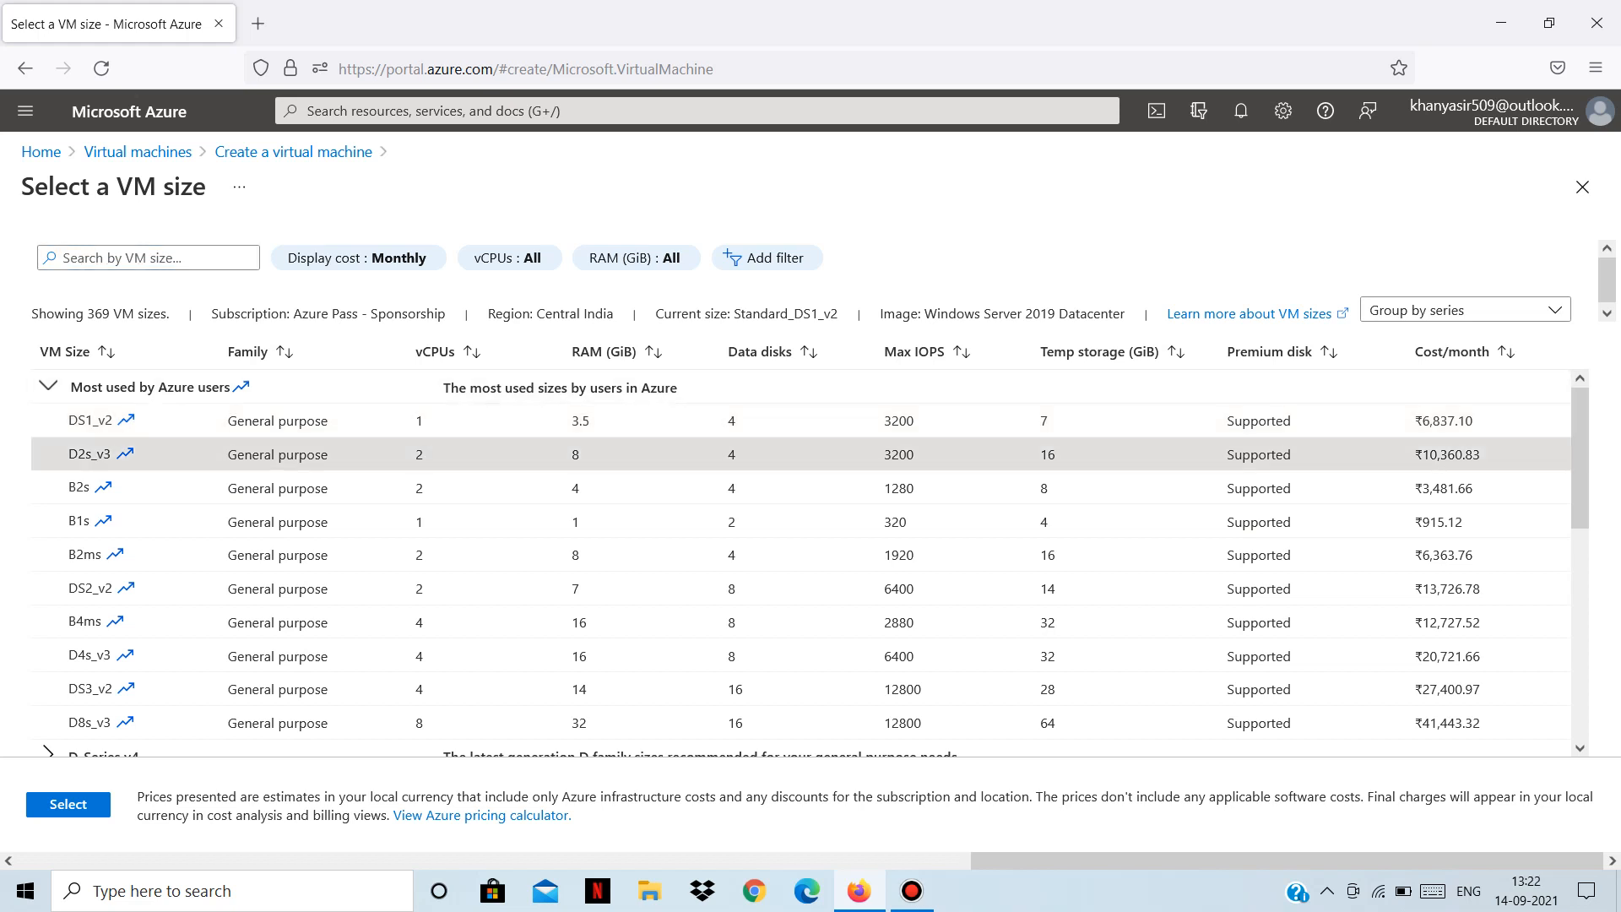
pyautogui.click(800, 421)
pyautogui.click(67, 804)
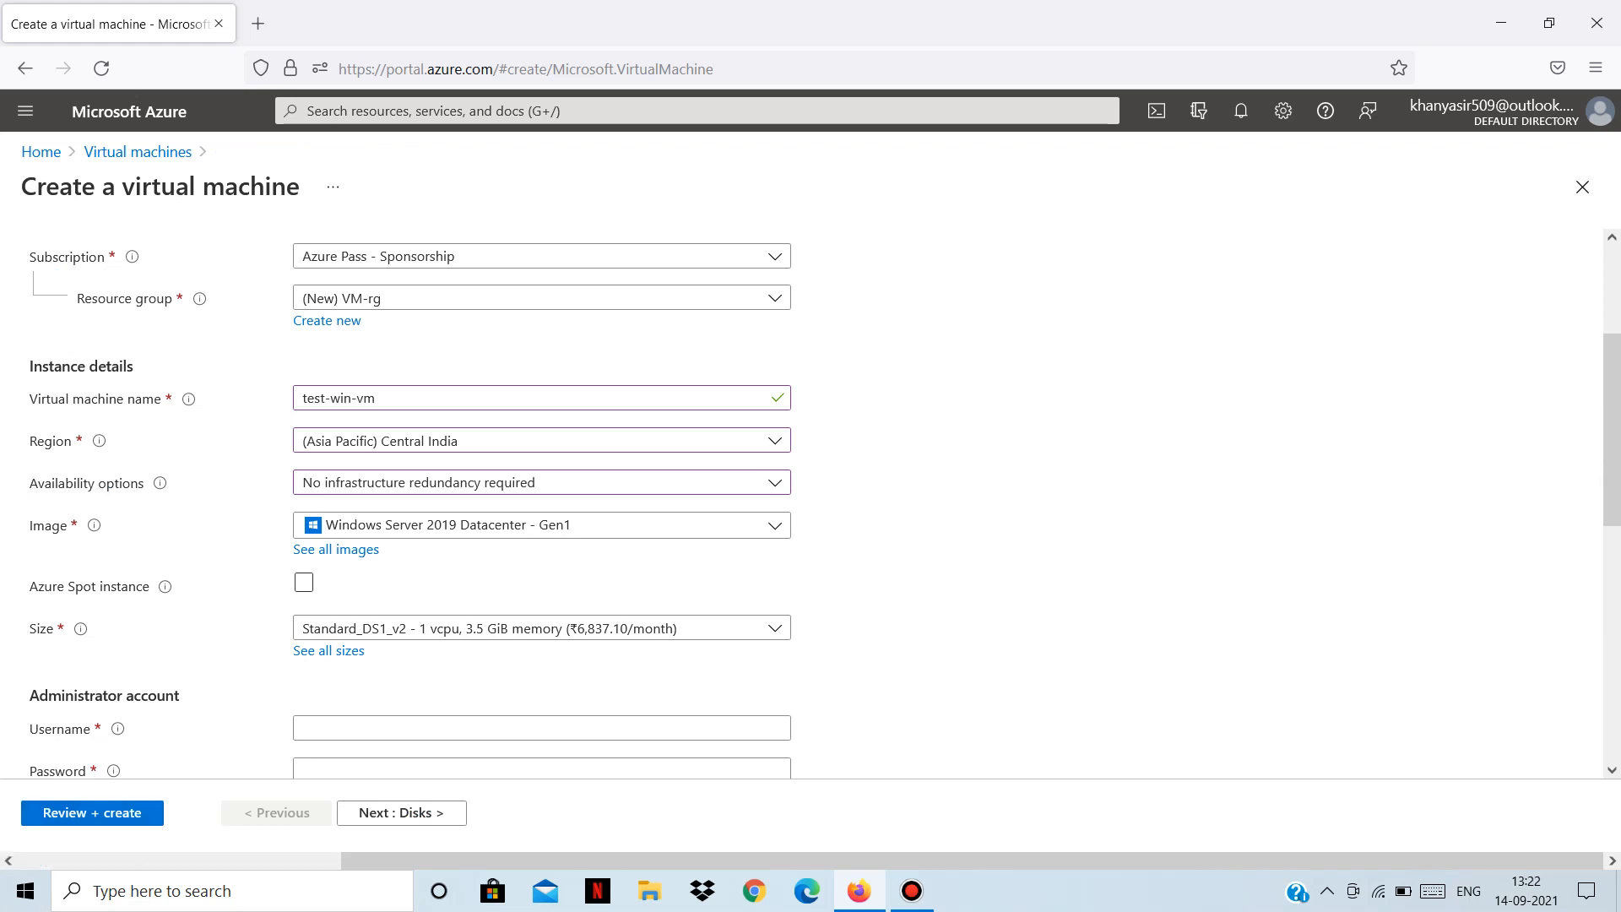
# Enter an administrator username and the account password, repeated in Confirm password.
pyautogui.scroll(-2, 816, 509)
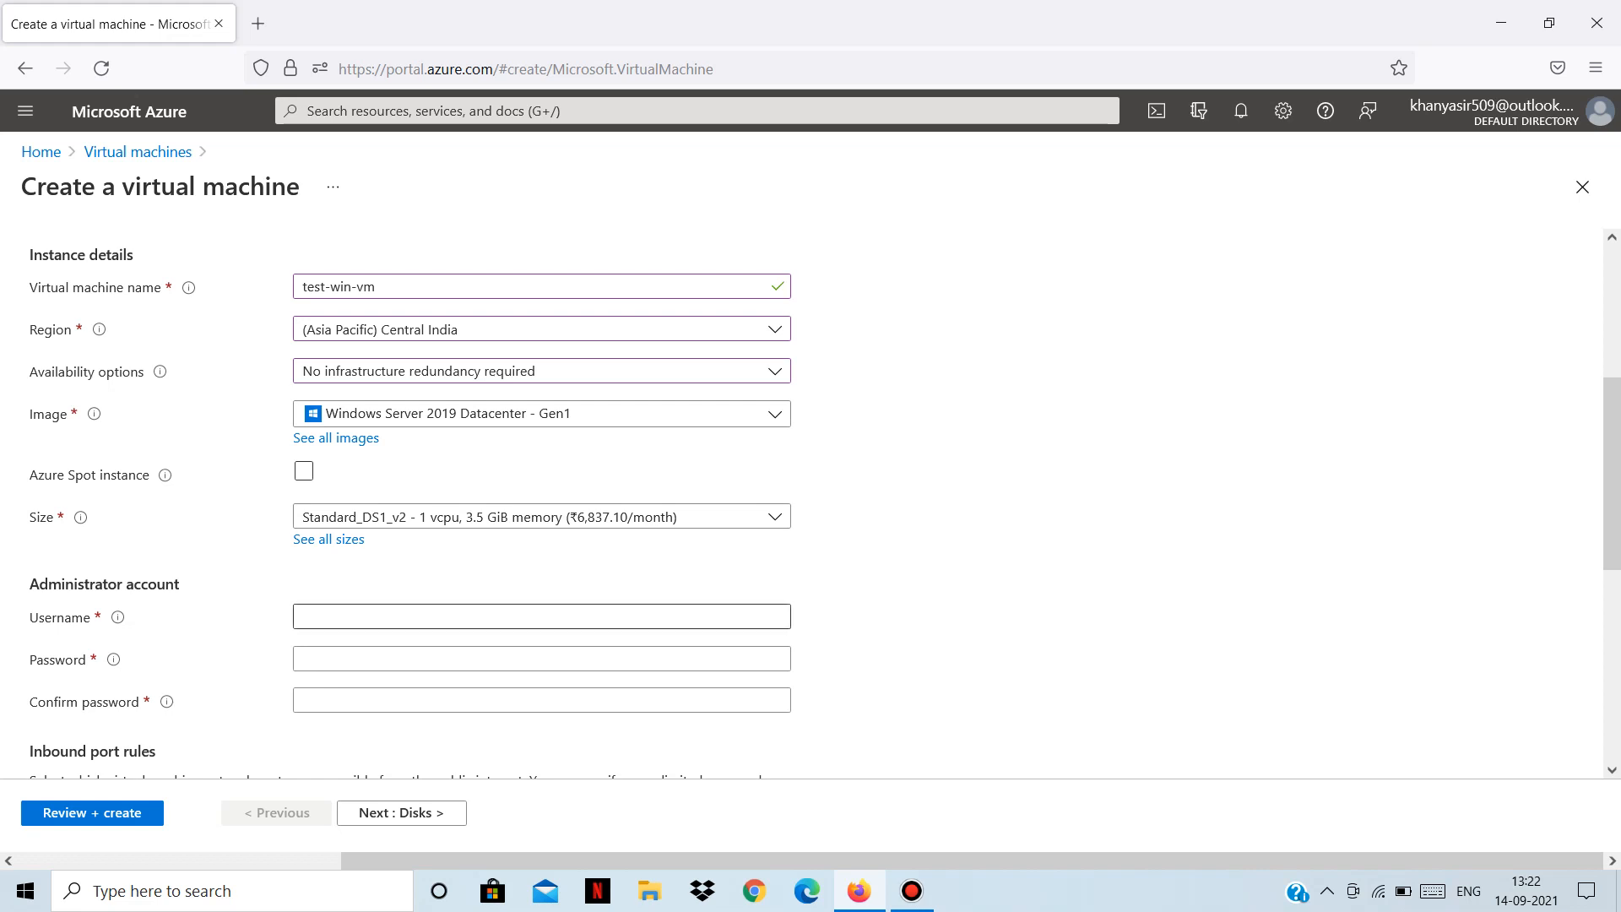
pyautogui.click(541, 617)
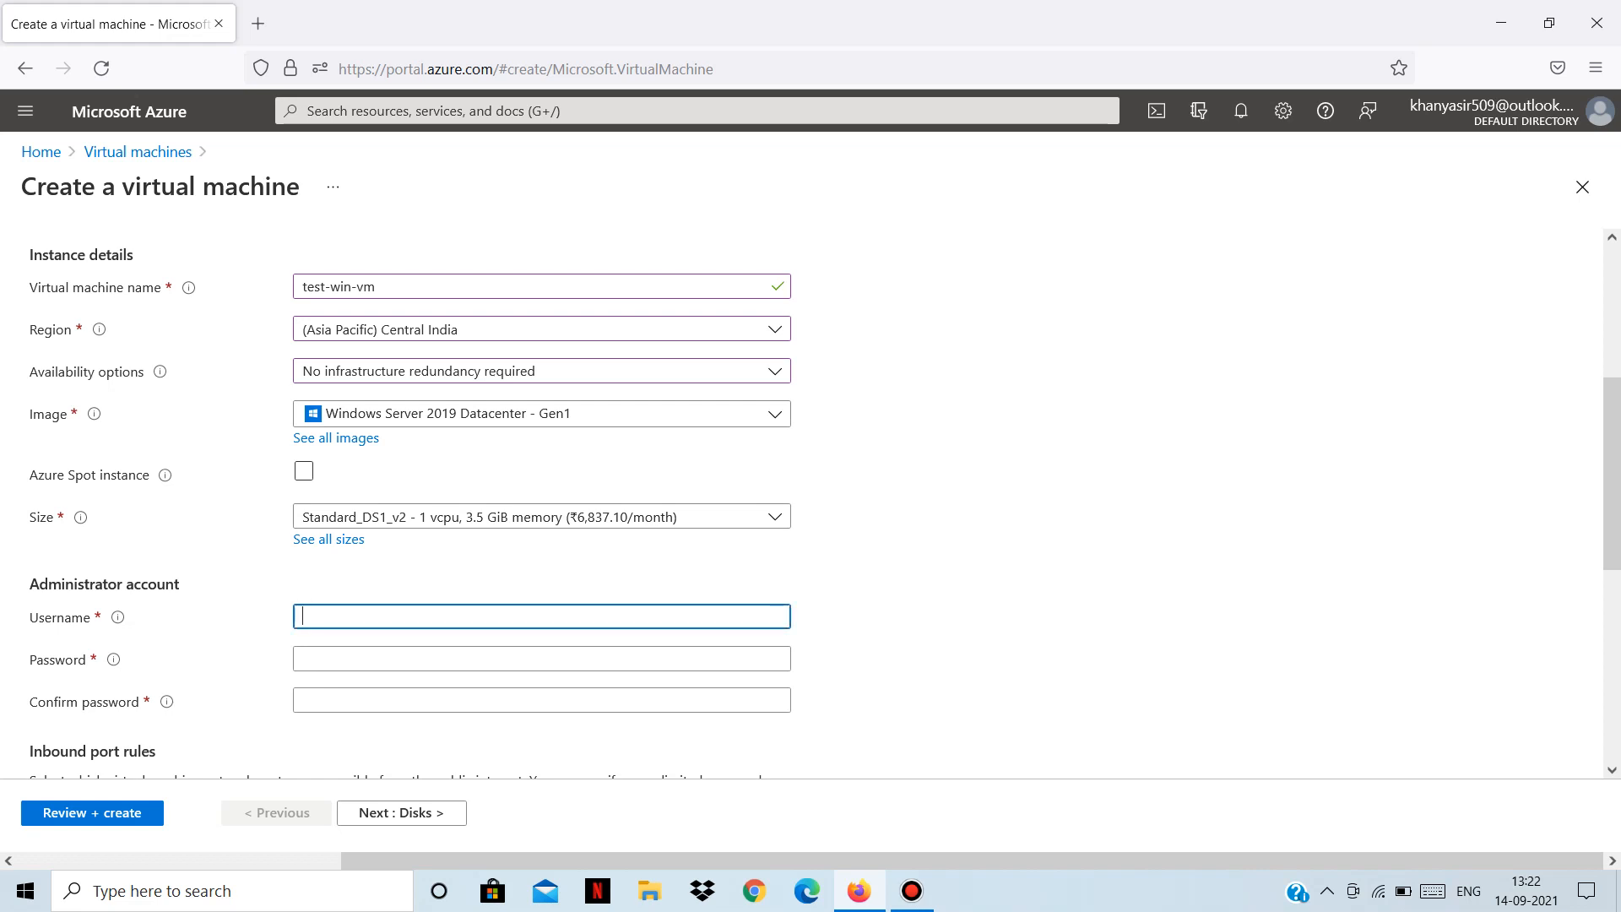
pyautogui.write('demouser')
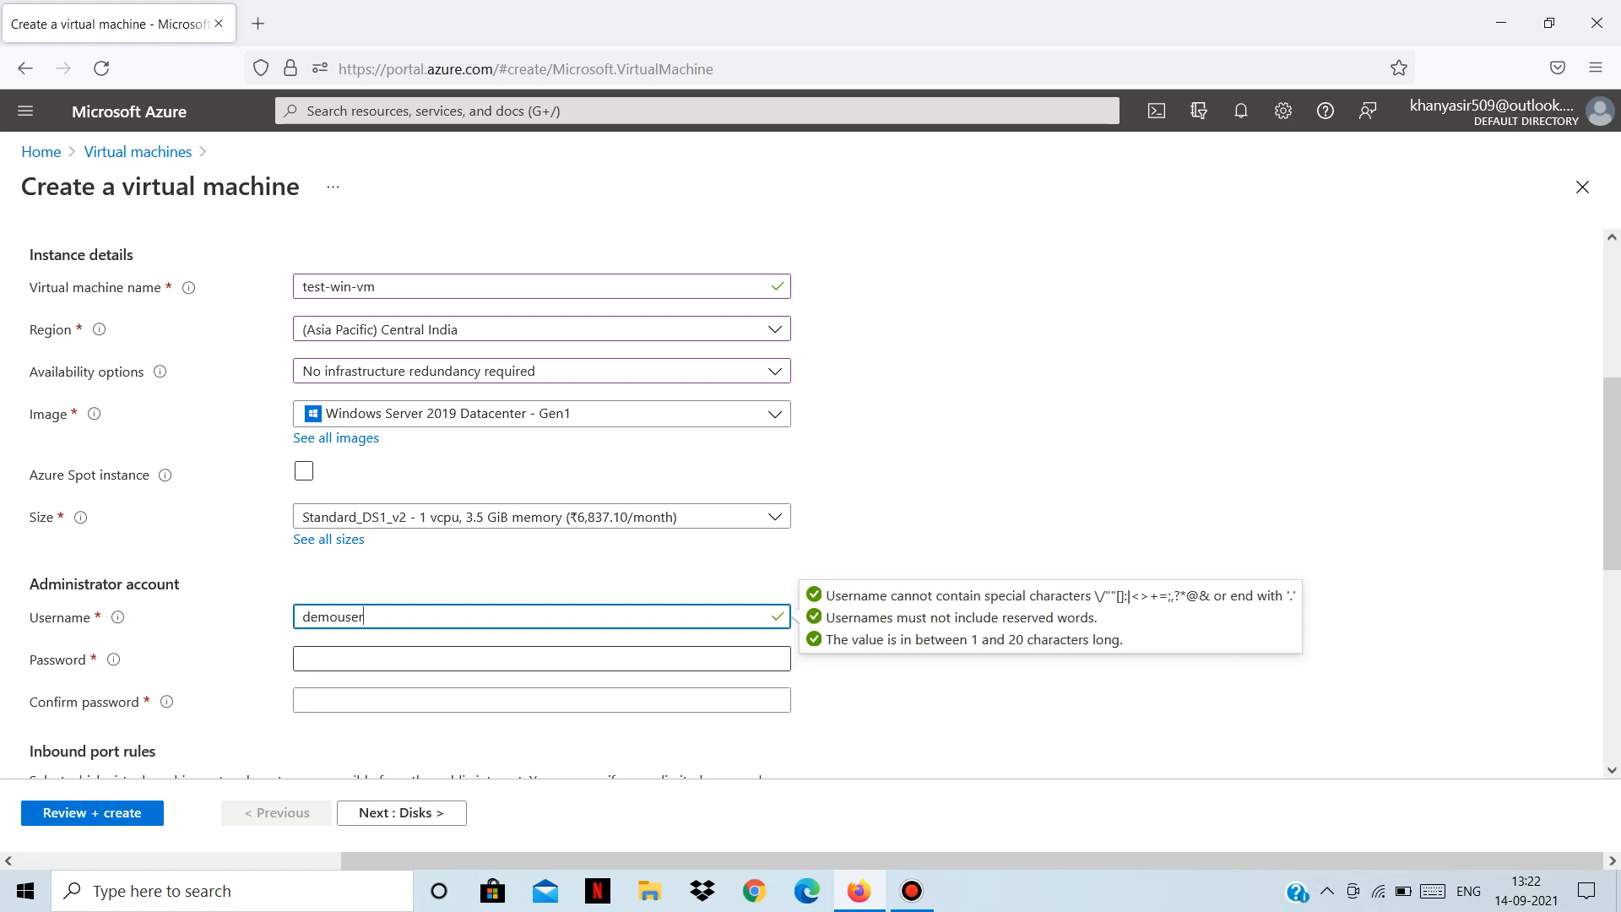
pyautogui.click(541, 658)
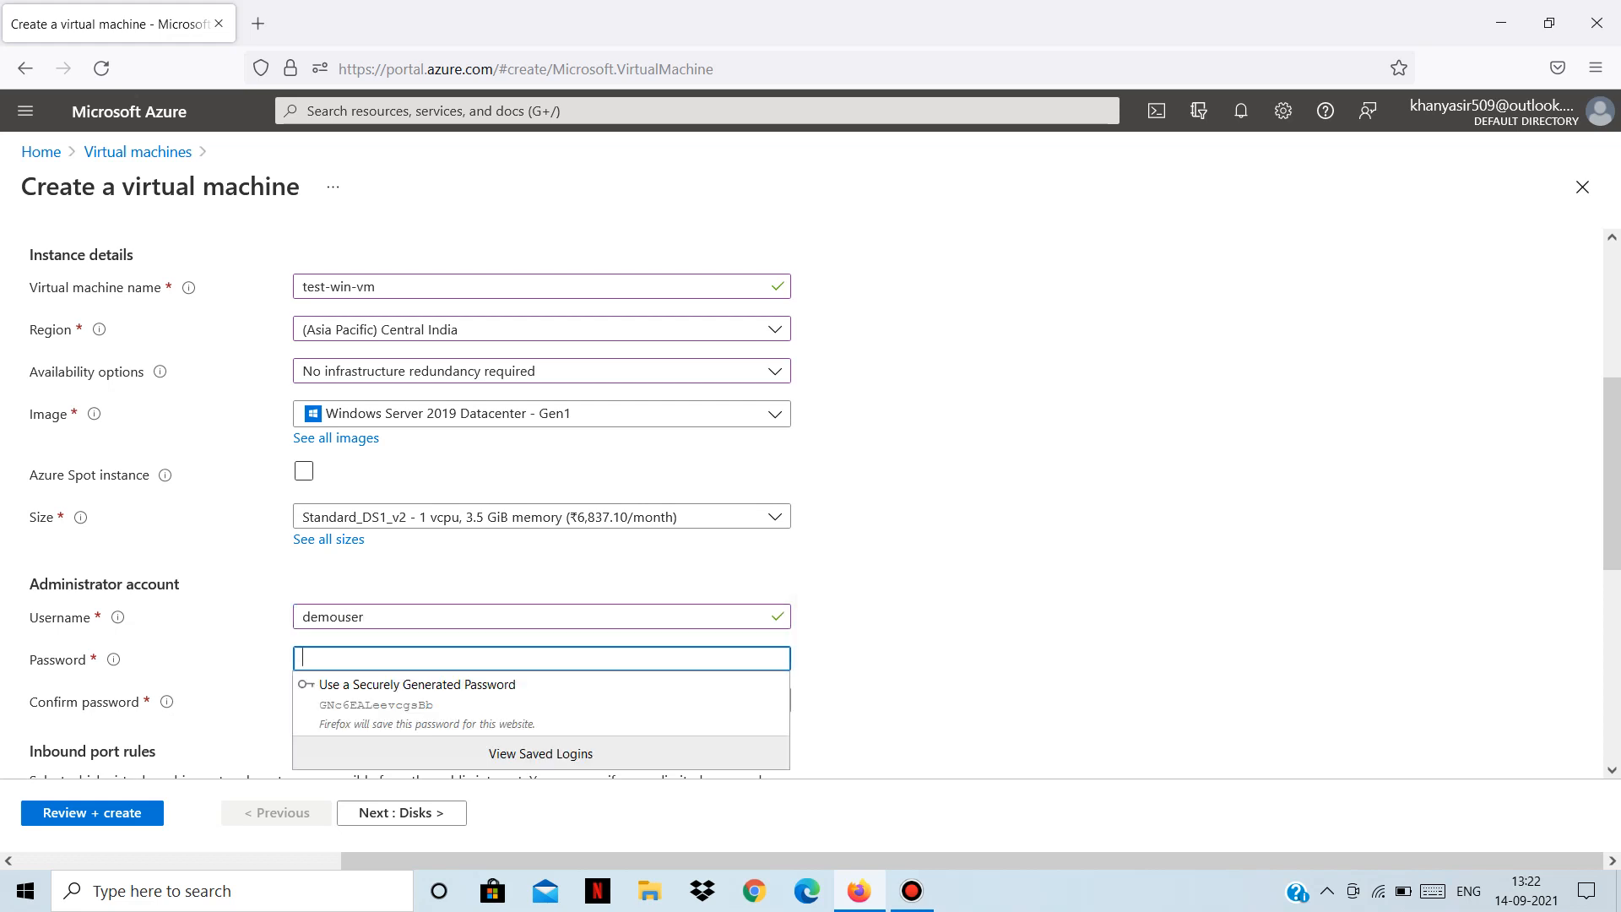
pyautogui.write('Demo@1234')
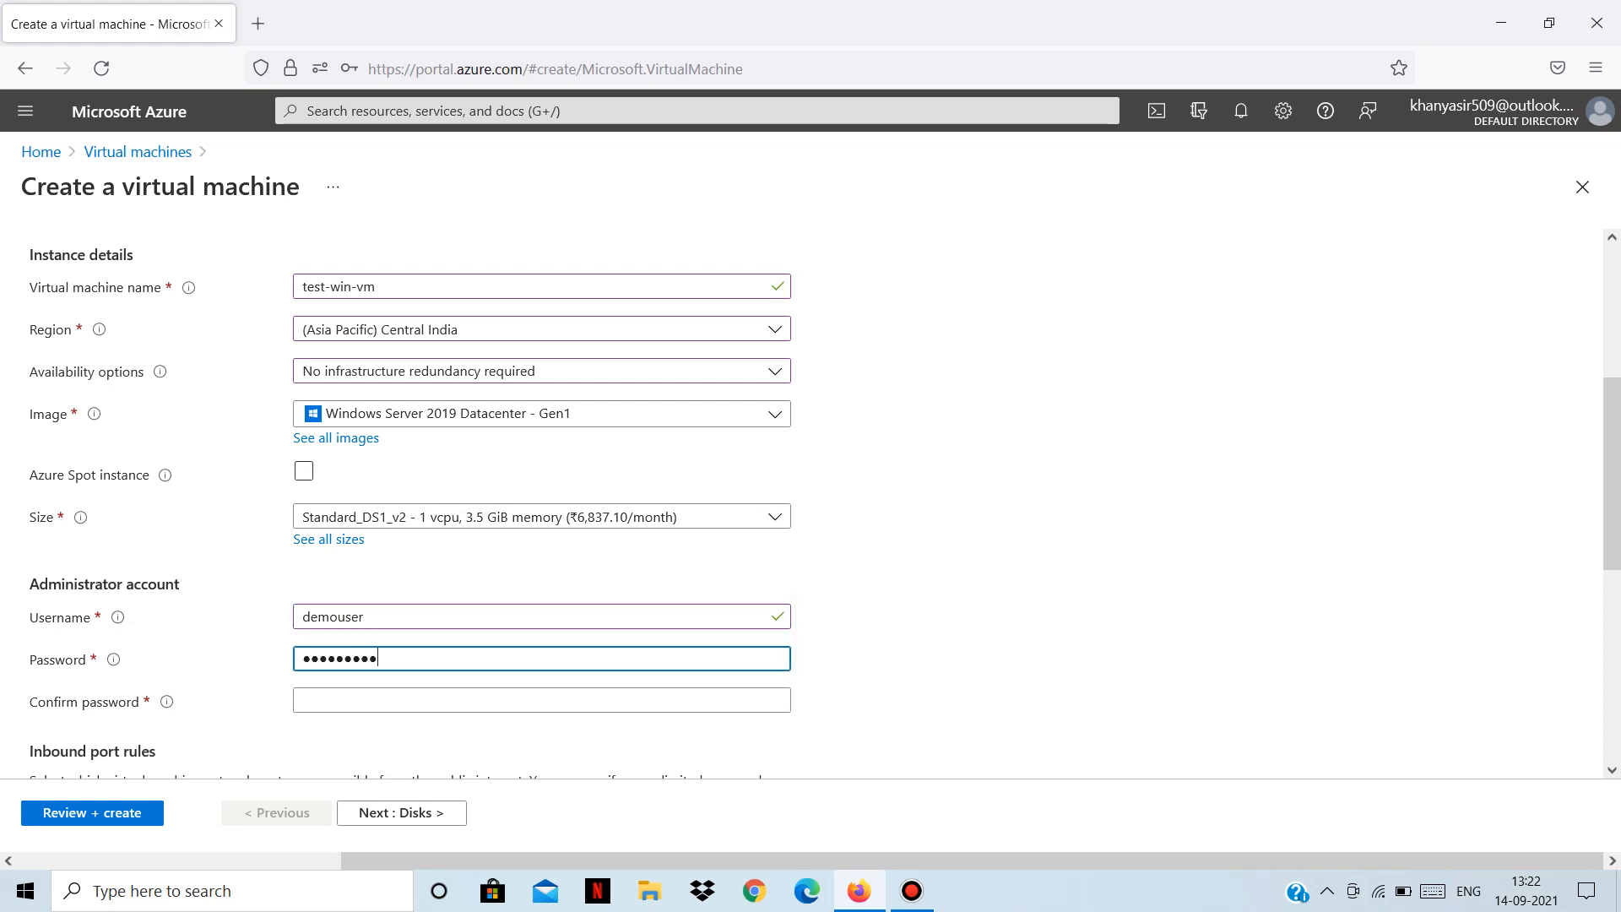
pyautogui.write('567')
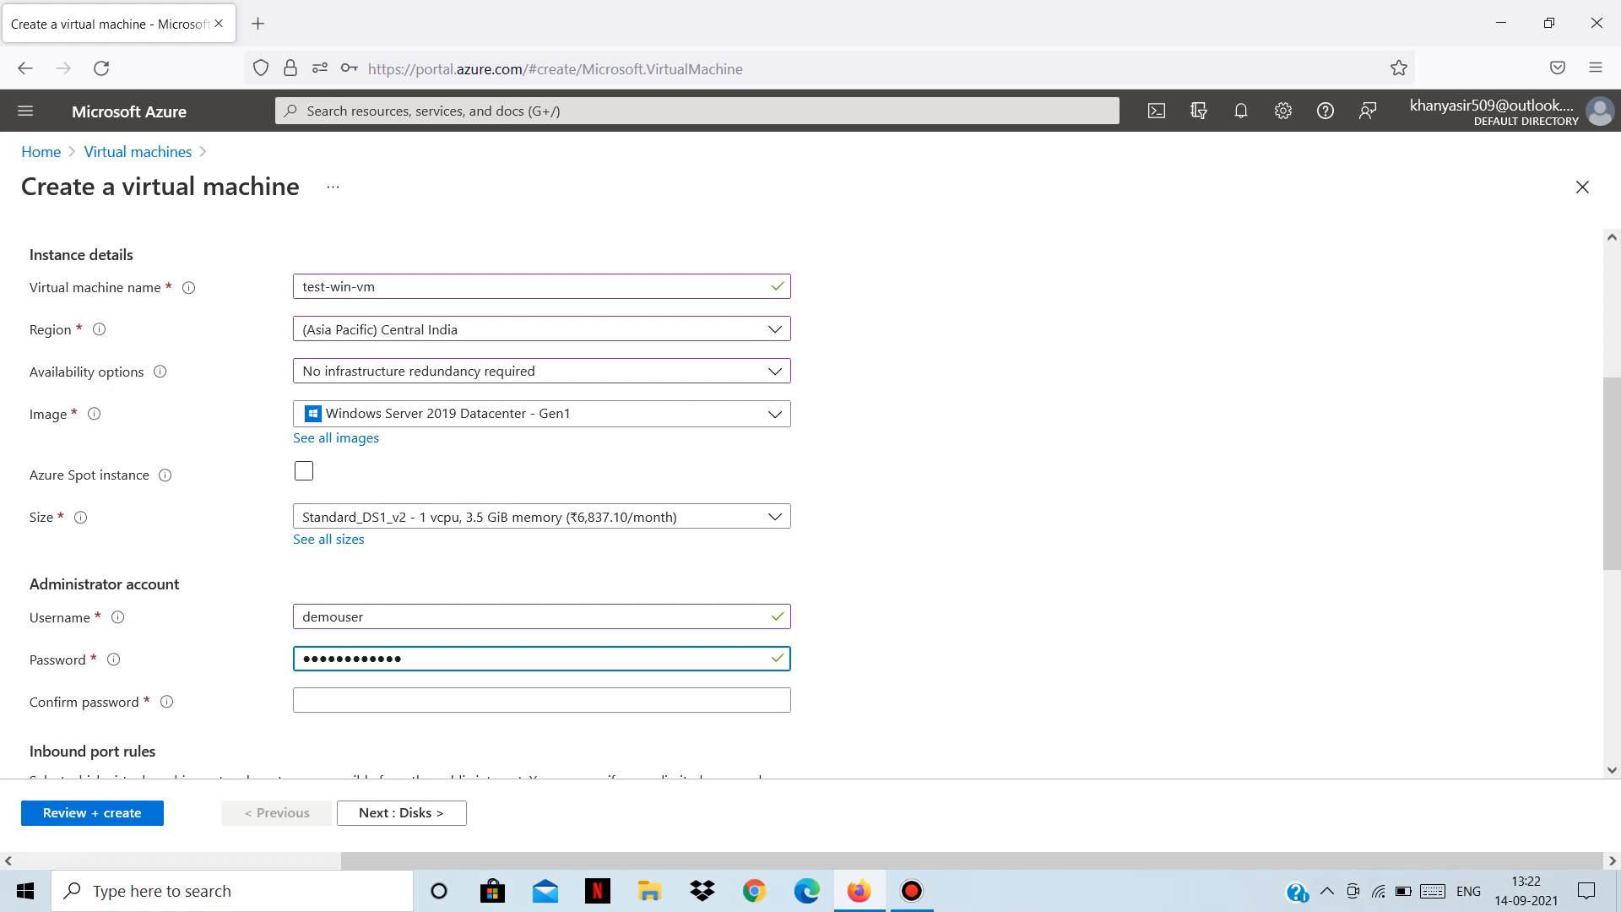
pyautogui.press('Tab')
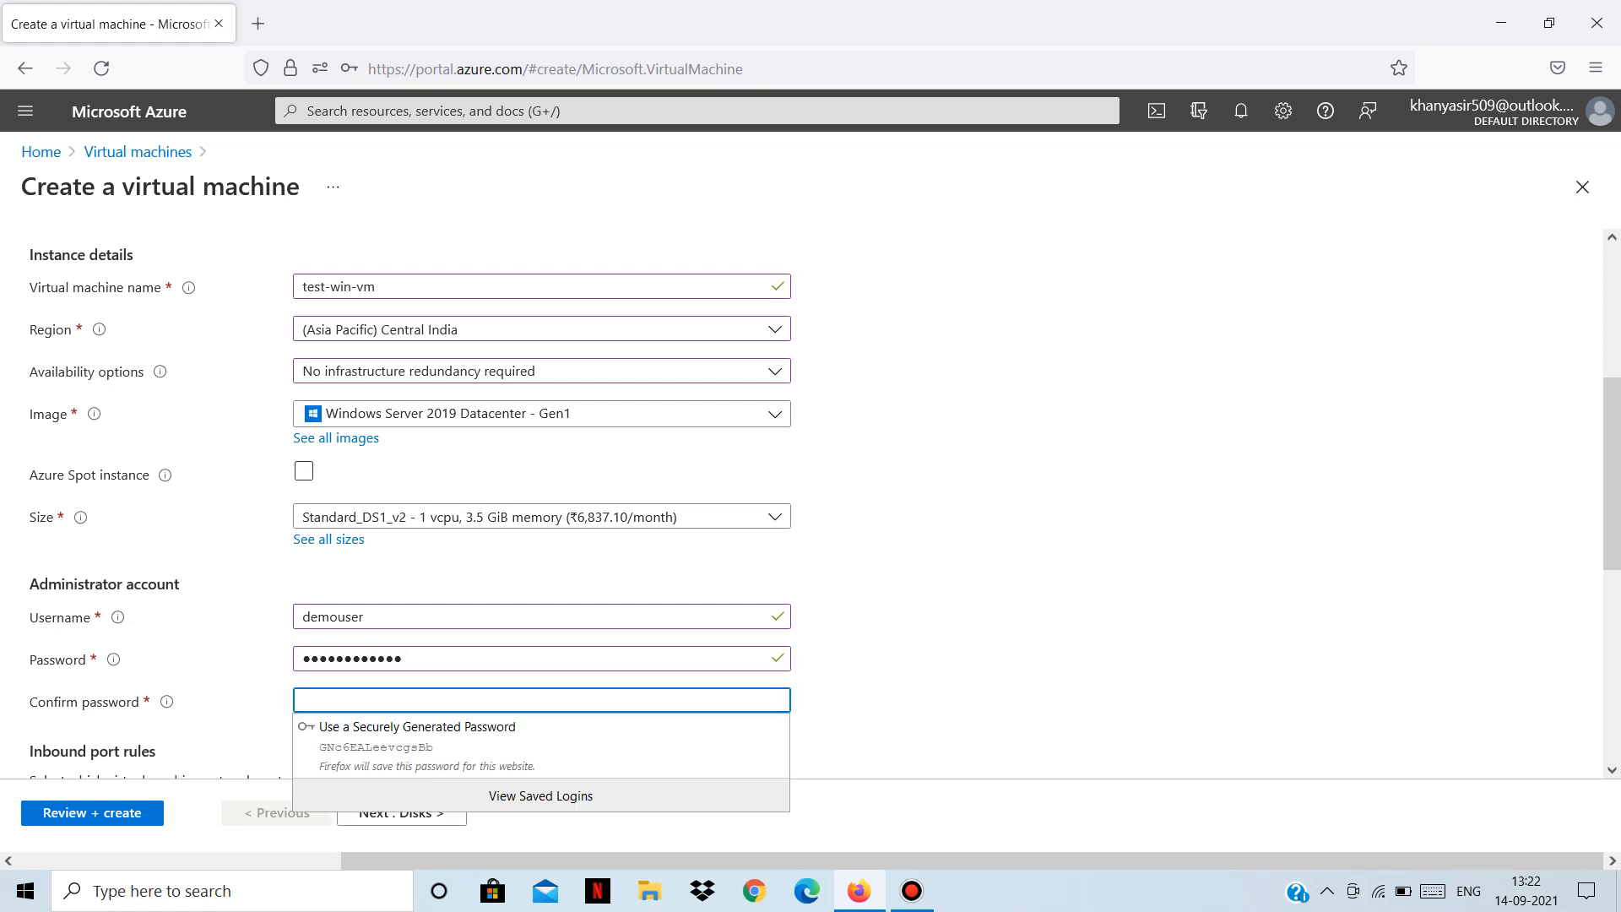
pyautogui.write('Demo@12')
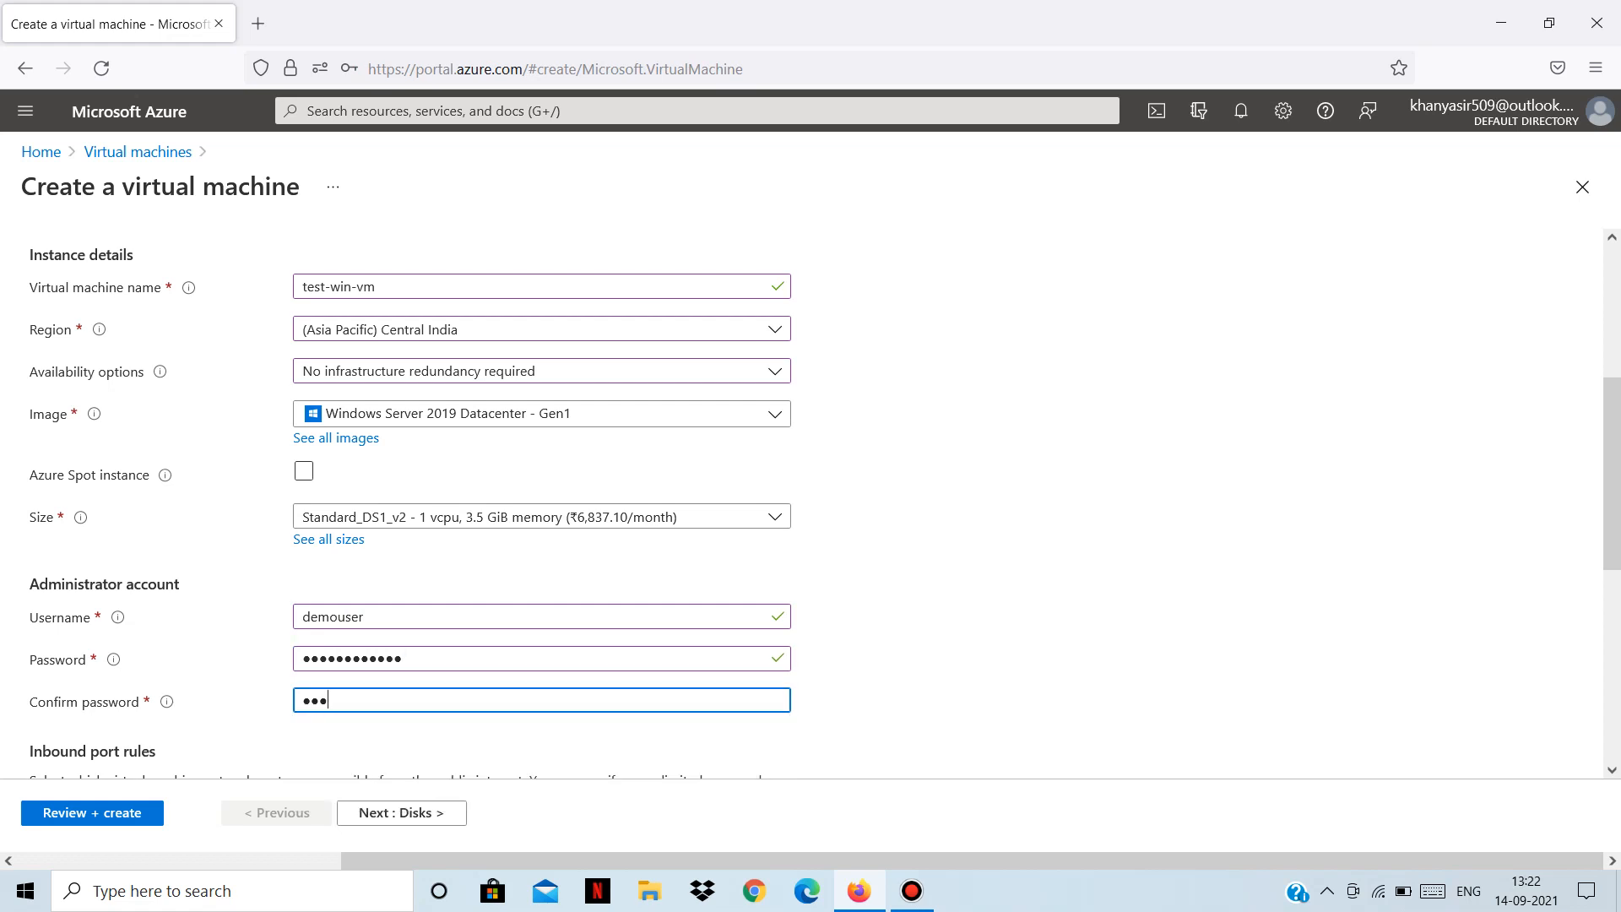
pyautogui.write('34567')
pyautogui.scroll(-3, 810, 504)
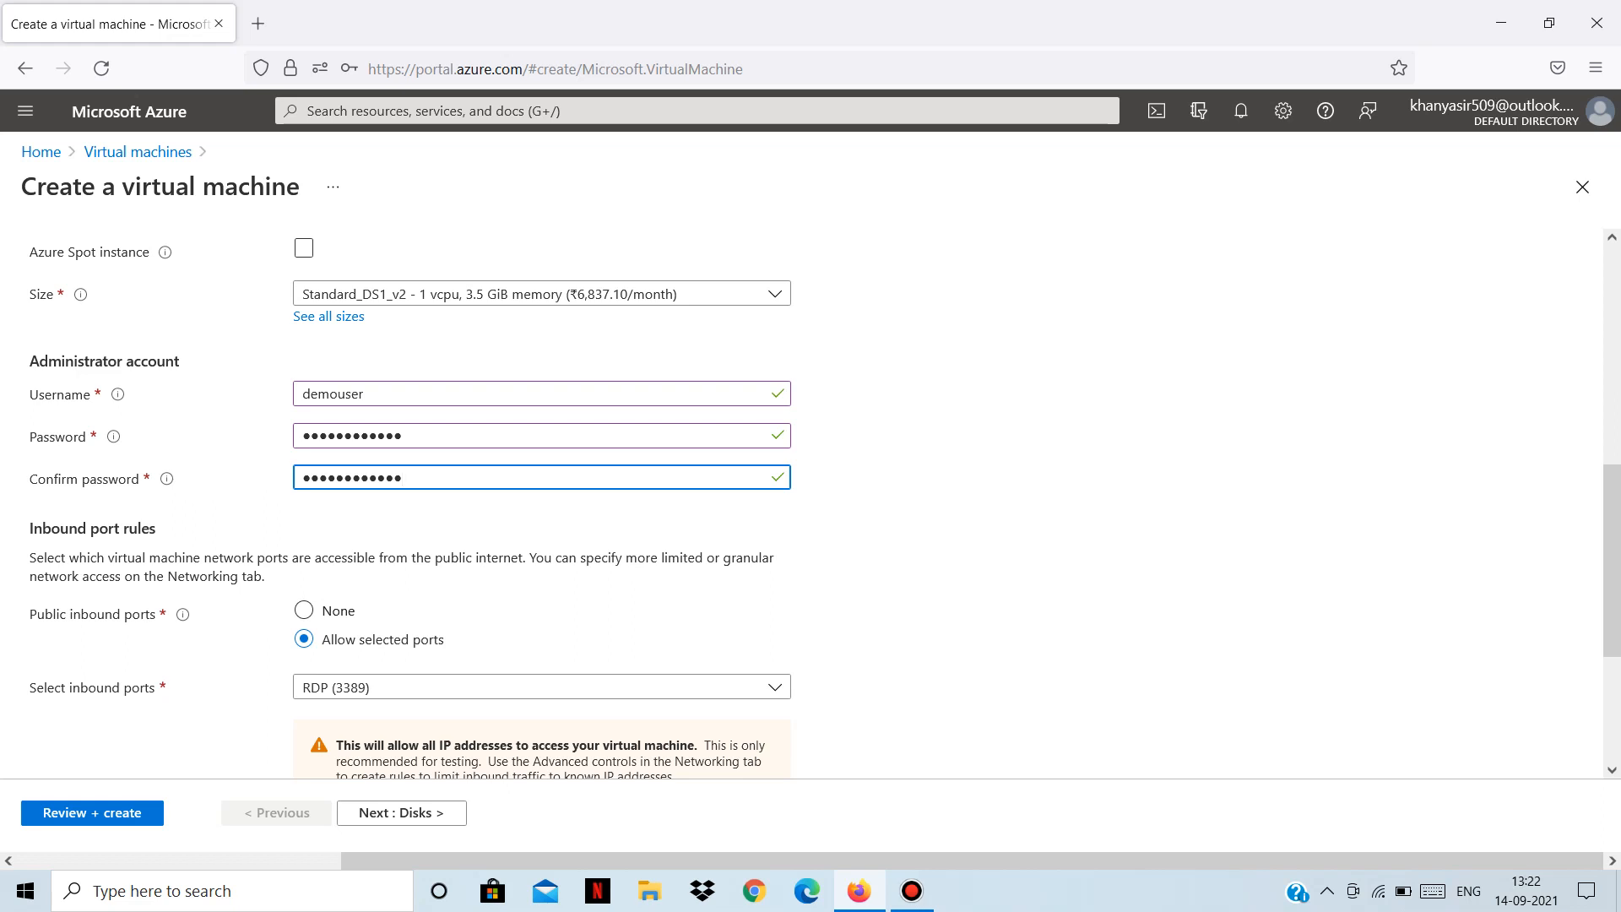
# Toggle Public inbound ports to None and back to Allow selected ports, showing RDP (3389) selected.
pyautogui.click(304, 610)
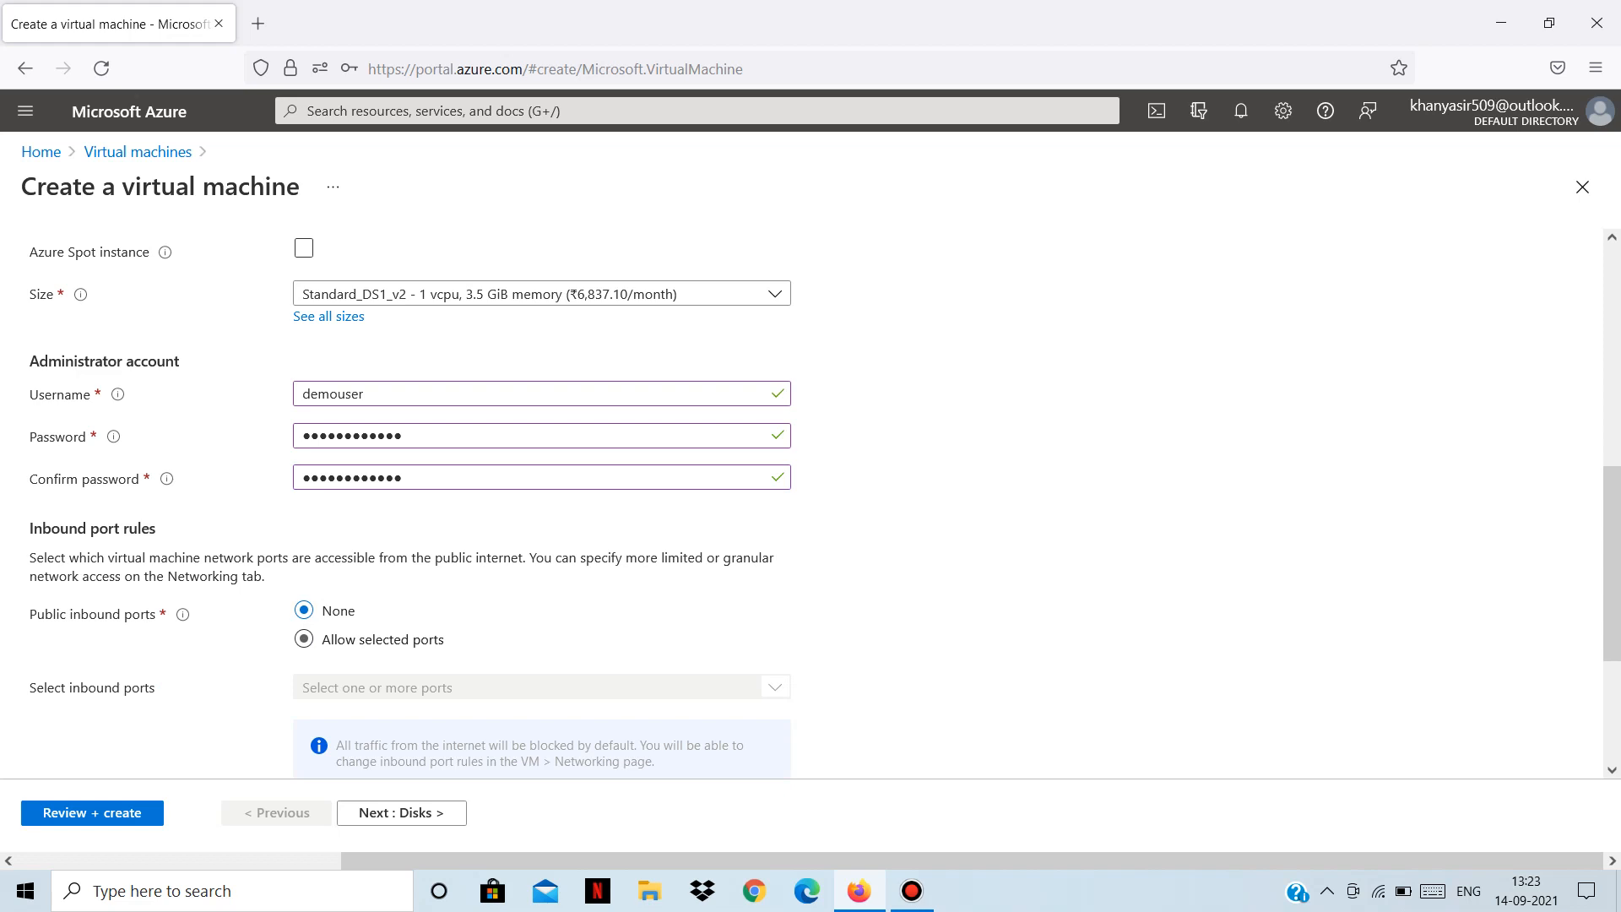
pyautogui.click(304, 639)
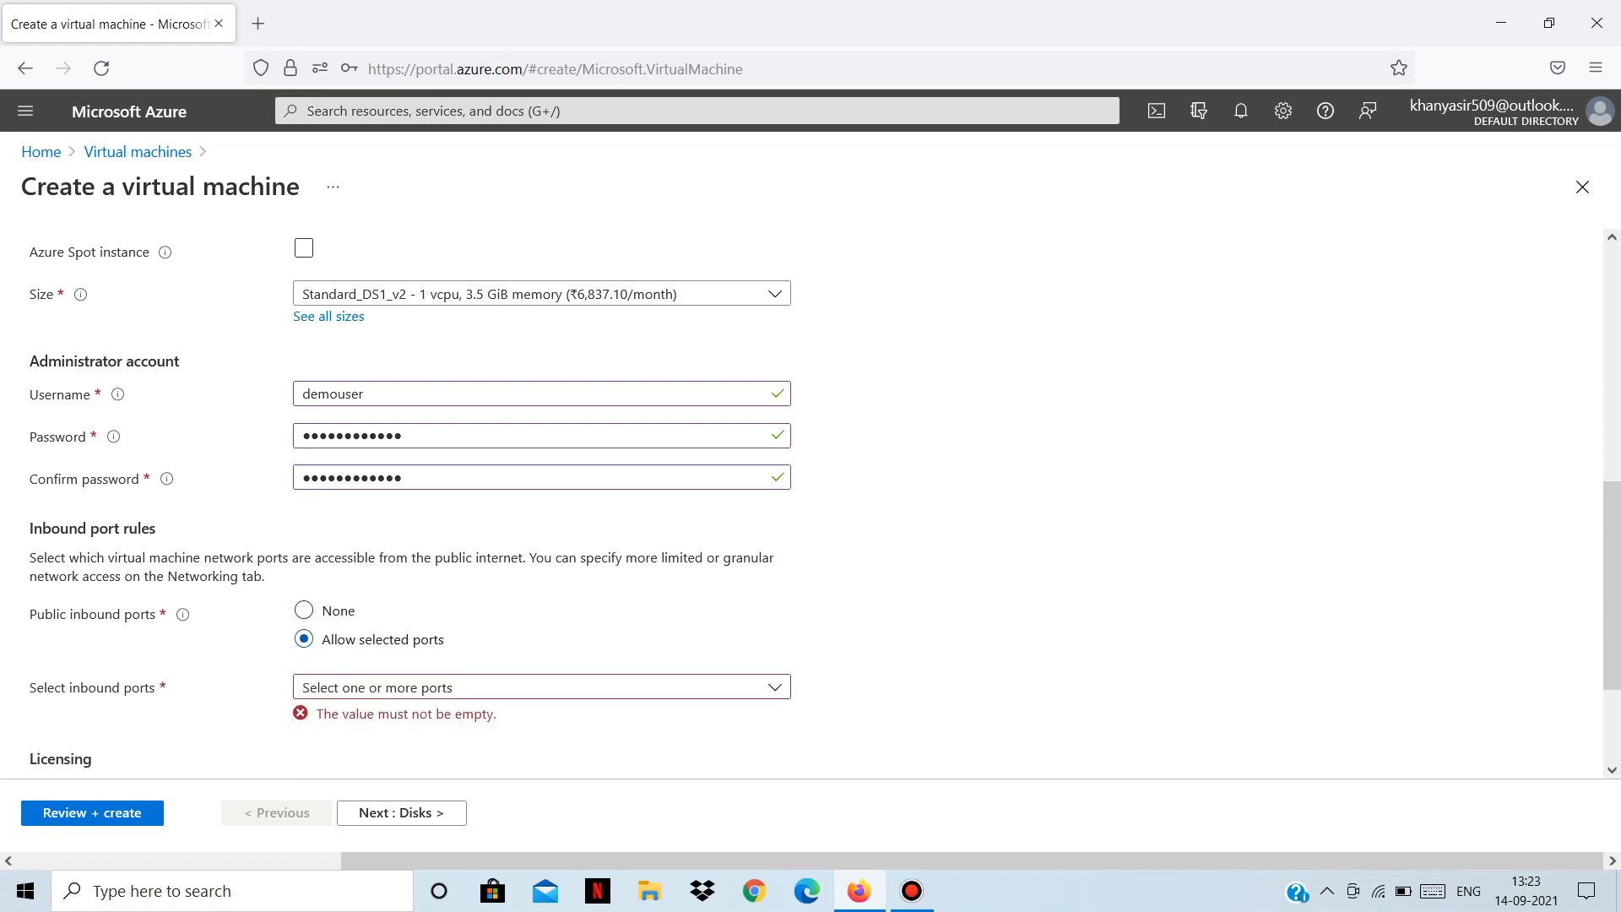
pyautogui.scroll(-2, 810, 498)
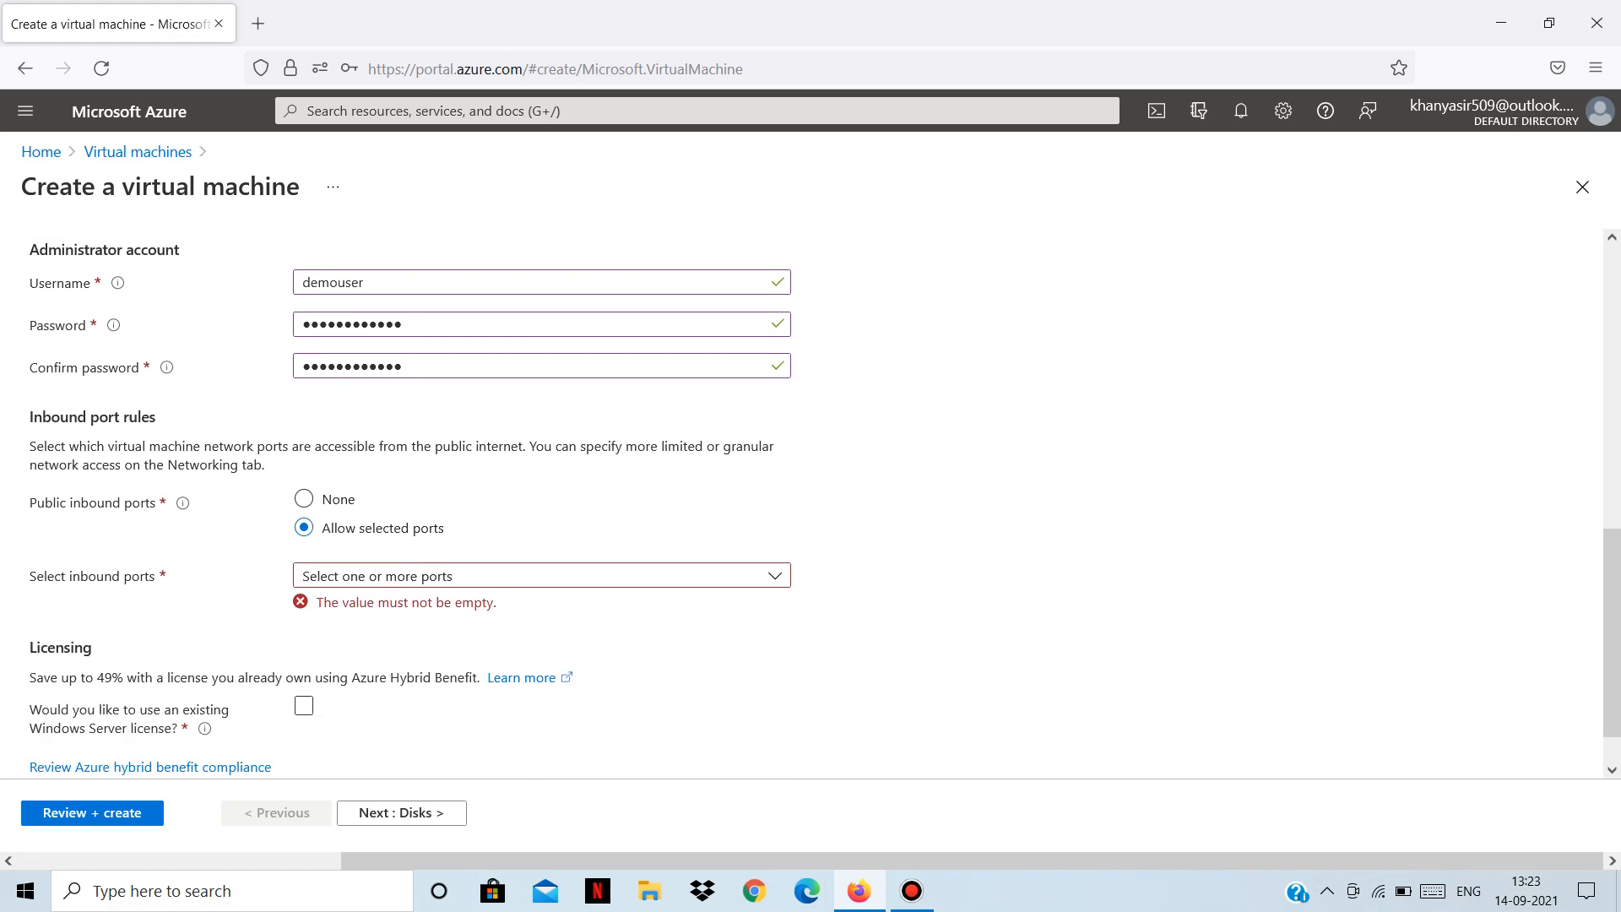
pyautogui.click(541, 576)
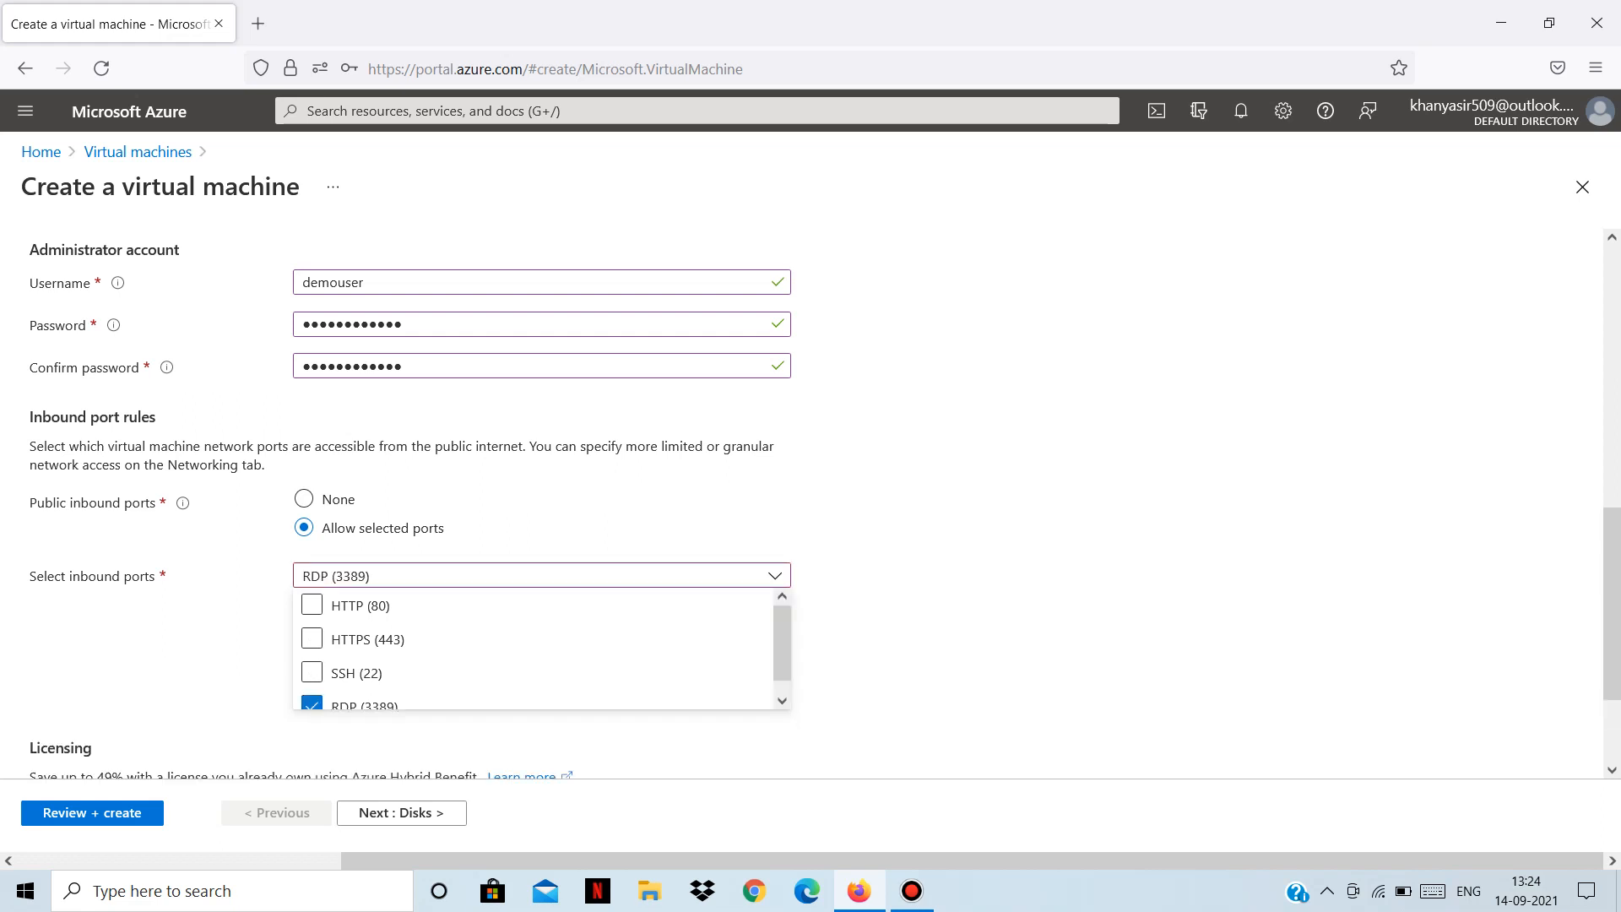
# Keep RDP (3389) as the only public inbound port and continue to the Disks tab.
pyautogui.scroll(-1, 541, 649)
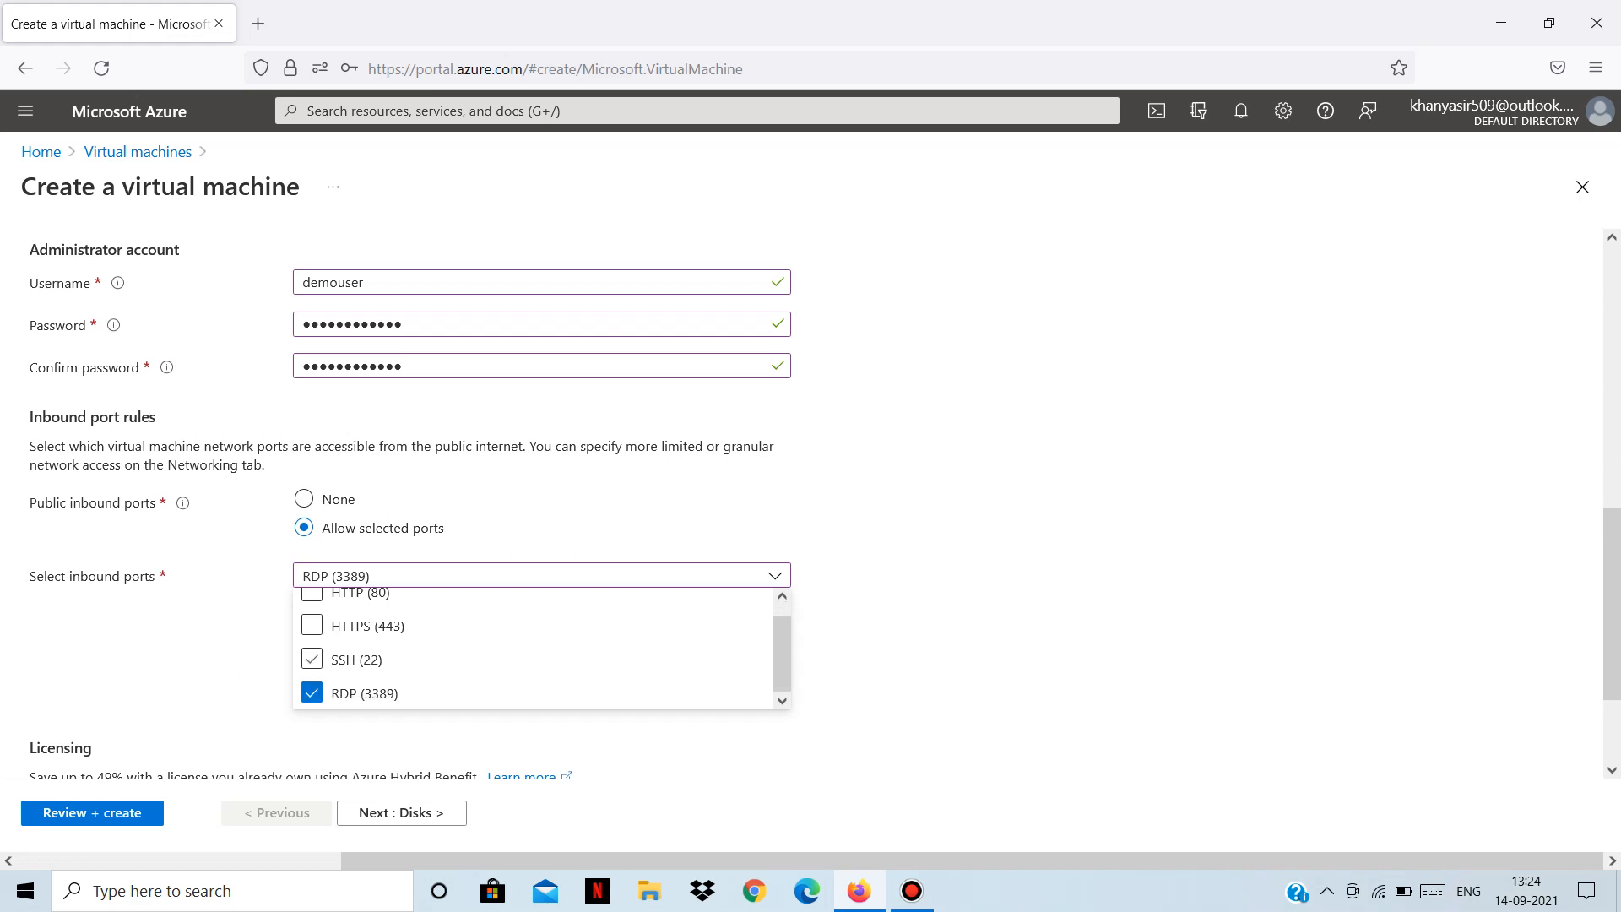
pyautogui.scroll(1, 540, 650)
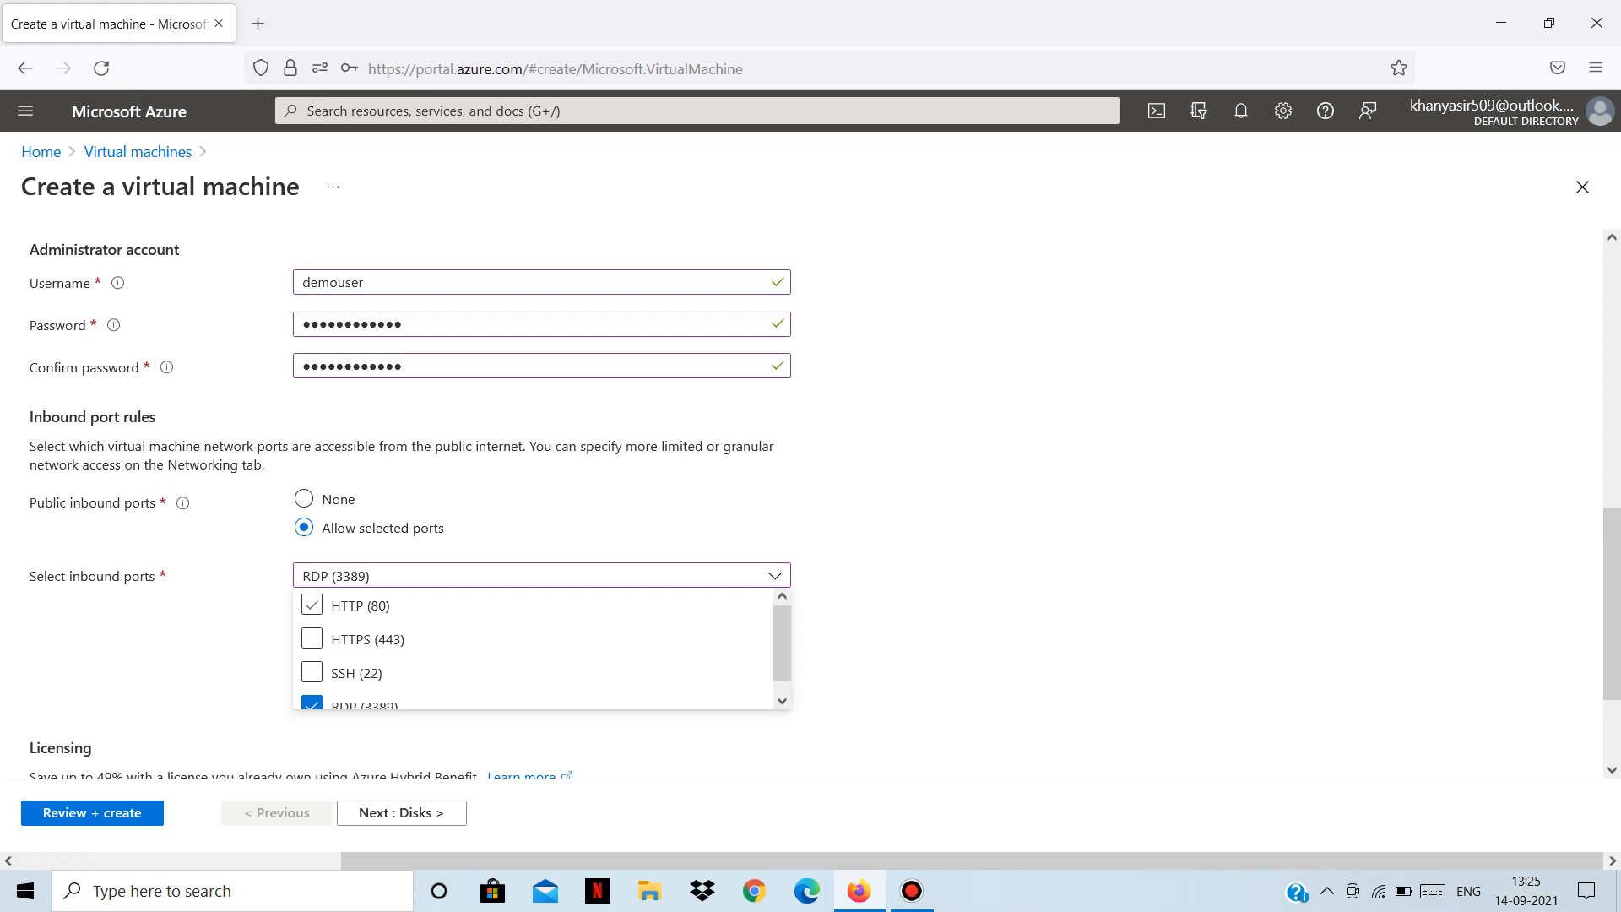
pyautogui.scroll(-2, 801, 504)
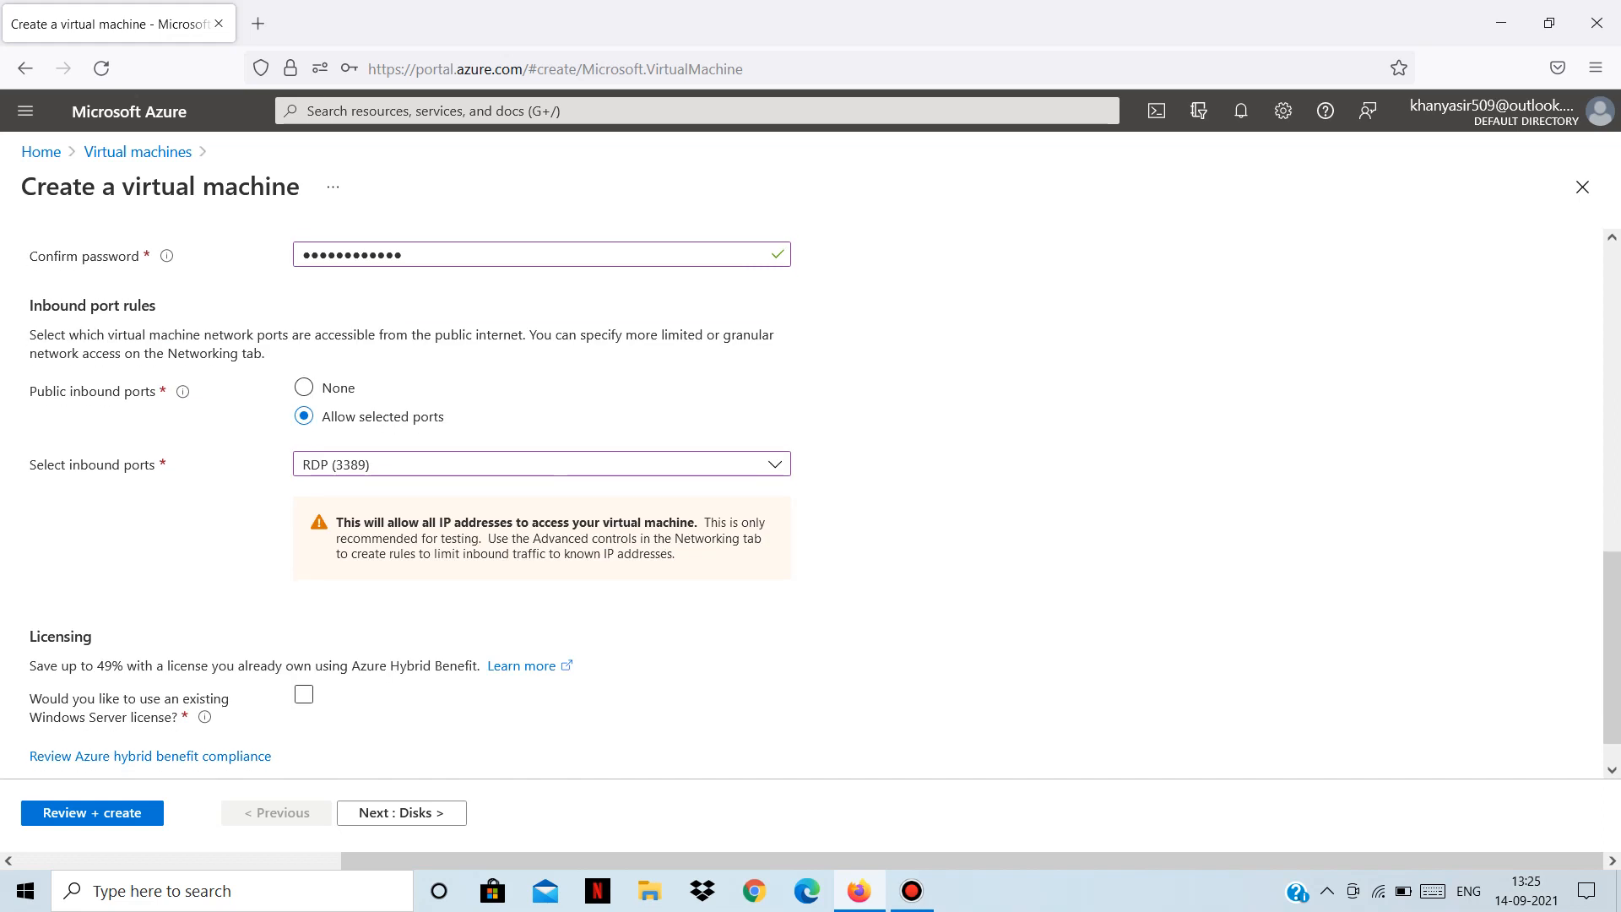
pyautogui.click(559, 464)
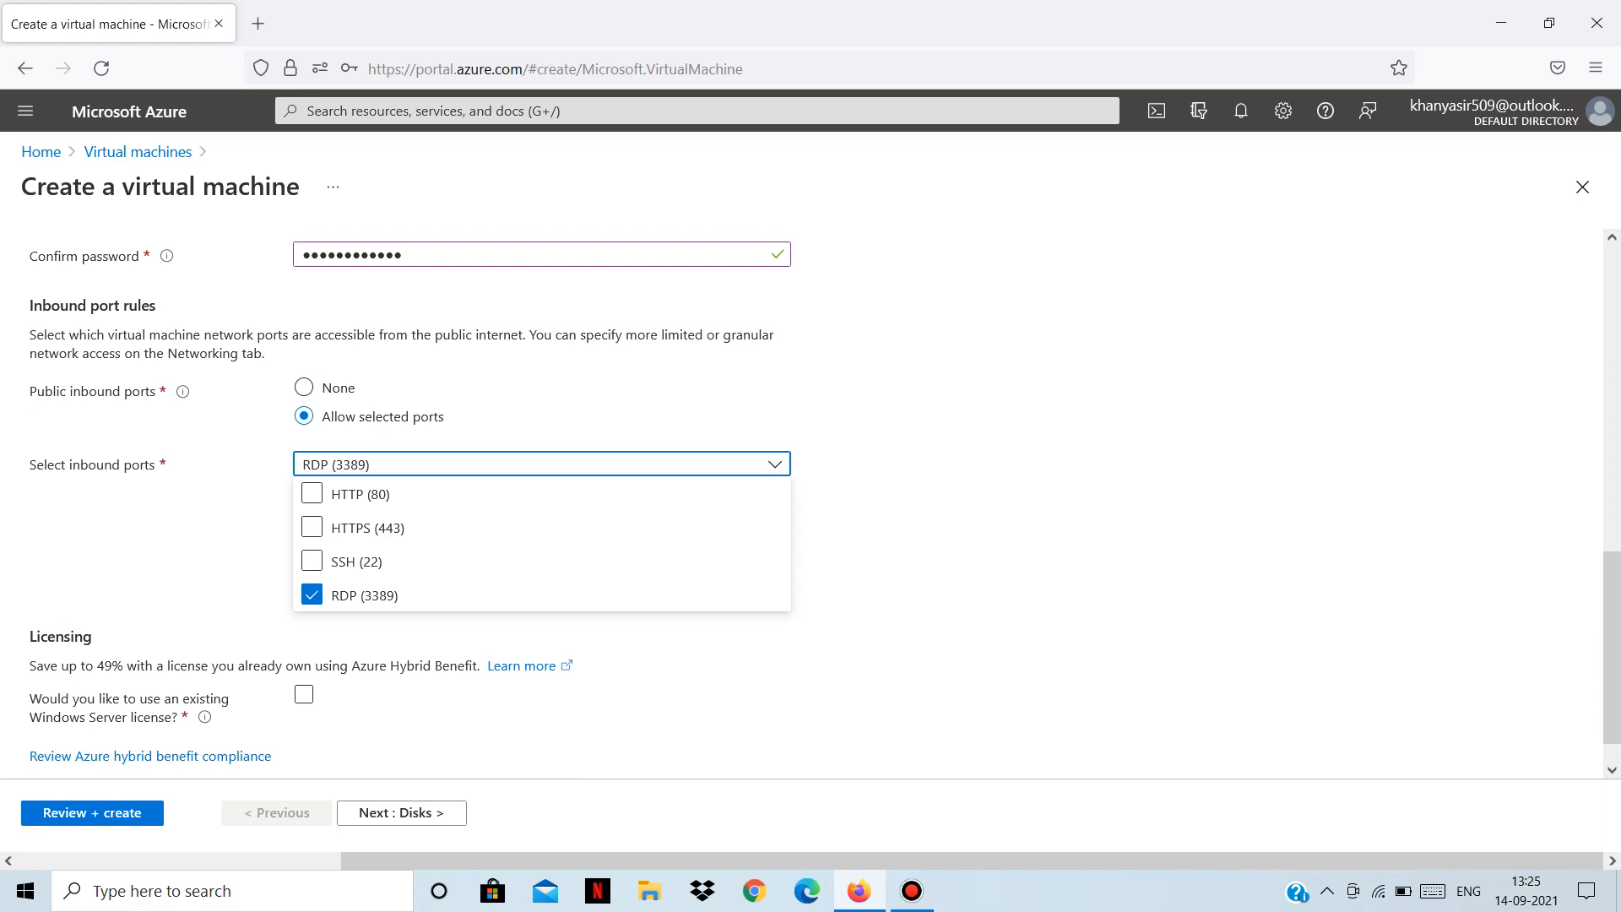
pyautogui.press('Escape')
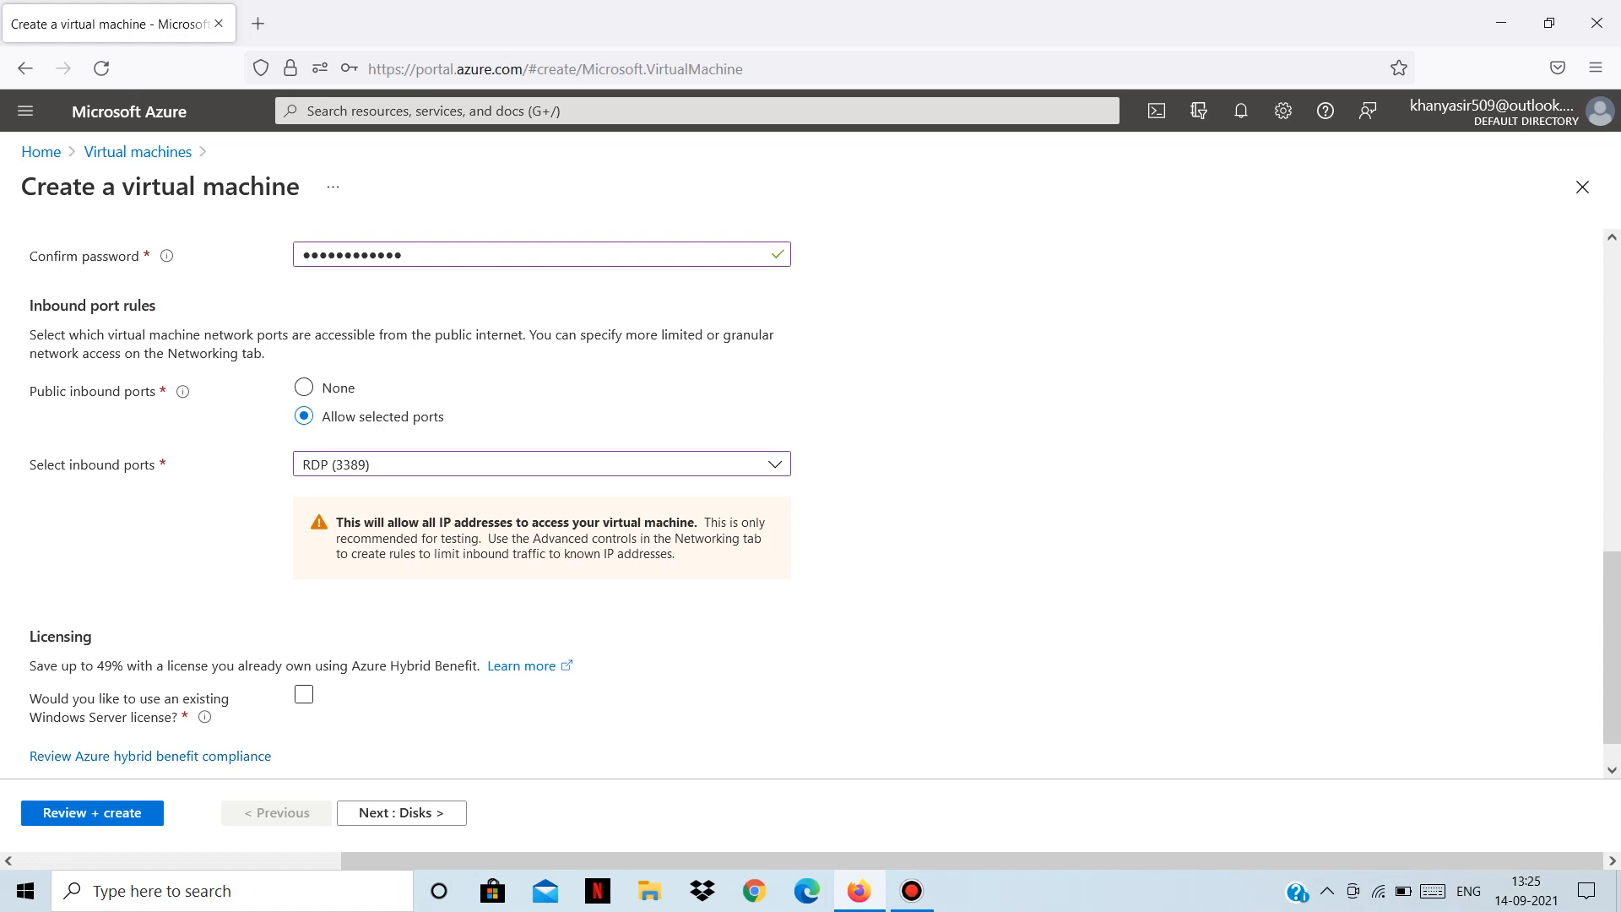
pyautogui.scroll(-1, 304, 694)
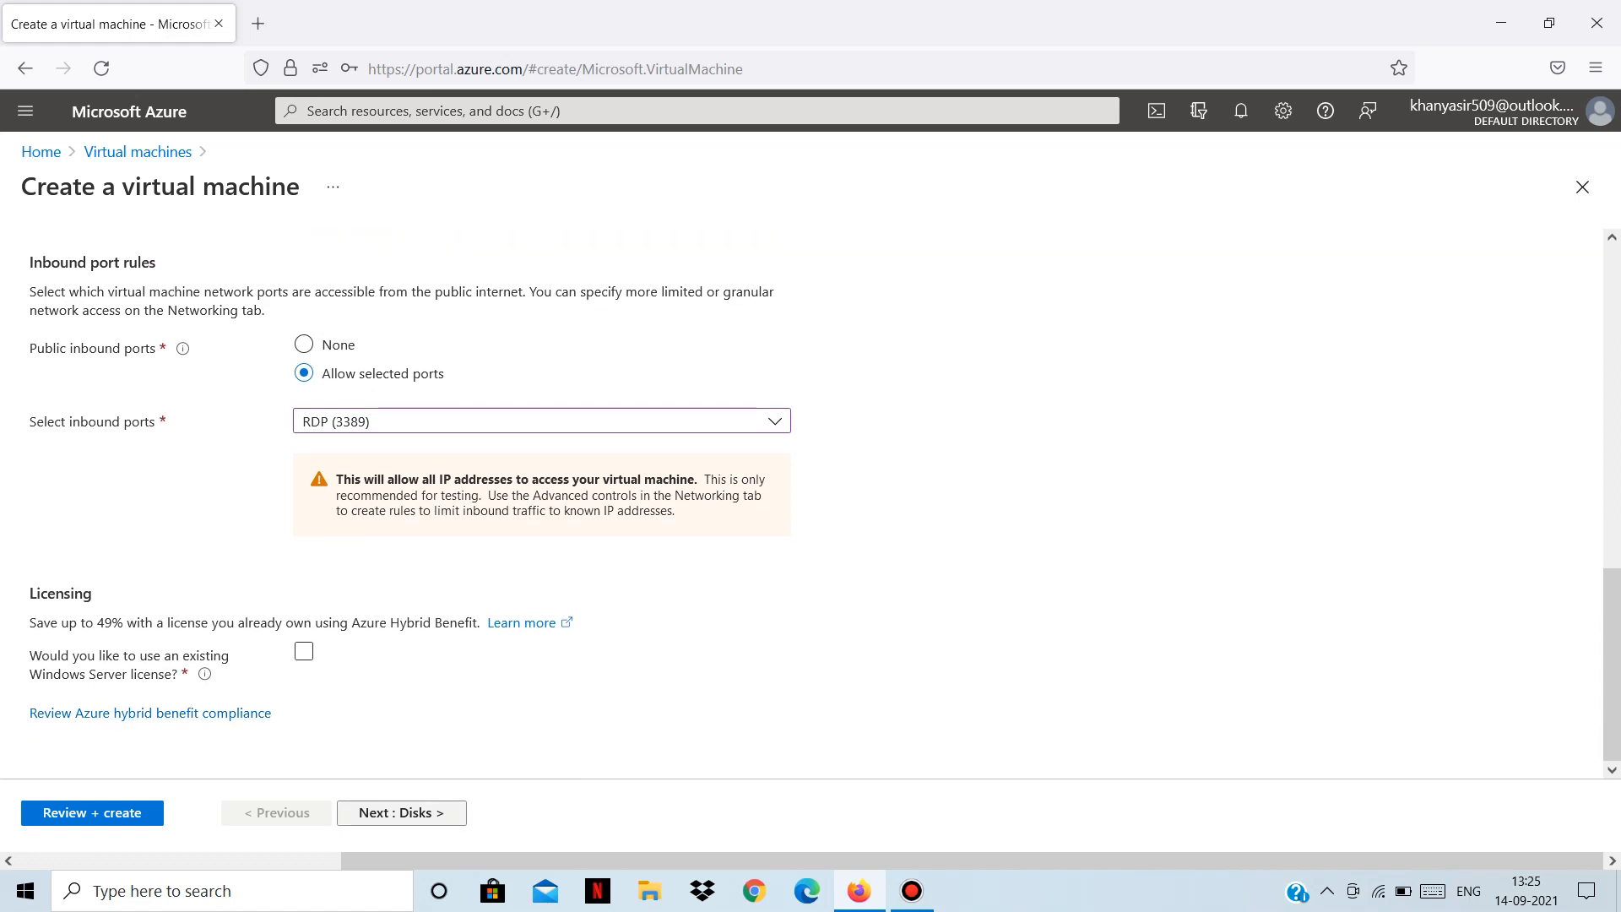
pyautogui.click(401, 813)
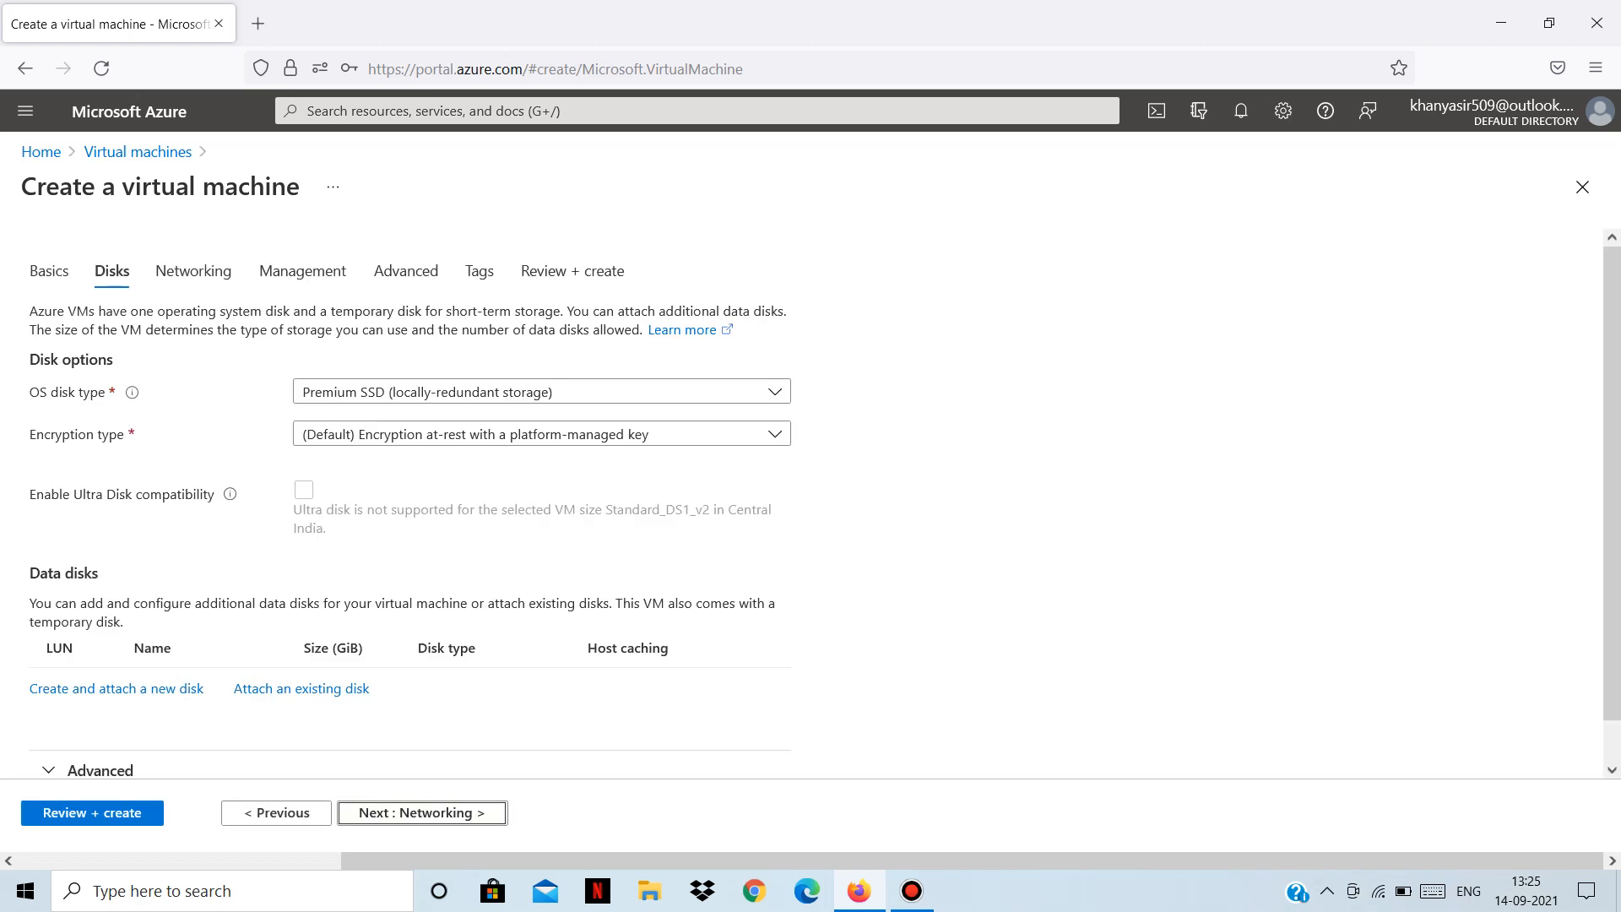
pyautogui.moveTo(132, 391)
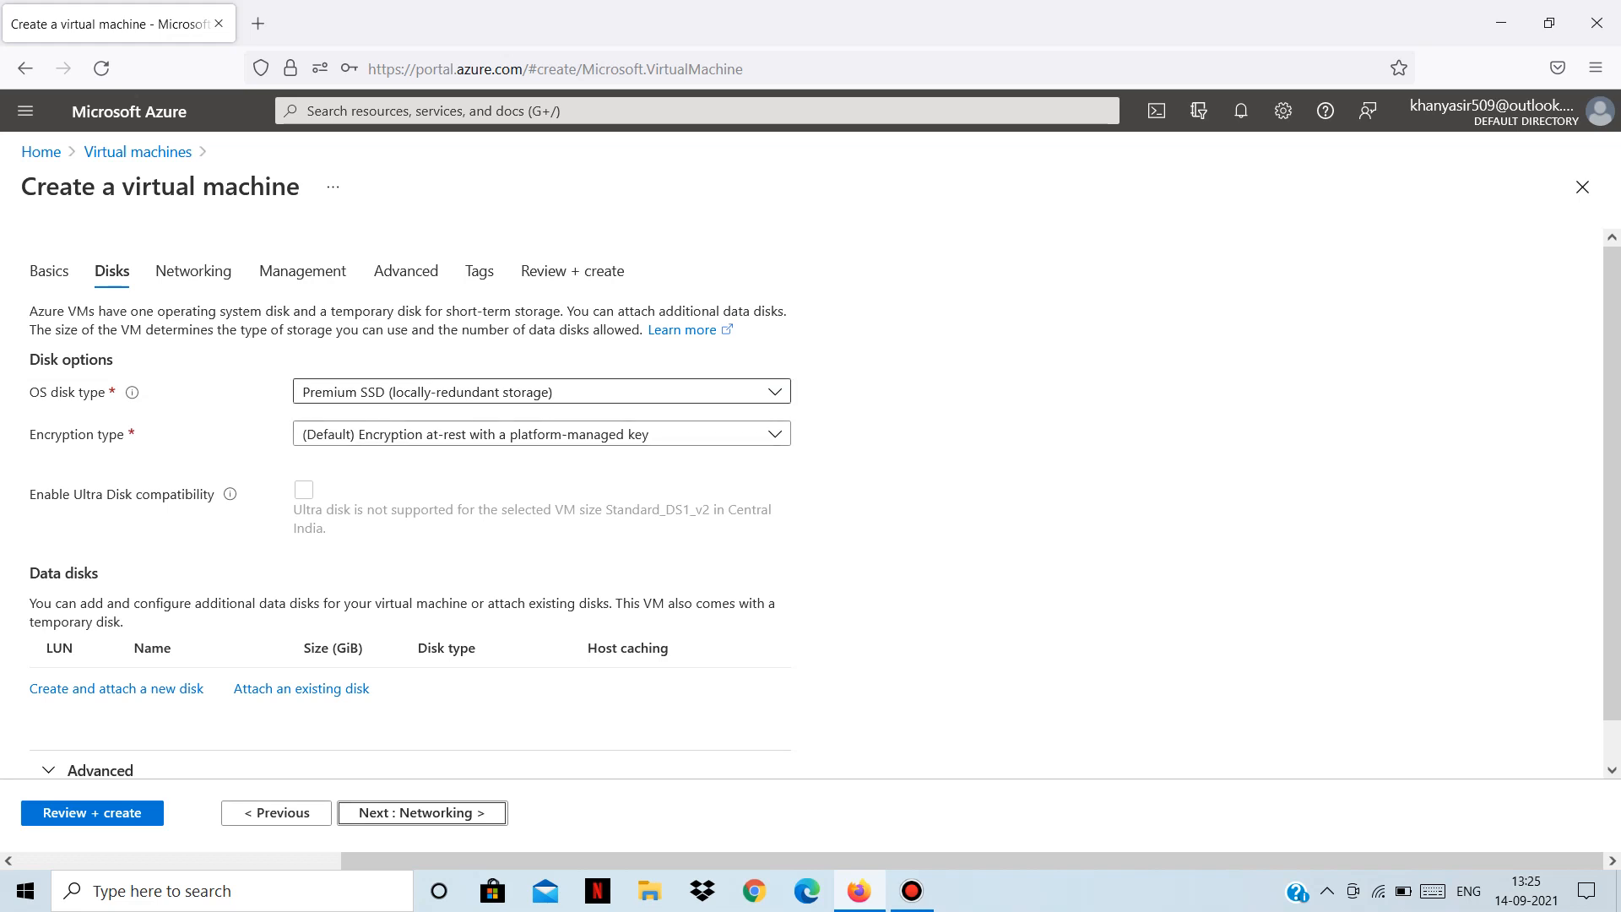
pyautogui.click(542, 392)
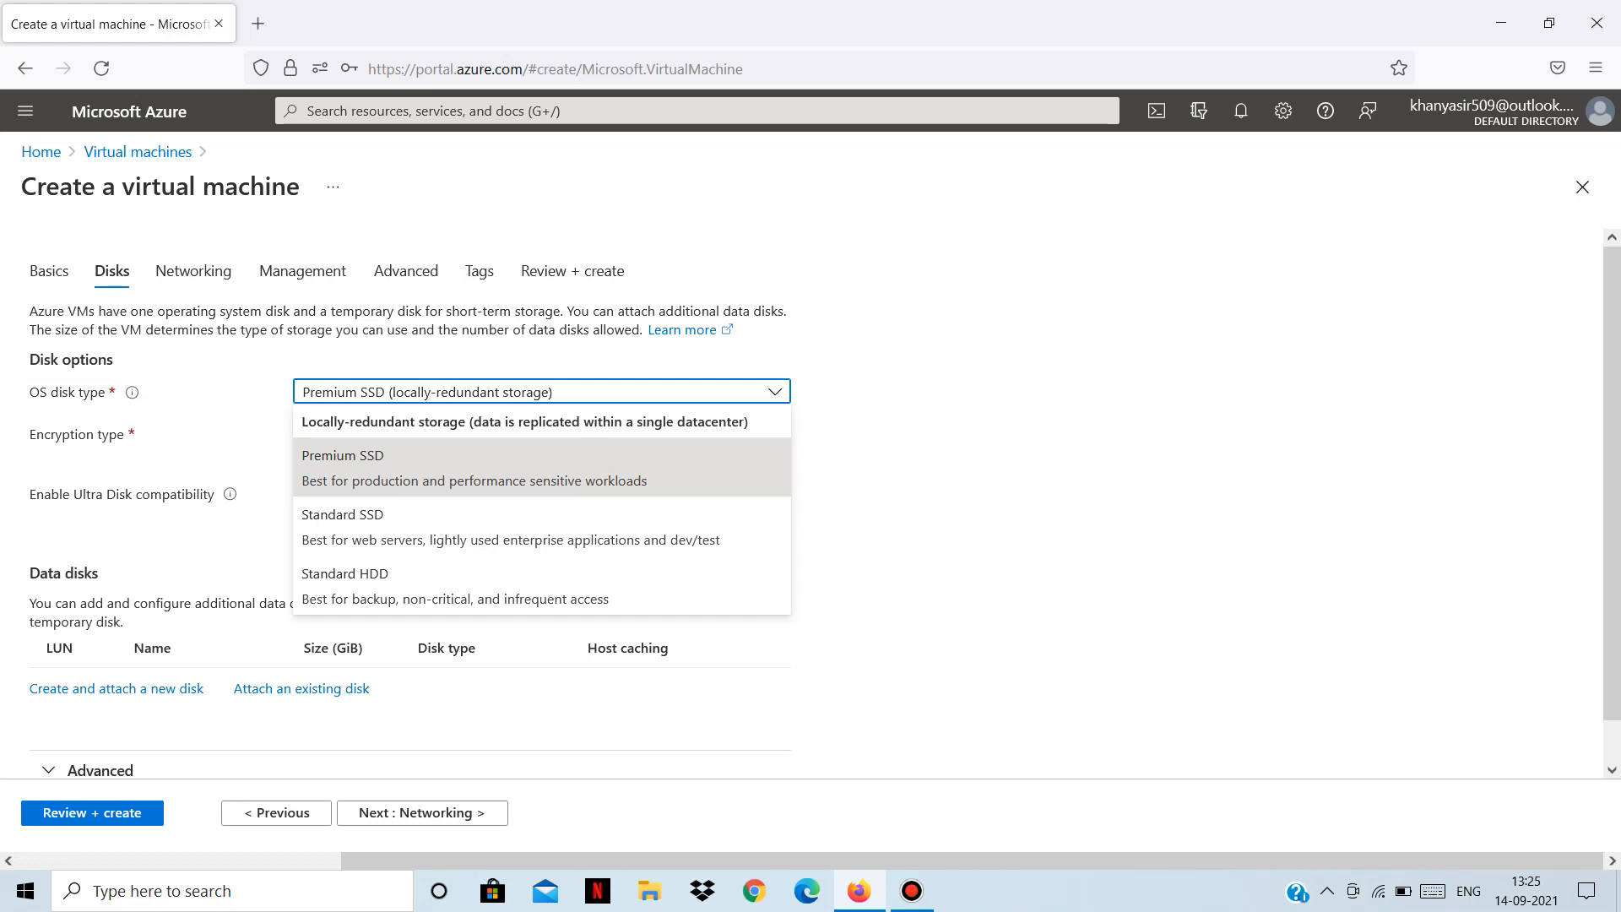
pyautogui.click(541, 466)
pyautogui.click(542, 392)
pyautogui.click(507, 468)
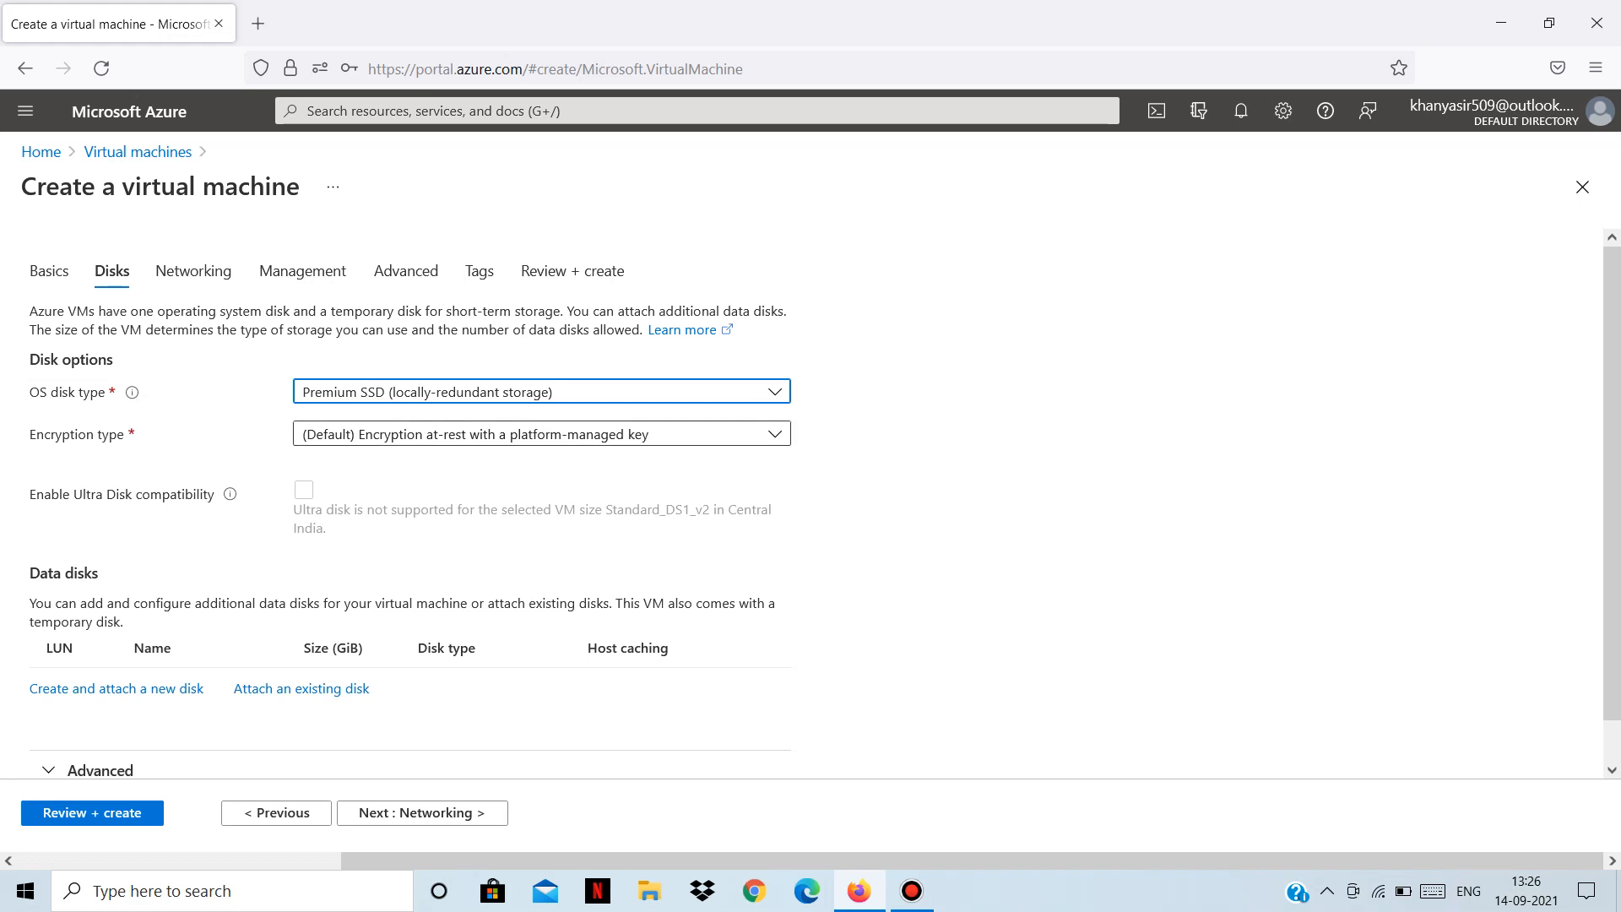
pyautogui.click(541, 434)
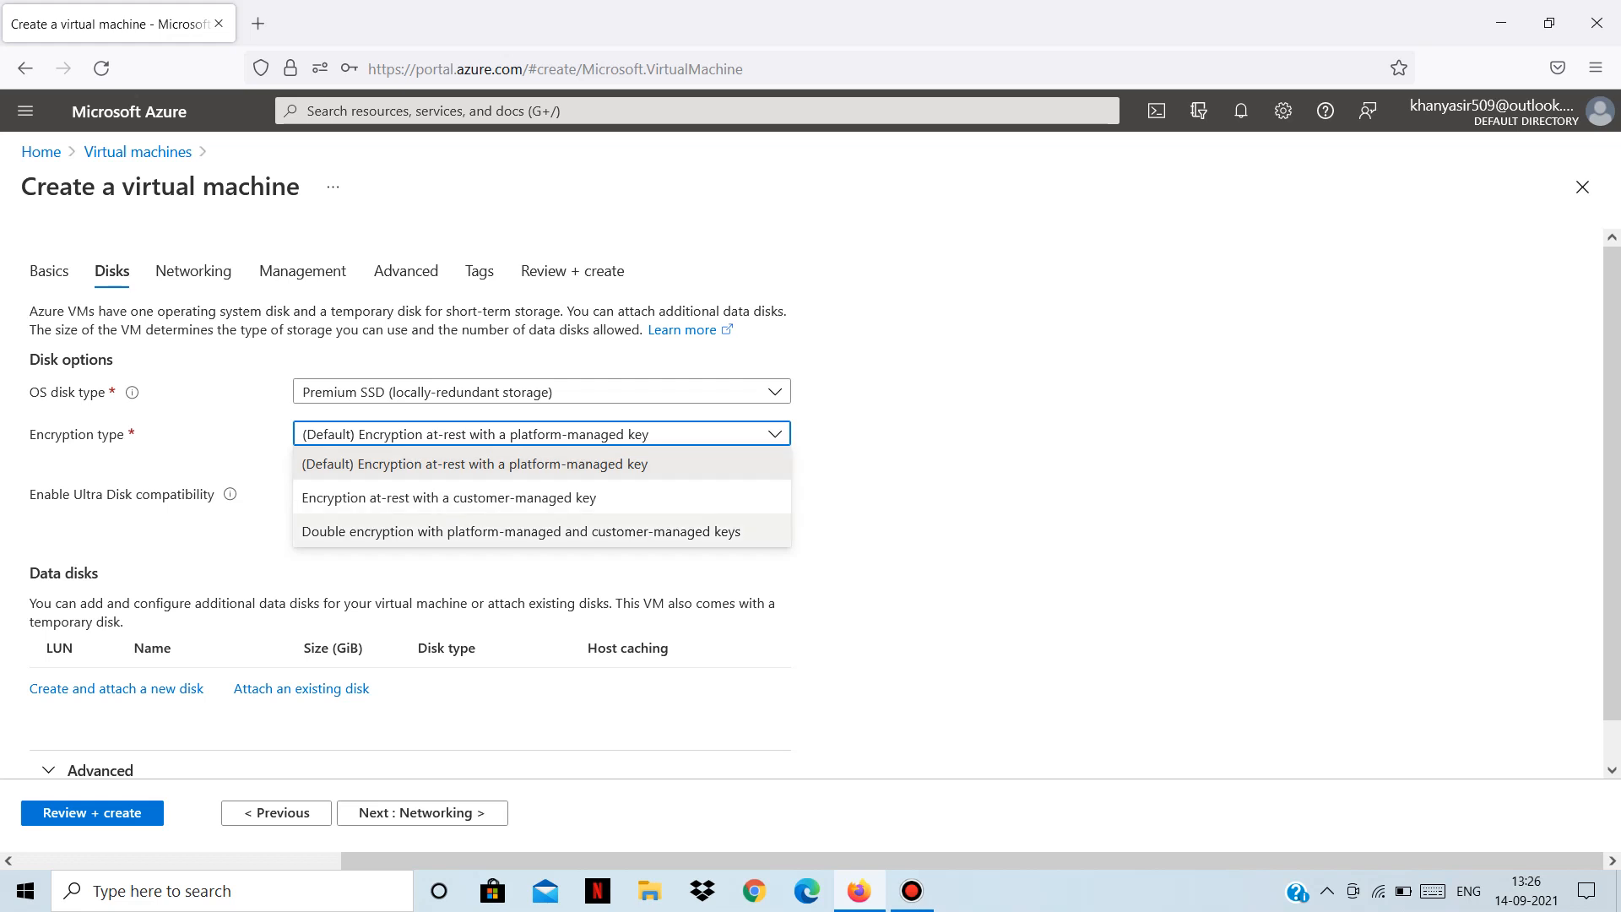
pyautogui.click(447, 497)
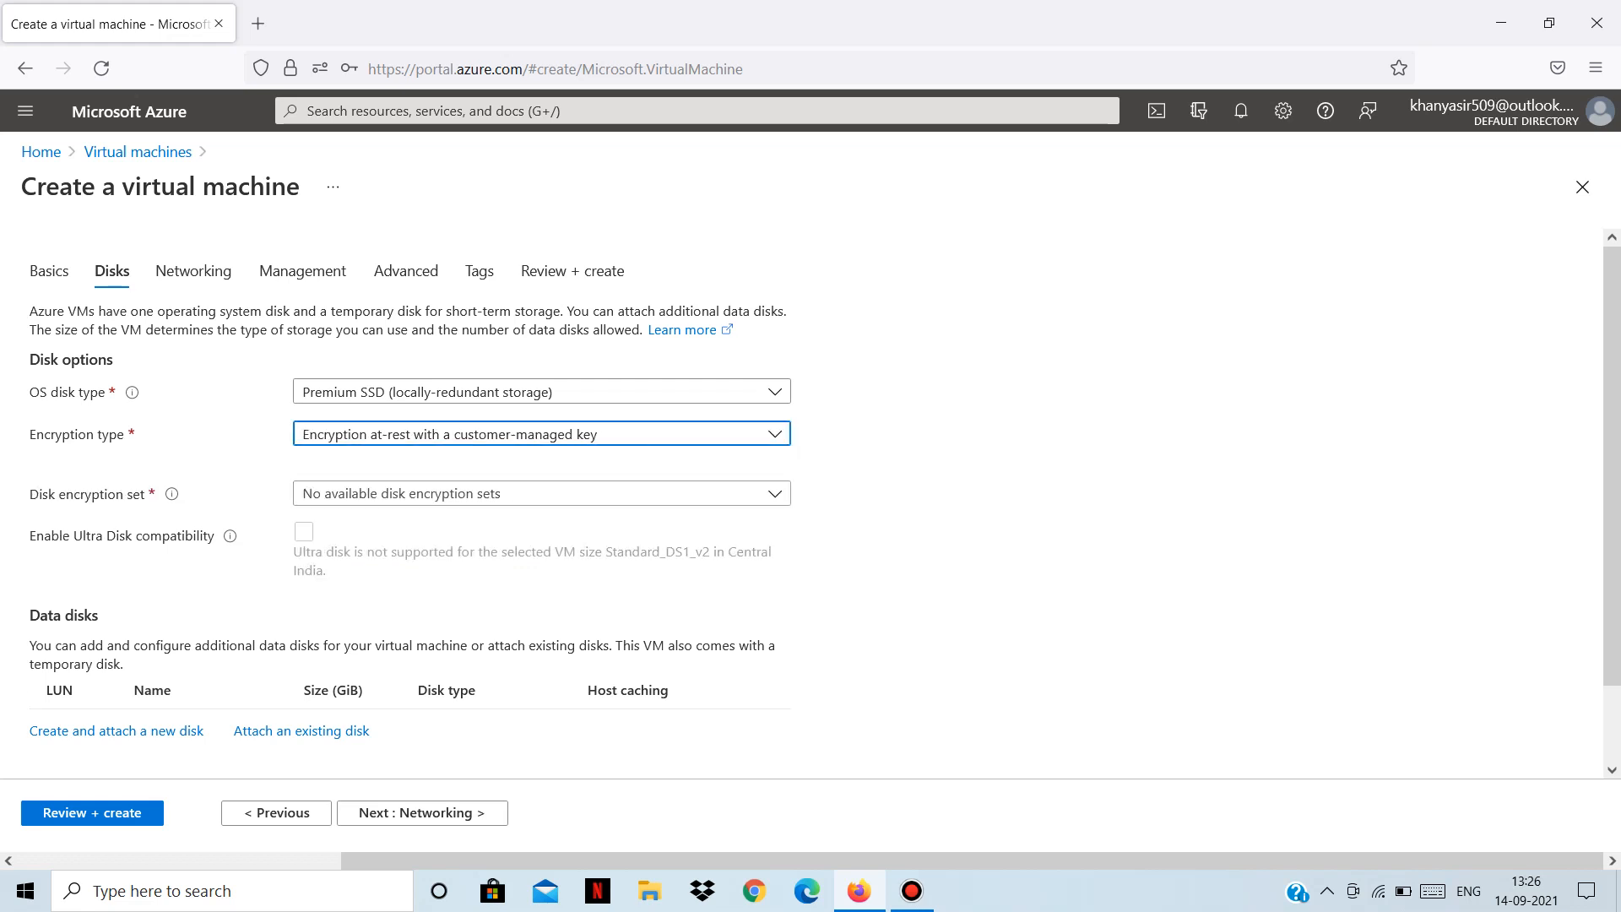
pyautogui.click(472, 434)
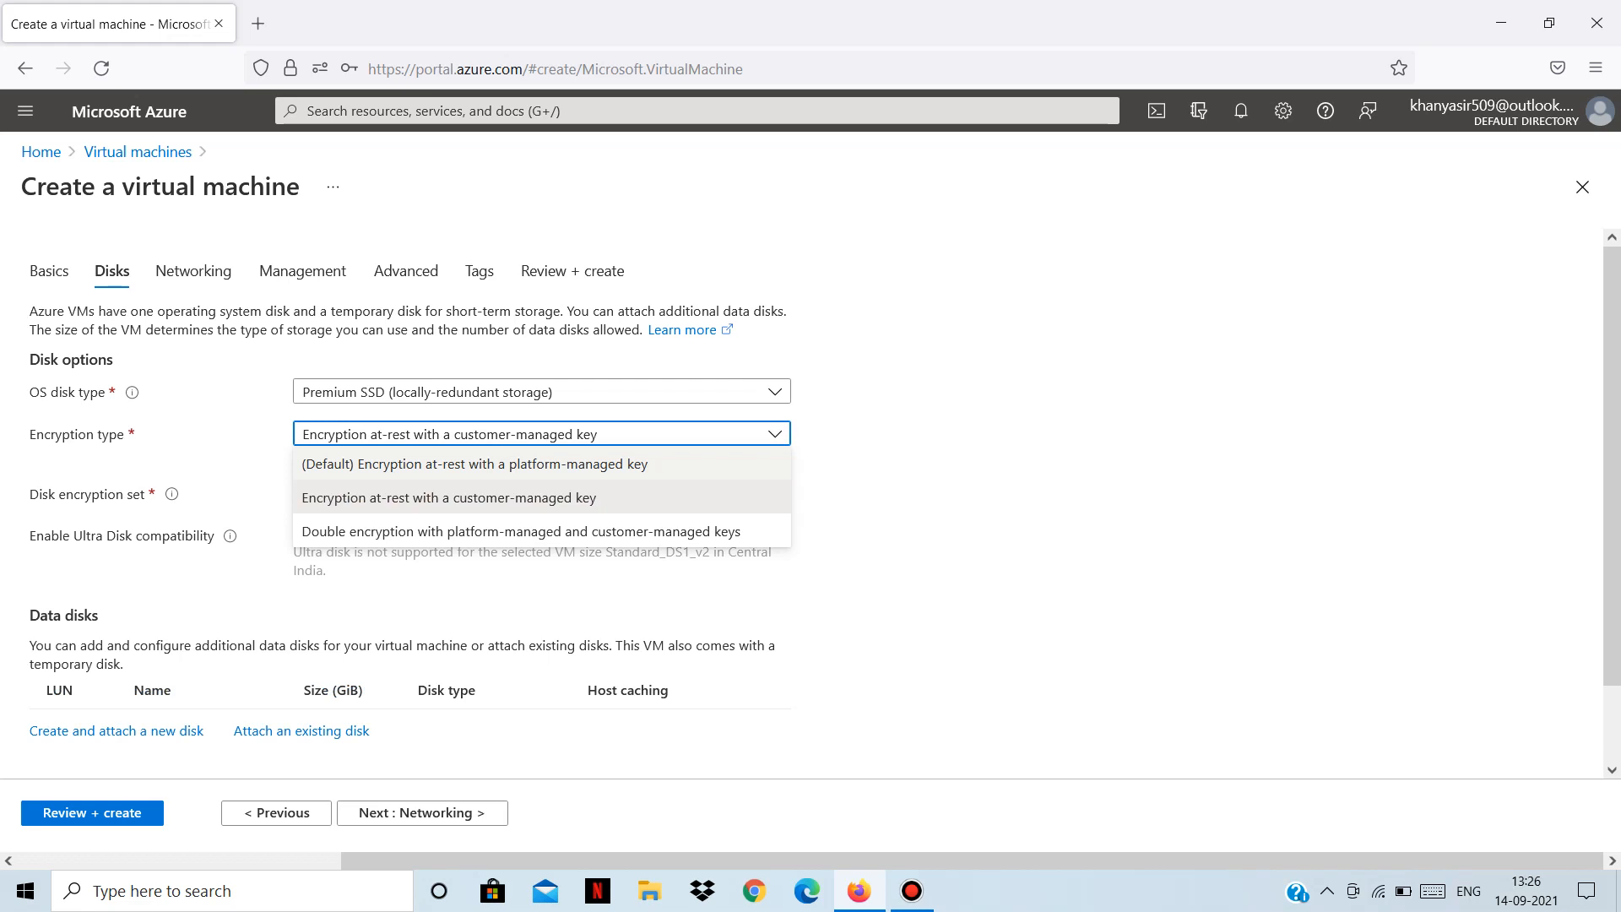
pyautogui.click(475, 464)
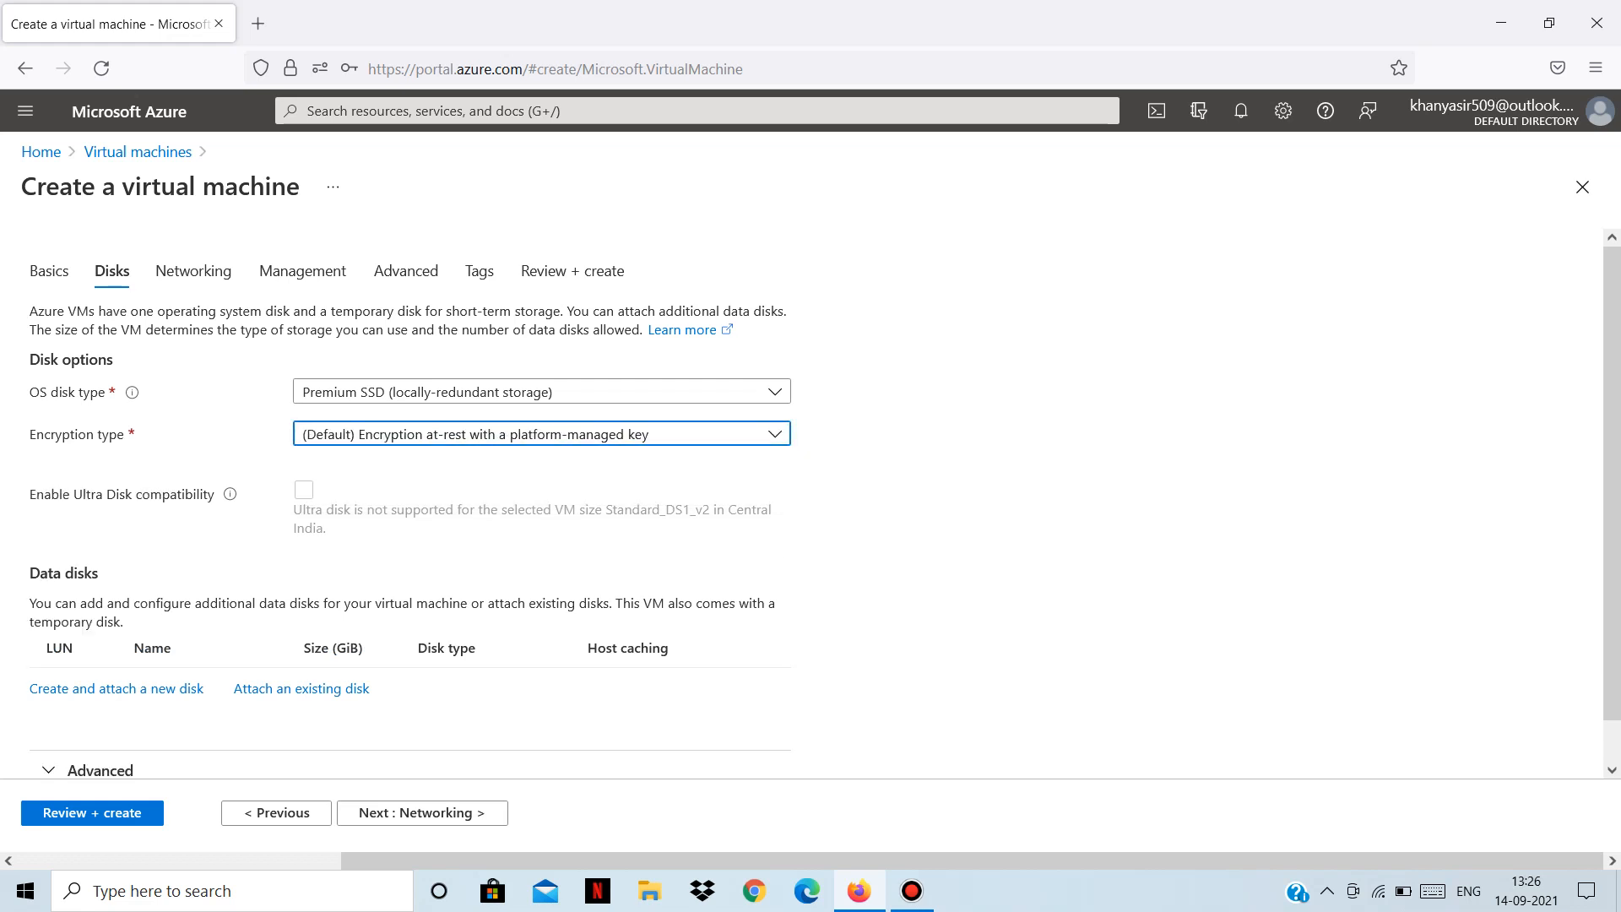
pyautogui.scroll(-1, 542, 503)
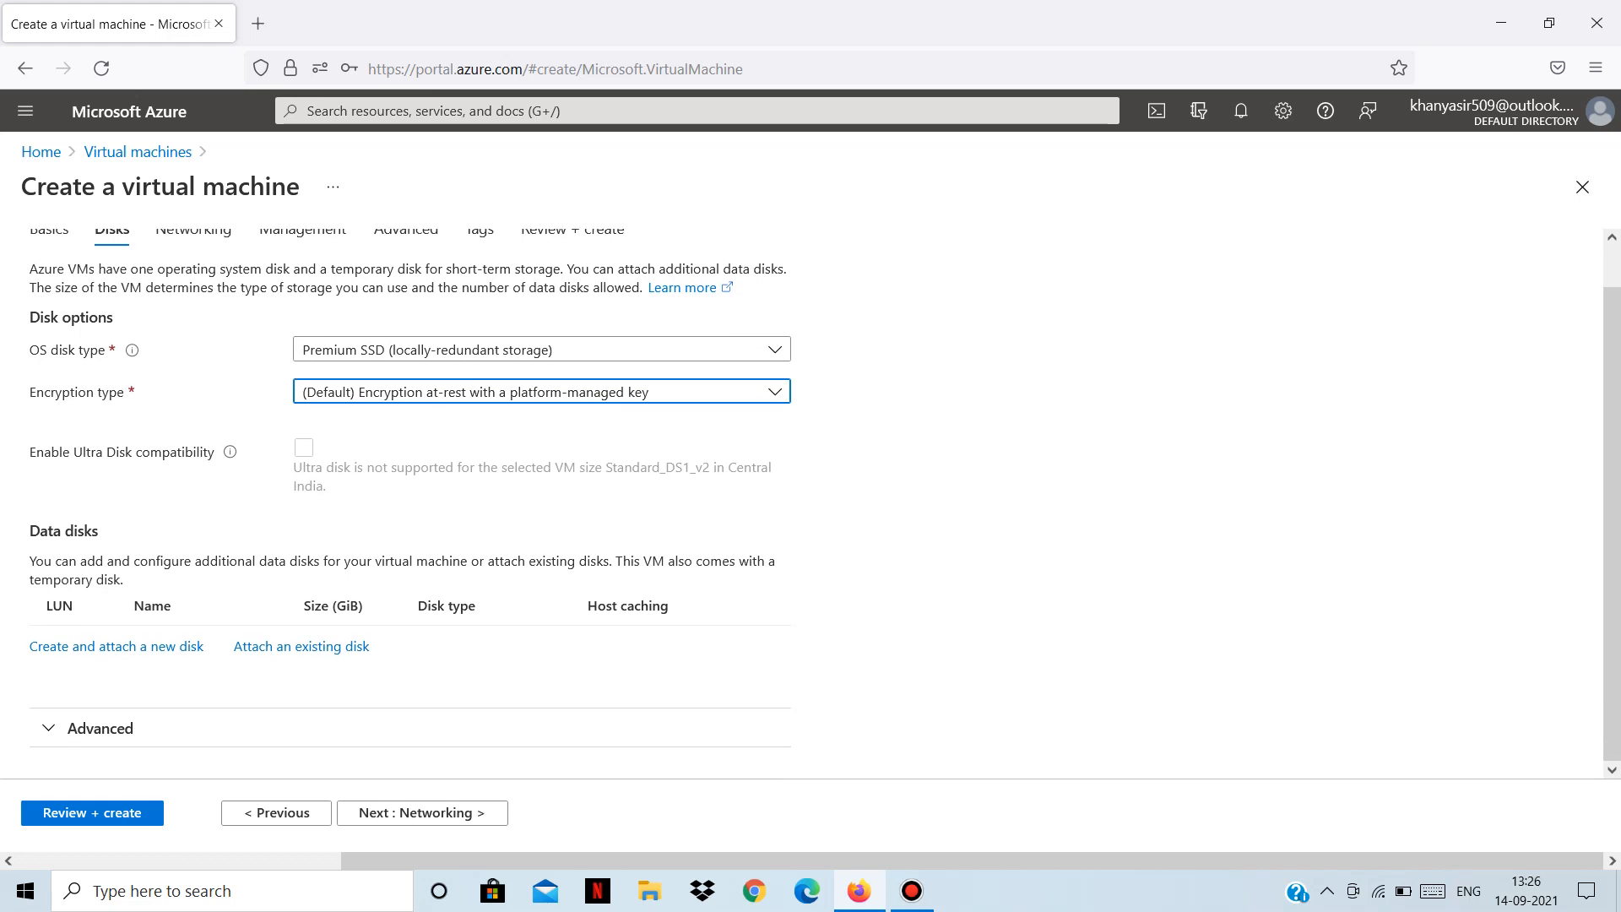
pyautogui.scroll(1, 824, 502)
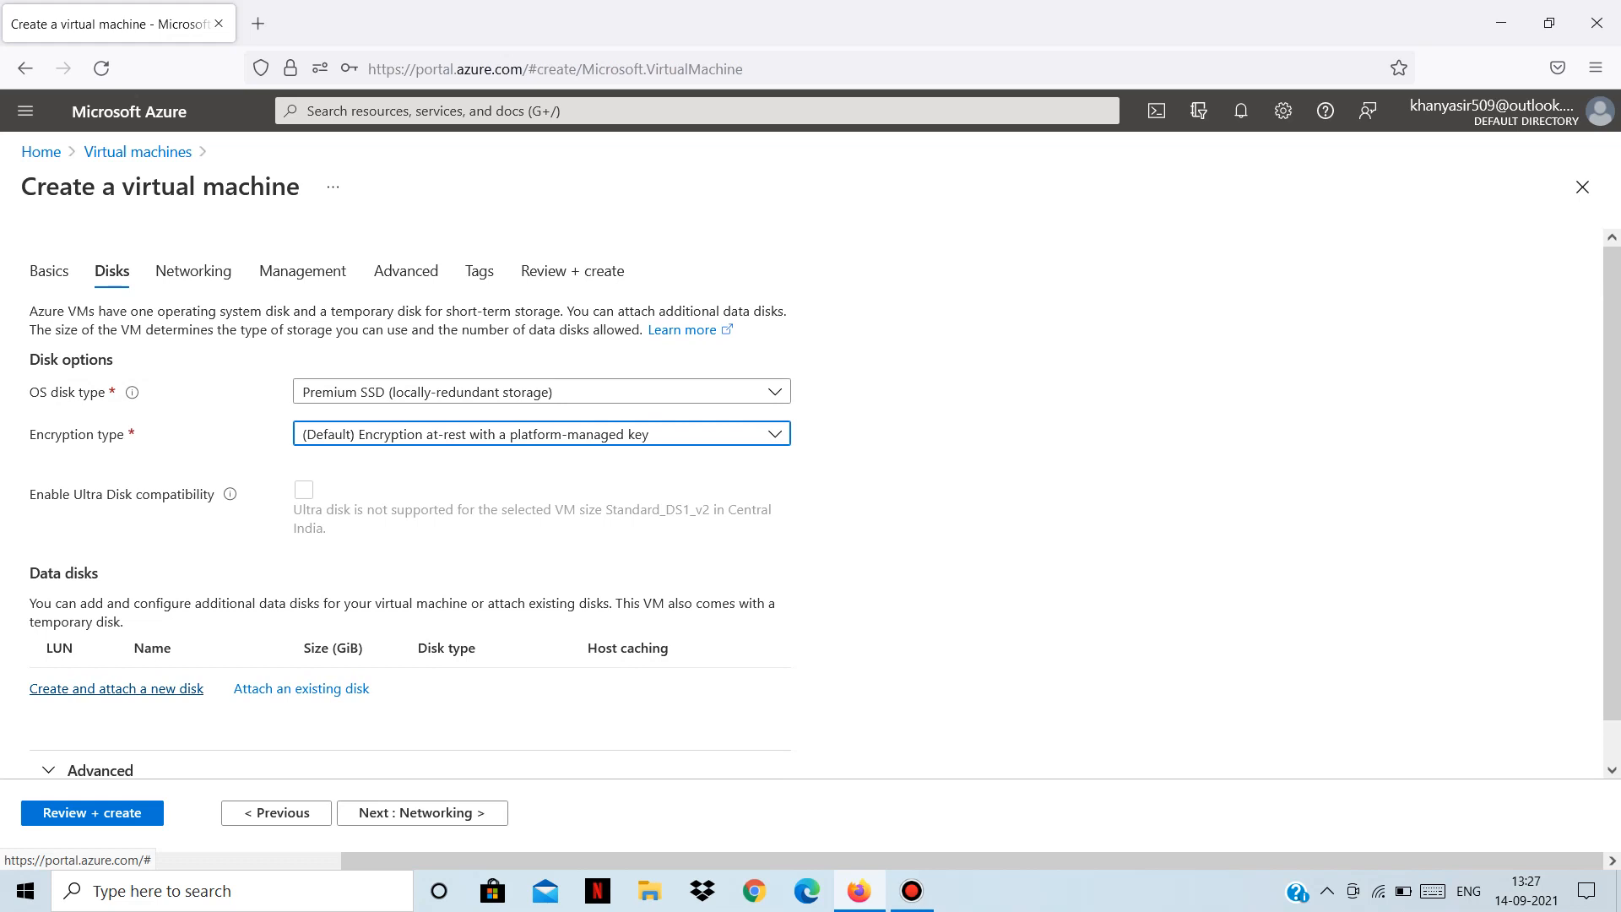
pyautogui.click(116, 688)
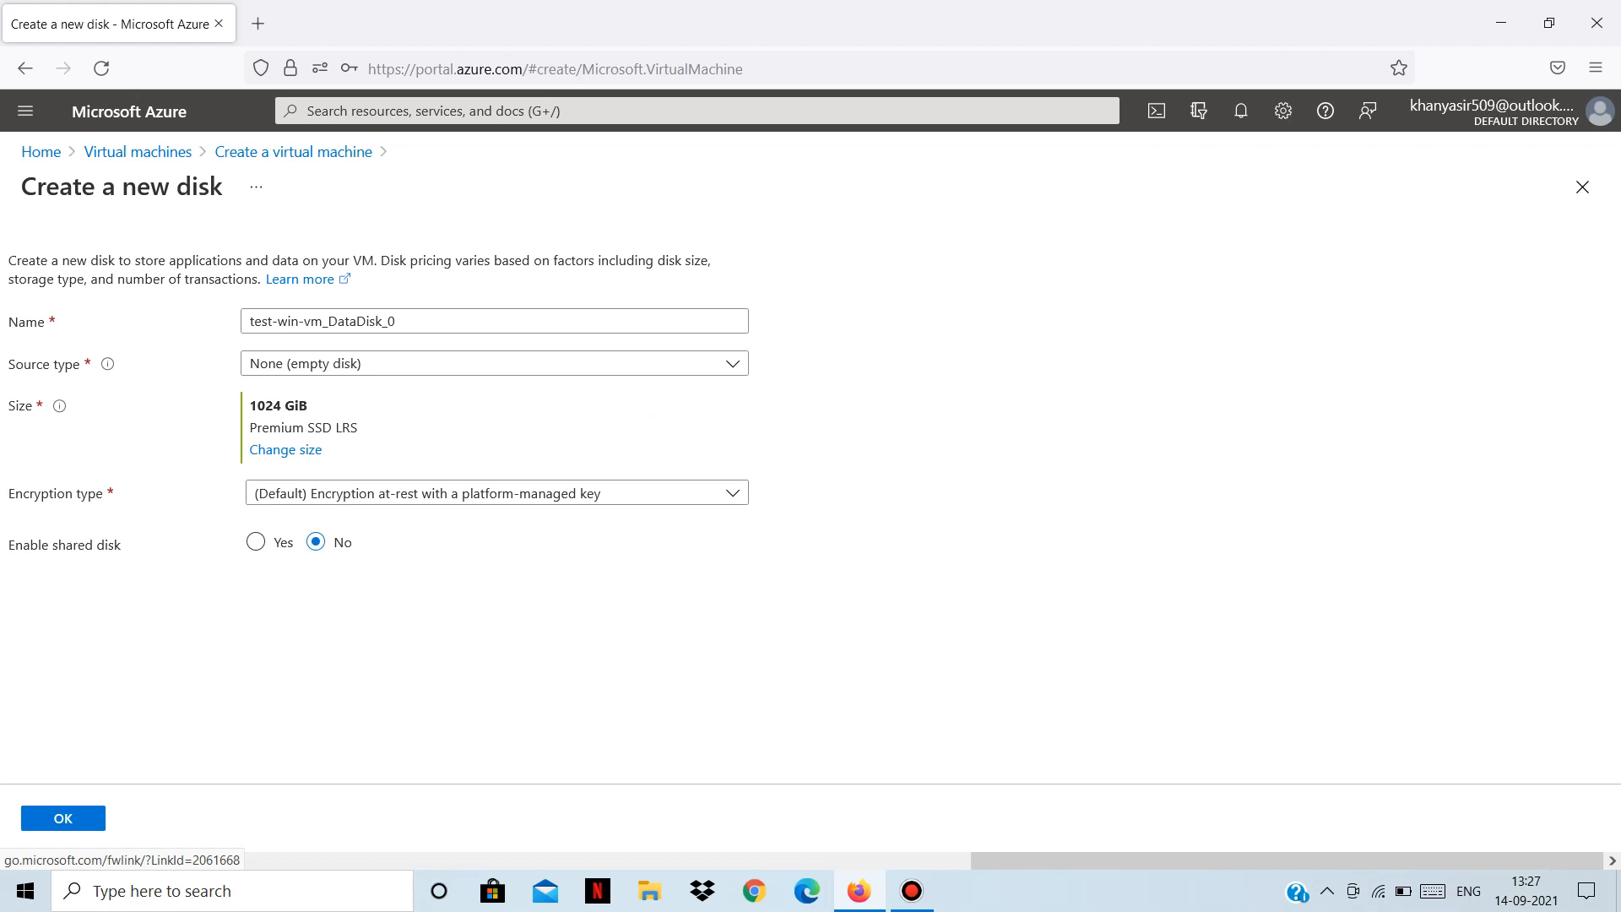
pyautogui.click(1581, 187)
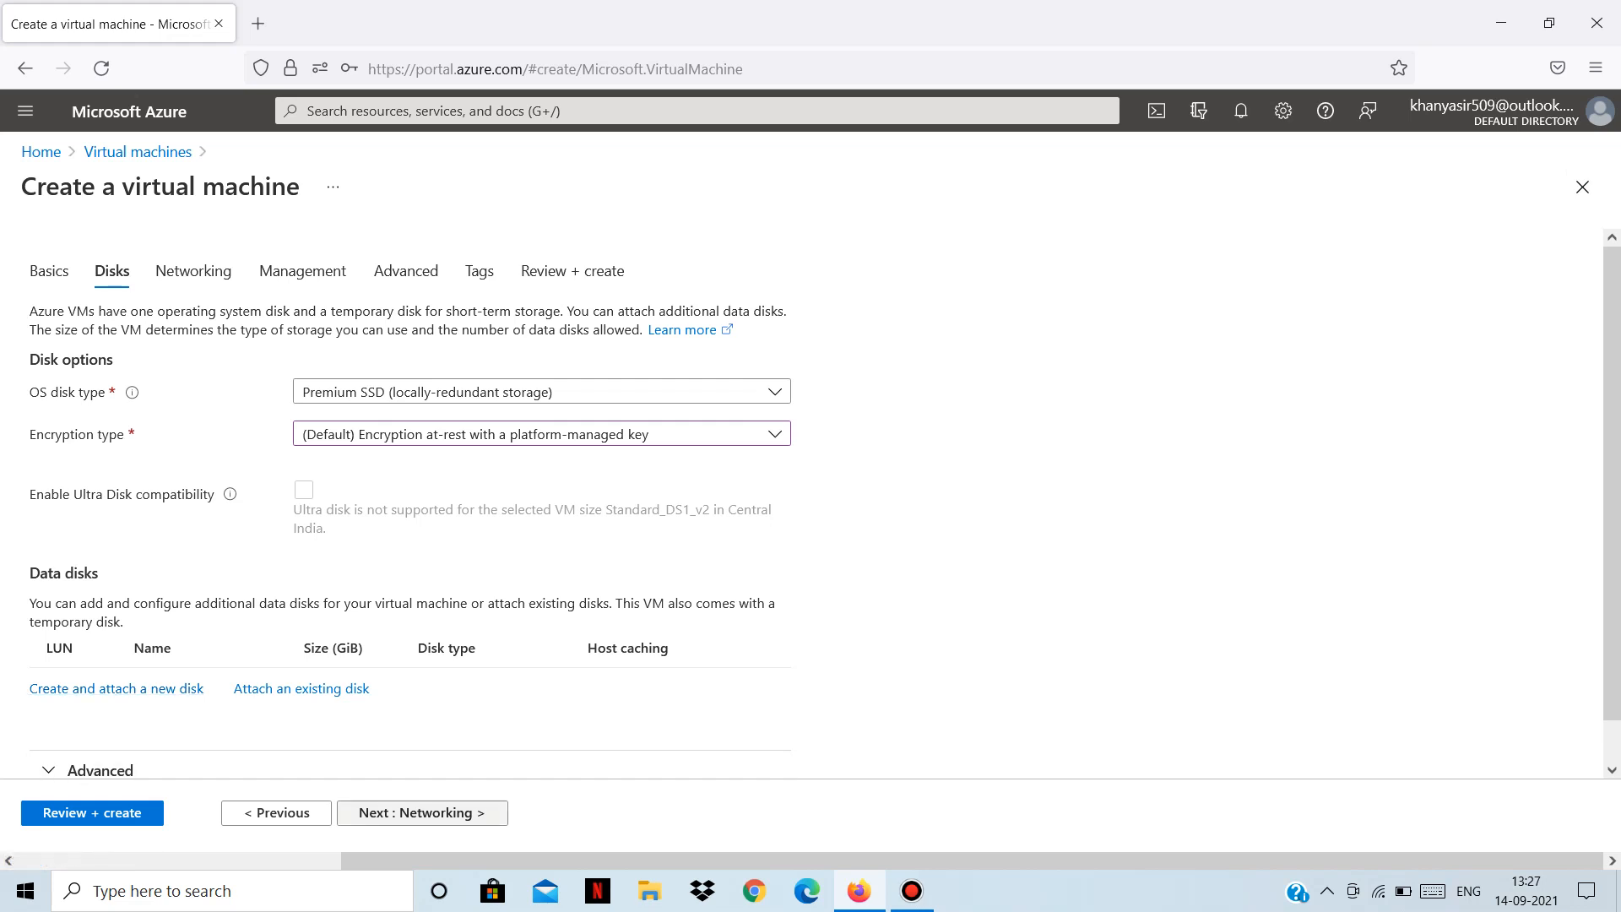
# Advance to the Networking tab showing VM-rg-vnet, subnet 10.0.0.0/24 and public IP test-win-vm-ip.
pyautogui.click(347, 813)
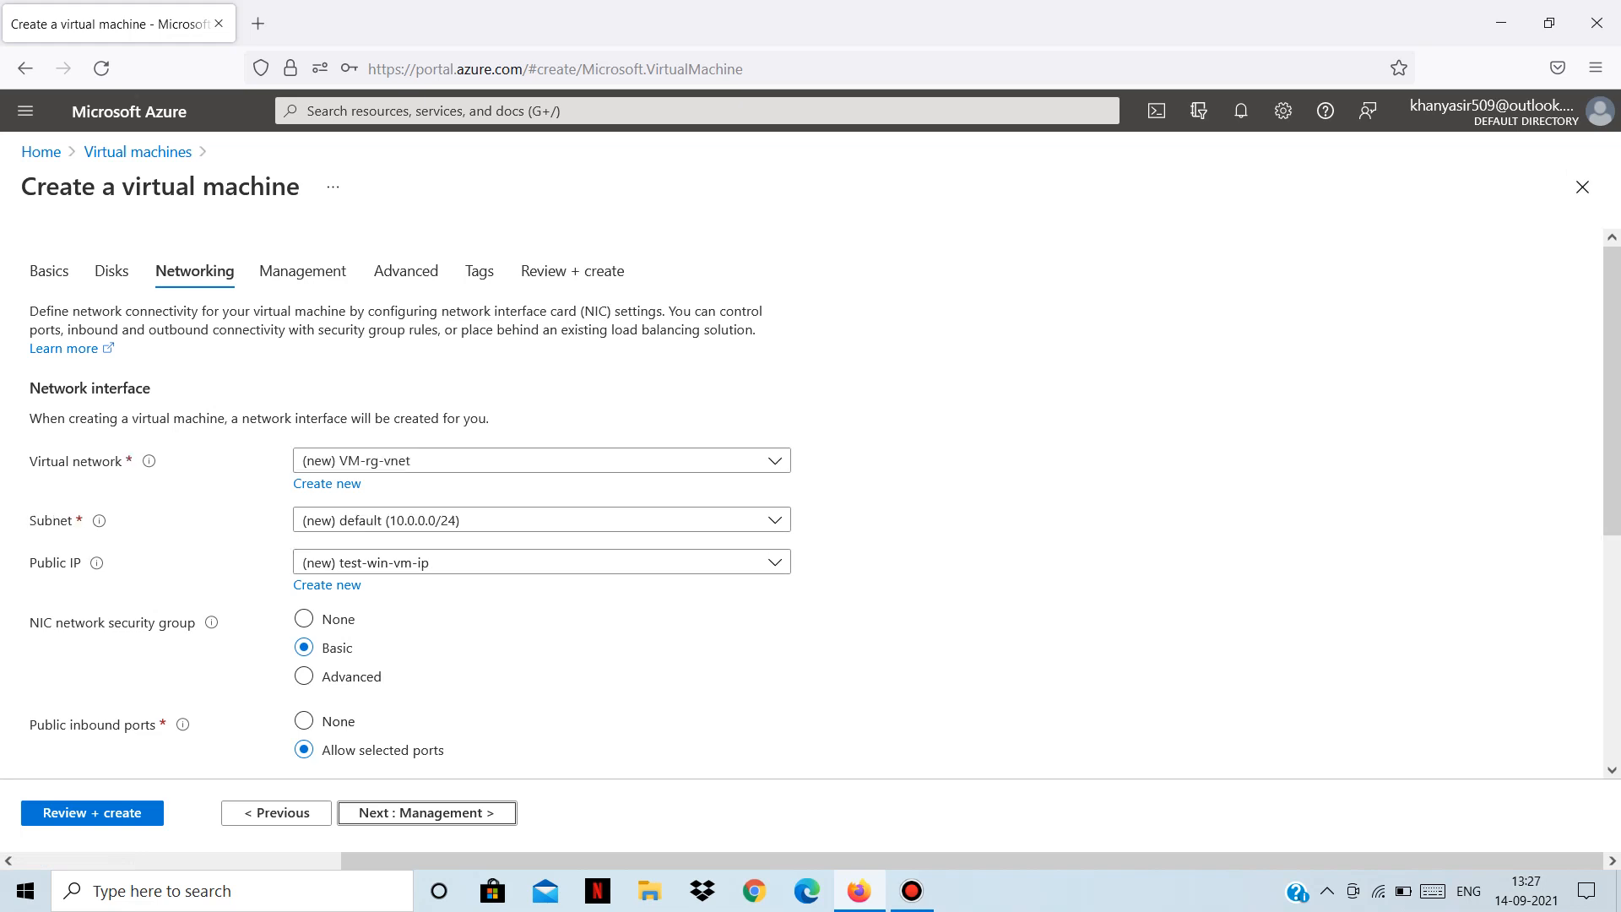
pyautogui.moveTo(149, 460)
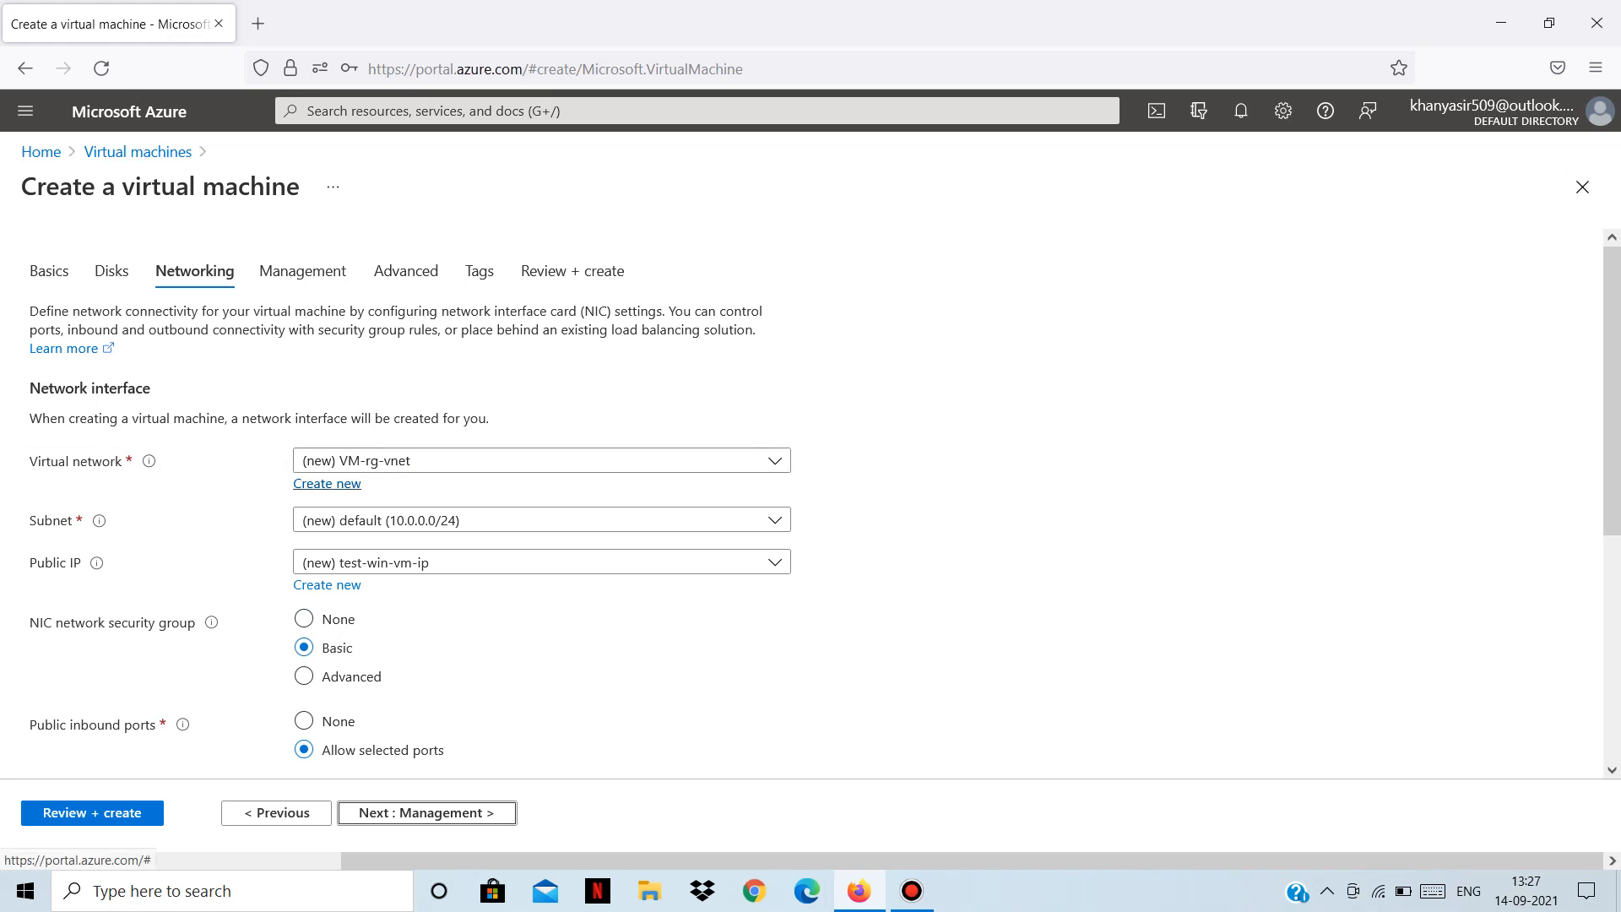
pyautogui.click(326, 483)
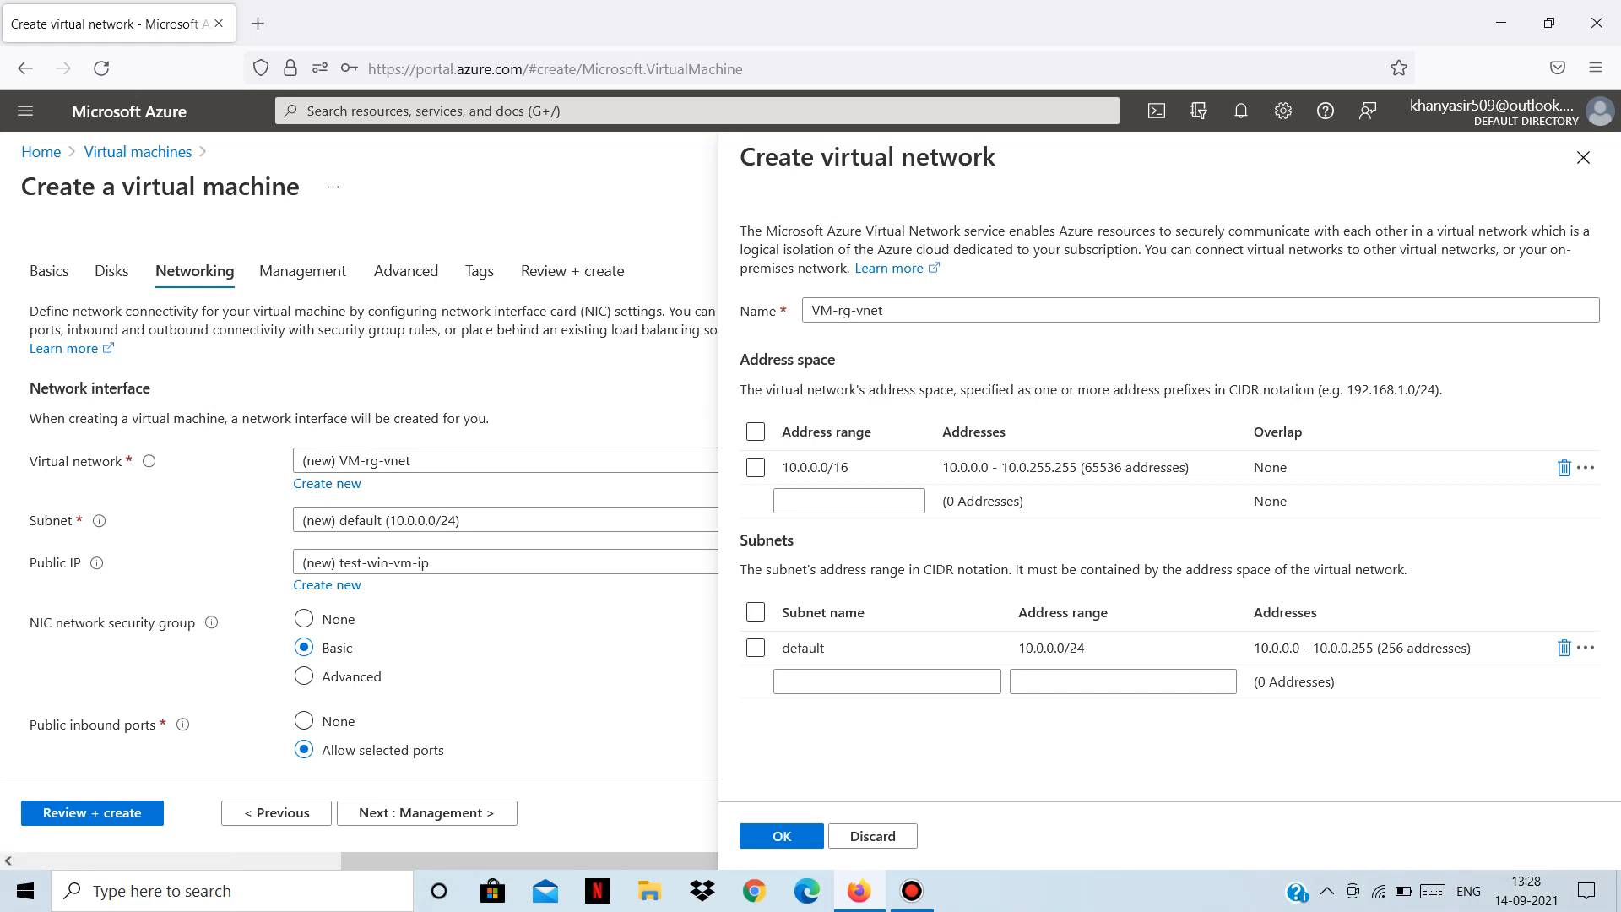
pyautogui.moveTo(884, 311); pyautogui.dragTo(809, 311)
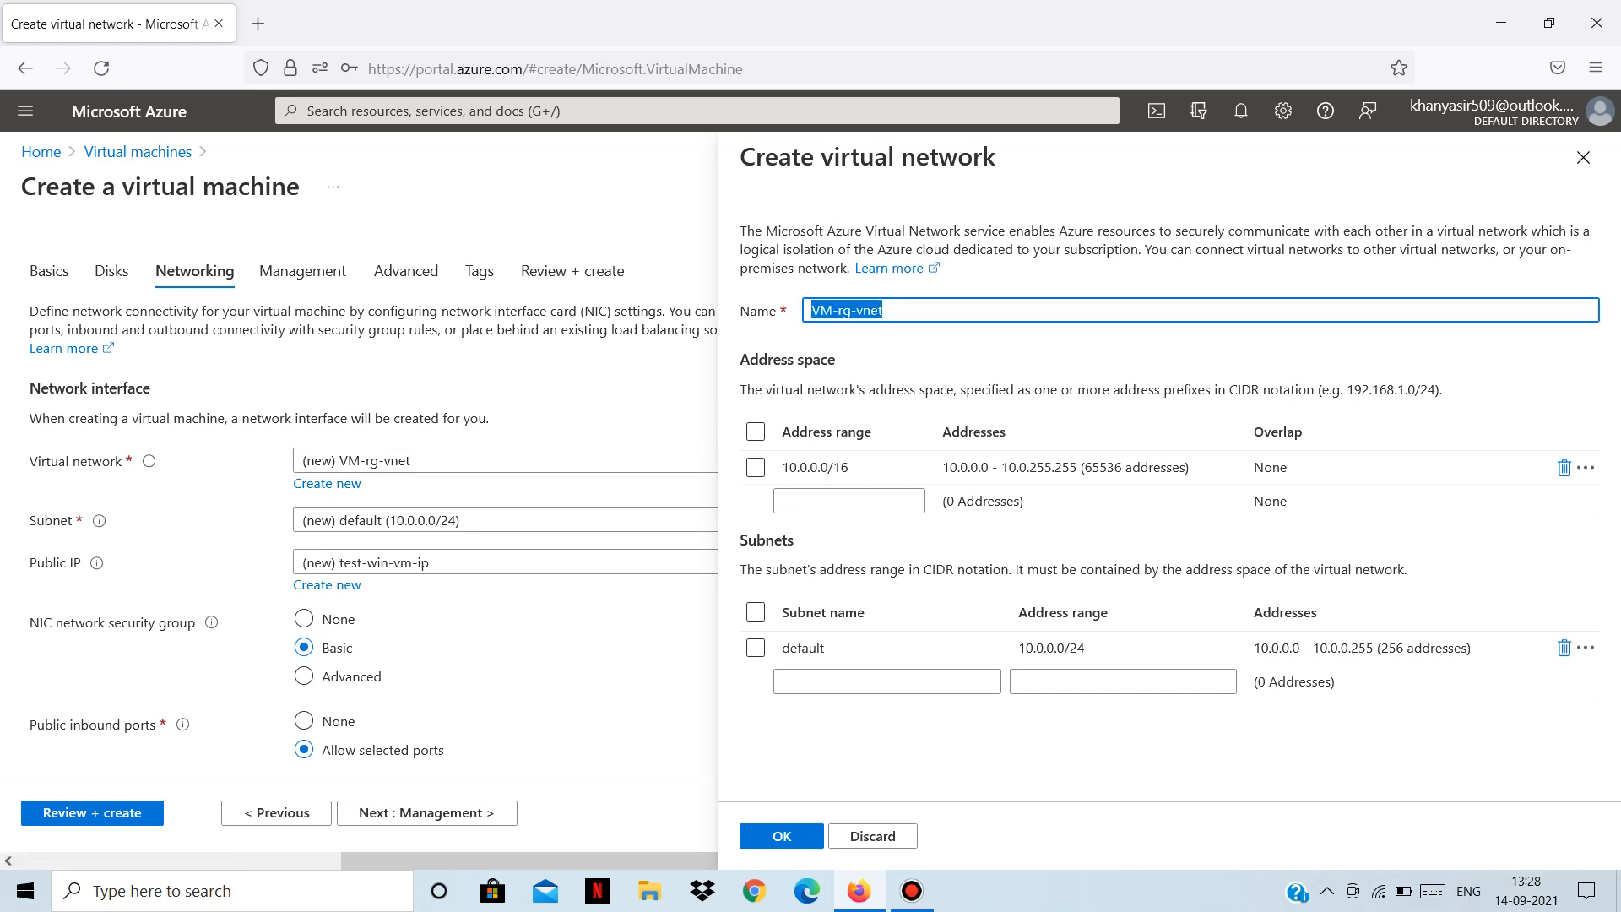
pyautogui.click(997, 353)
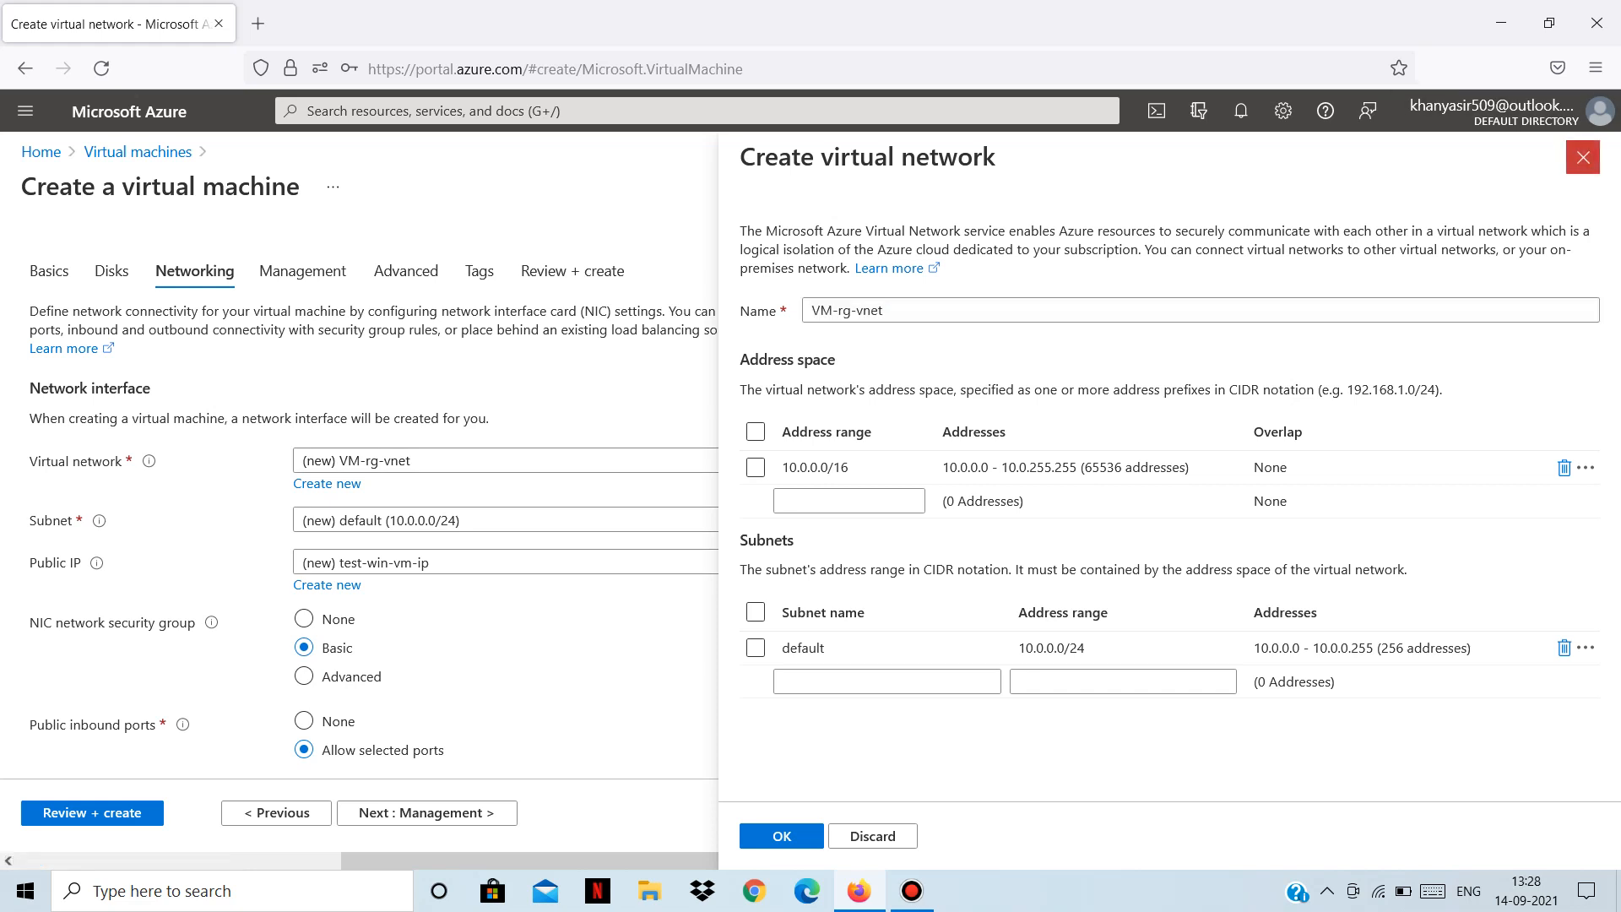
pyautogui.click(1583, 157)
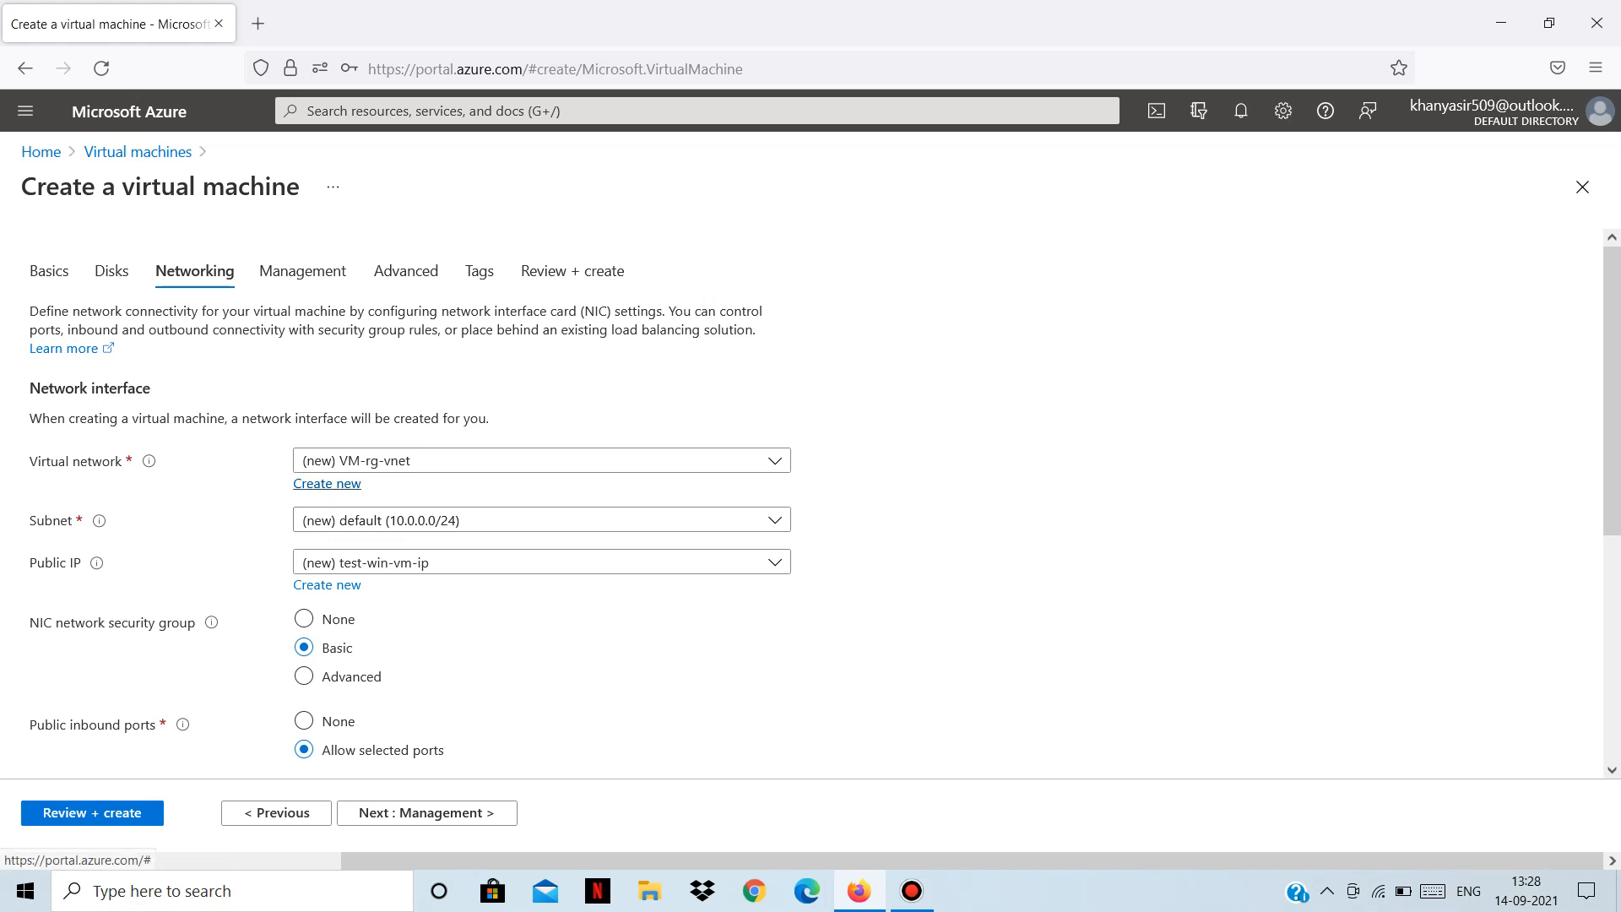
pyautogui.click(542, 460)
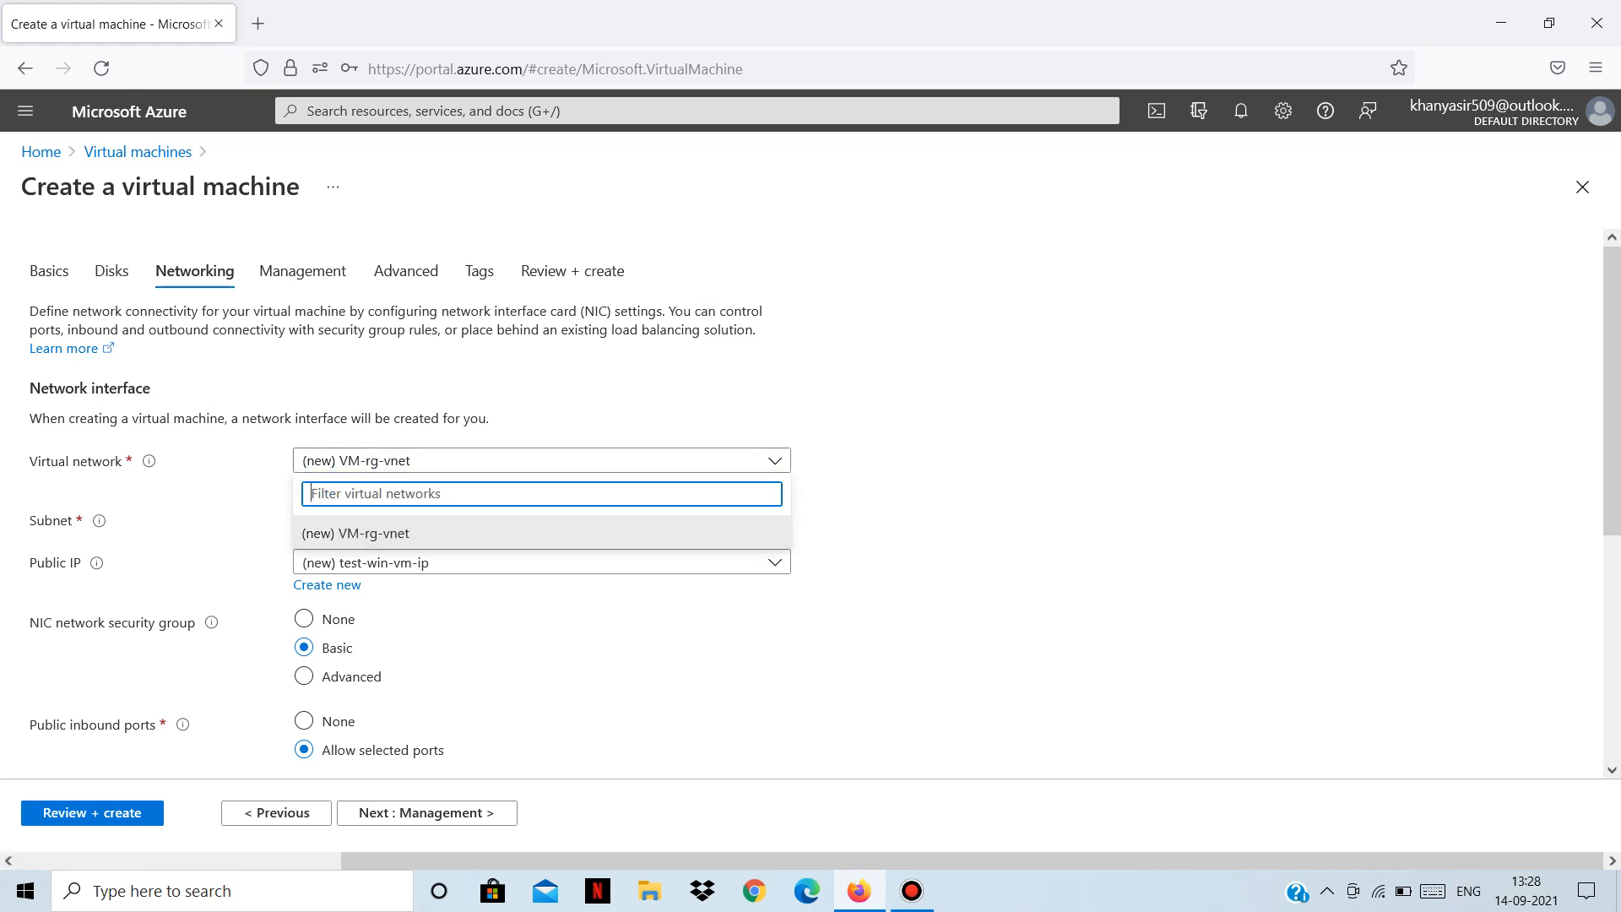
pyautogui.click(355, 532)
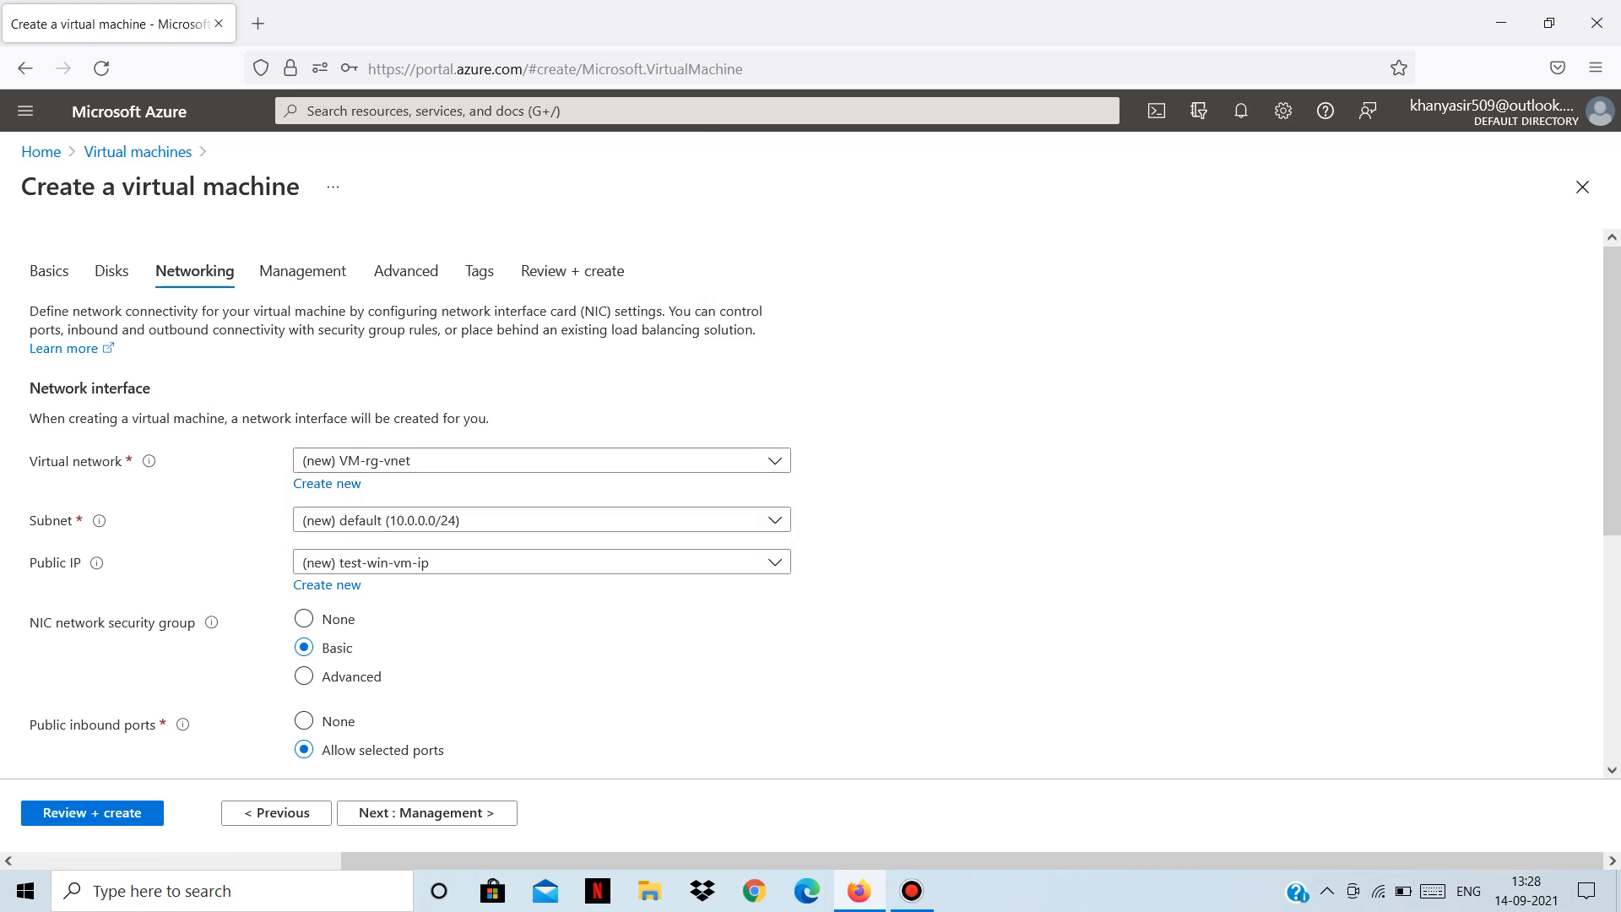
pyautogui.click(326, 482)
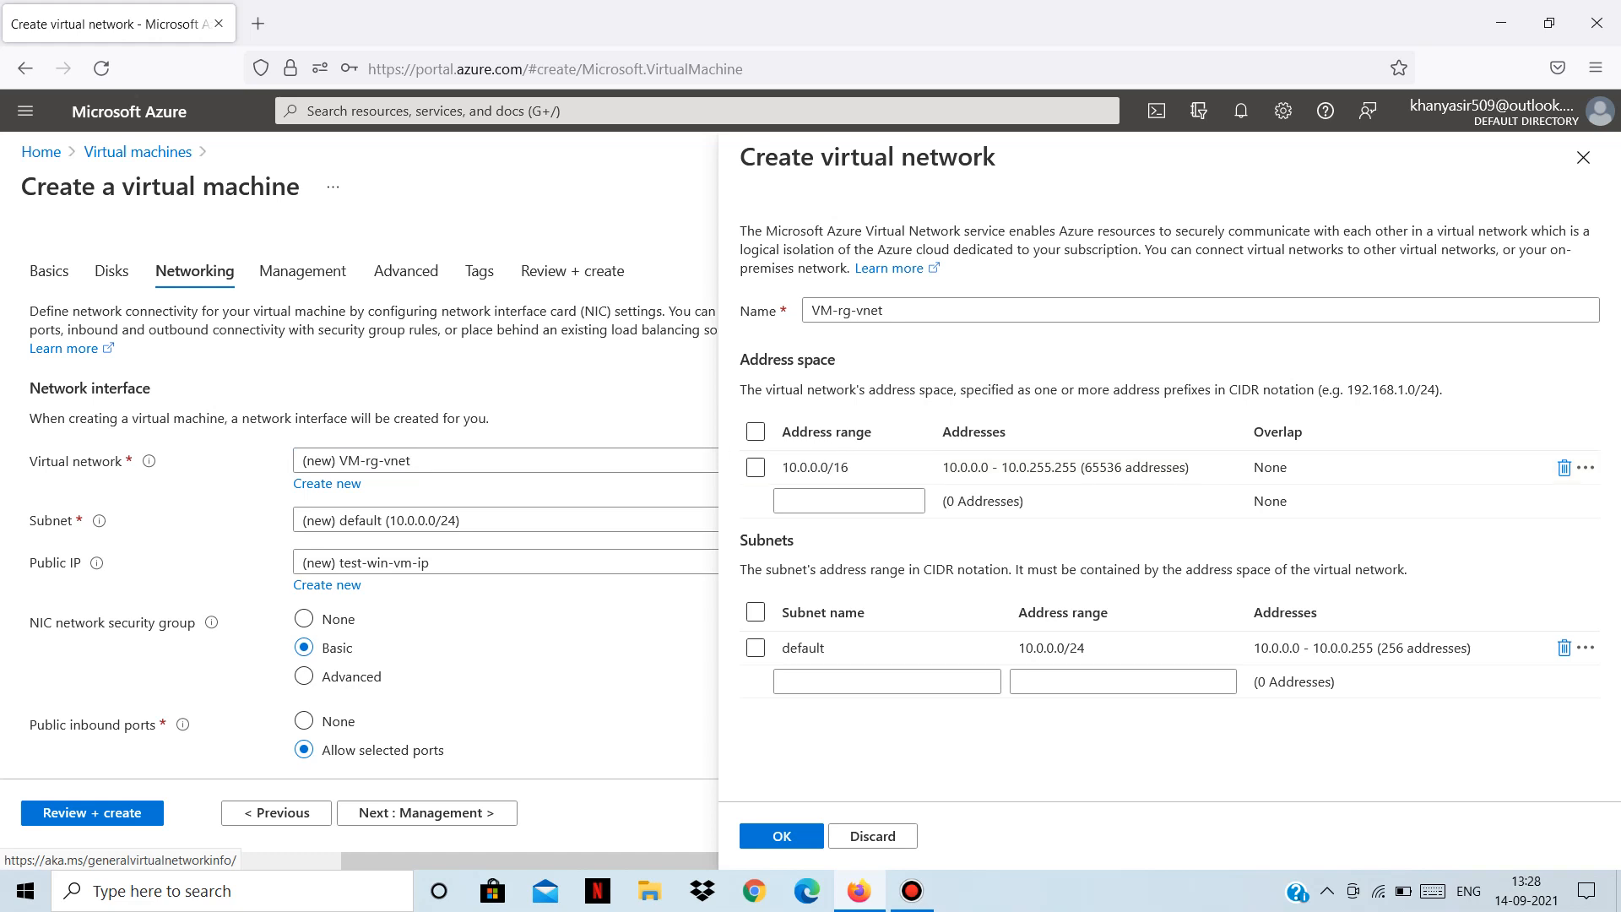
pyautogui.click(1583, 157)
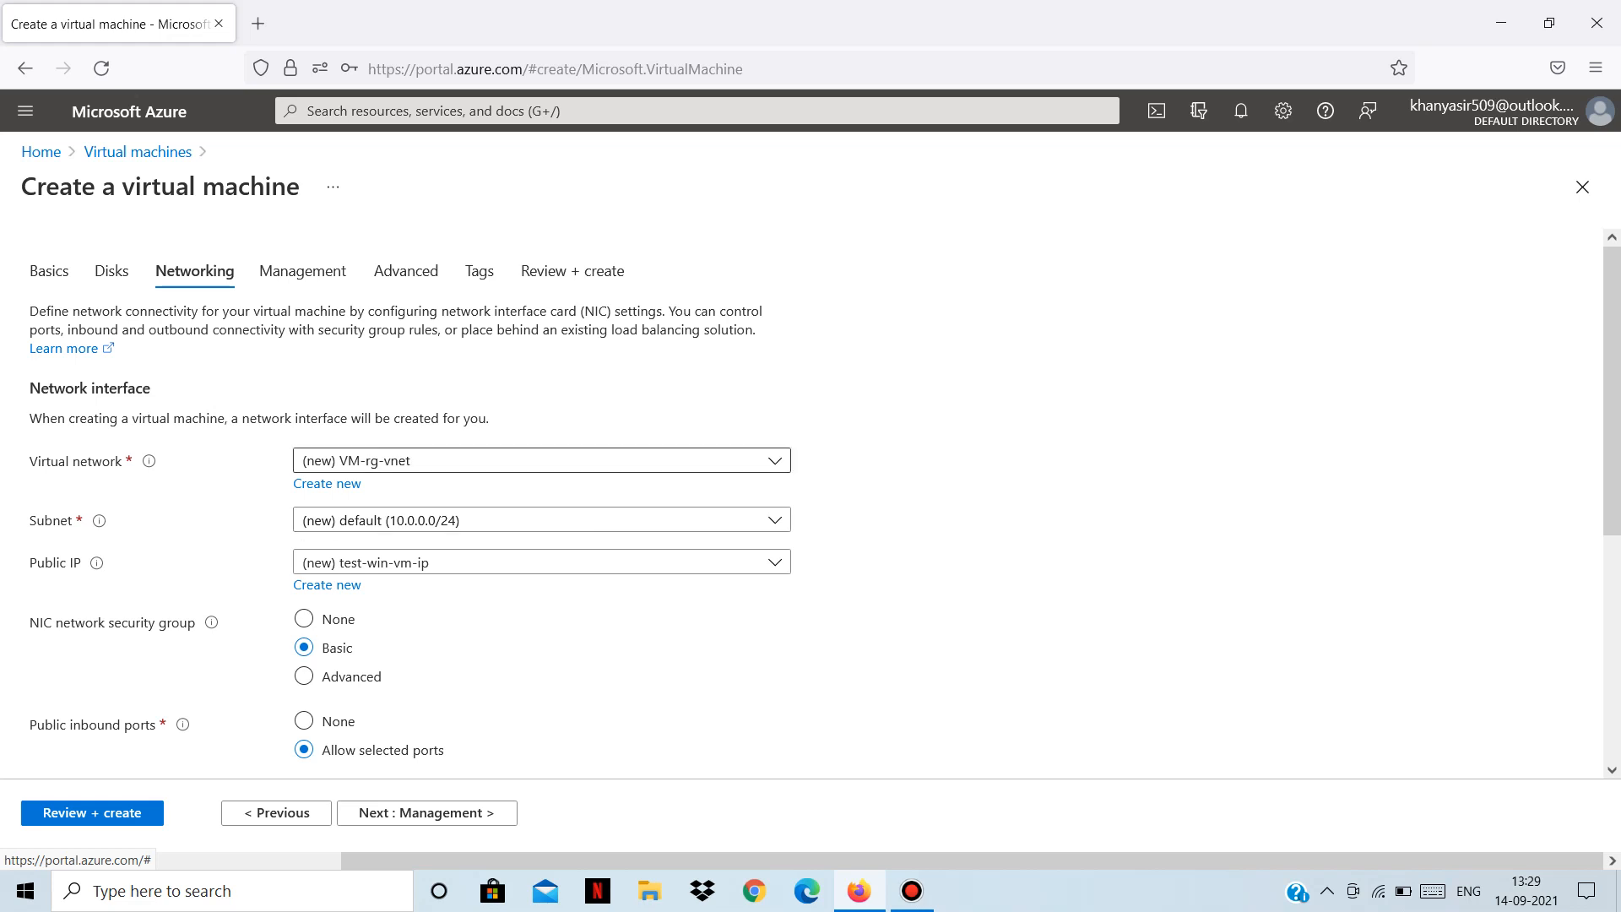
pyautogui.click(541, 461)
pyautogui.click(945, 473)
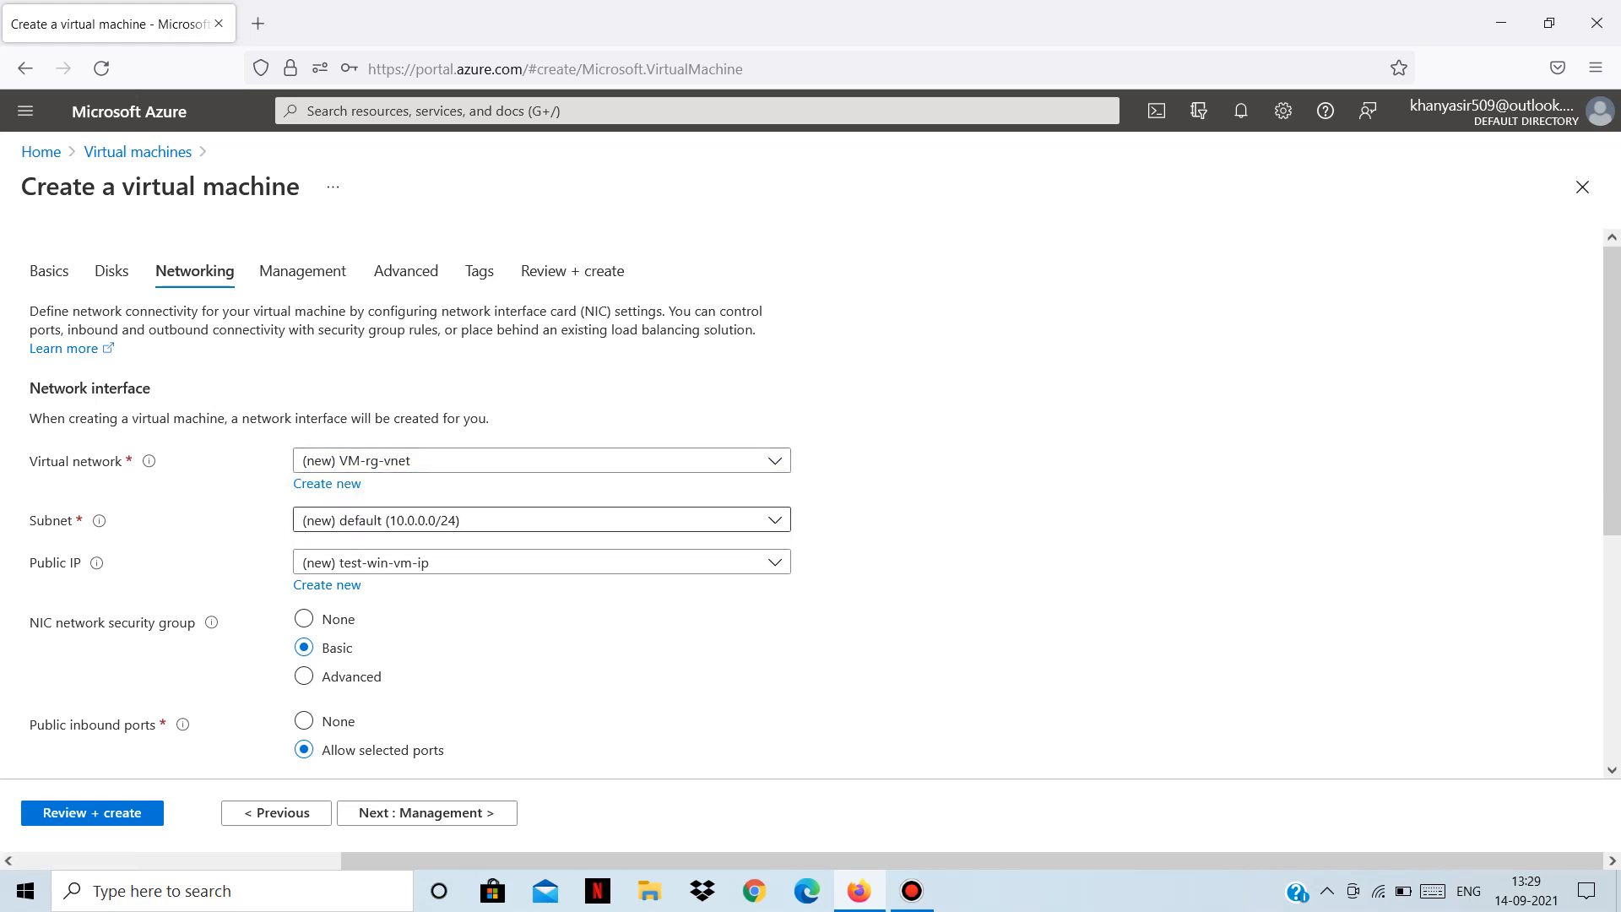
pyautogui.click(327, 483)
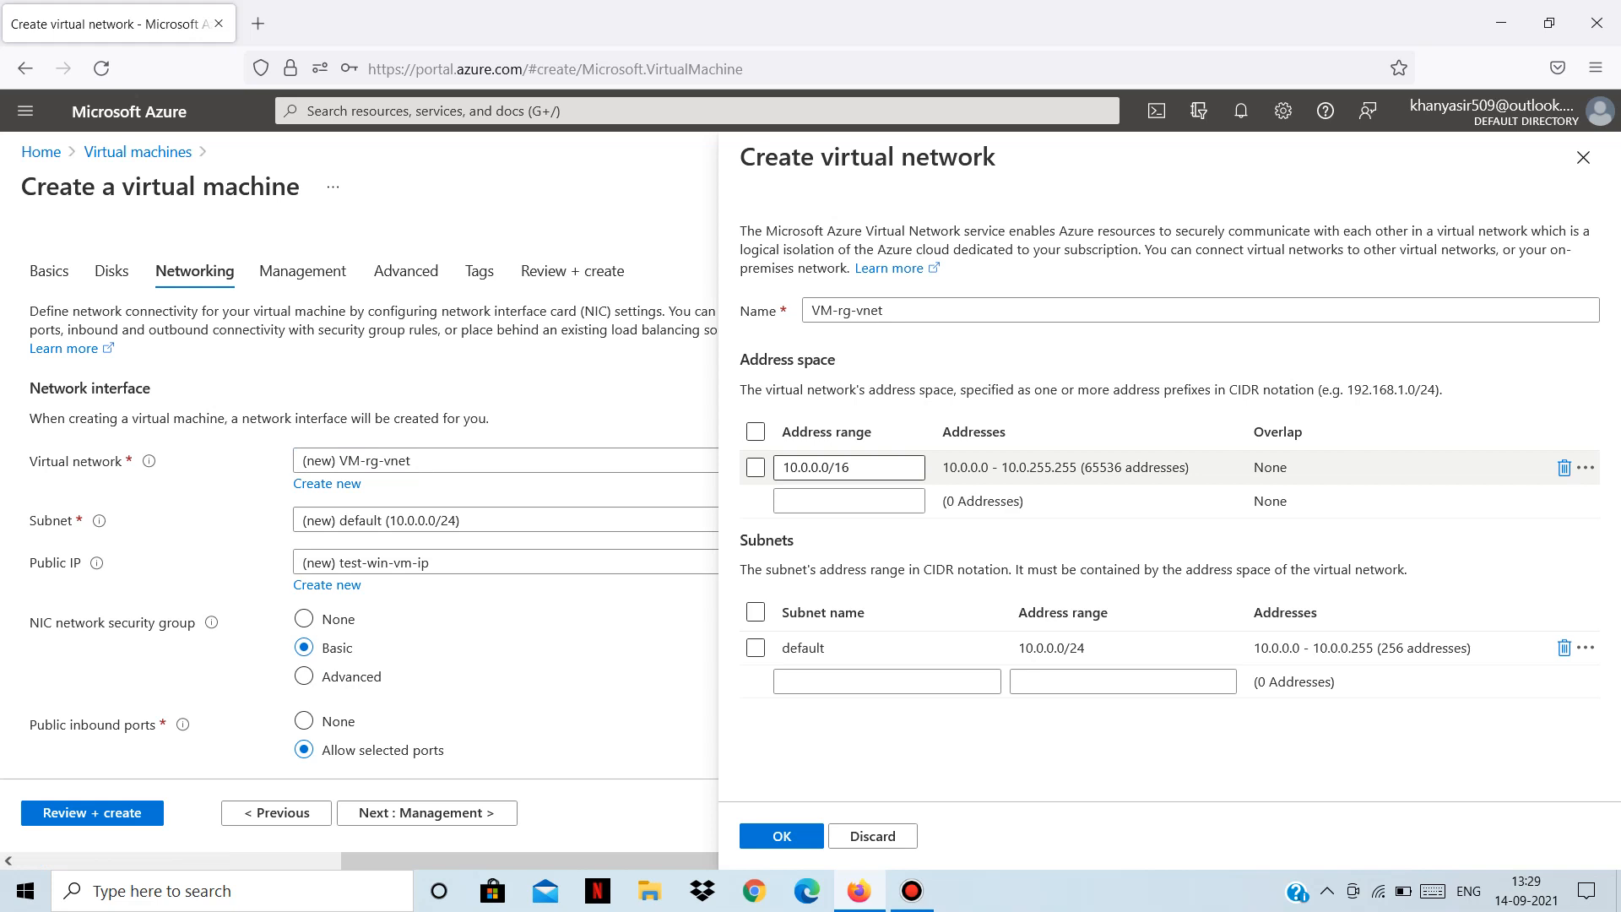
pyautogui.click(1582, 157)
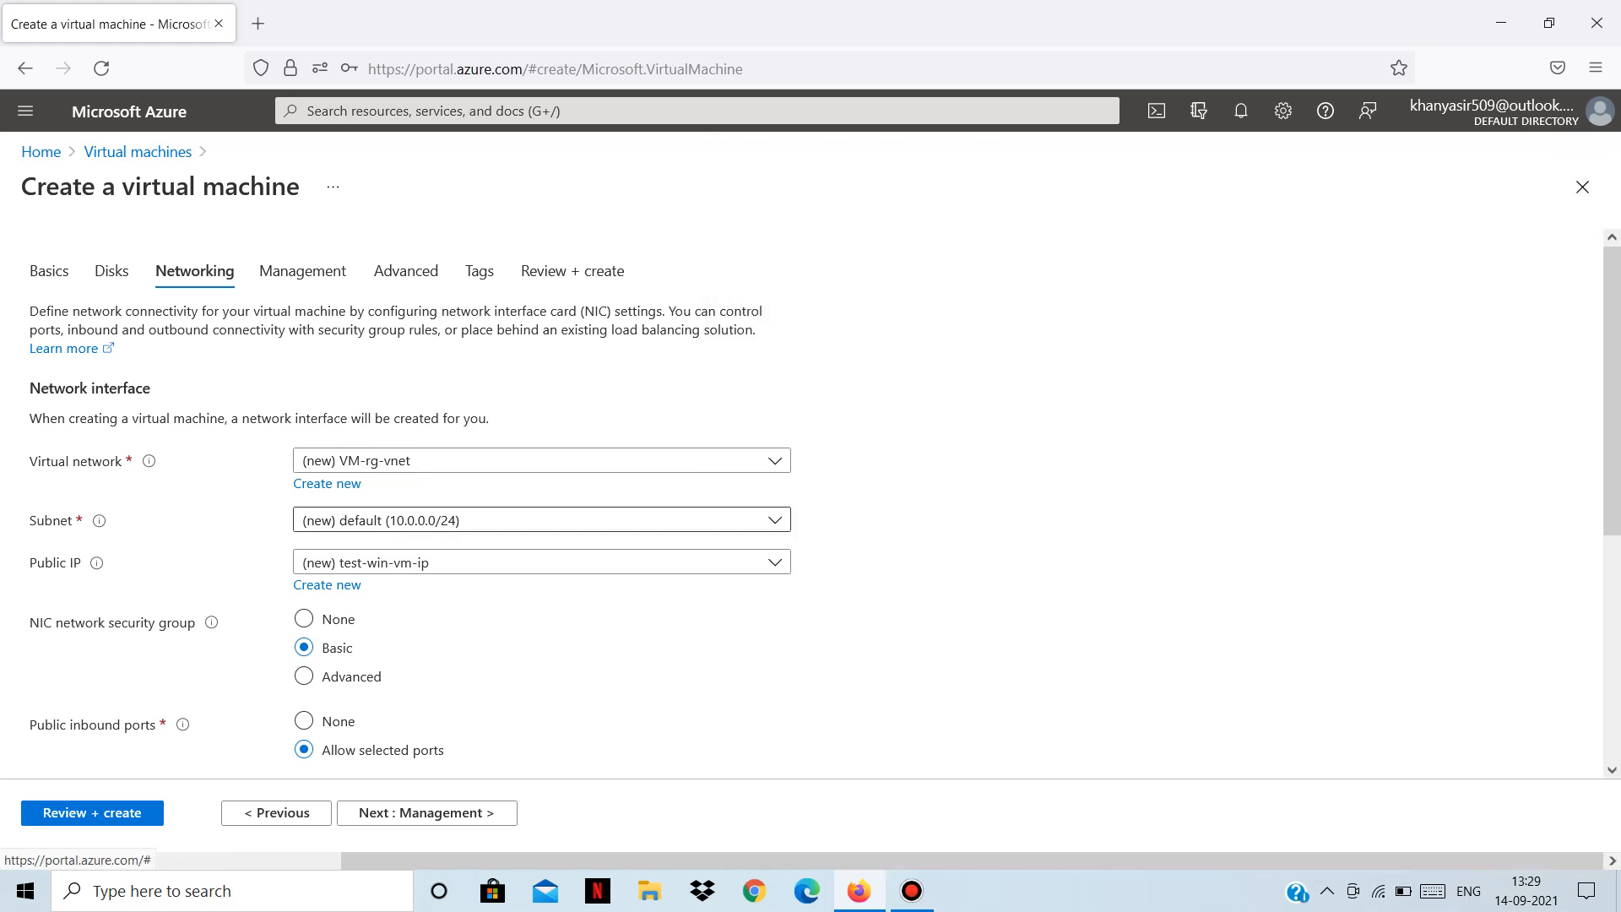
pyautogui.click(540, 519)
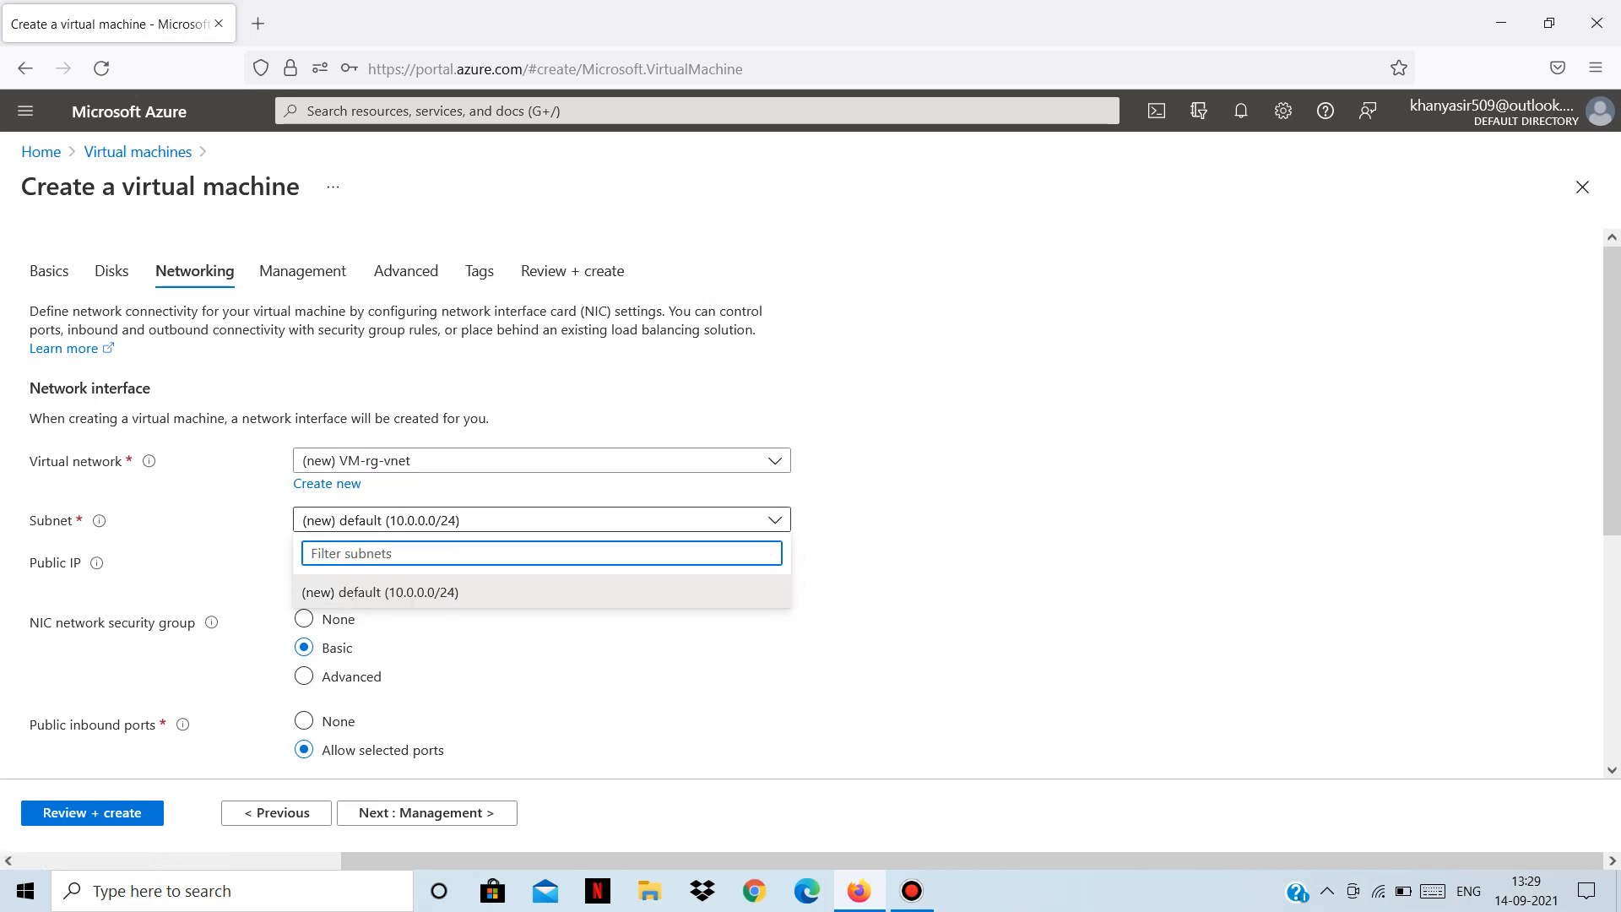
pyautogui.click(507, 592)
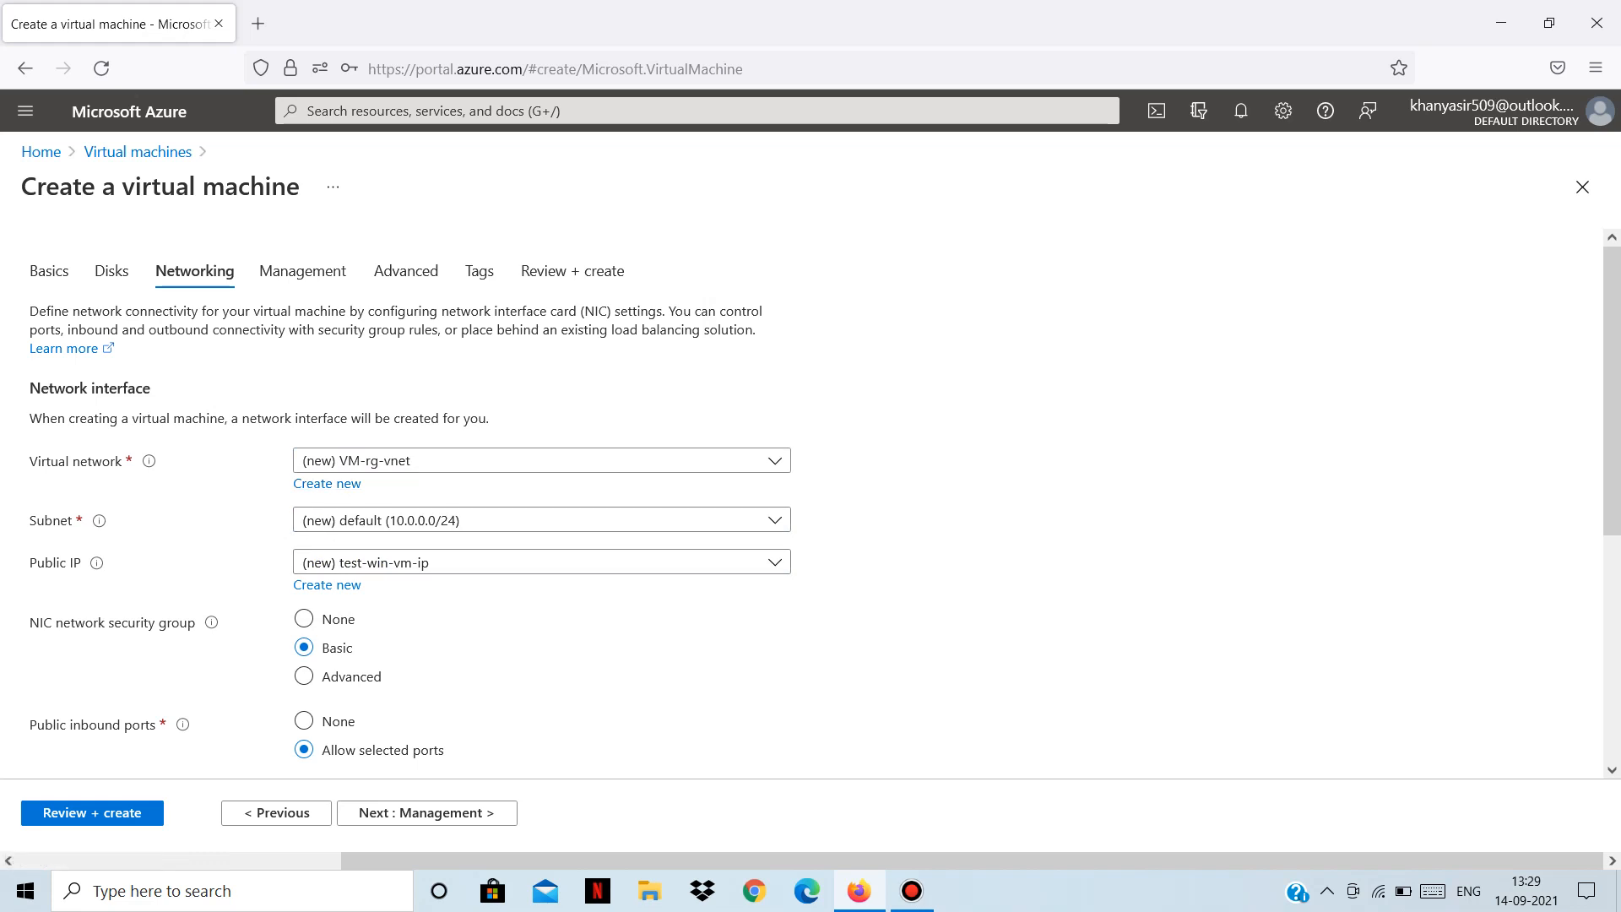
pyautogui.click(327, 483)
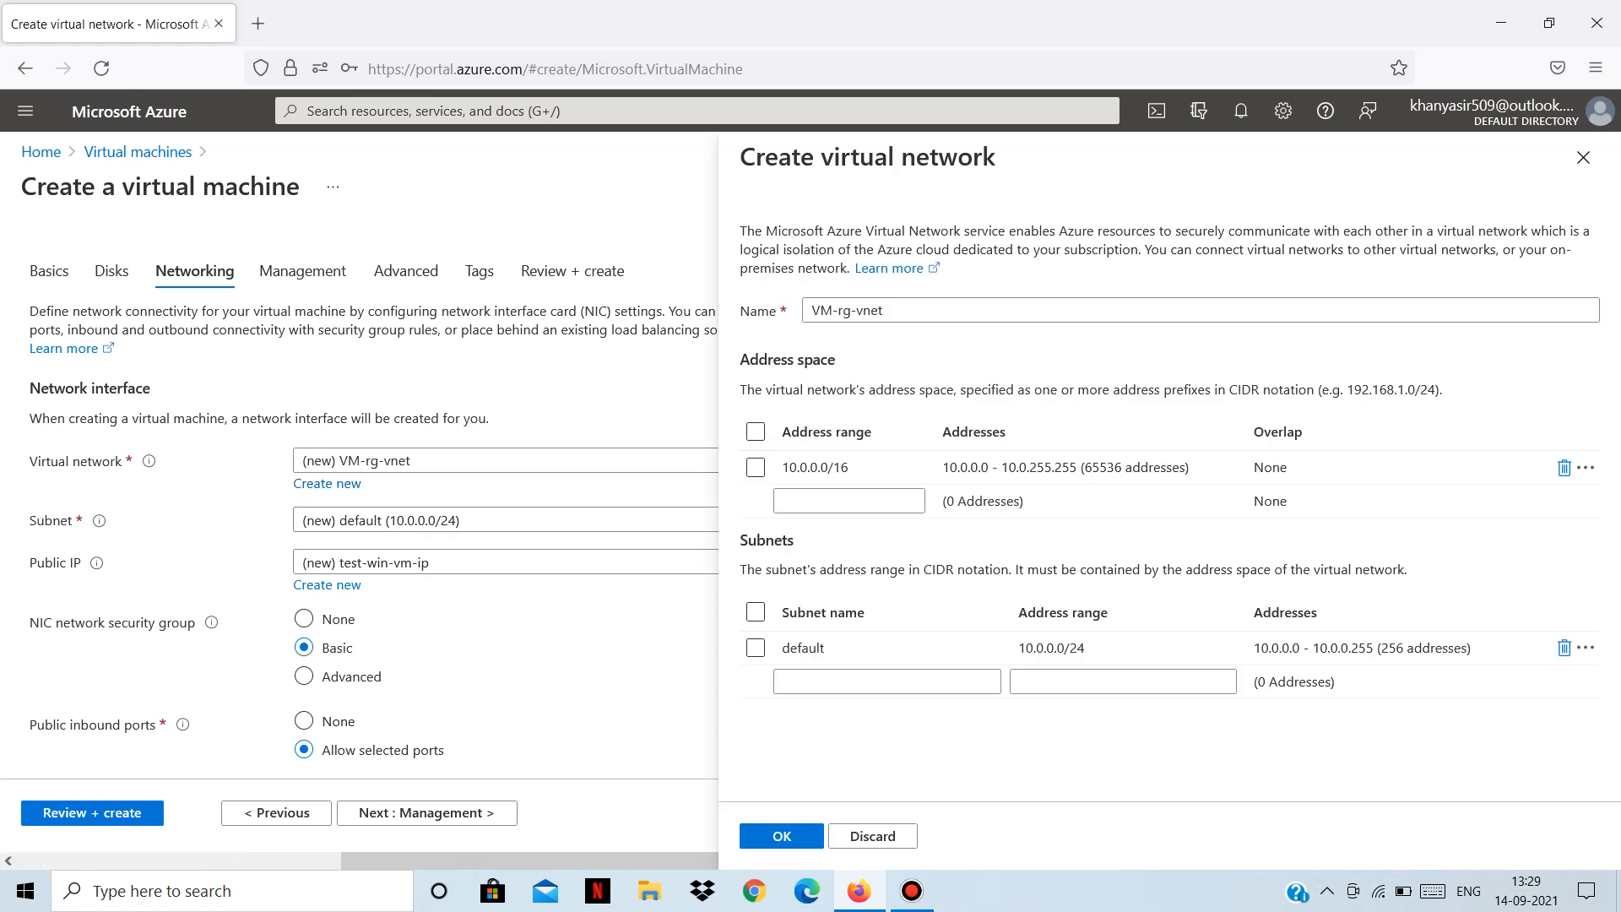
pyautogui.click(887, 681)
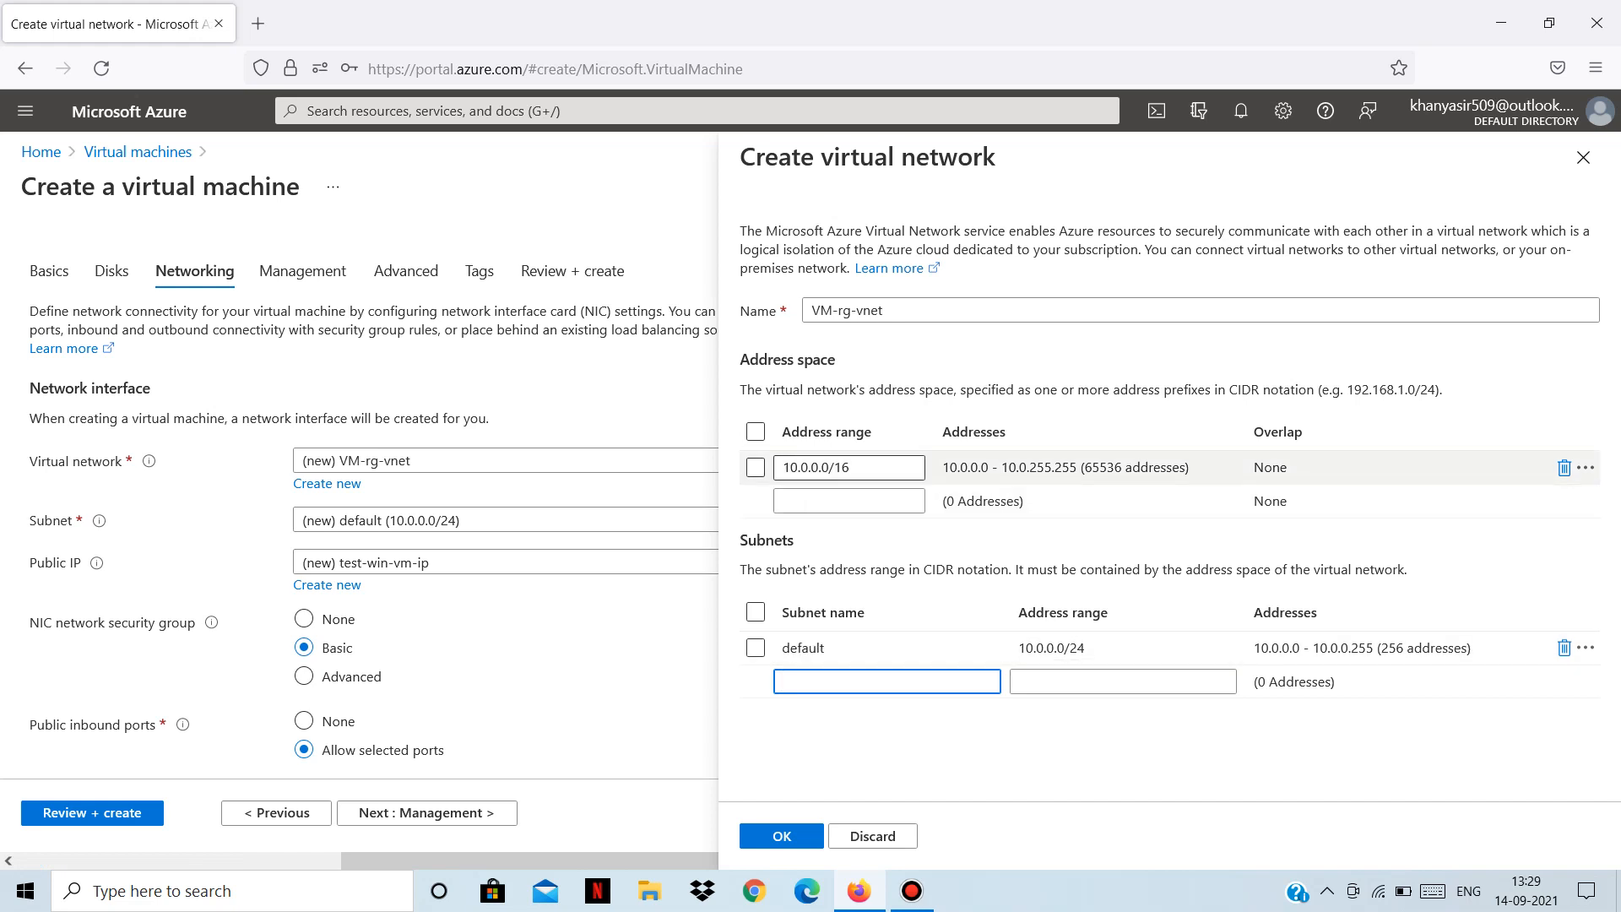
pyautogui.click(1583, 158)
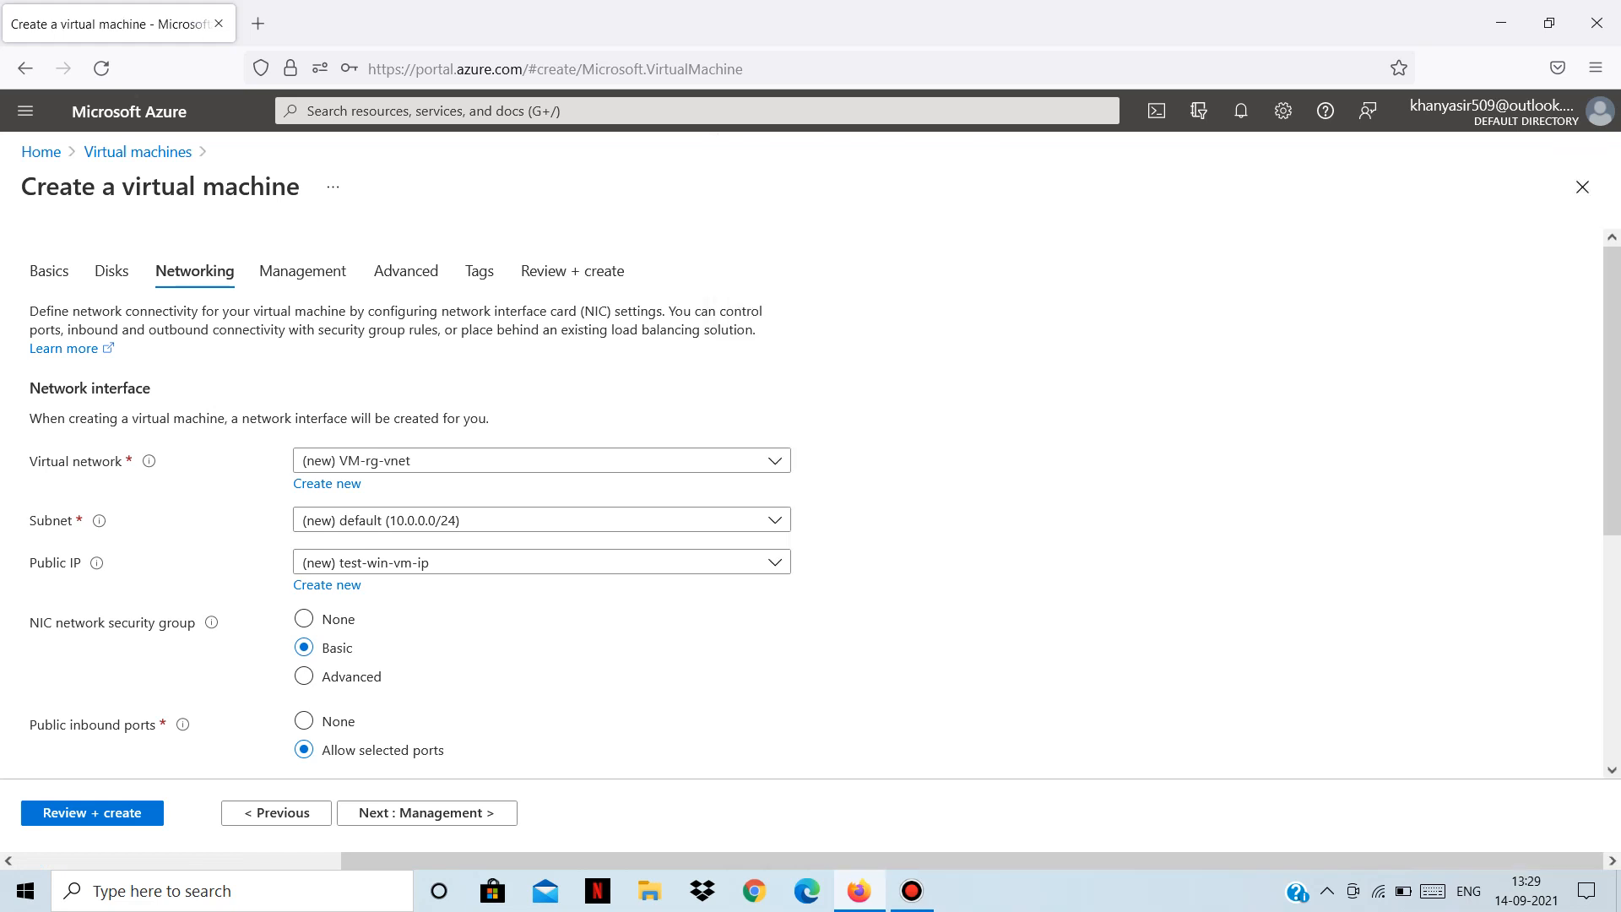
pyautogui.click(911, 891)
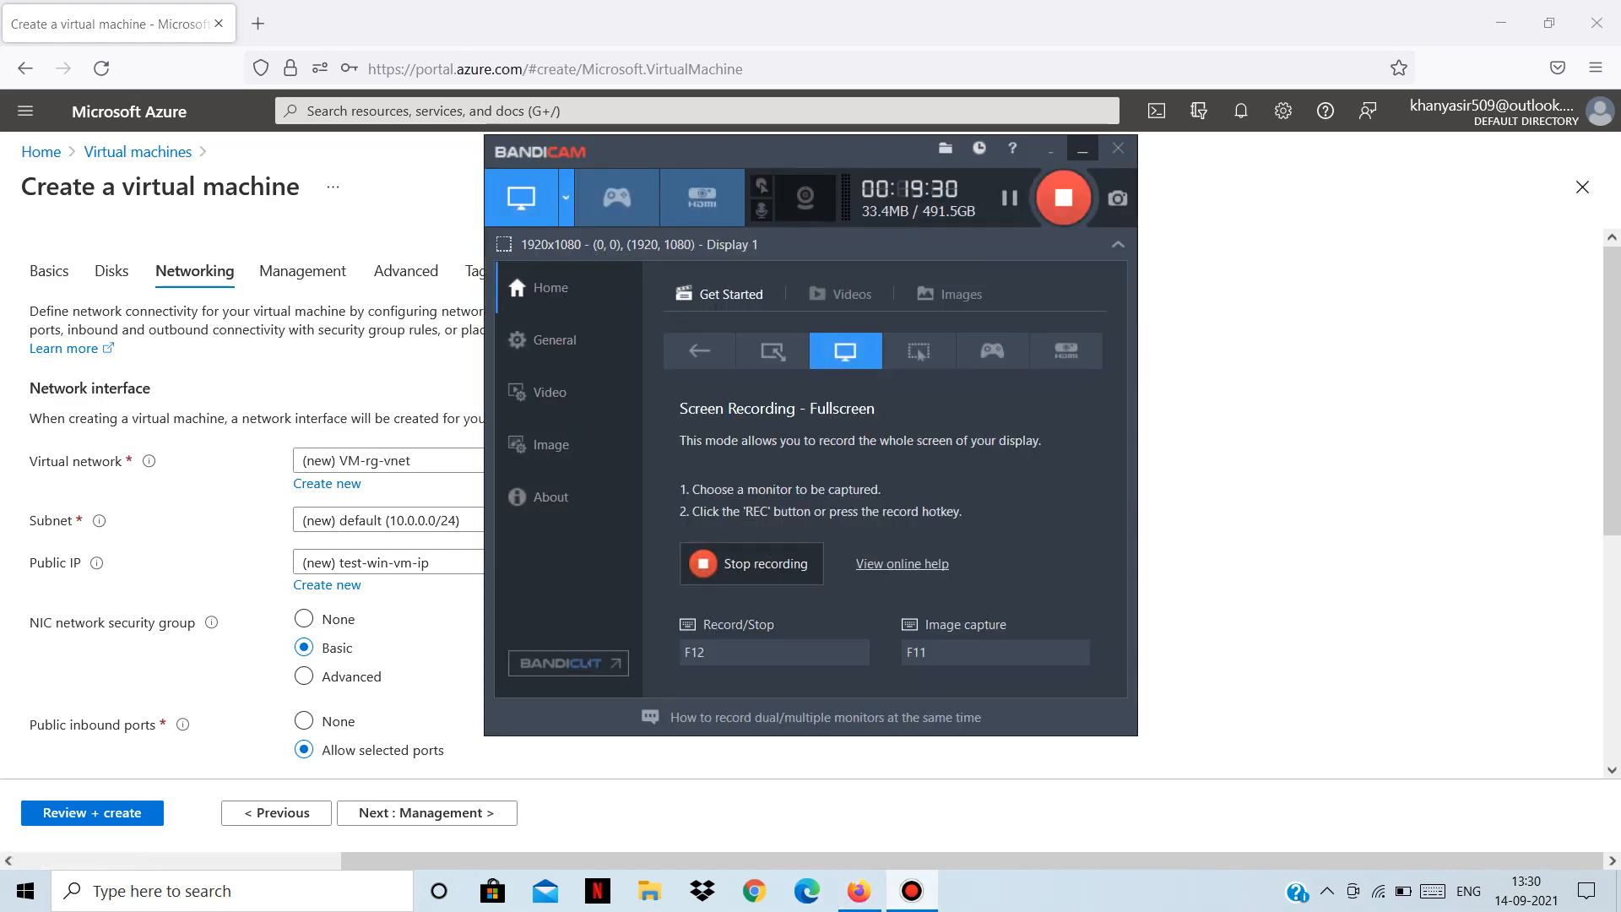
pyautogui.click(1082, 150)
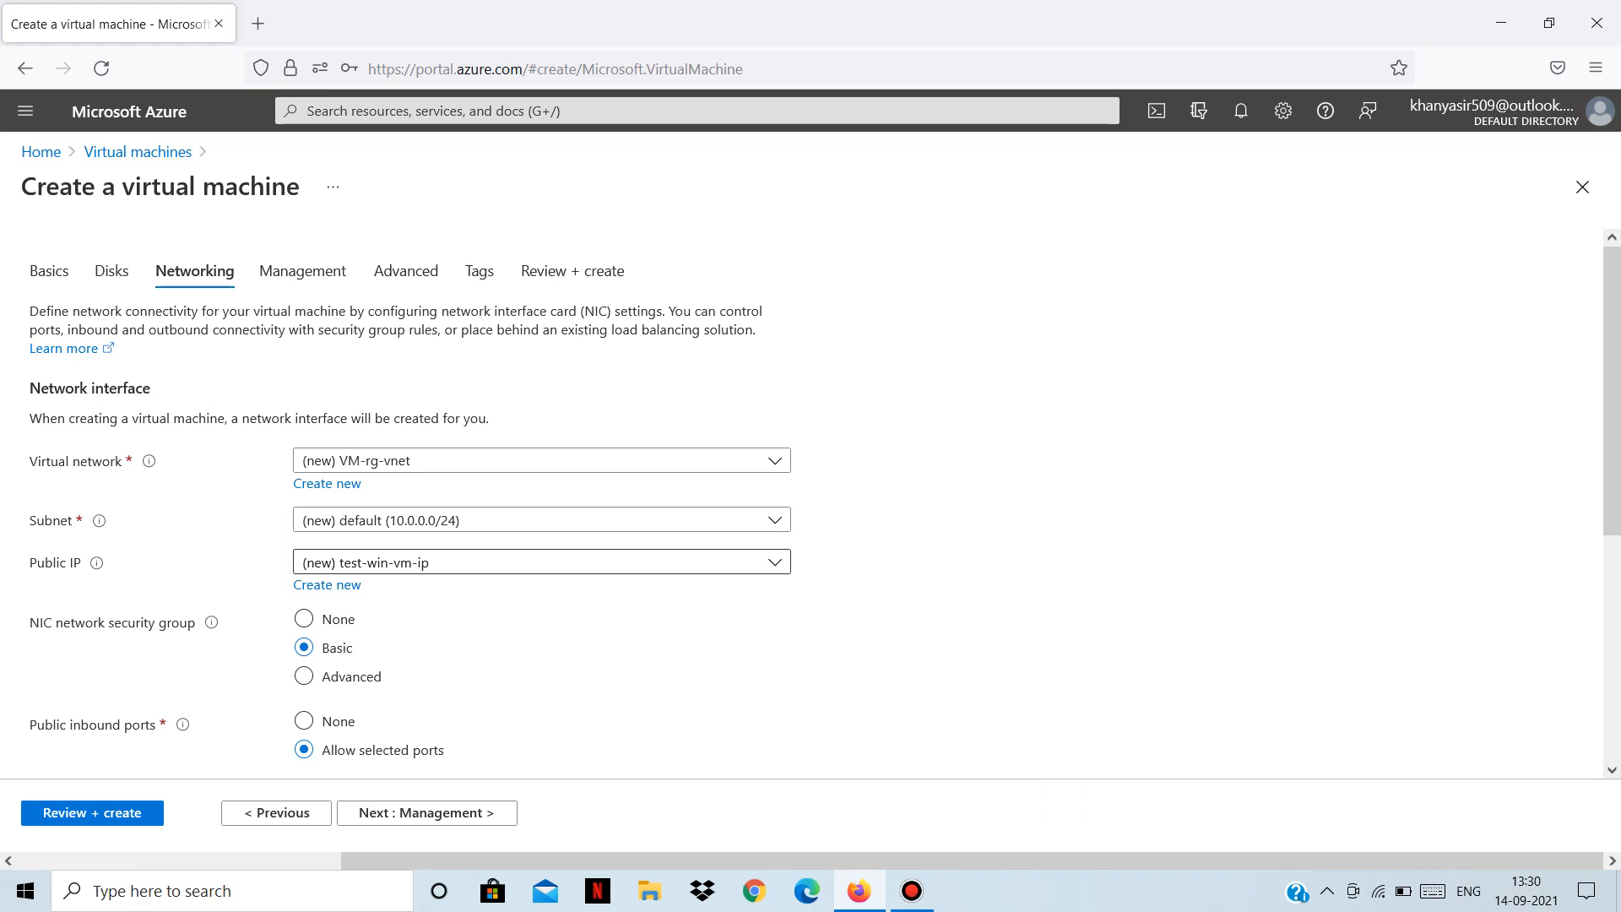
# Keep (new) test-win-vm-ip as the public IP, then go back to the Basics tab.
pyautogui.click(541, 562)
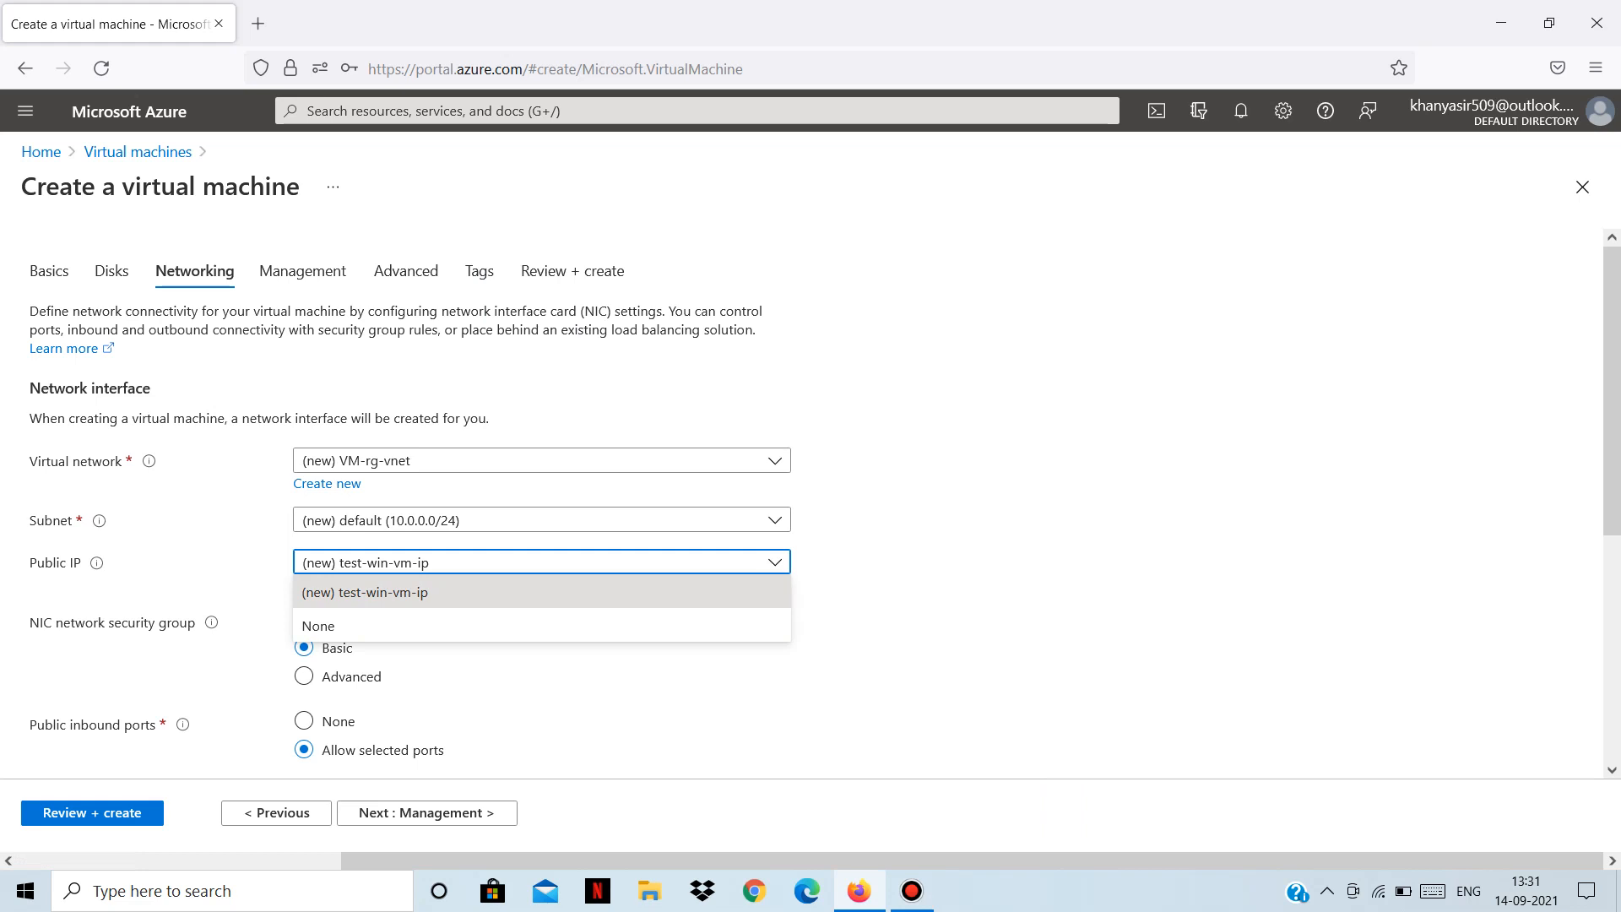
pyautogui.click(405, 592)
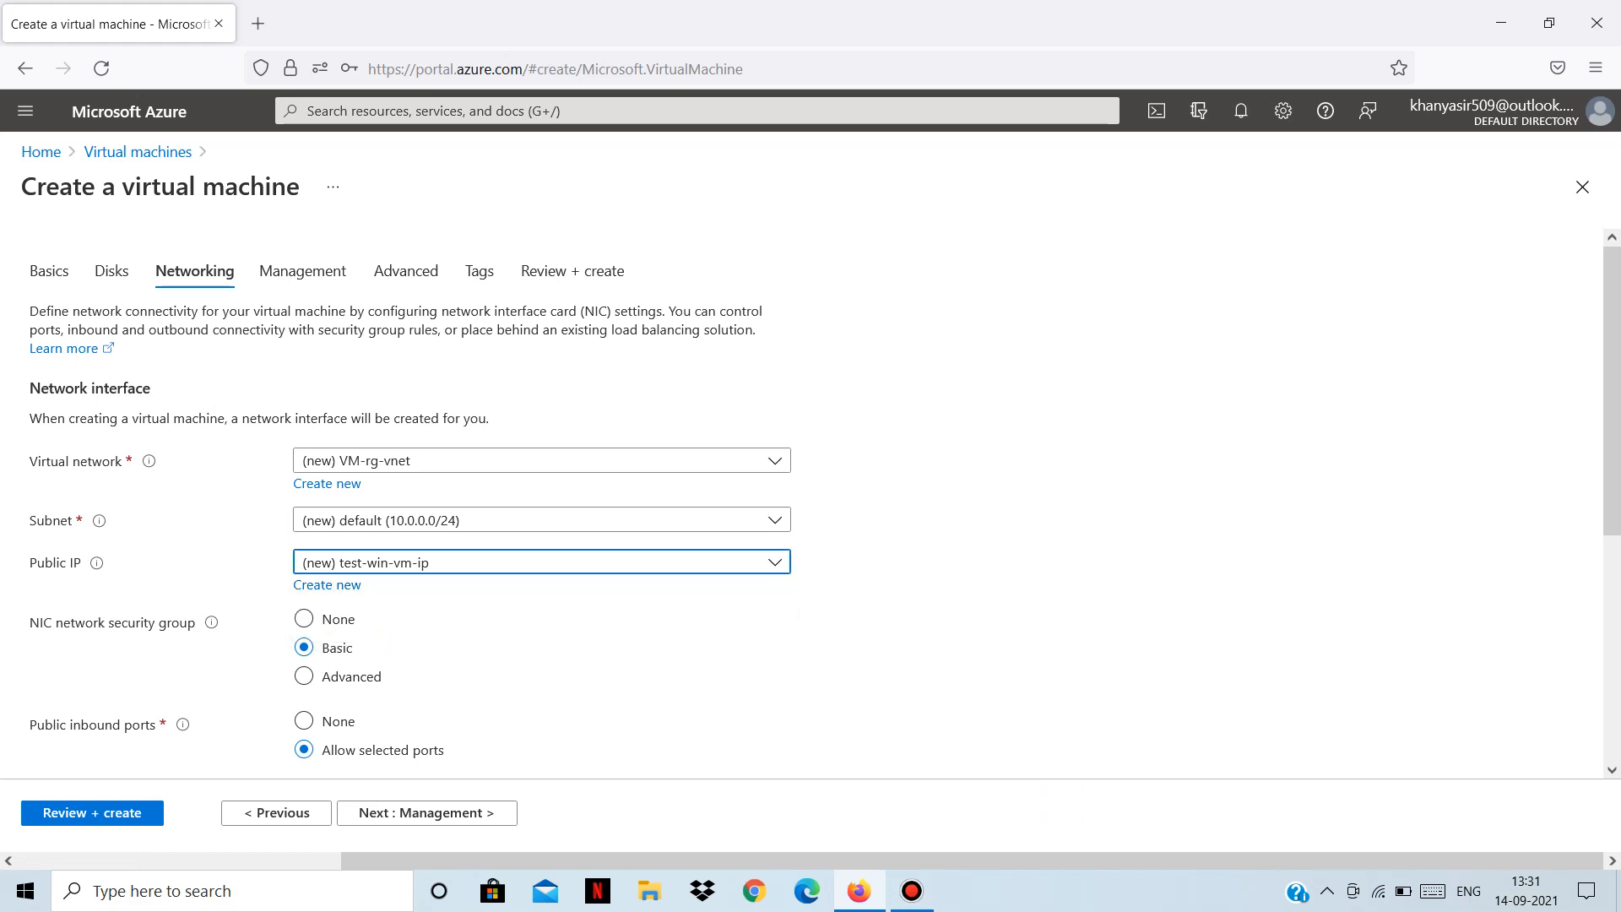
pyautogui.scroll(-2, 816, 504)
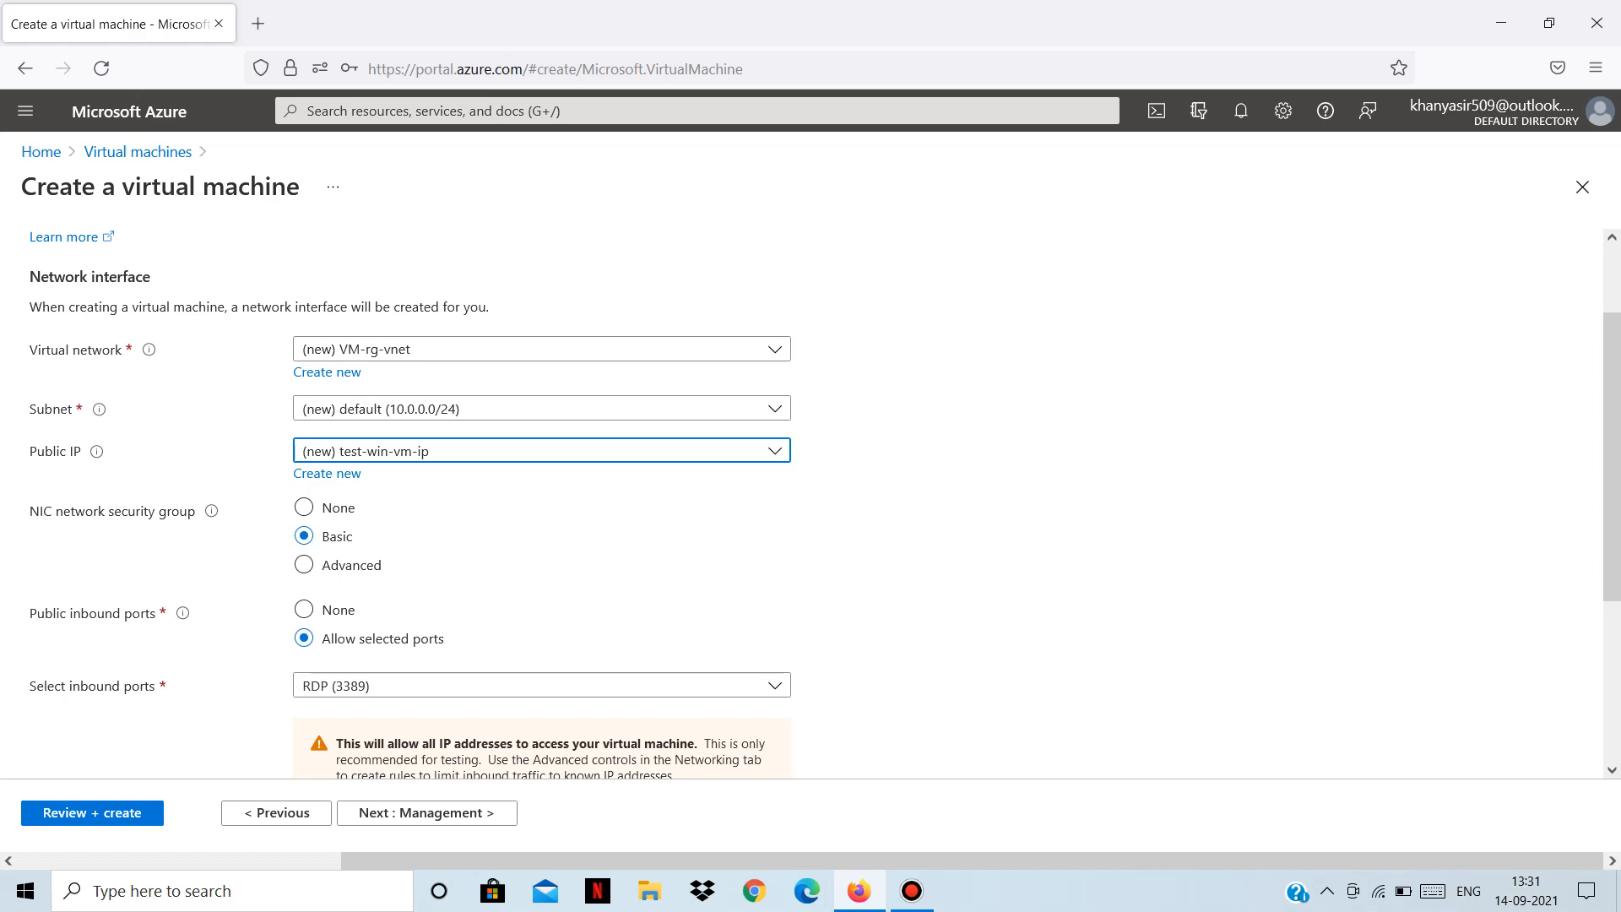
pyautogui.scroll(2, 327, 473)
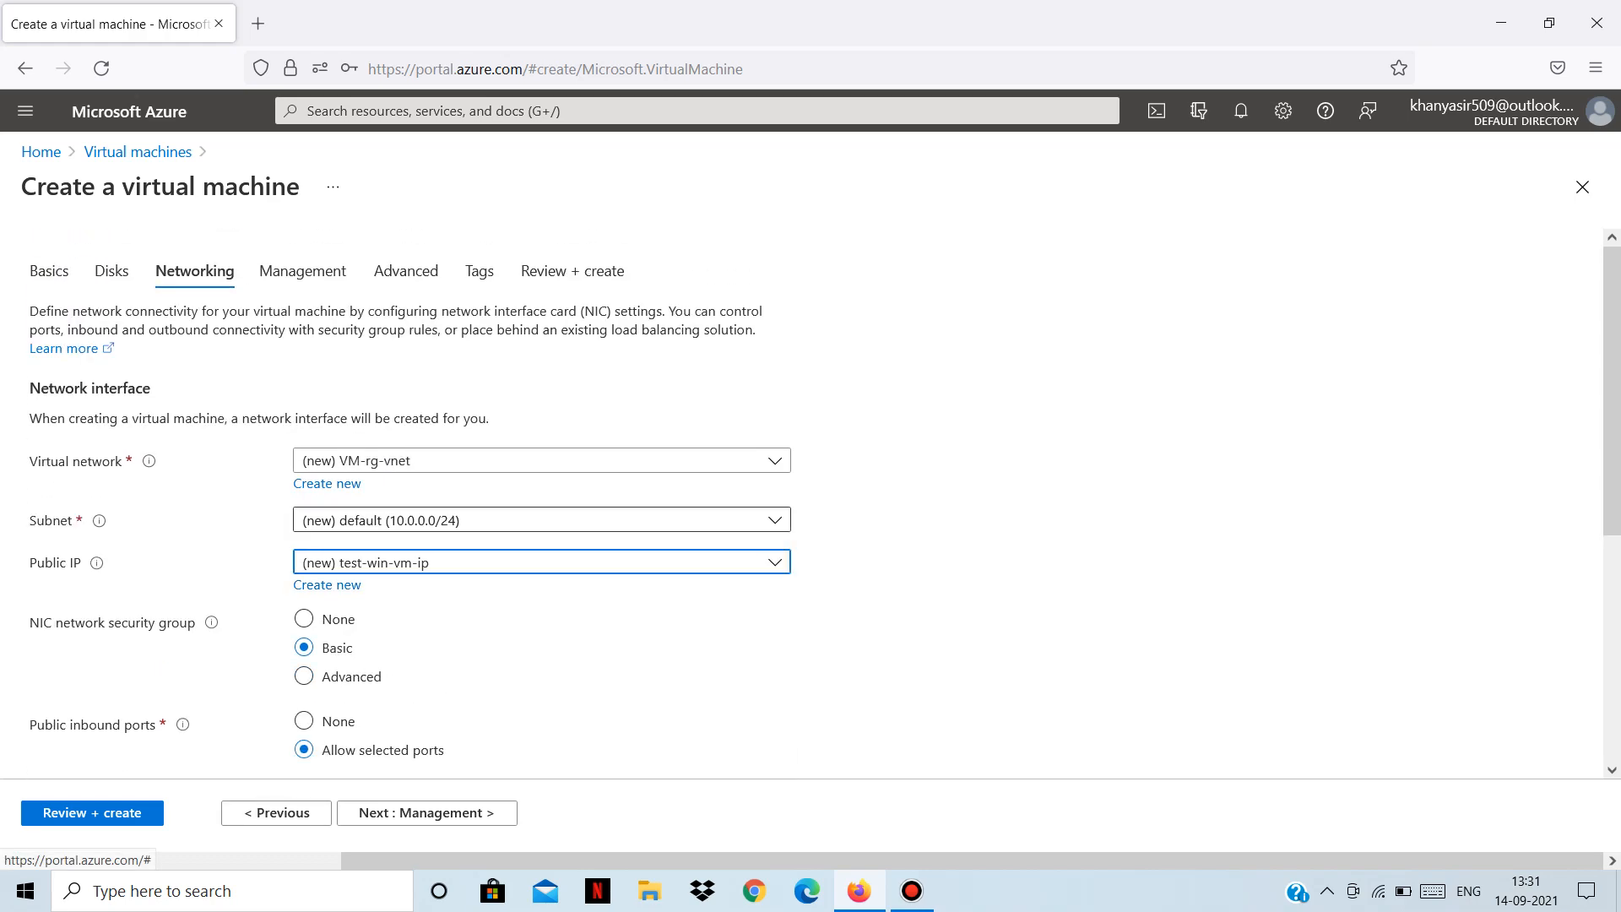
pyautogui.click(49, 270)
pyautogui.scroll(-3, 810, 523)
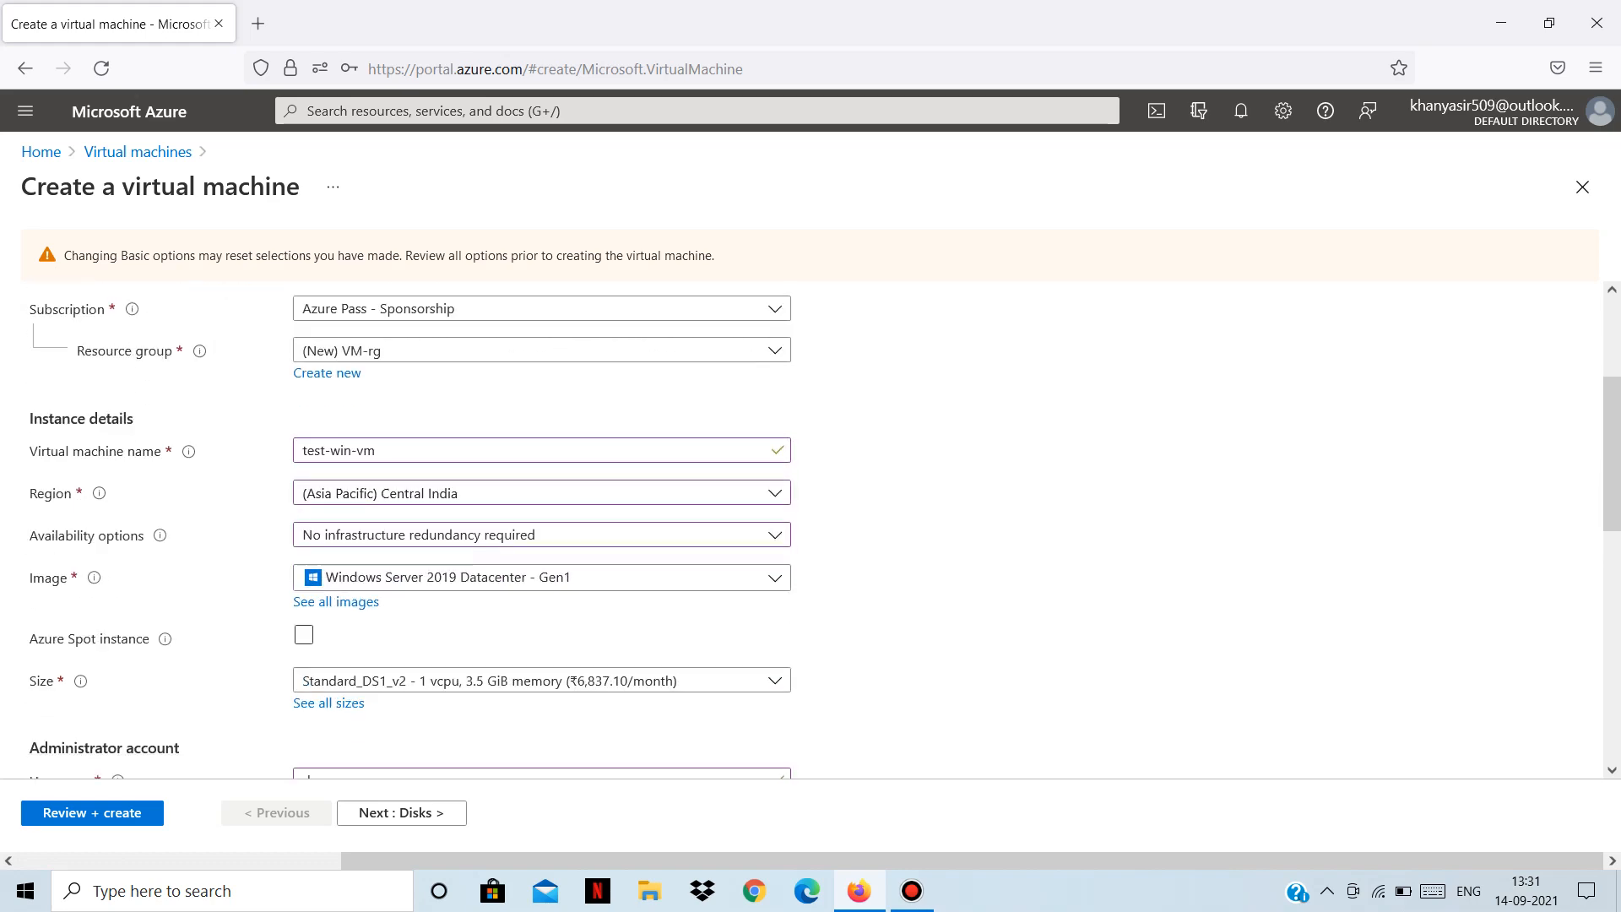
# Review the test-win-vm Basics options, then switch back to the Networking settings.
pyautogui.scroll(-8, 810, 523)
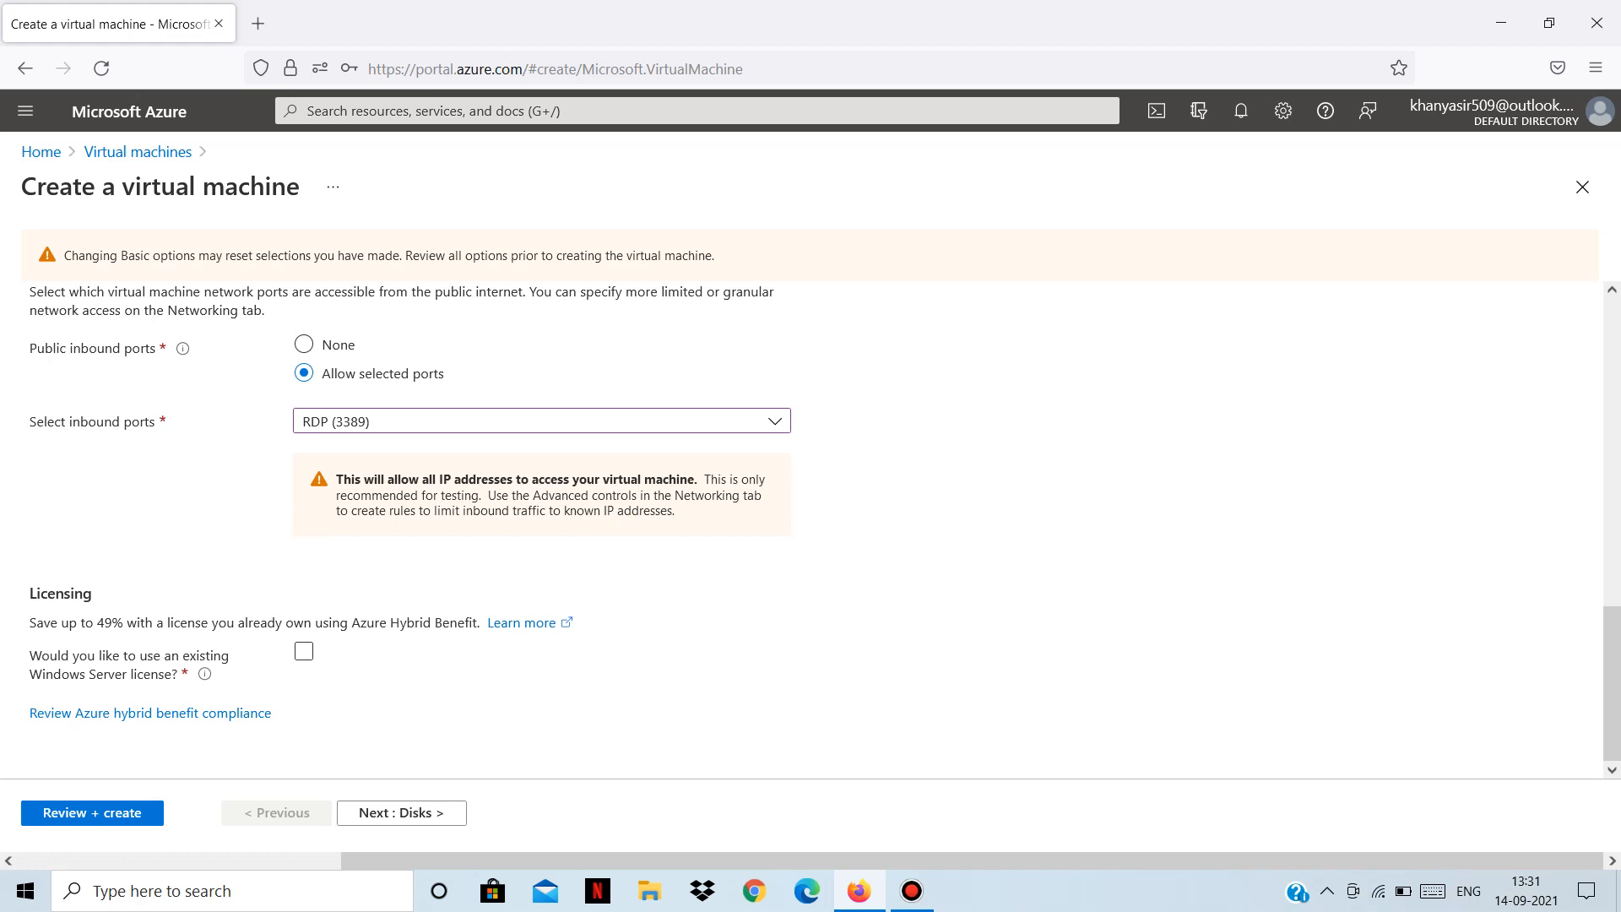
pyautogui.scroll(10, 810, 530)
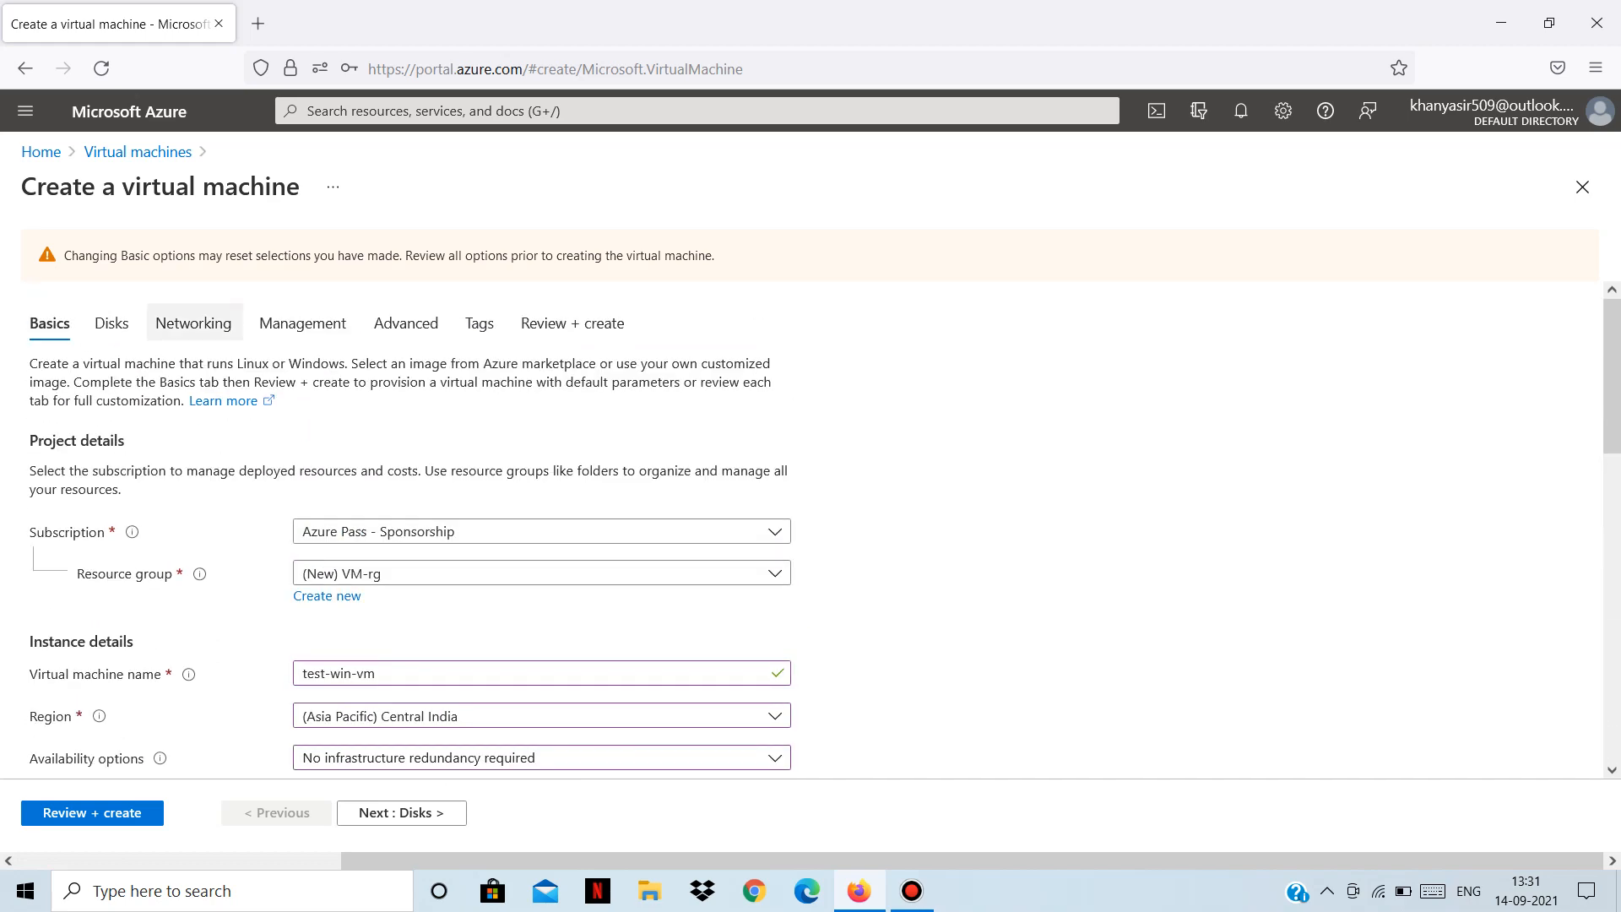
pyautogui.click(194, 322)
pyautogui.scroll(-3, 810, 495)
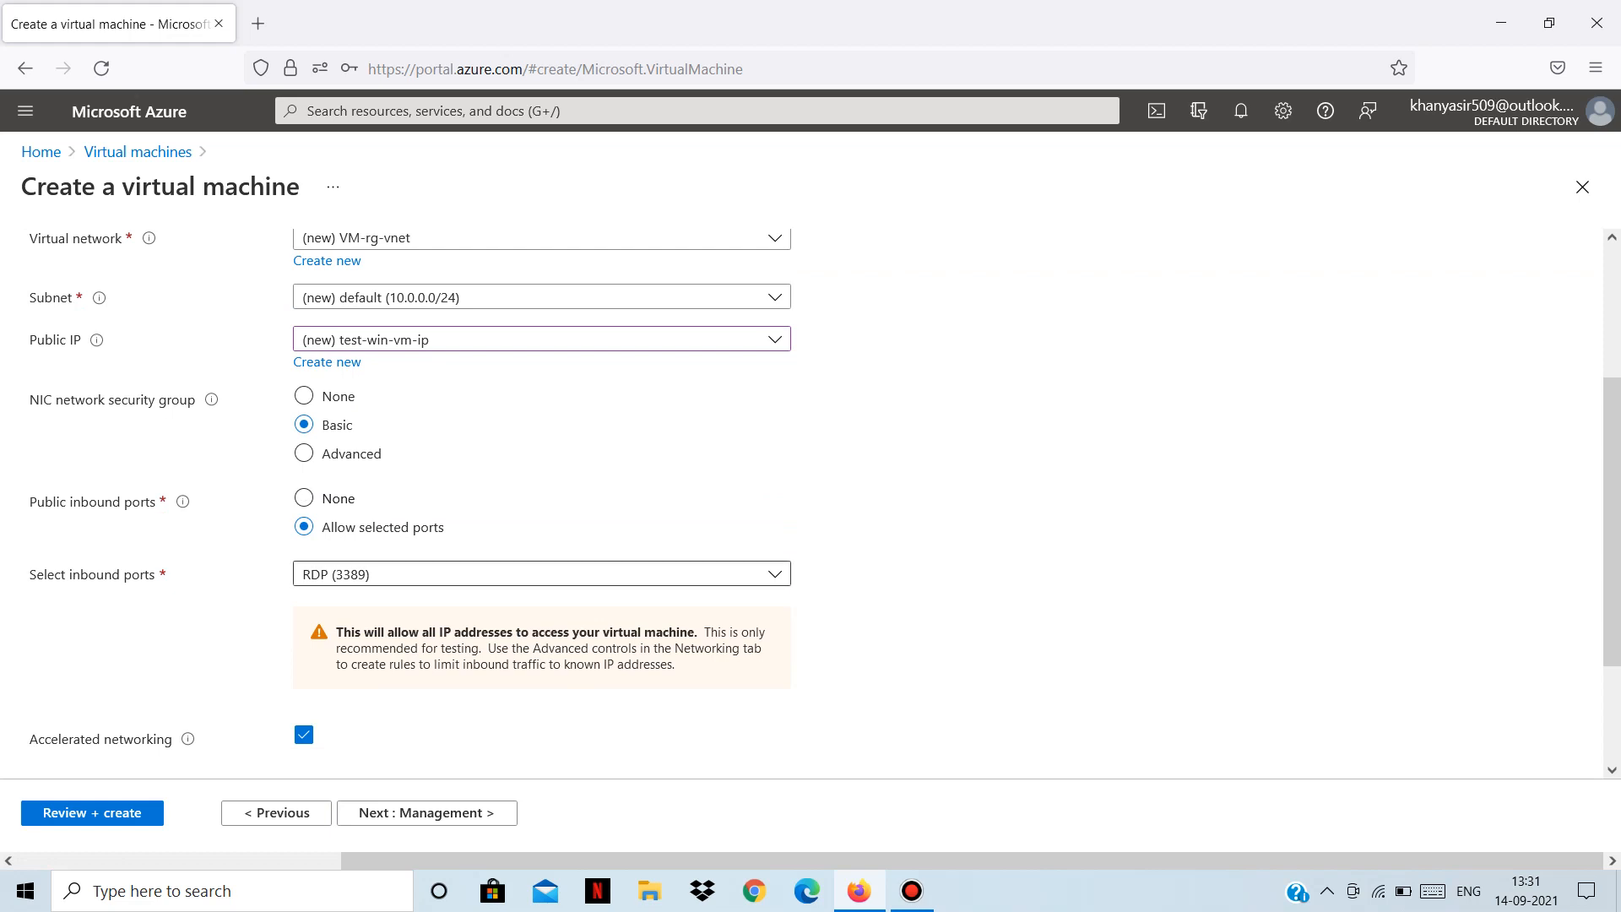
# Leave RDP (3389) as the sole allowed inbound port and advance to Management settings.
pyautogui.scroll(-1, 810, 495)
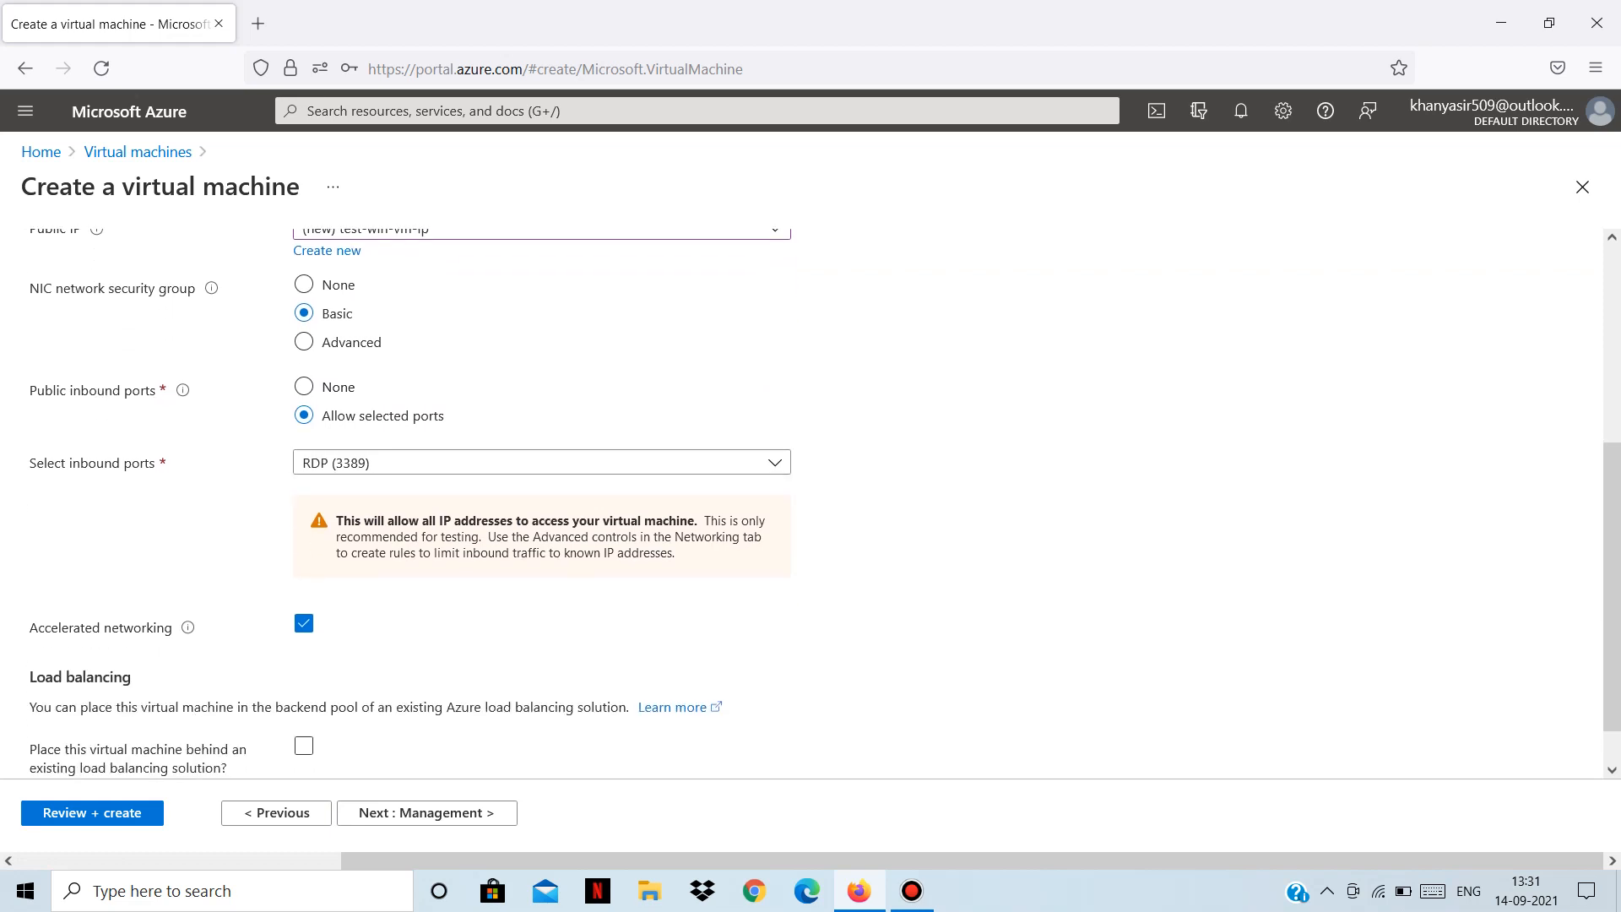
pyautogui.click(541, 462)
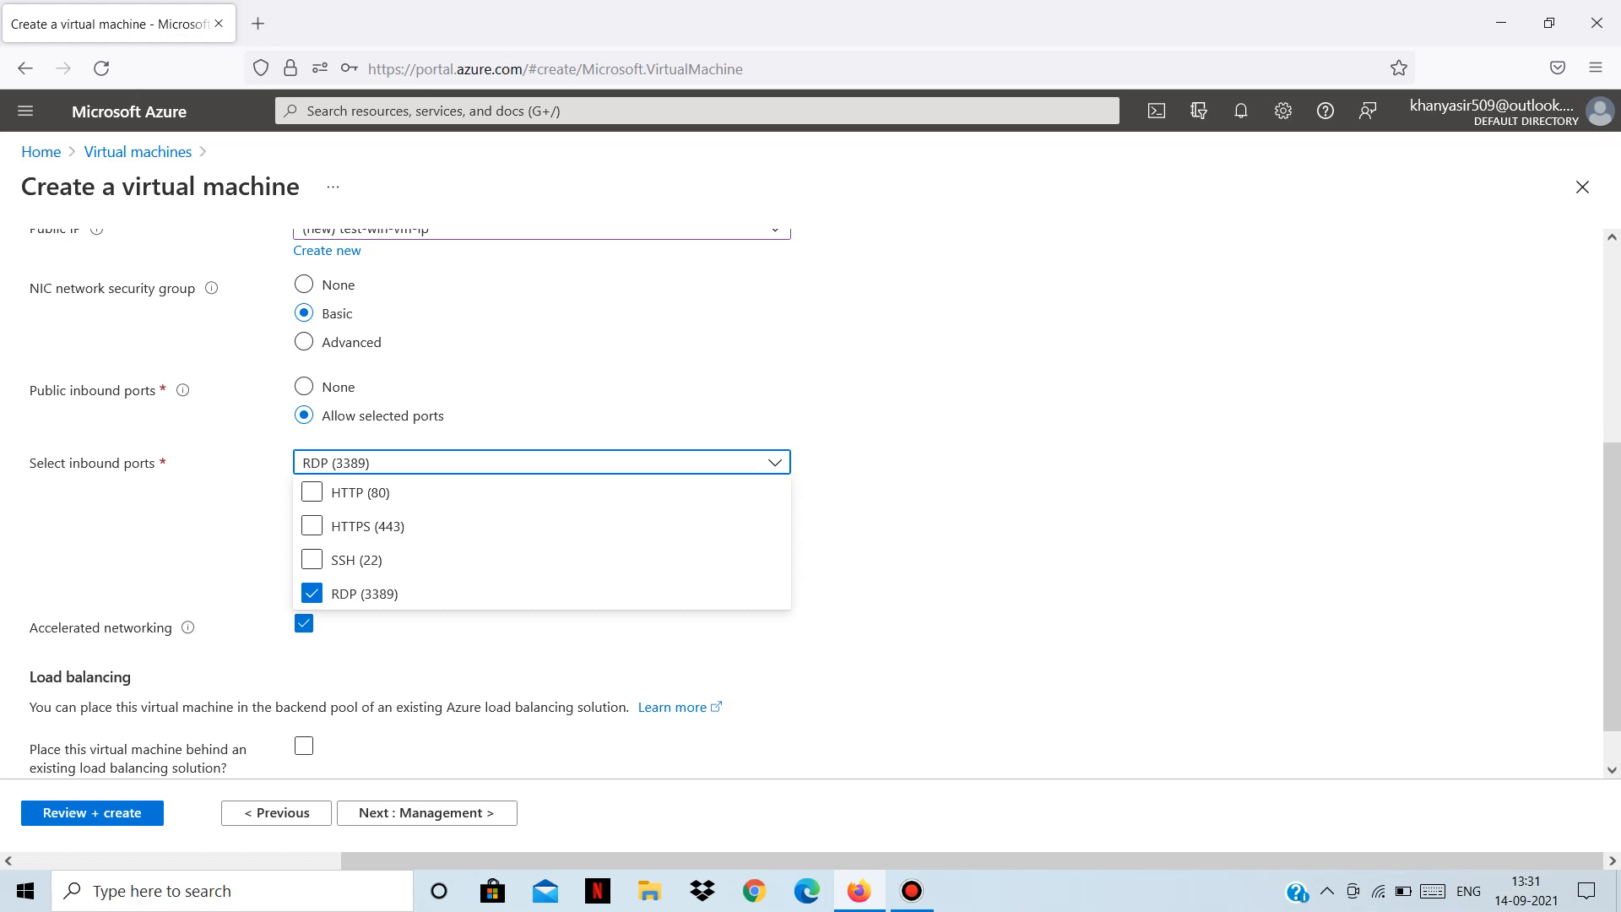
pyautogui.press('Escape')
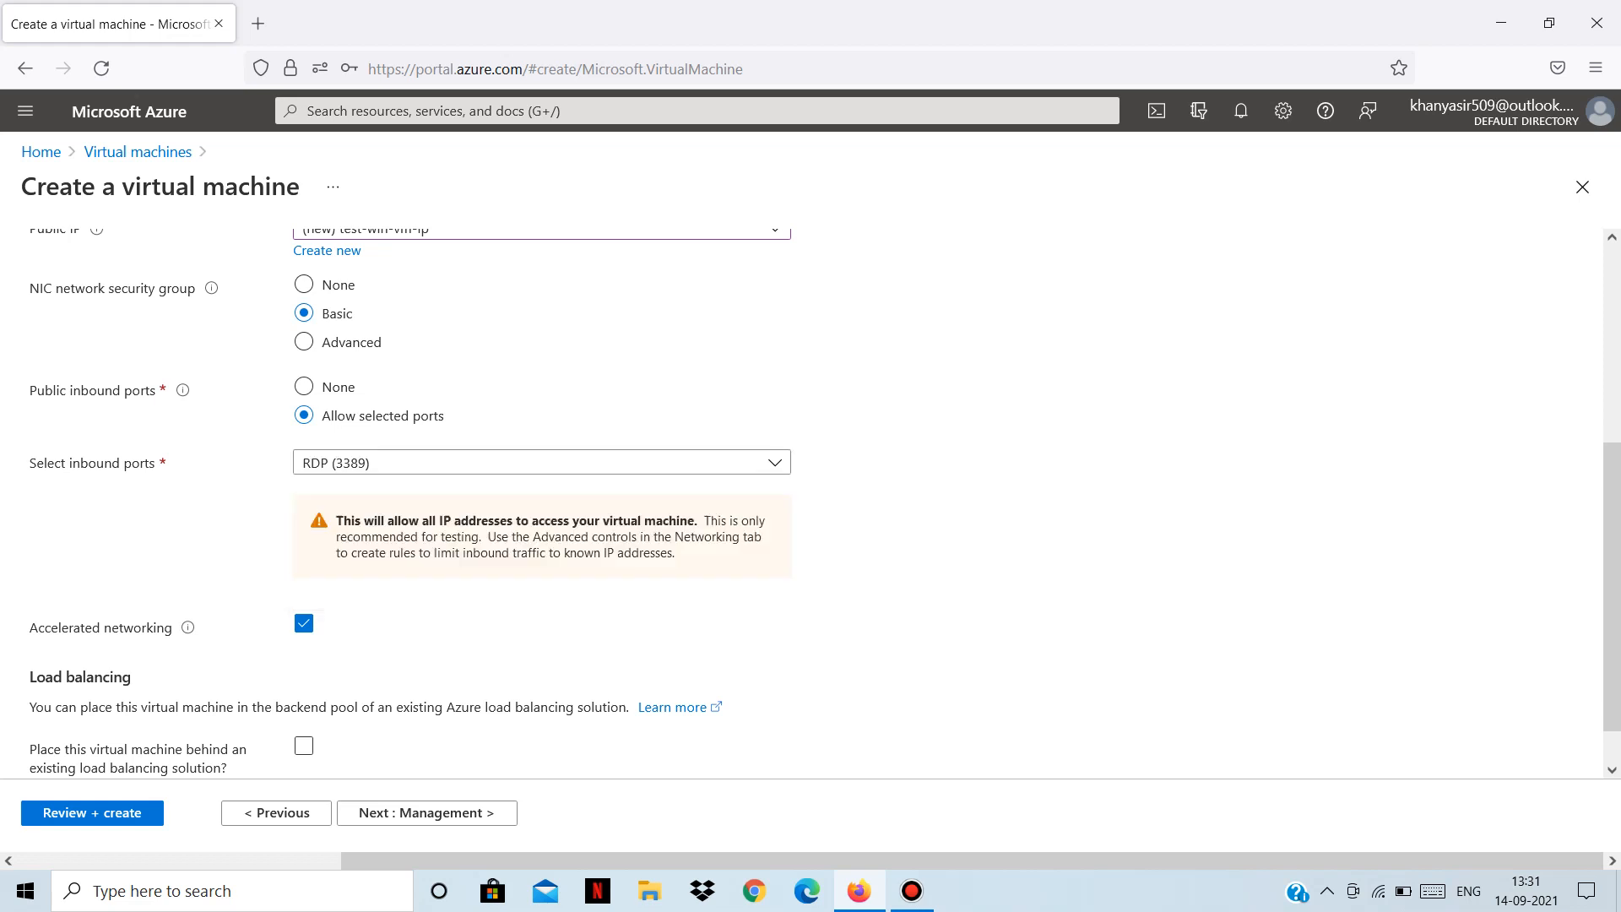
pyautogui.click(426, 812)
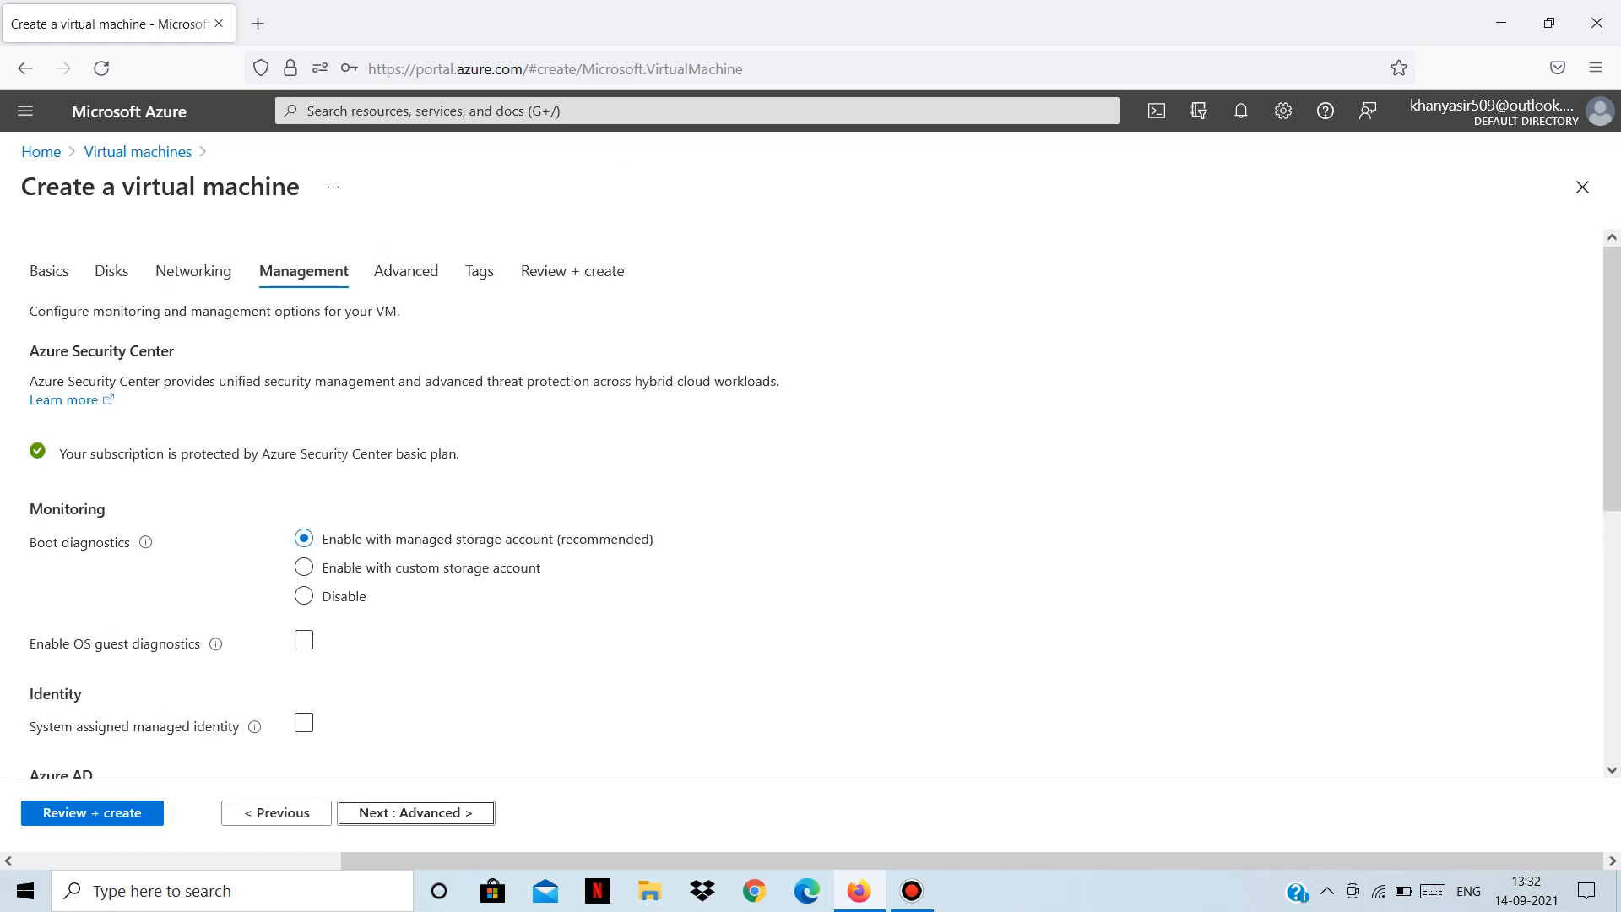
# Set Boot diagnostics to Disable and advance to the Advanced settings.
pyautogui.scroll(-2, 338, 557)
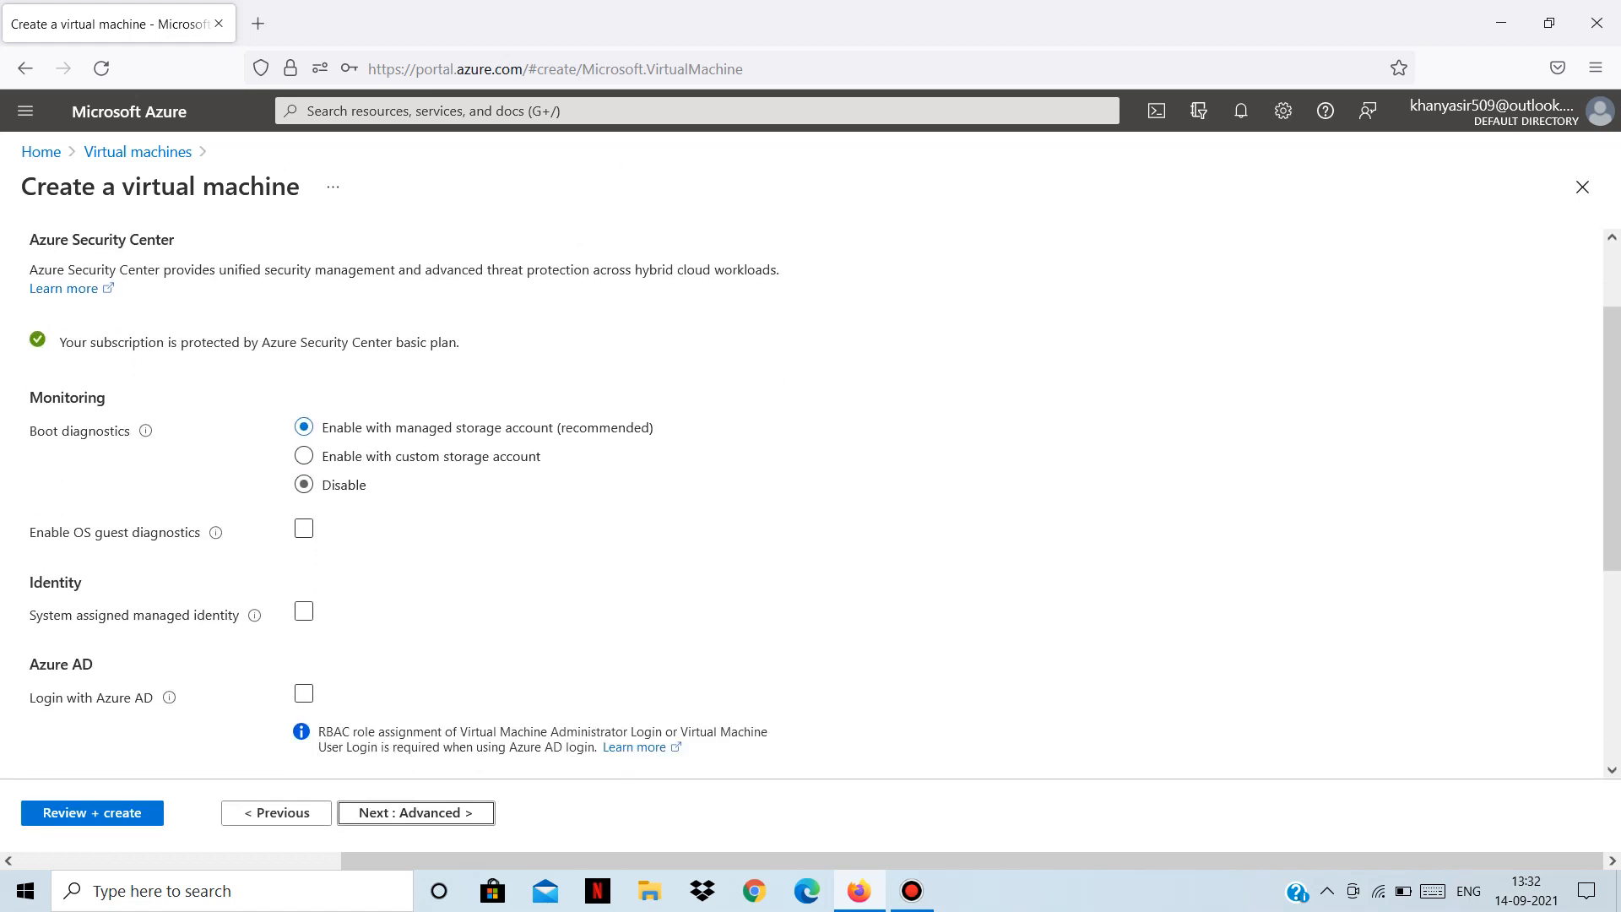
pyautogui.click(304, 485)
pyautogui.click(415, 812)
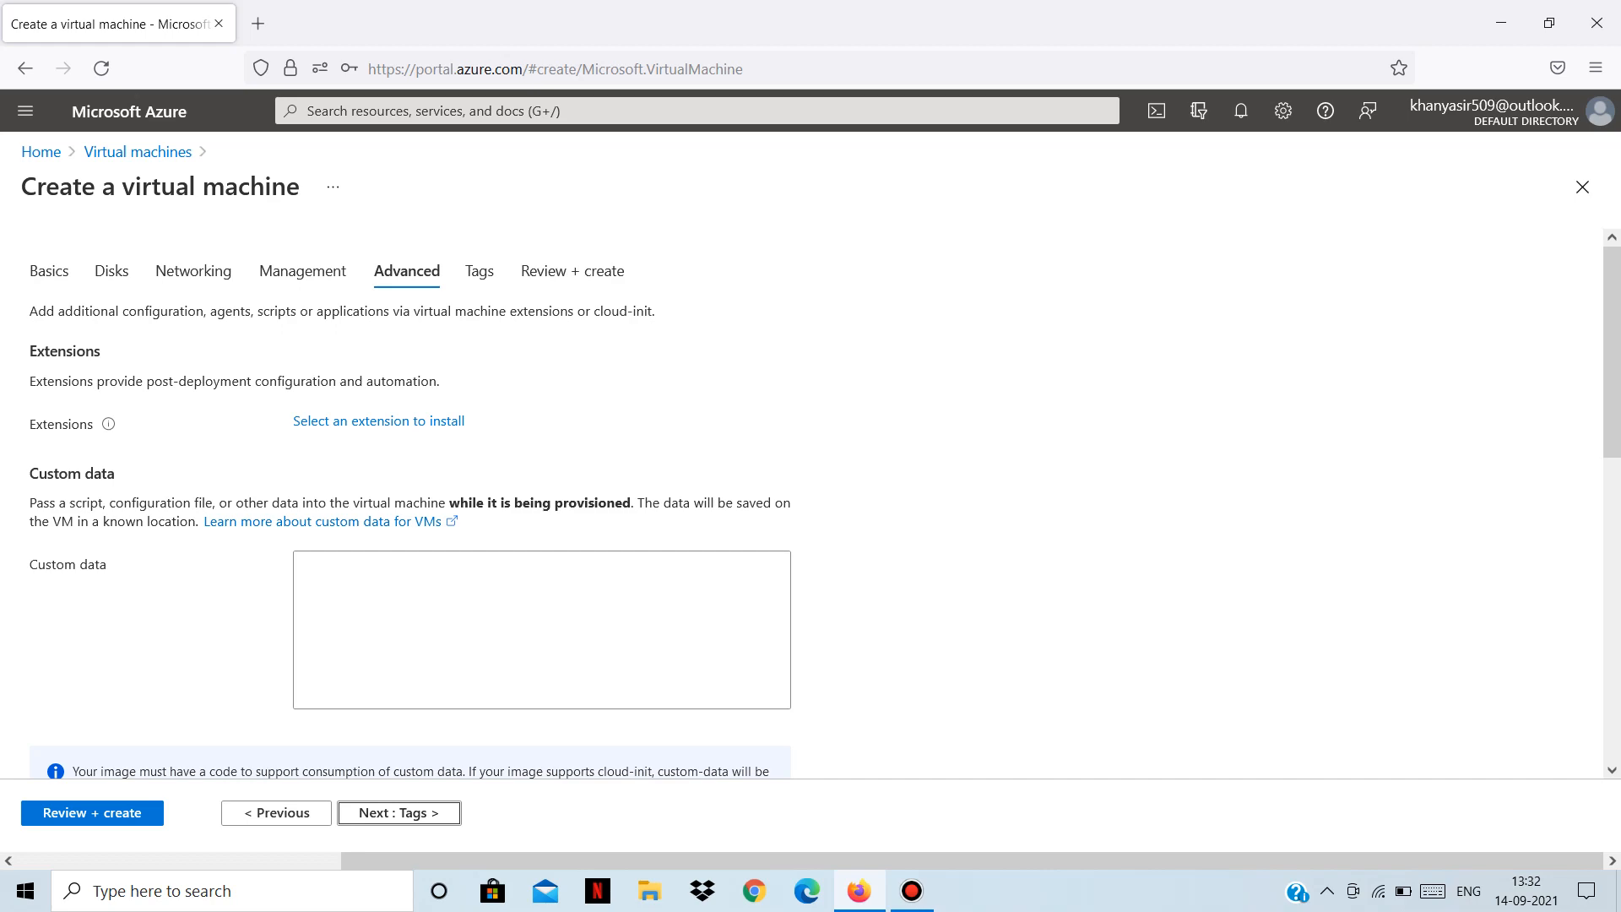
# Leave Advanced settings as is (no custom data, user data off, Gen 1) and advance to Tags.
pyautogui.scroll(-3, 405, 624)
pyautogui.scroll(3, 405, 624)
pyautogui.click(438, 612)
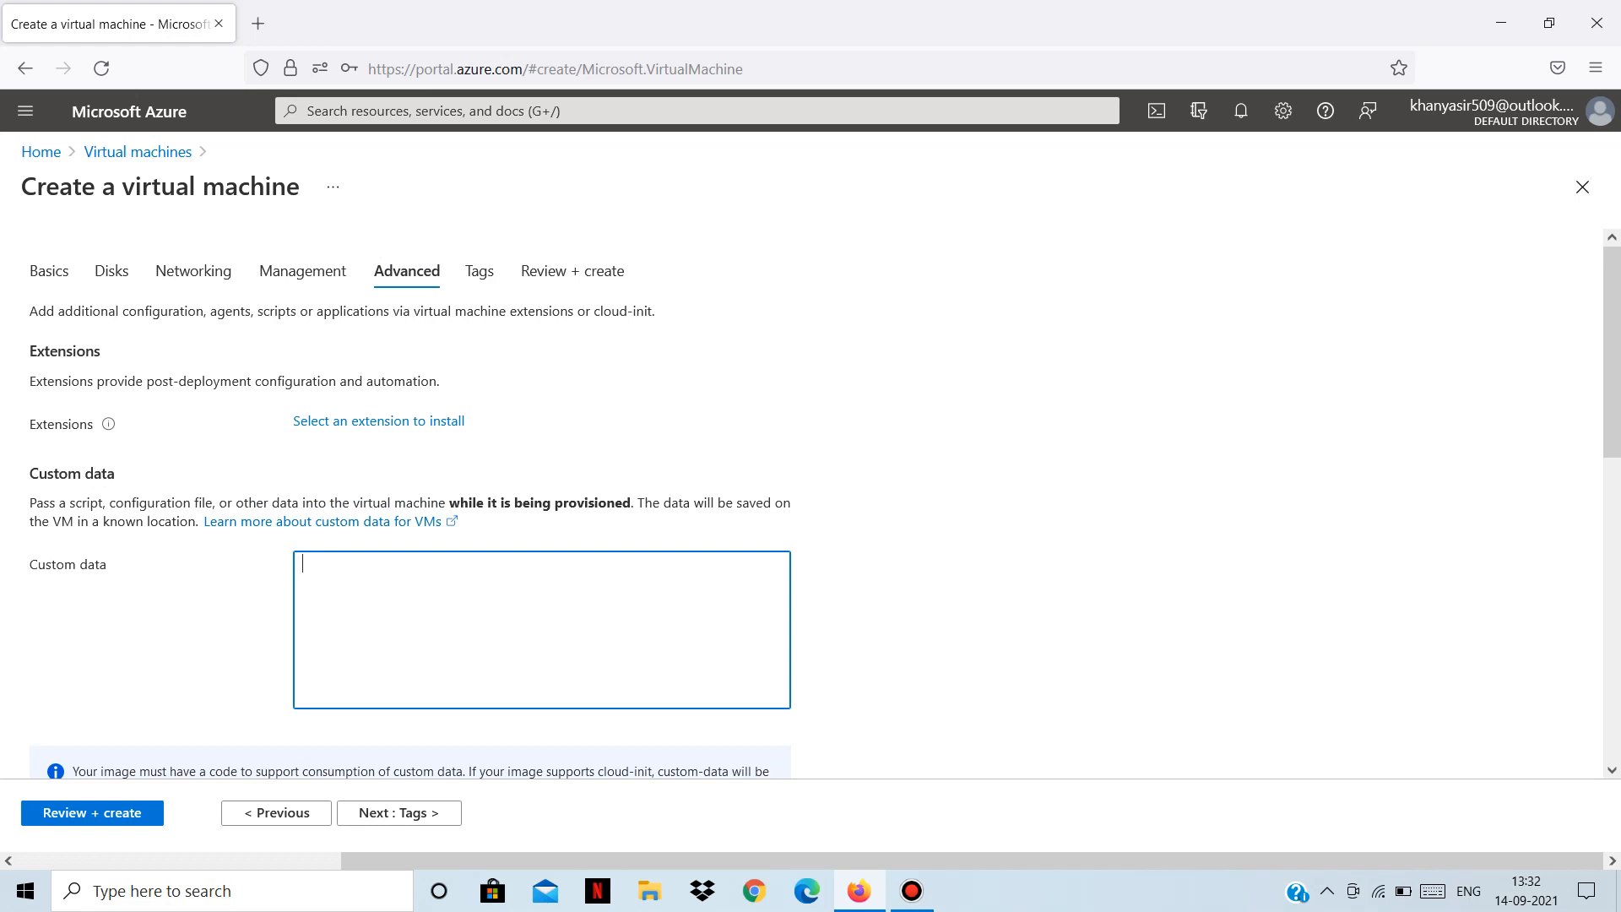
pyautogui.scroll(-1, 811, 507)
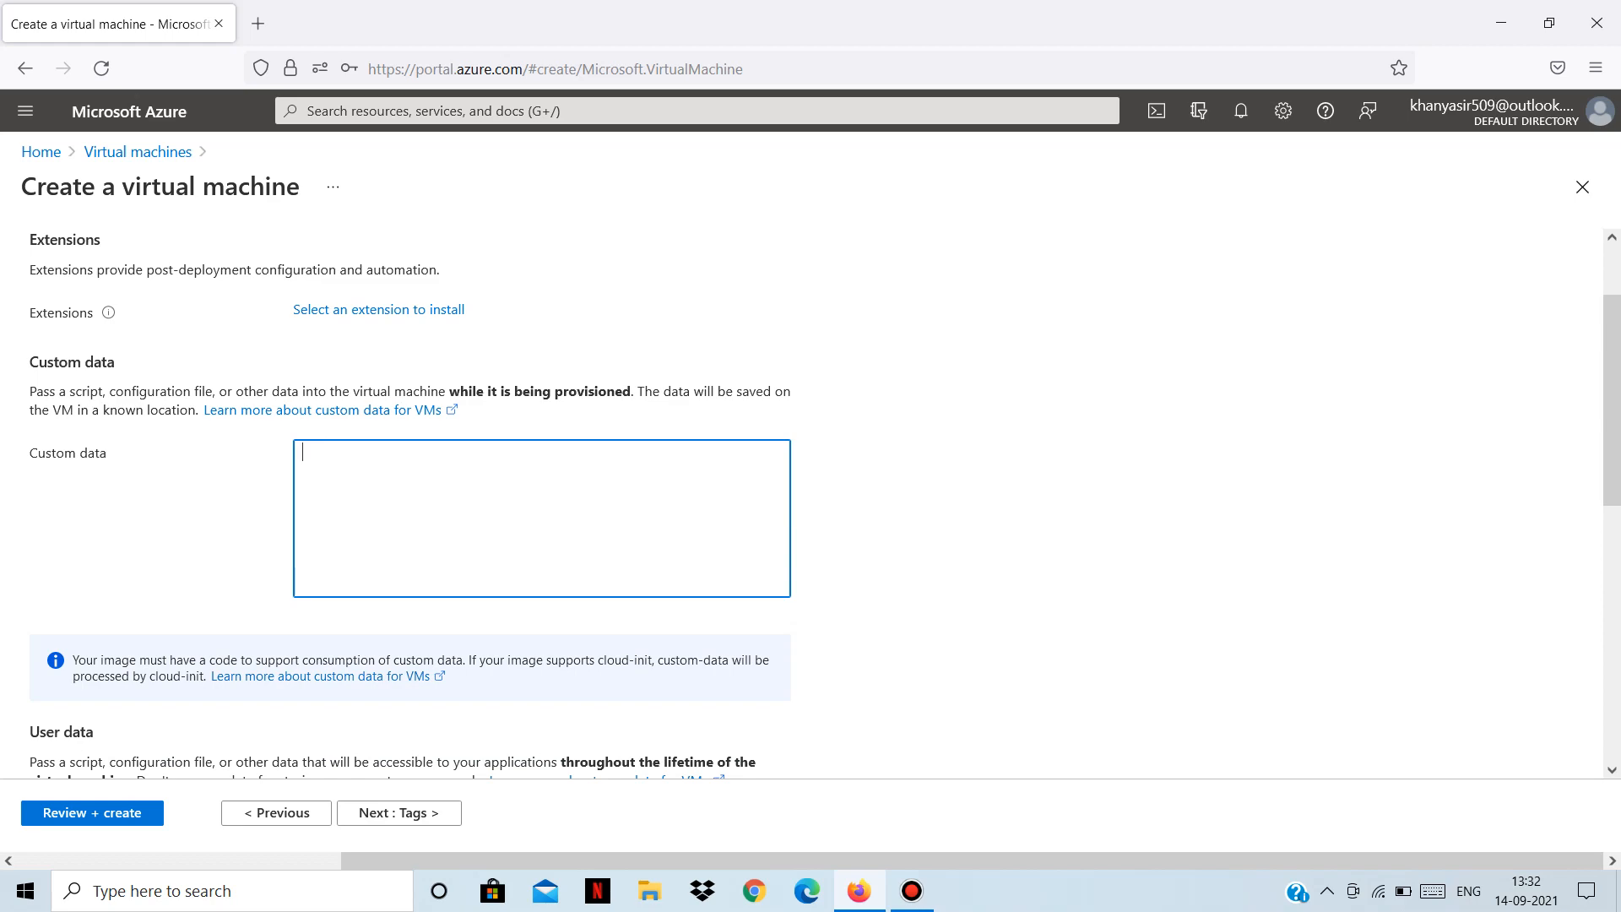
pyautogui.scroll(-2, 810, 506)
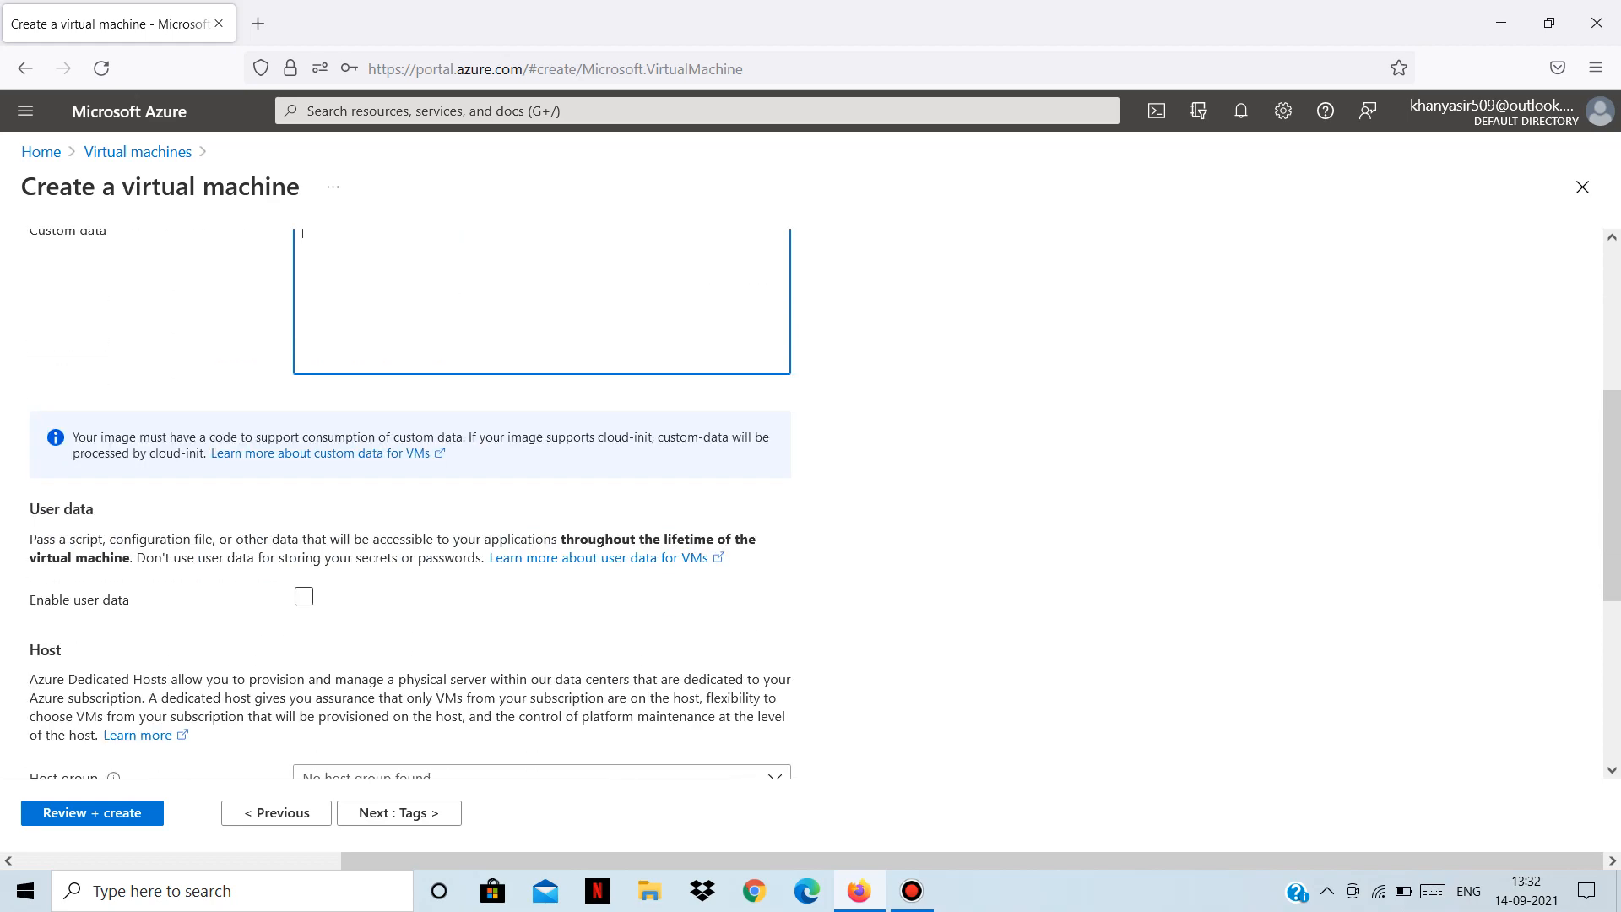
pyautogui.scroll(2, 811, 506)
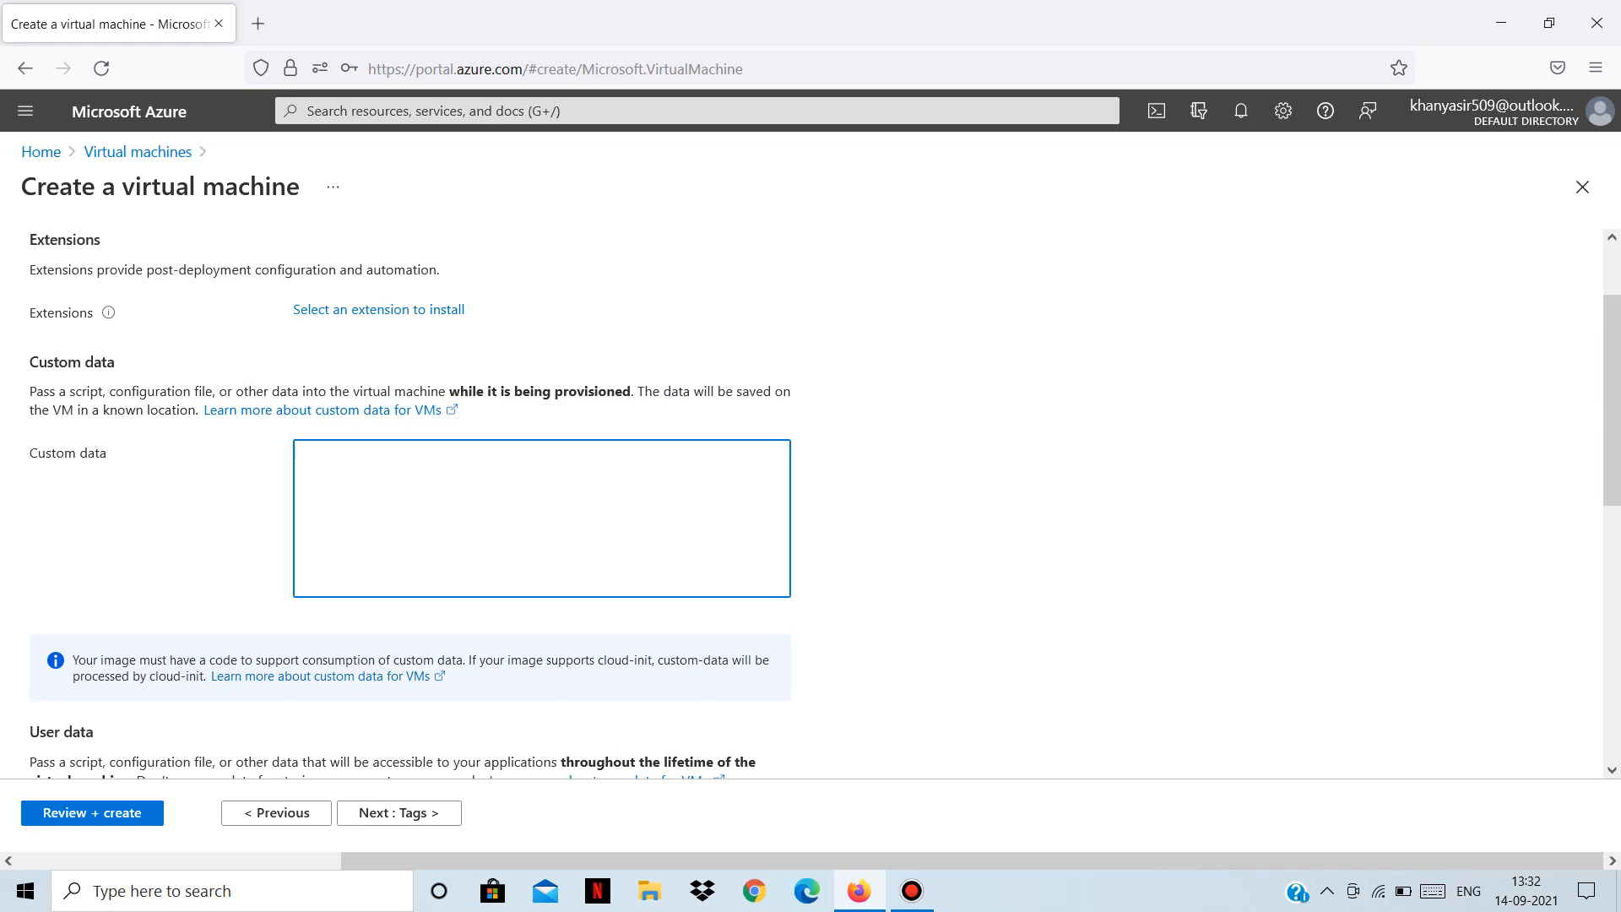
pyautogui.scroll(-3, 541, 506)
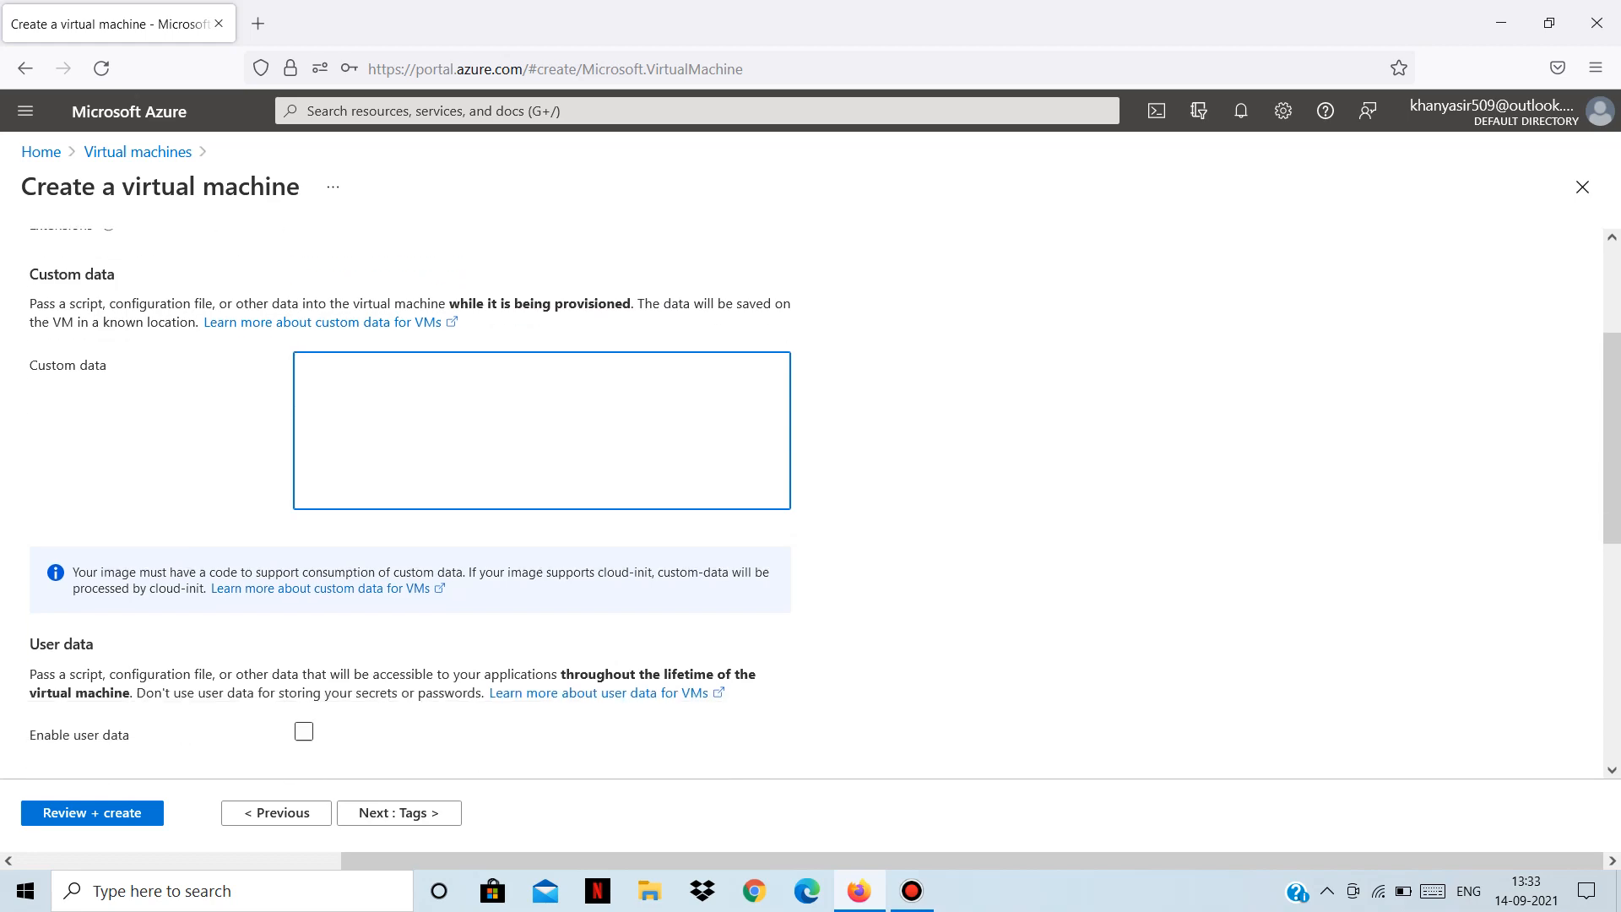
pyautogui.scroll(-3, 540, 507)
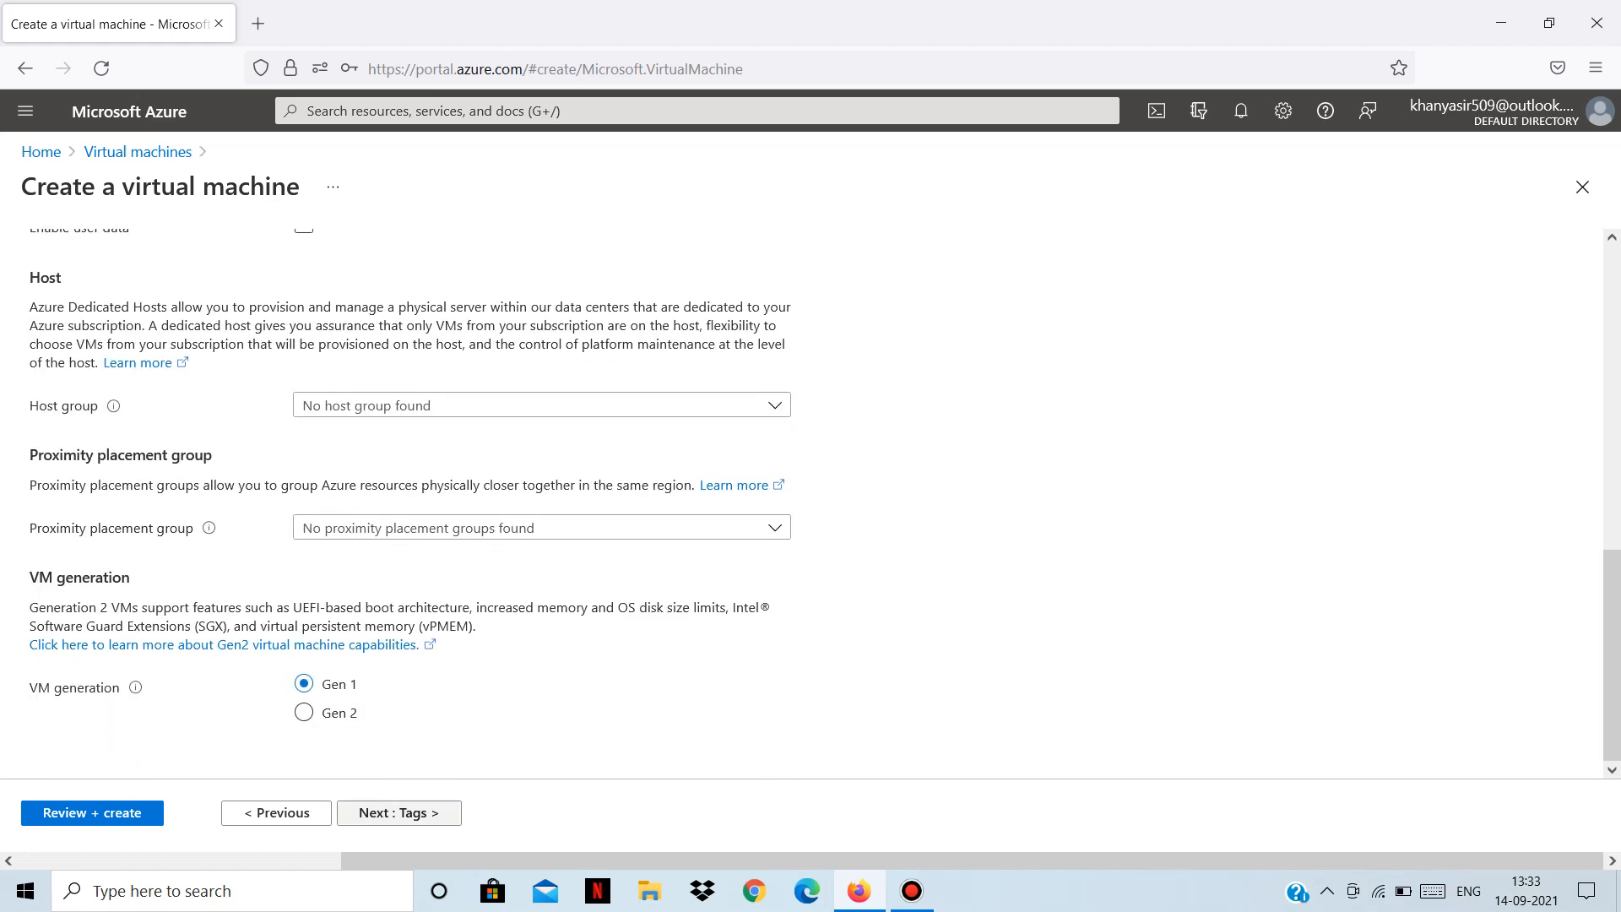
pyautogui.click(398, 812)
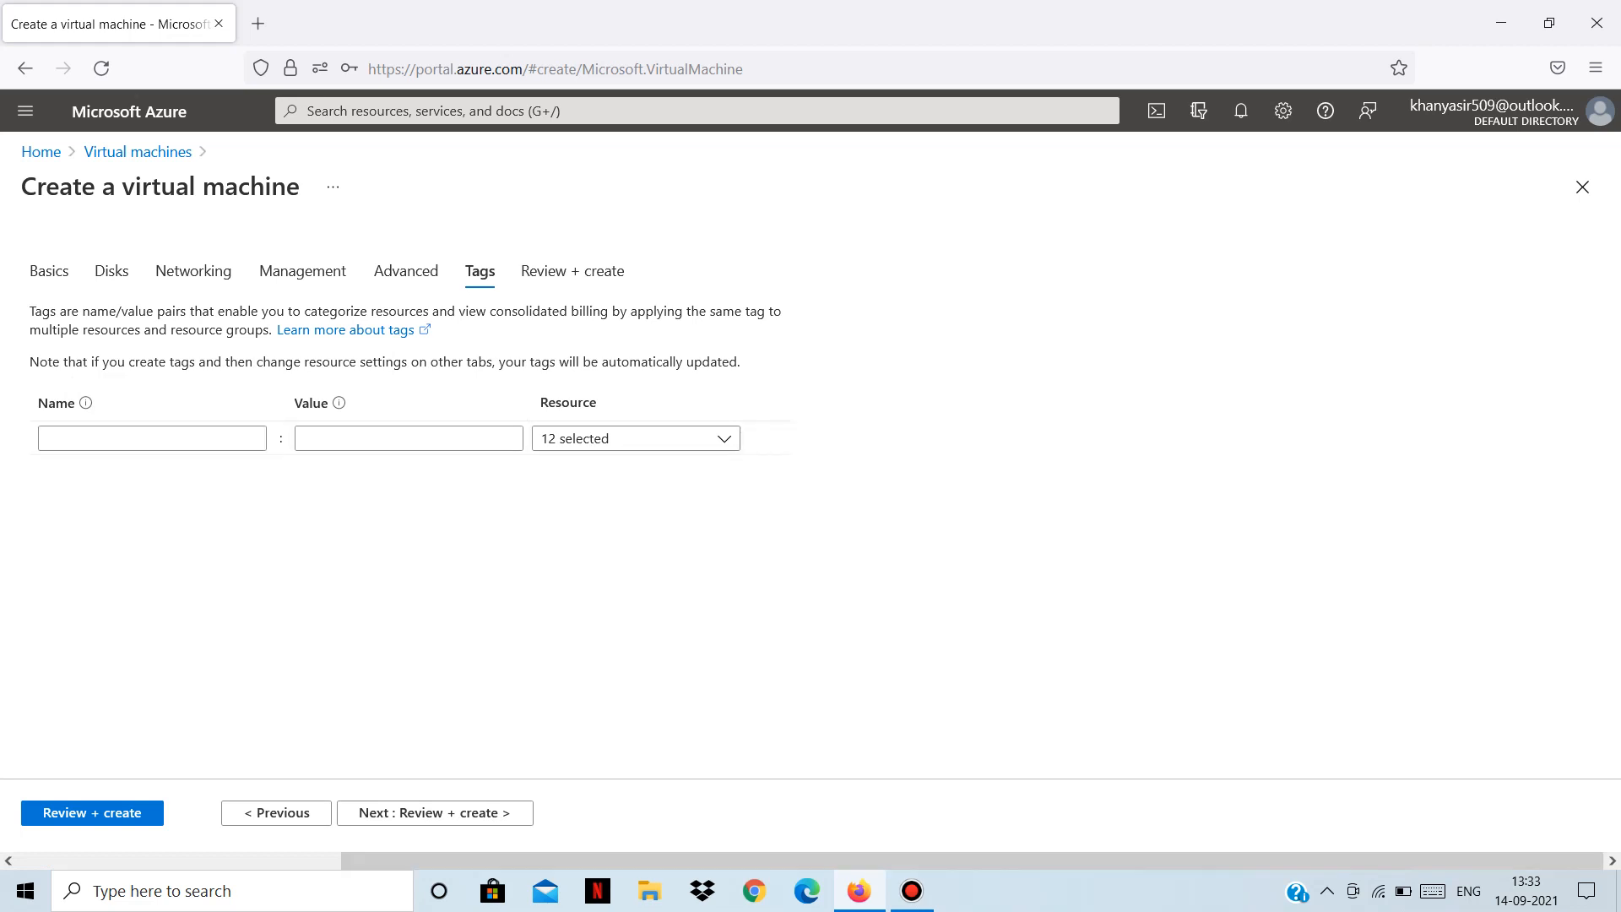
# Advance to Review + create, where test-win-vm validates at 9.3659 INR/hr.
pyautogui.click(504, 813)
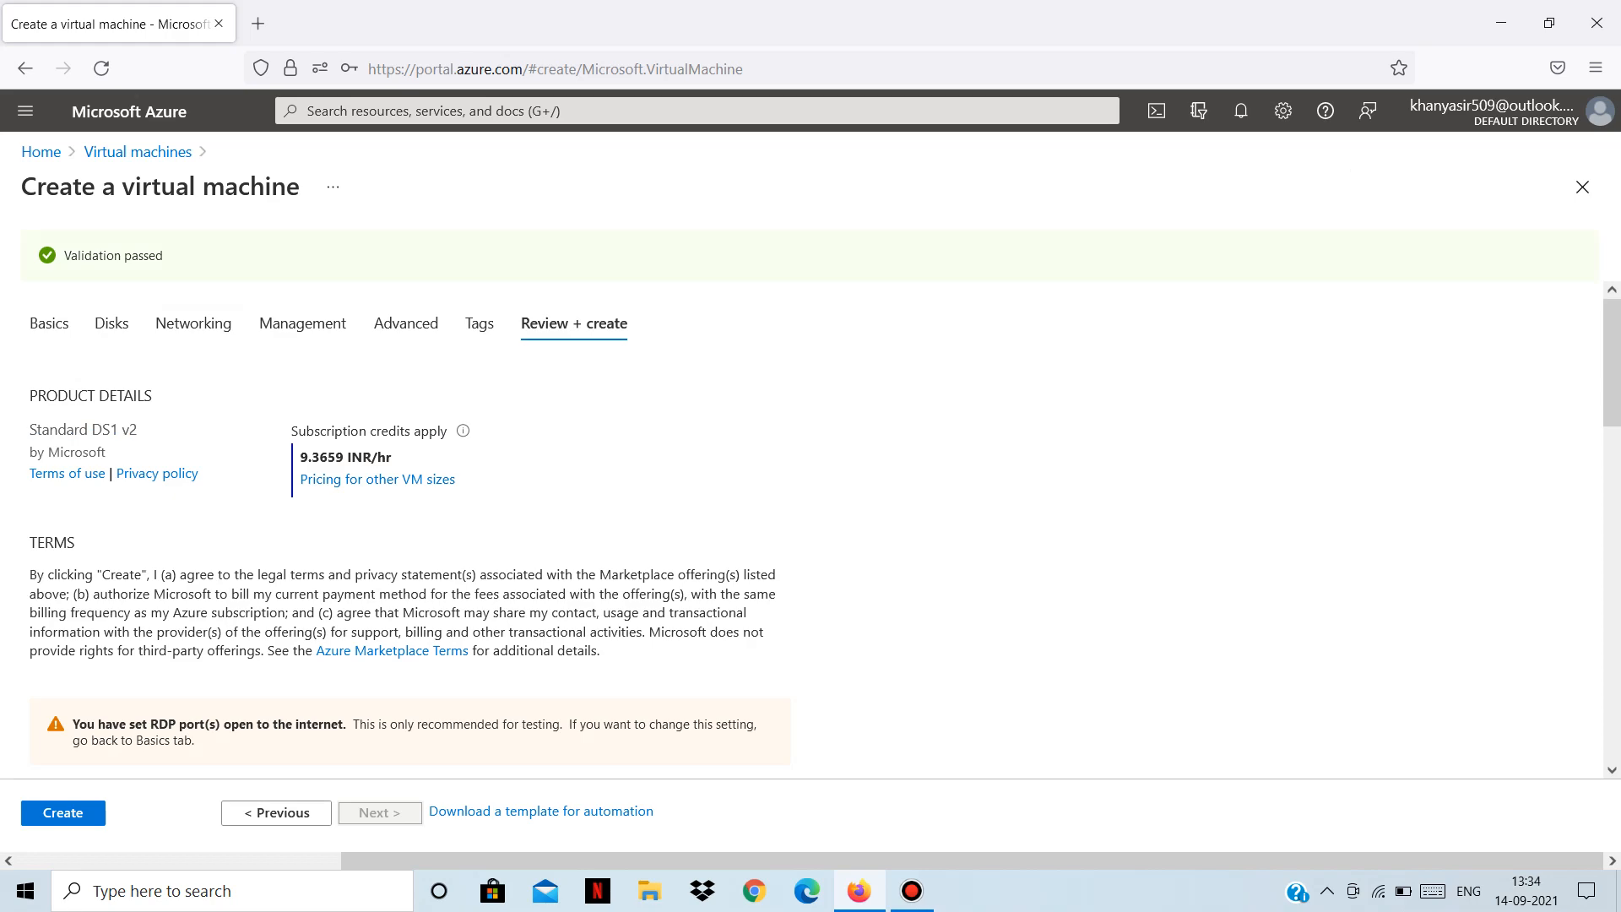
# Highlight the 9.3659 INR/hr hourly price in the review summary.
pyautogui.scroll(-15, 815, 530)
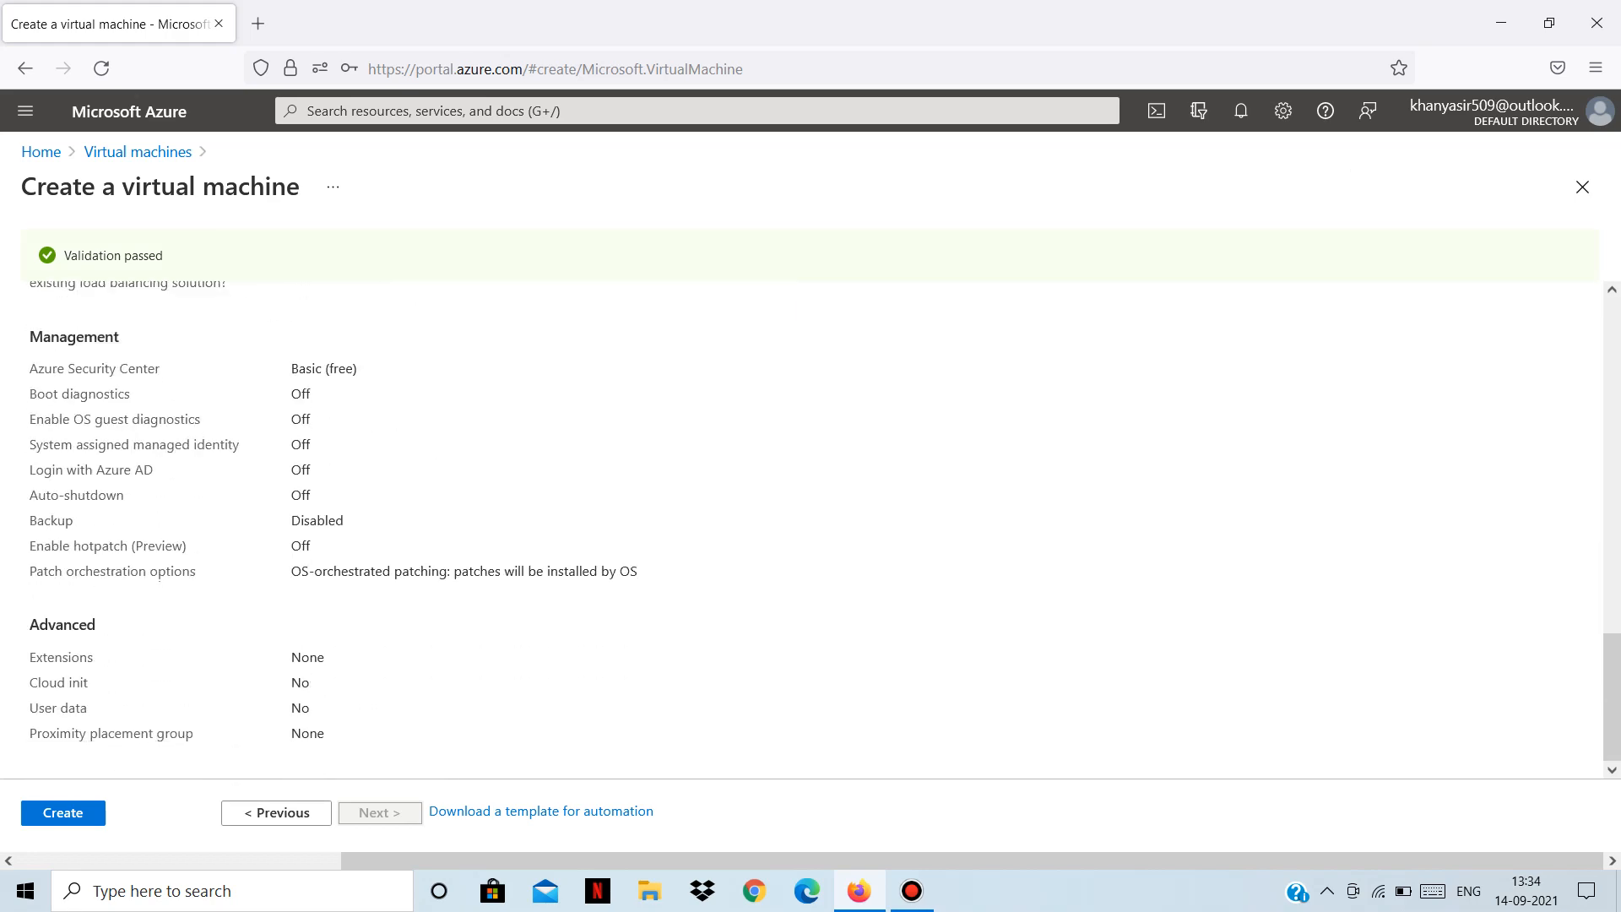
pyautogui.scroll(15, 815, 530)
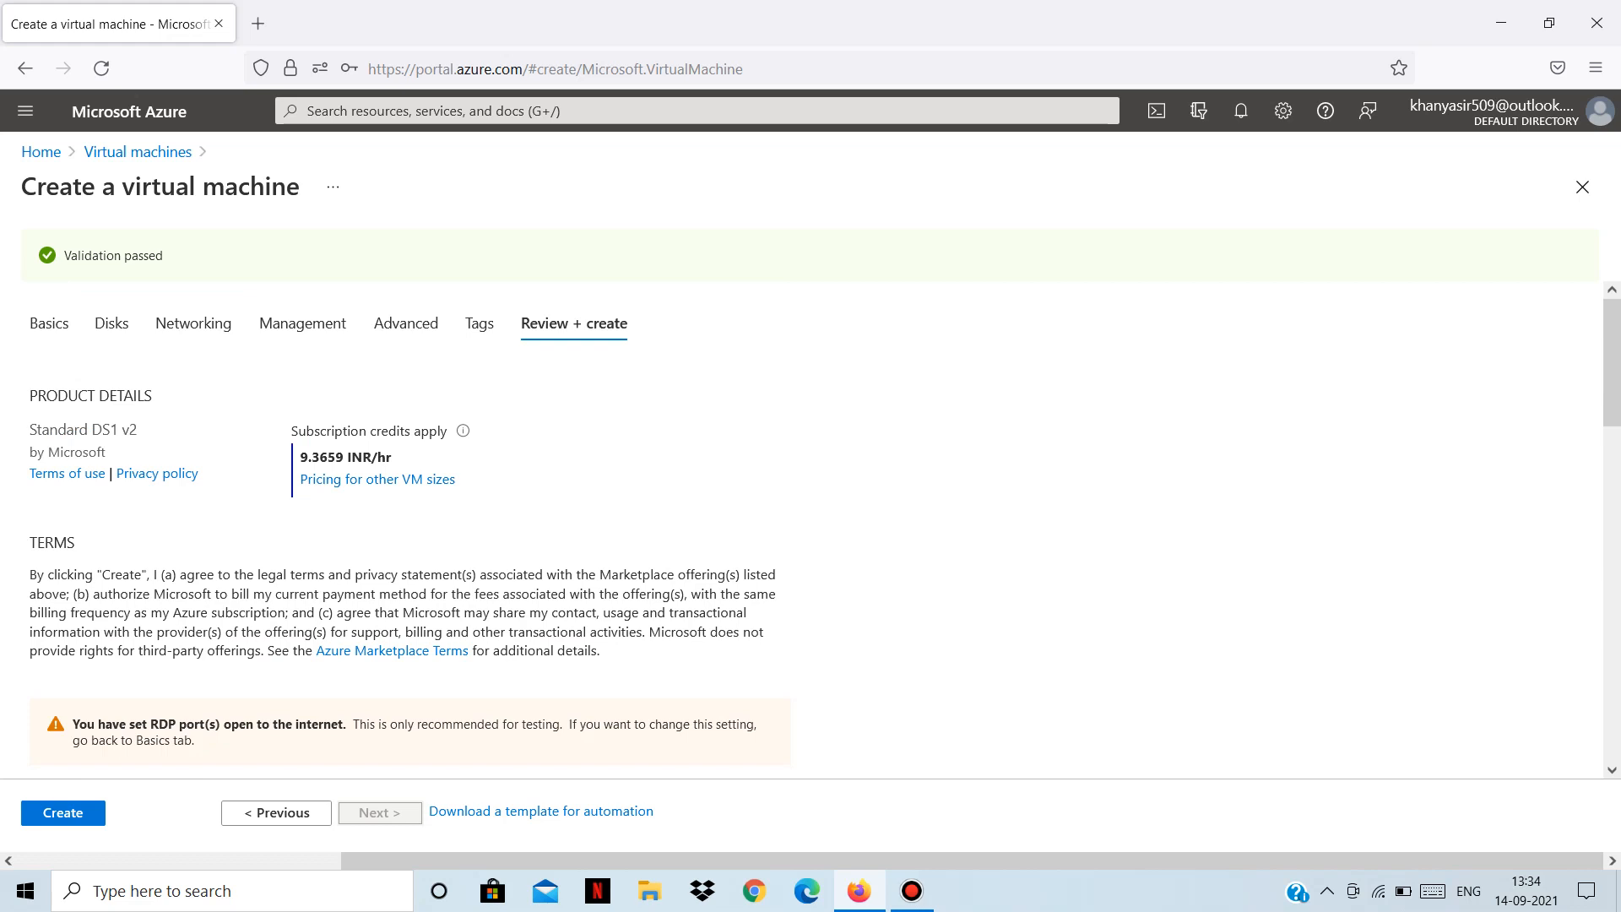
pyautogui.moveTo(300, 456); pyautogui.dragTo(393, 456)
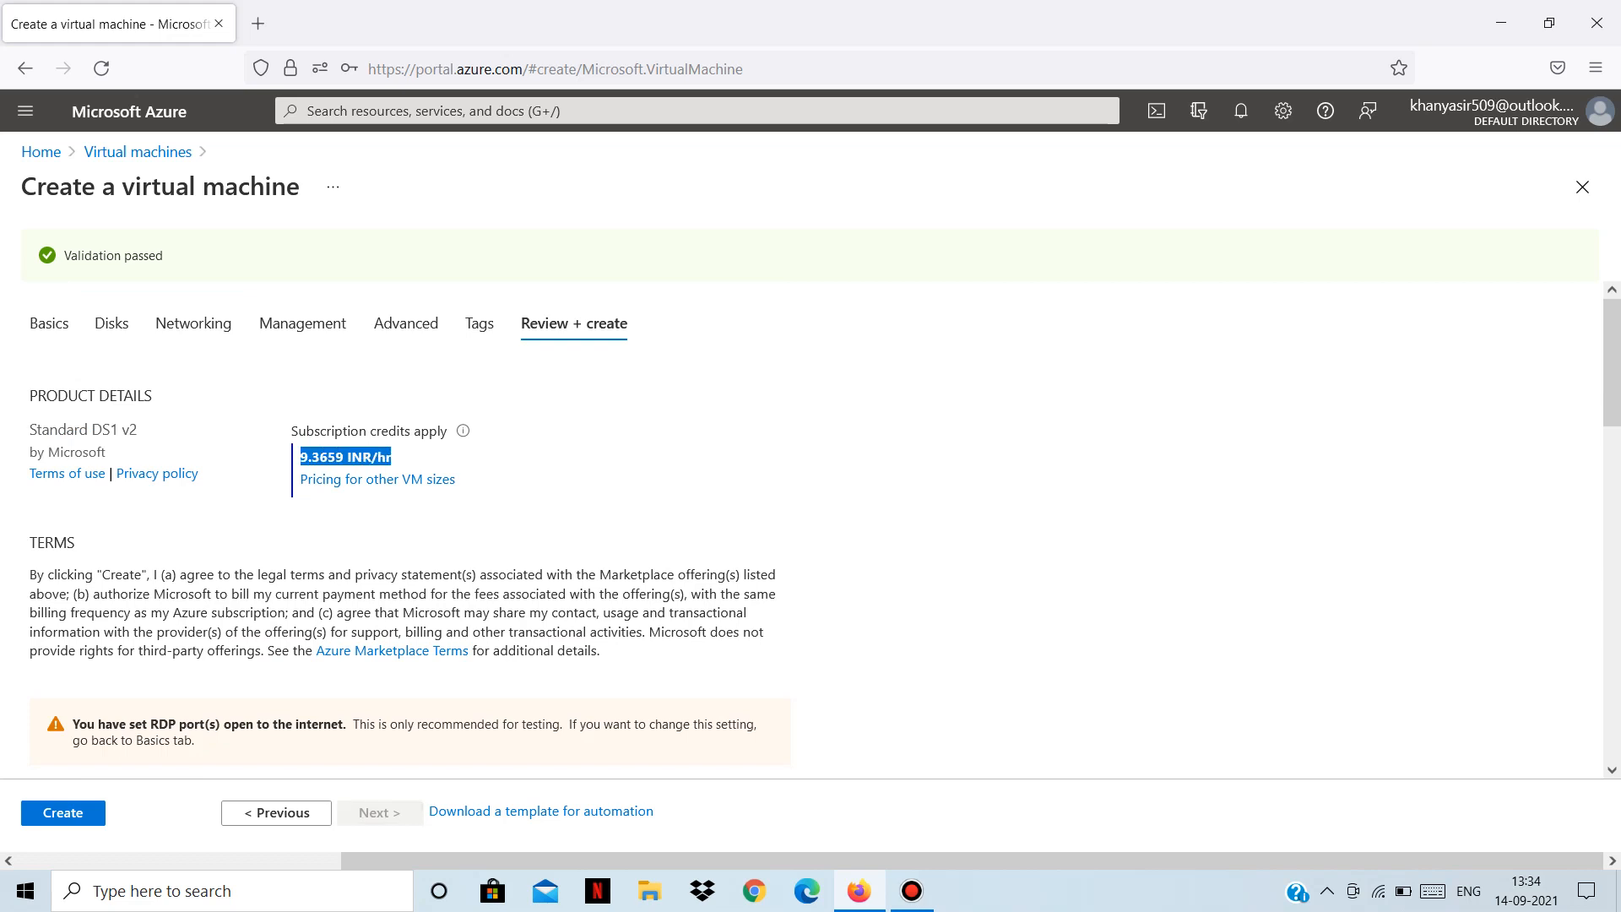
pyautogui.click(393, 457)
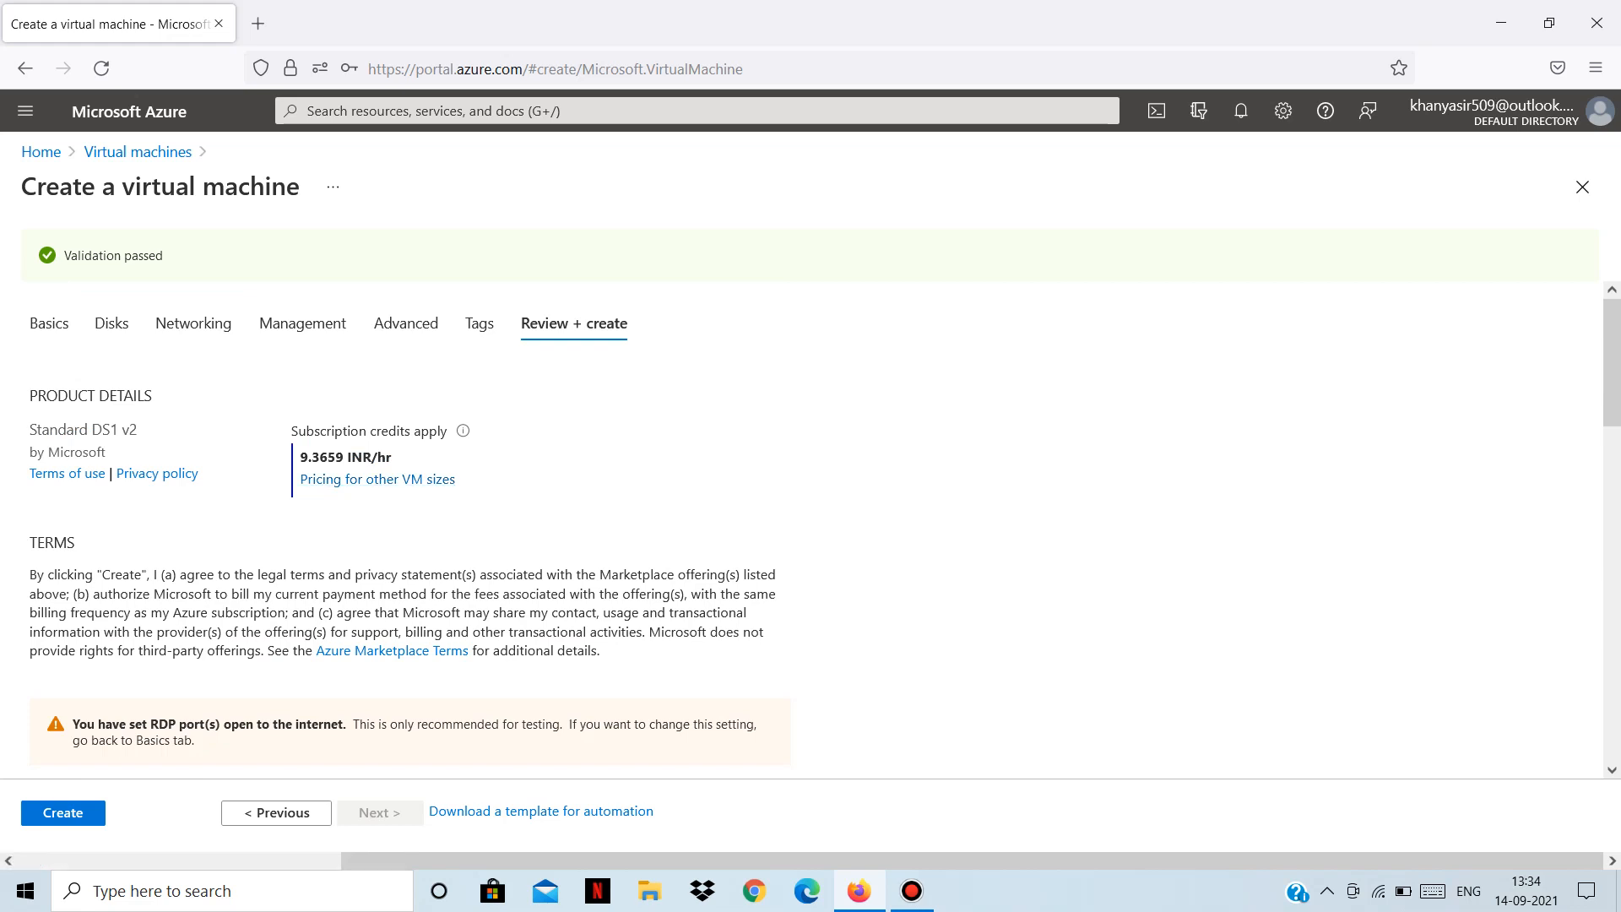
# Check the remaining summary settings and bring up the deployment's automation template.
pyautogui.scroll(-5, 810, 529)
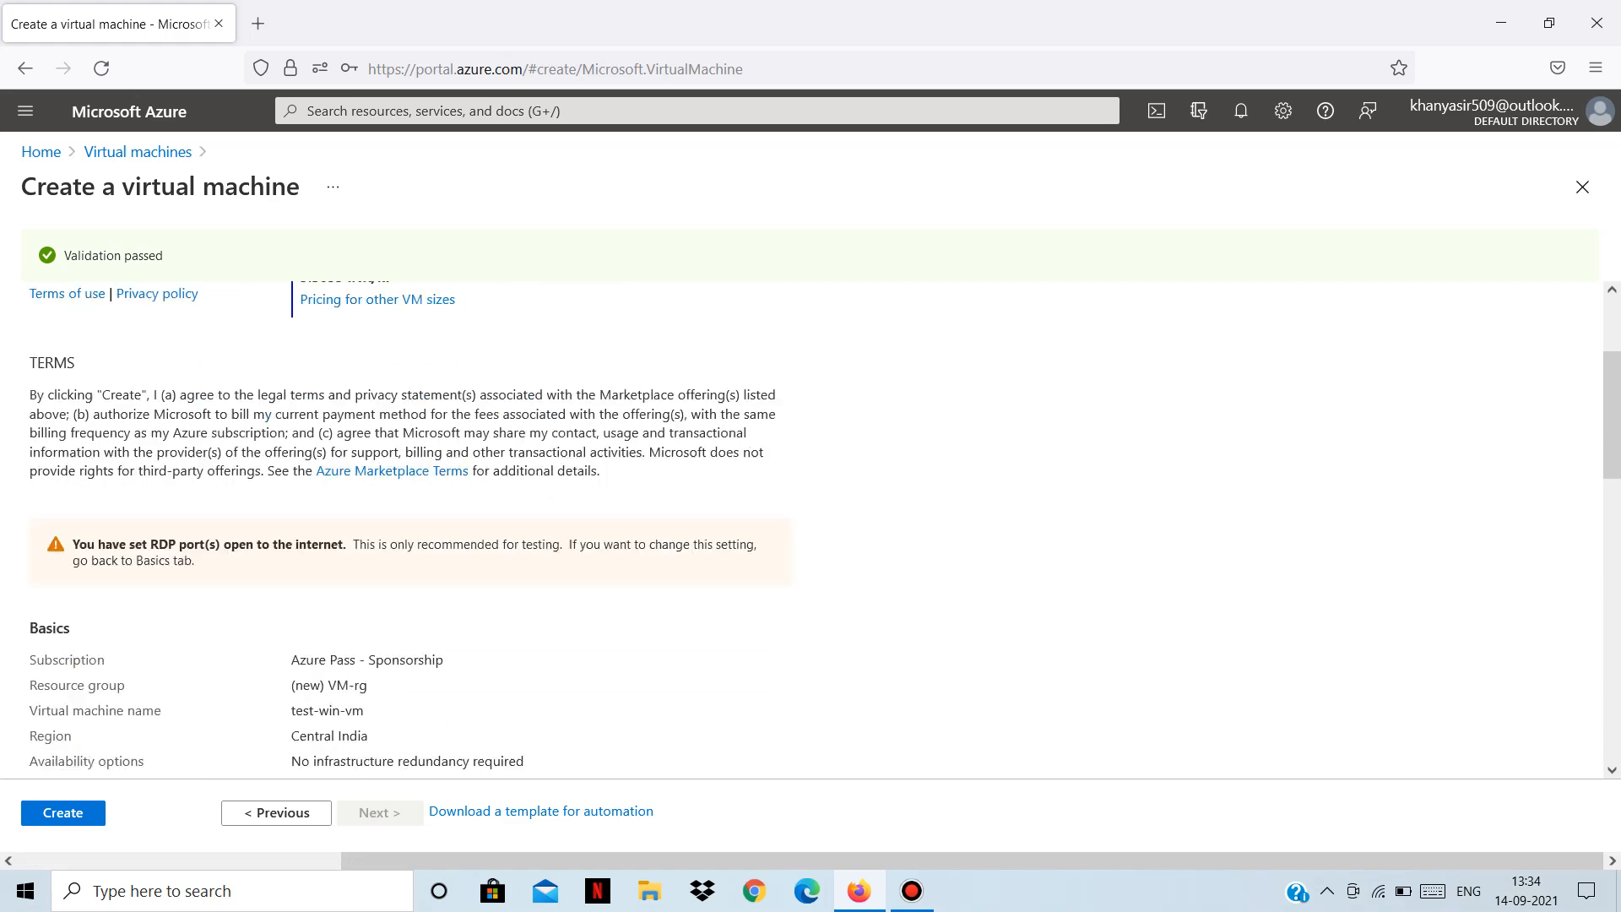
pyautogui.scroll(5, 811, 529)
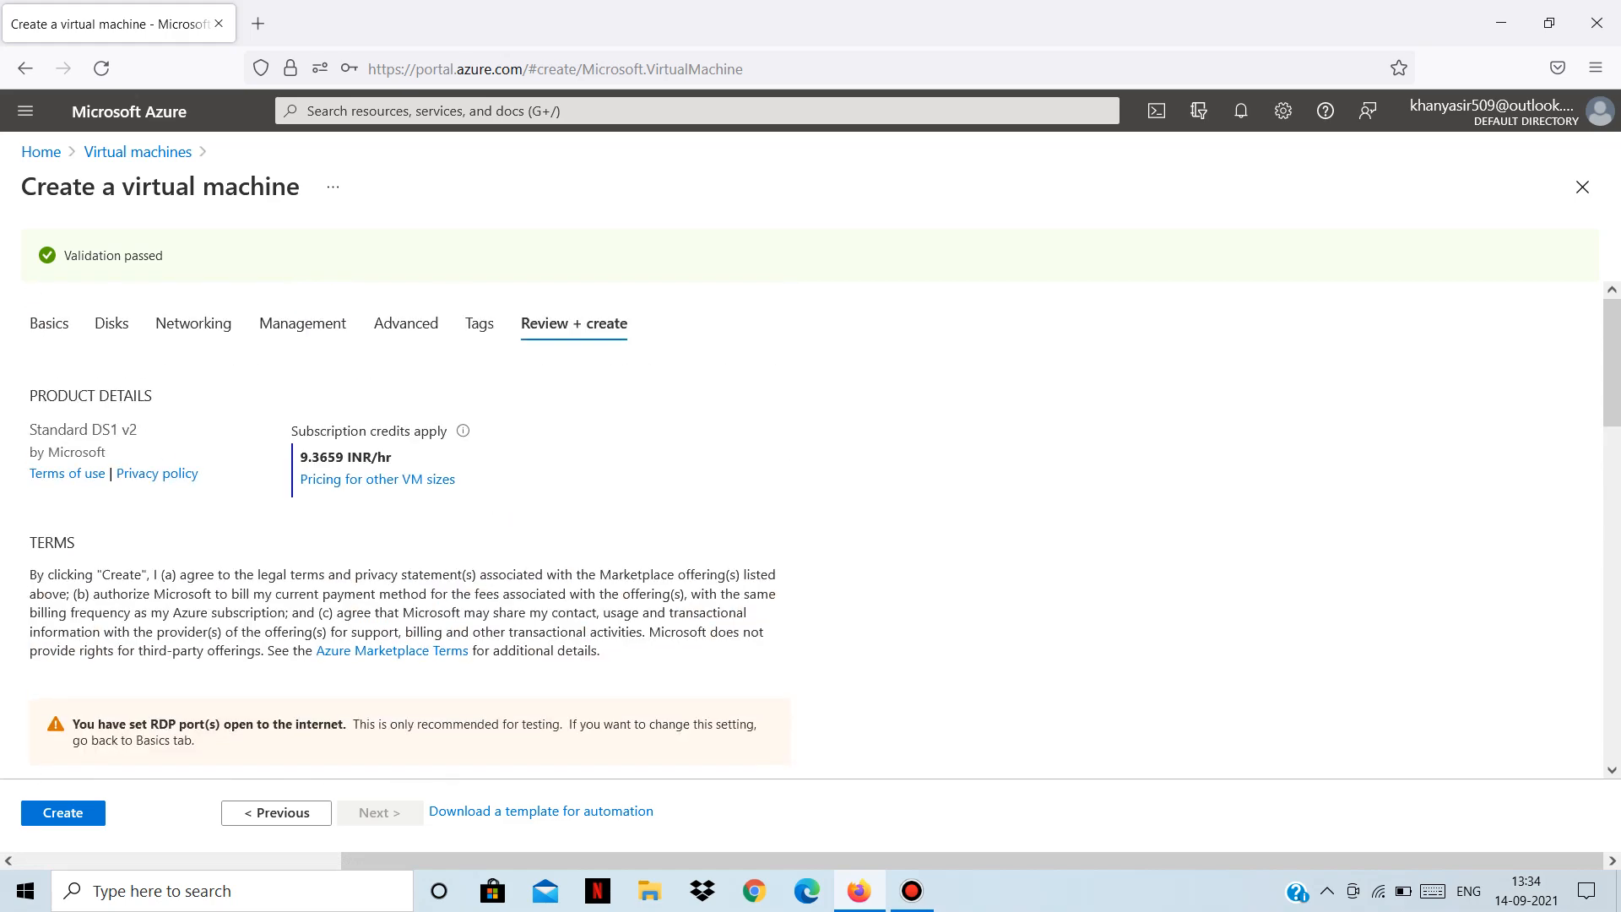
pyautogui.scroll(-1, 810, 529)
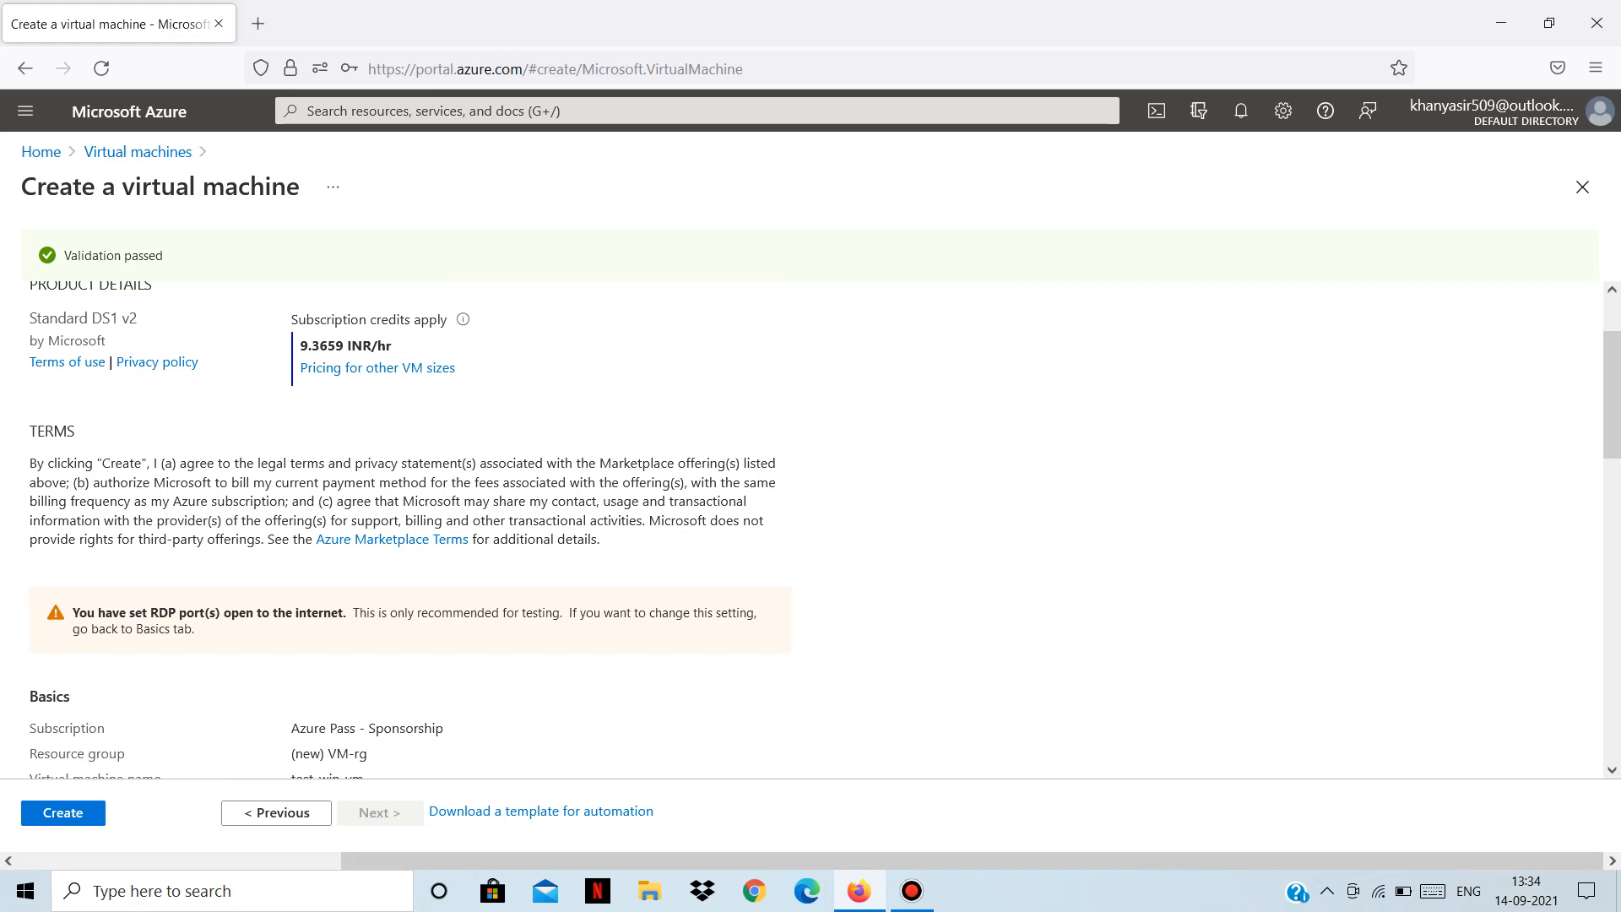
pyautogui.scroll(1, 810, 530)
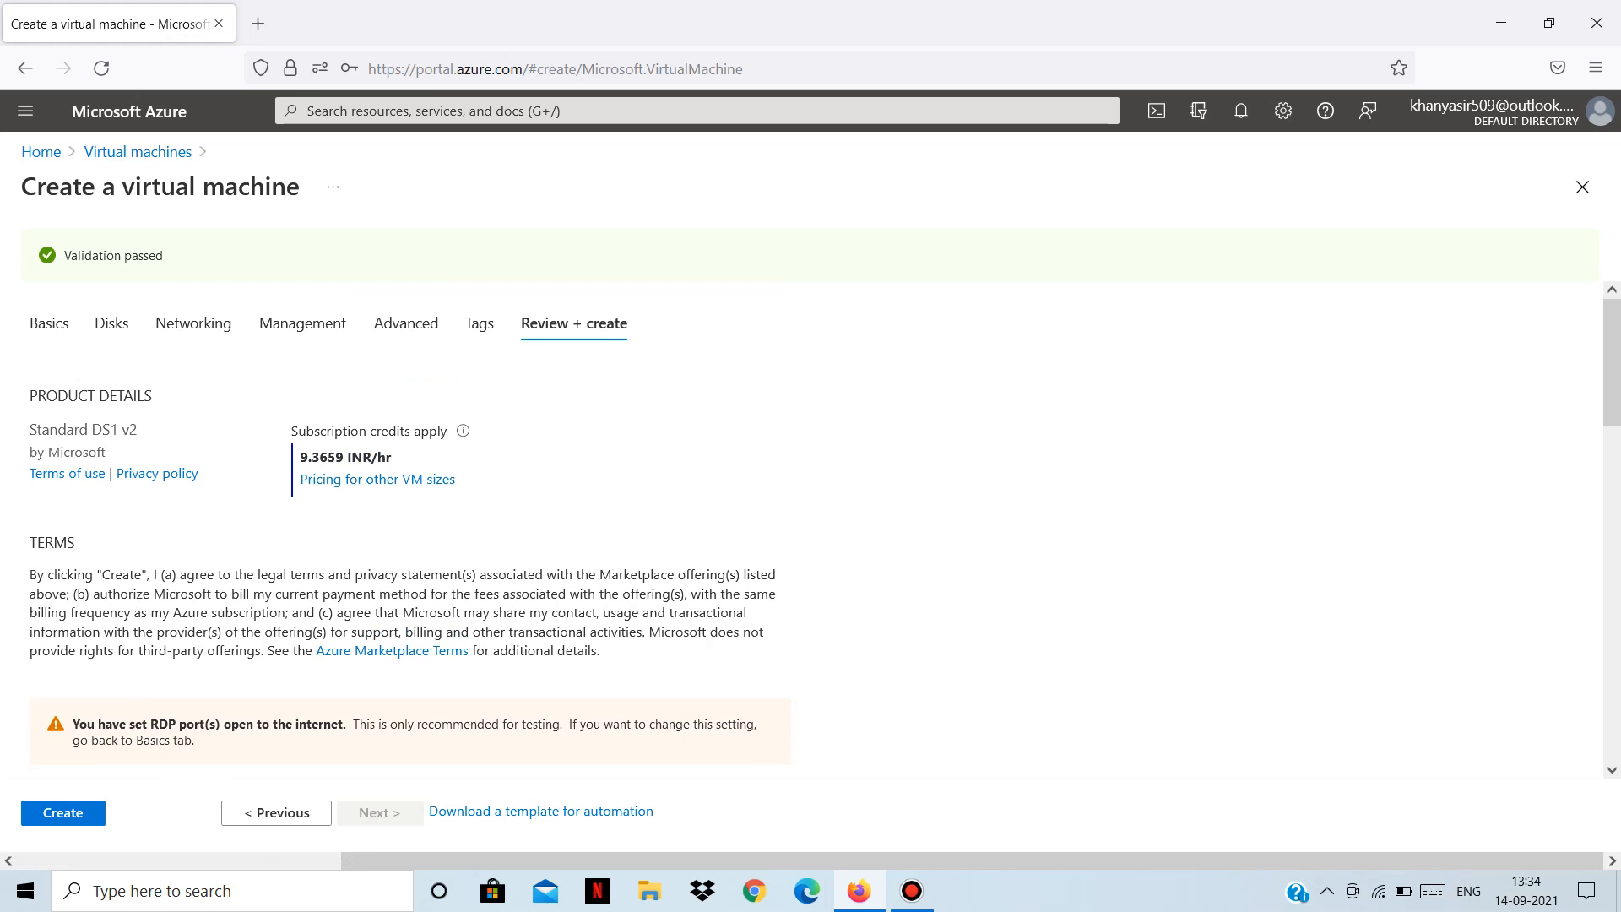
pyautogui.scroll(-1, 810, 529)
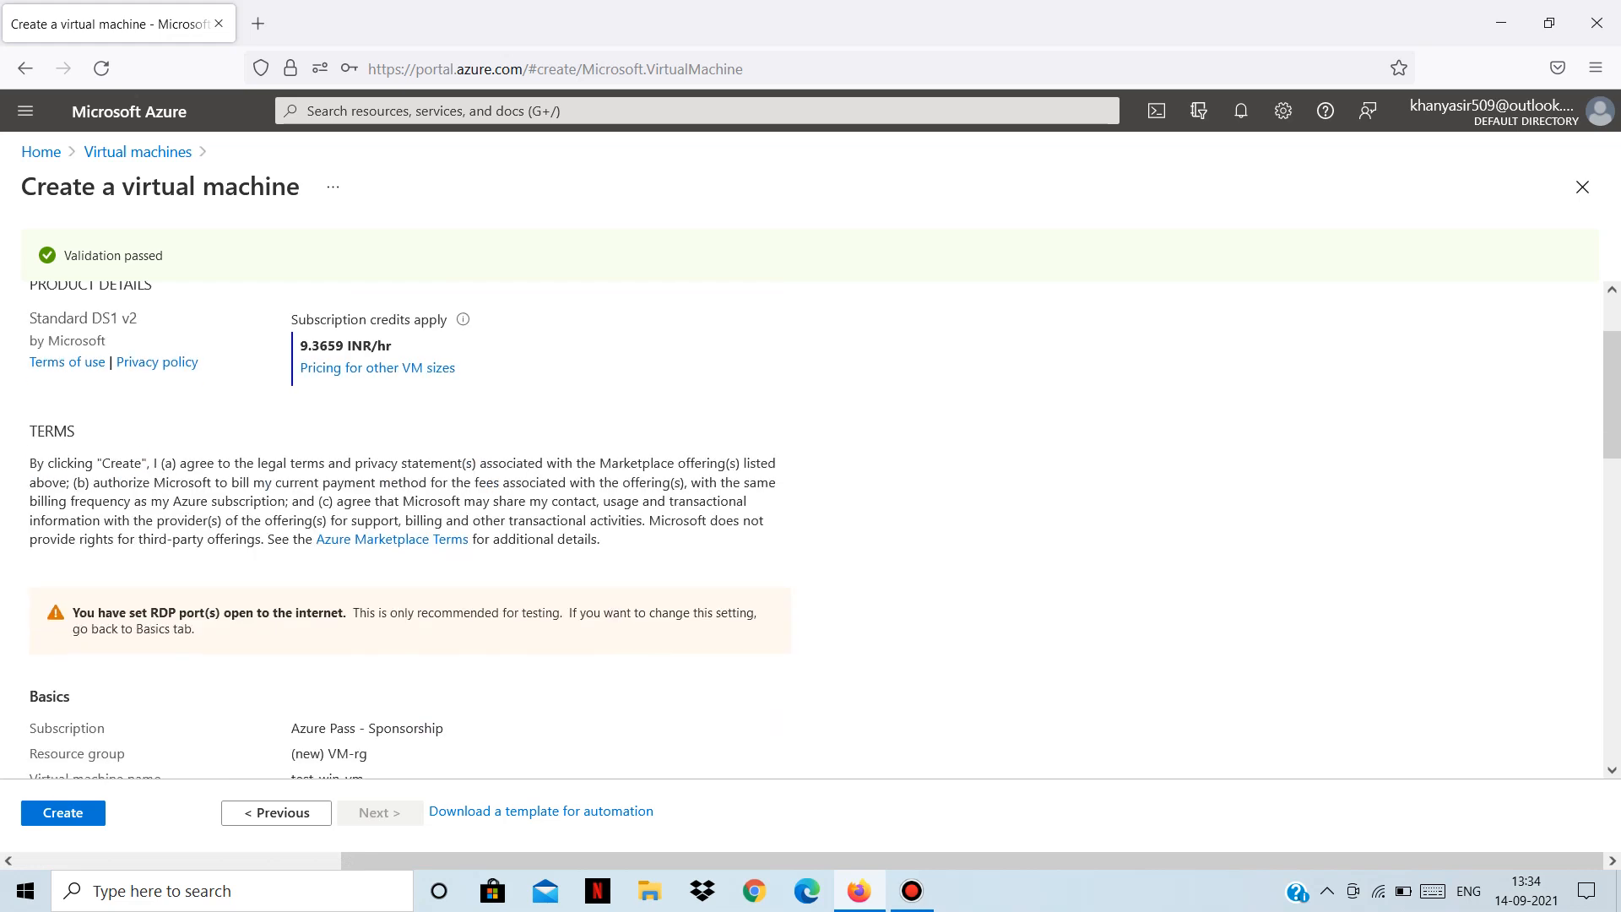
pyautogui.scroll(-7, 810, 529)
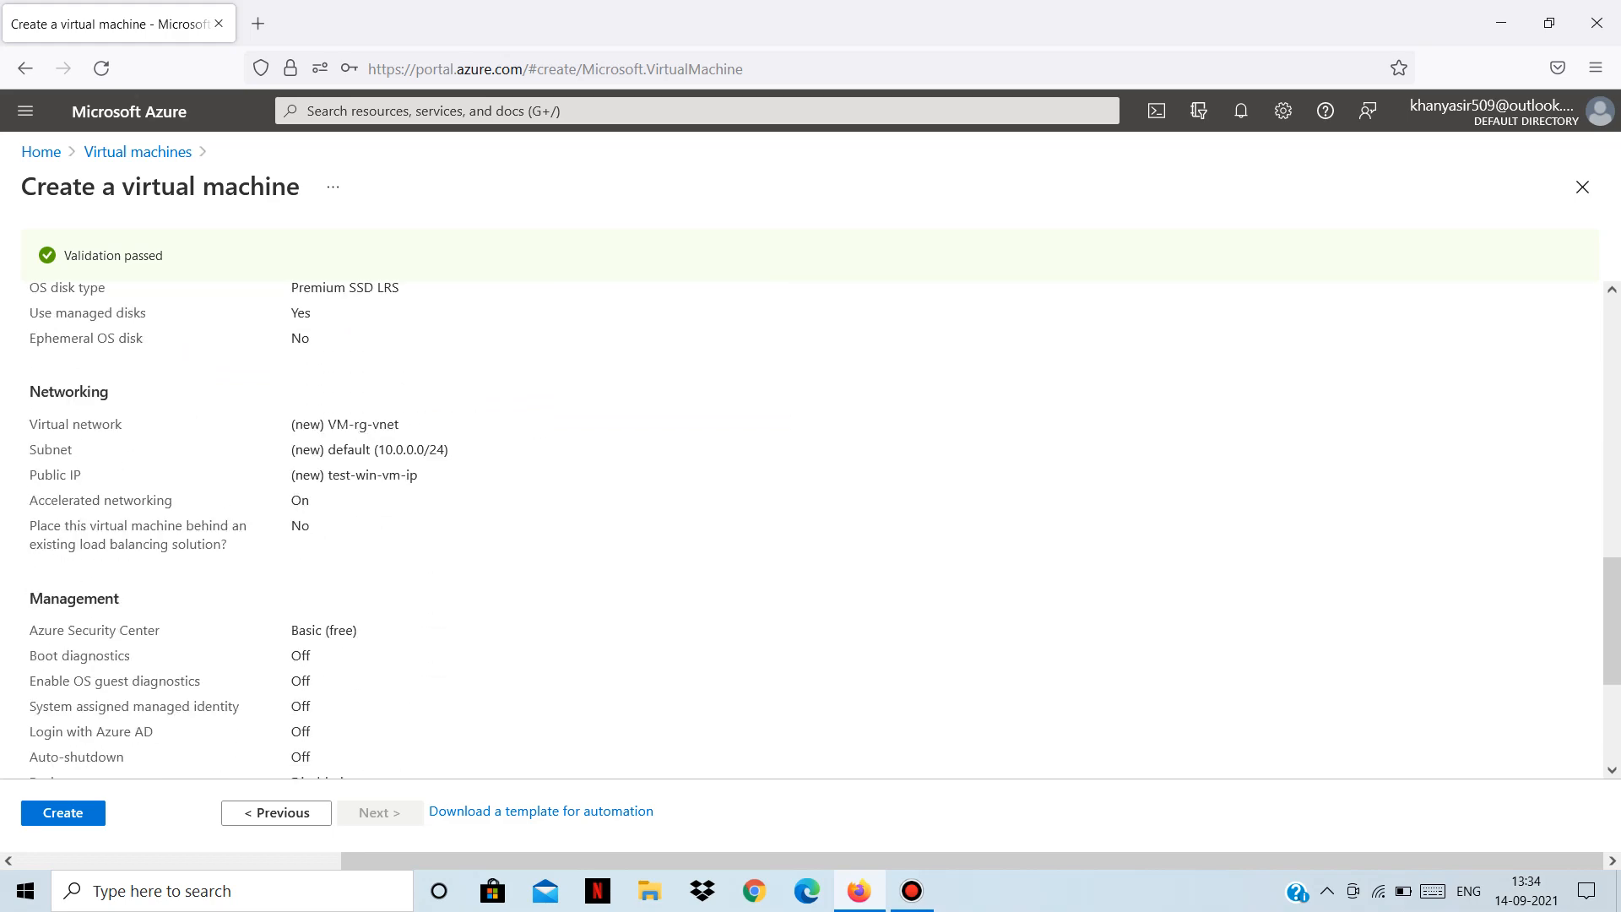
pyautogui.scroll(8, 392, 650)
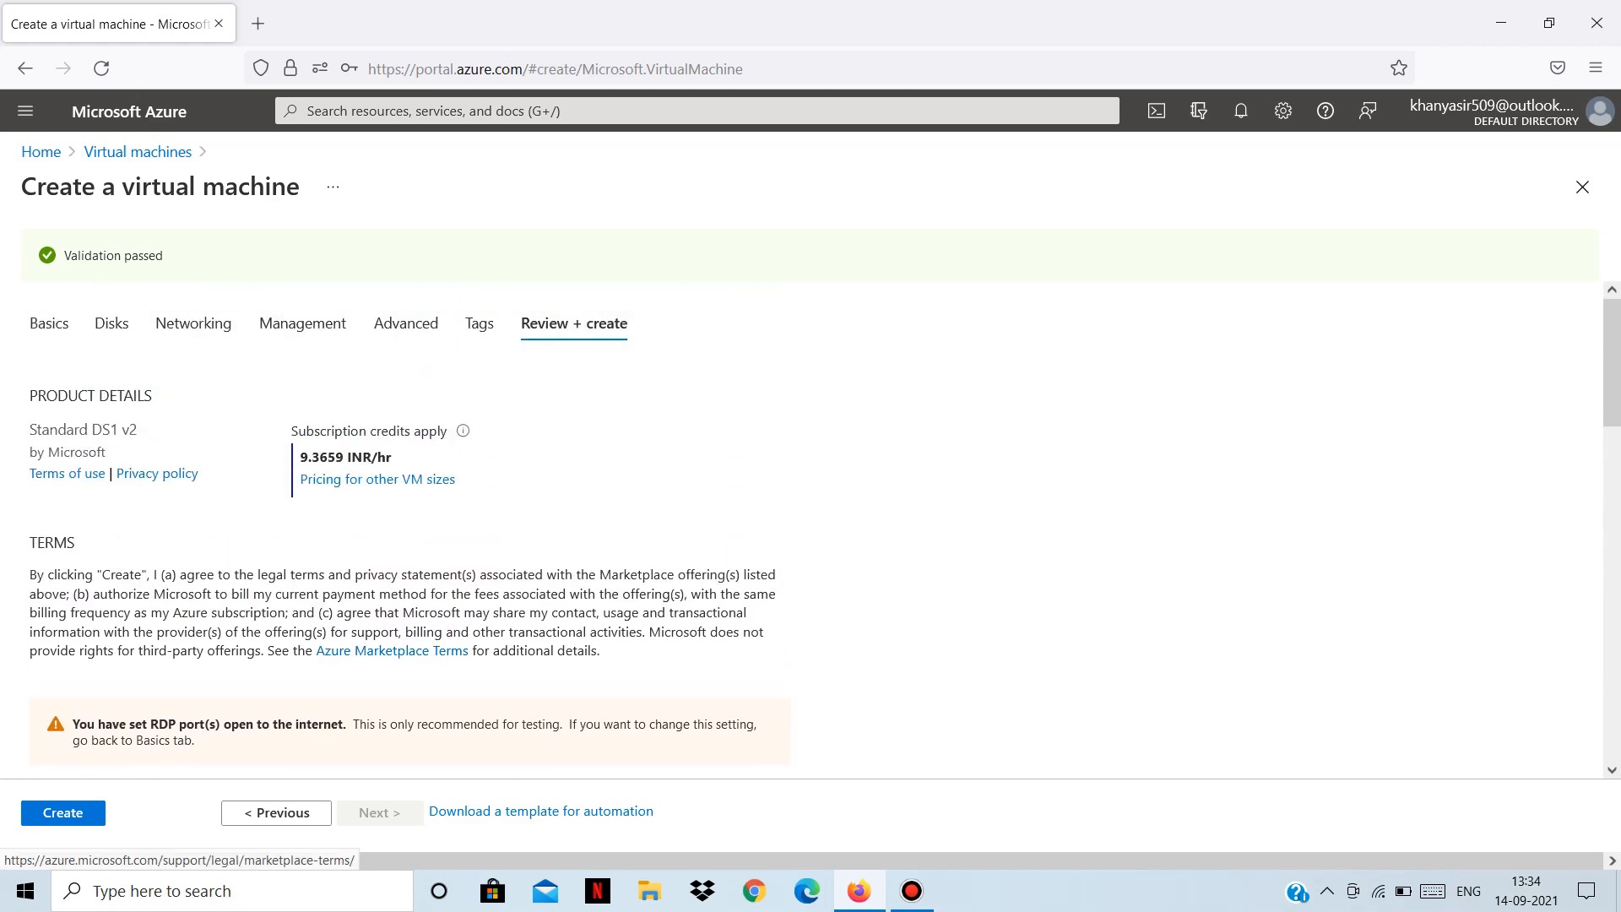
pyautogui.scroll(-3, 391, 650)
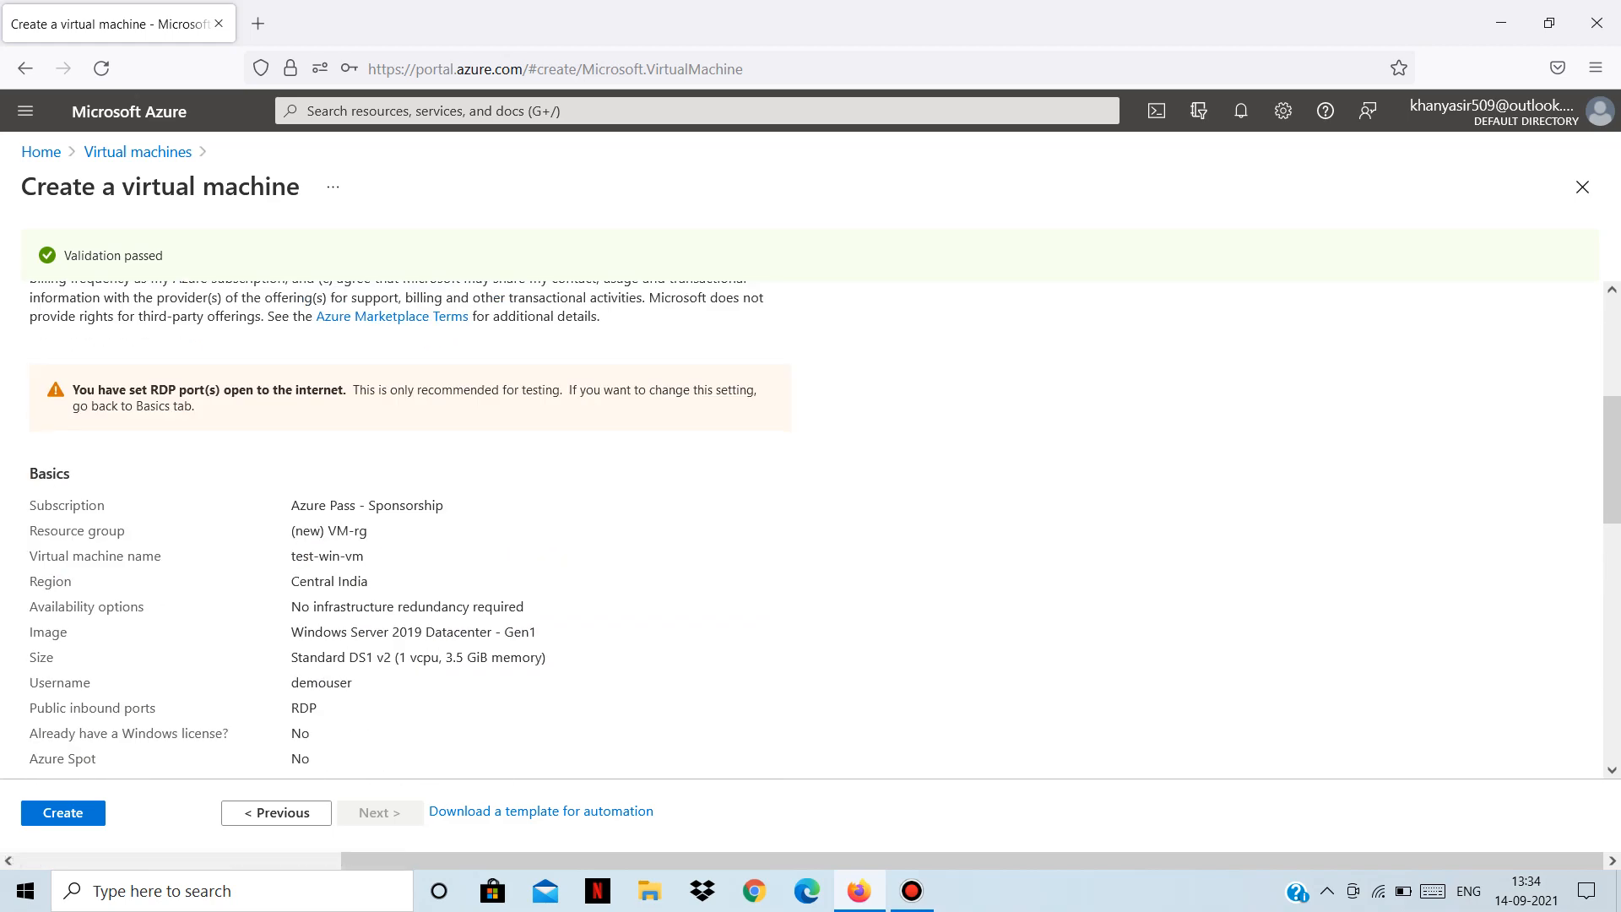
pyautogui.scroll(-5, 391, 650)
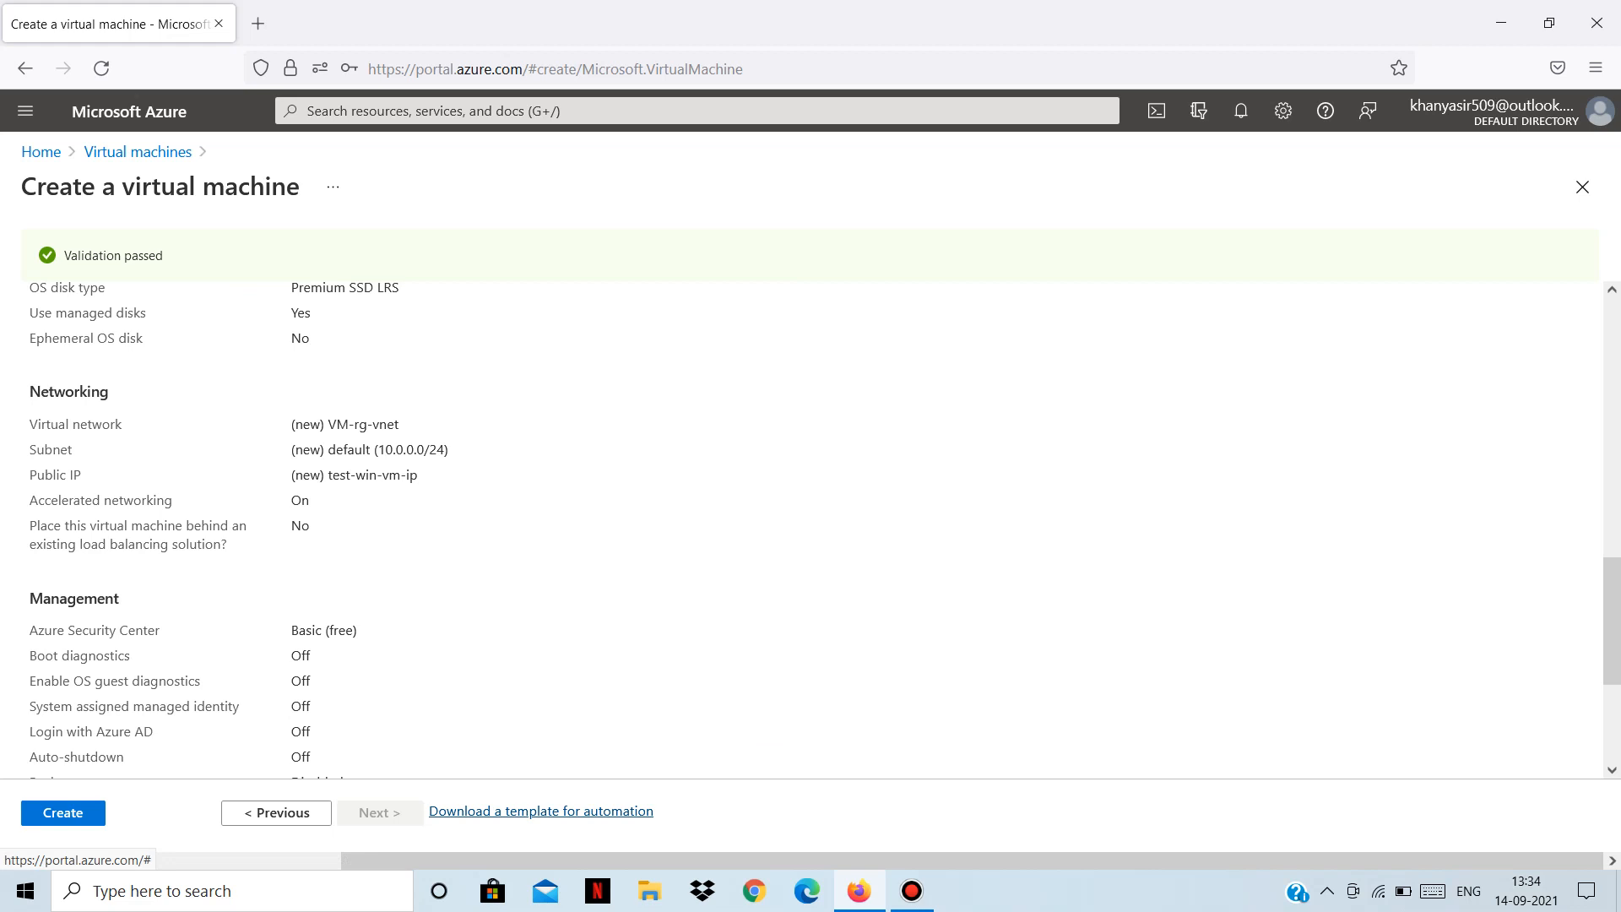
pyautogui.click(540, 811)
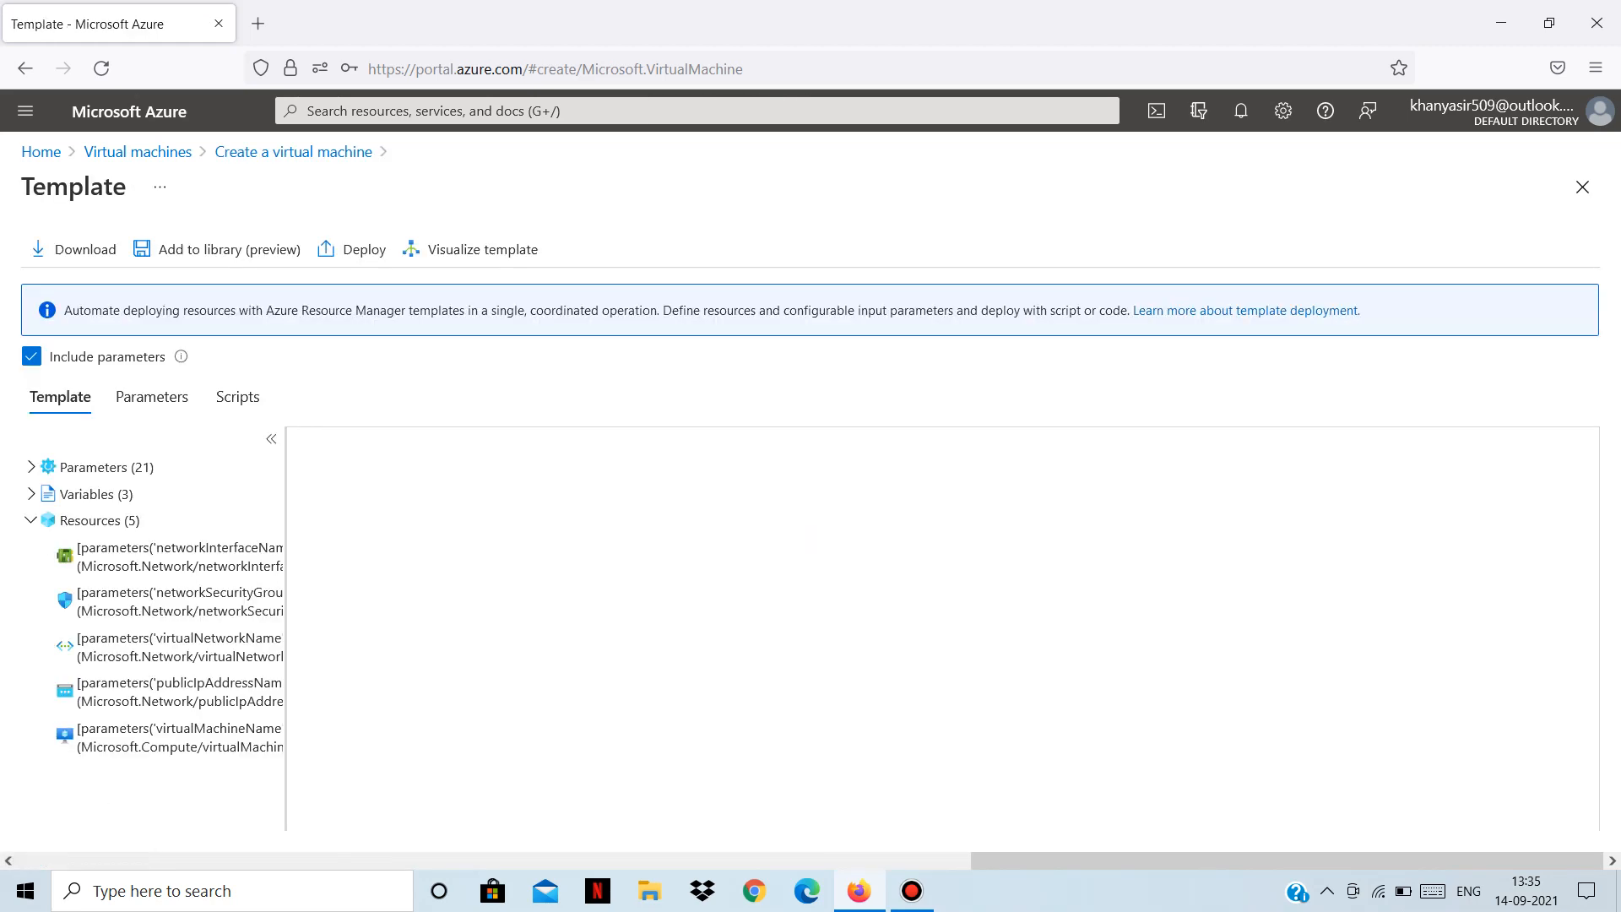
# Read through the template JSON's parameters and resources, then close it to return to the review.
pyautogui.scroll(-2, 811, 540)
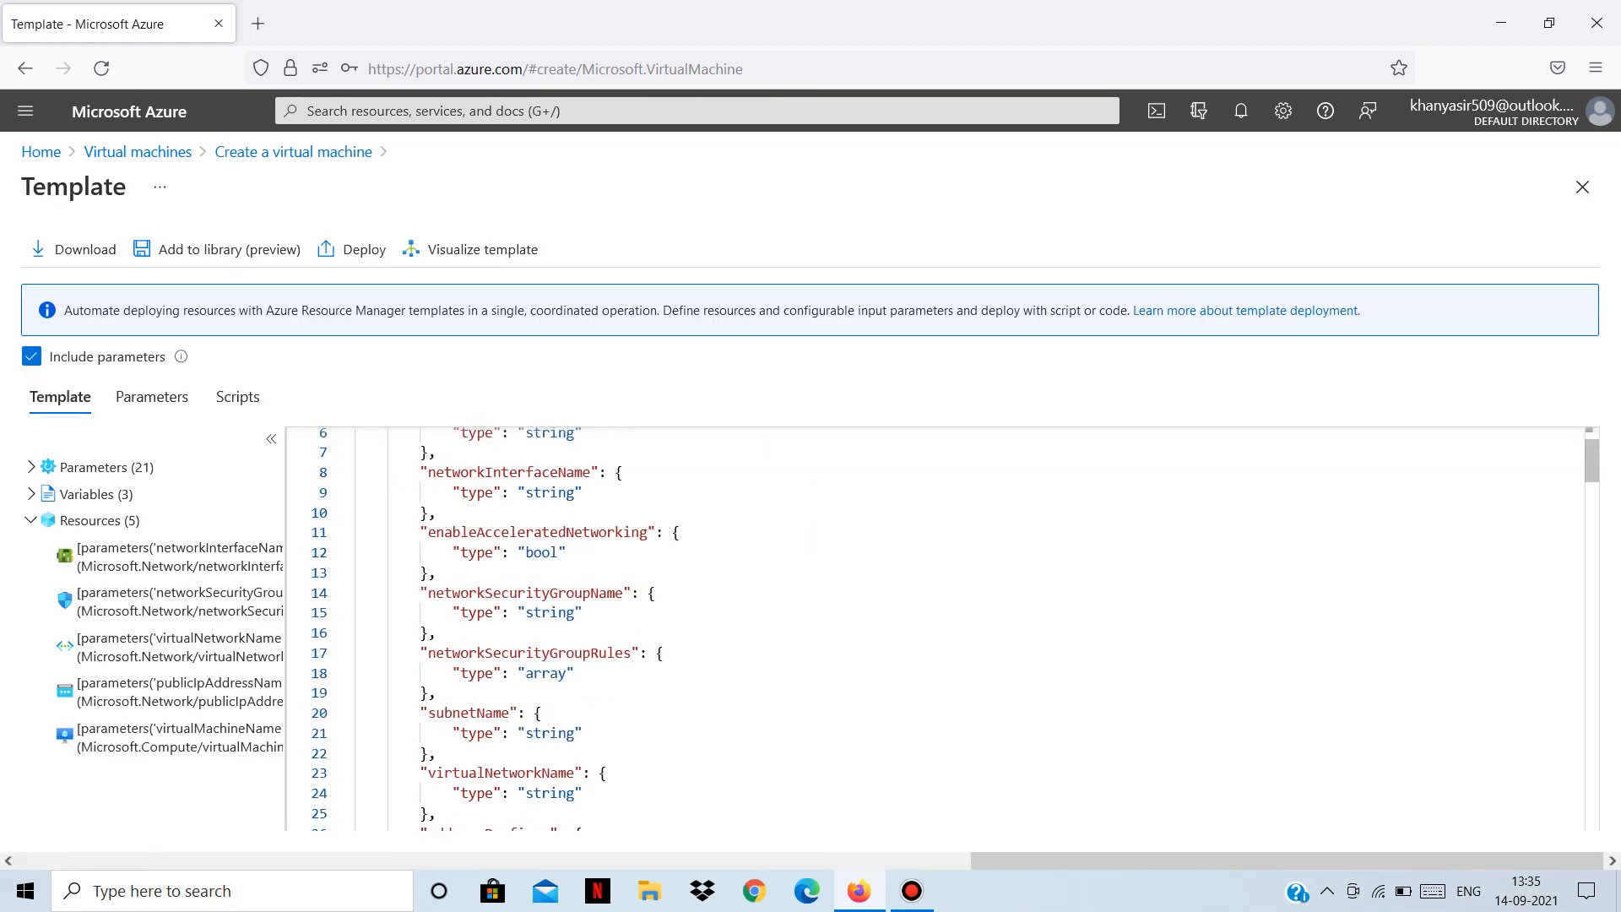
pyautogui.scroll(-10, 929, 629)
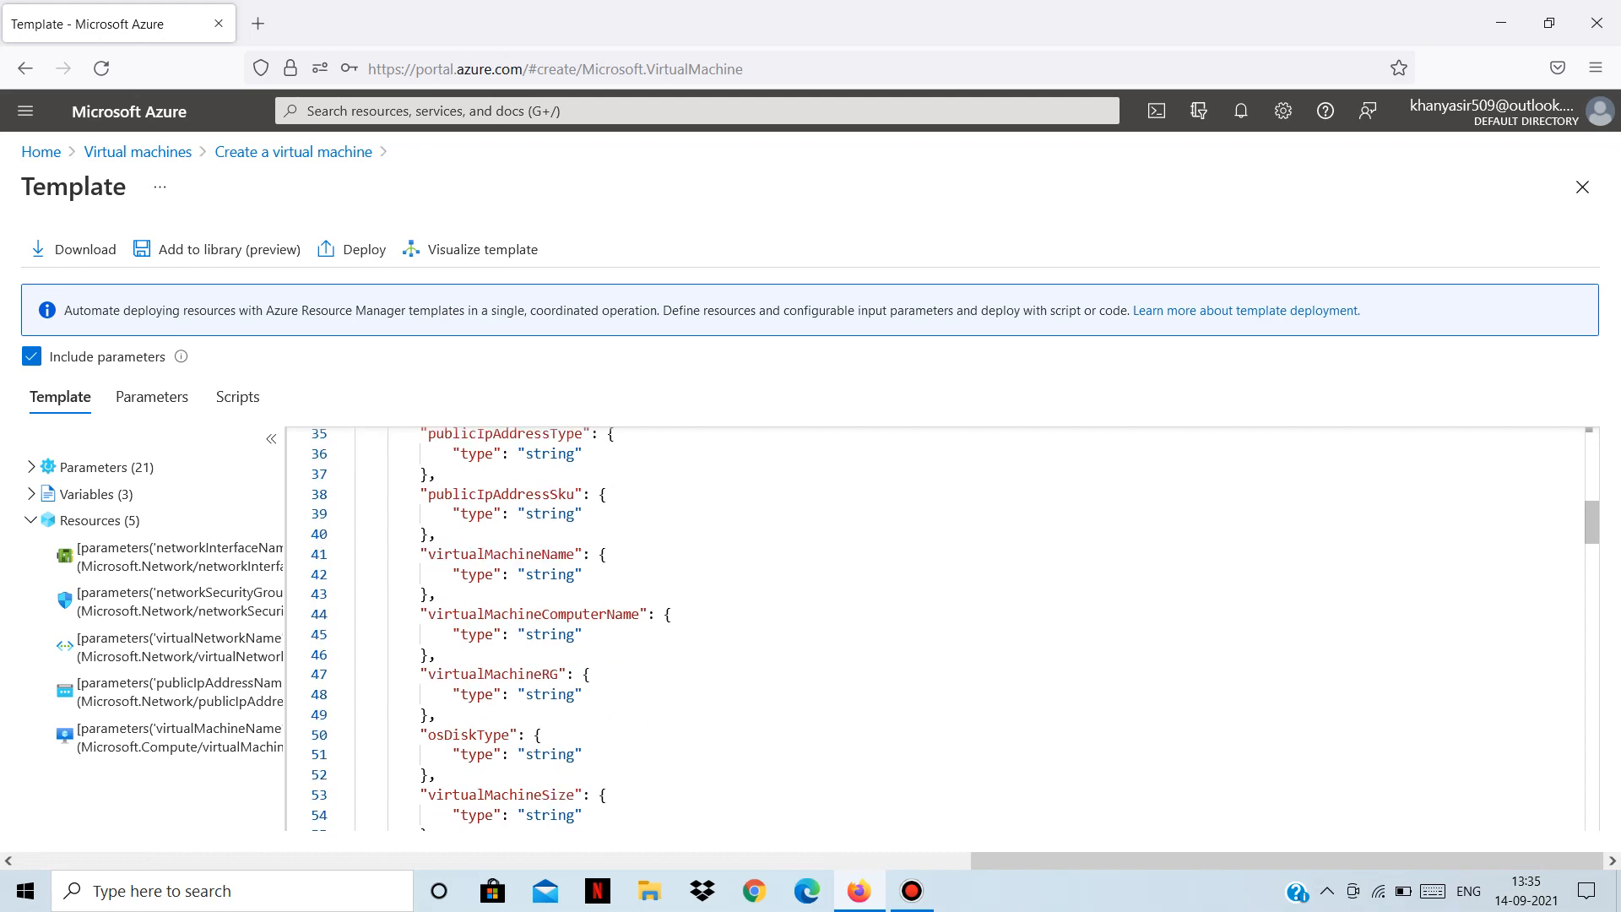
pyautogui.scroll(-11, 954, 629)
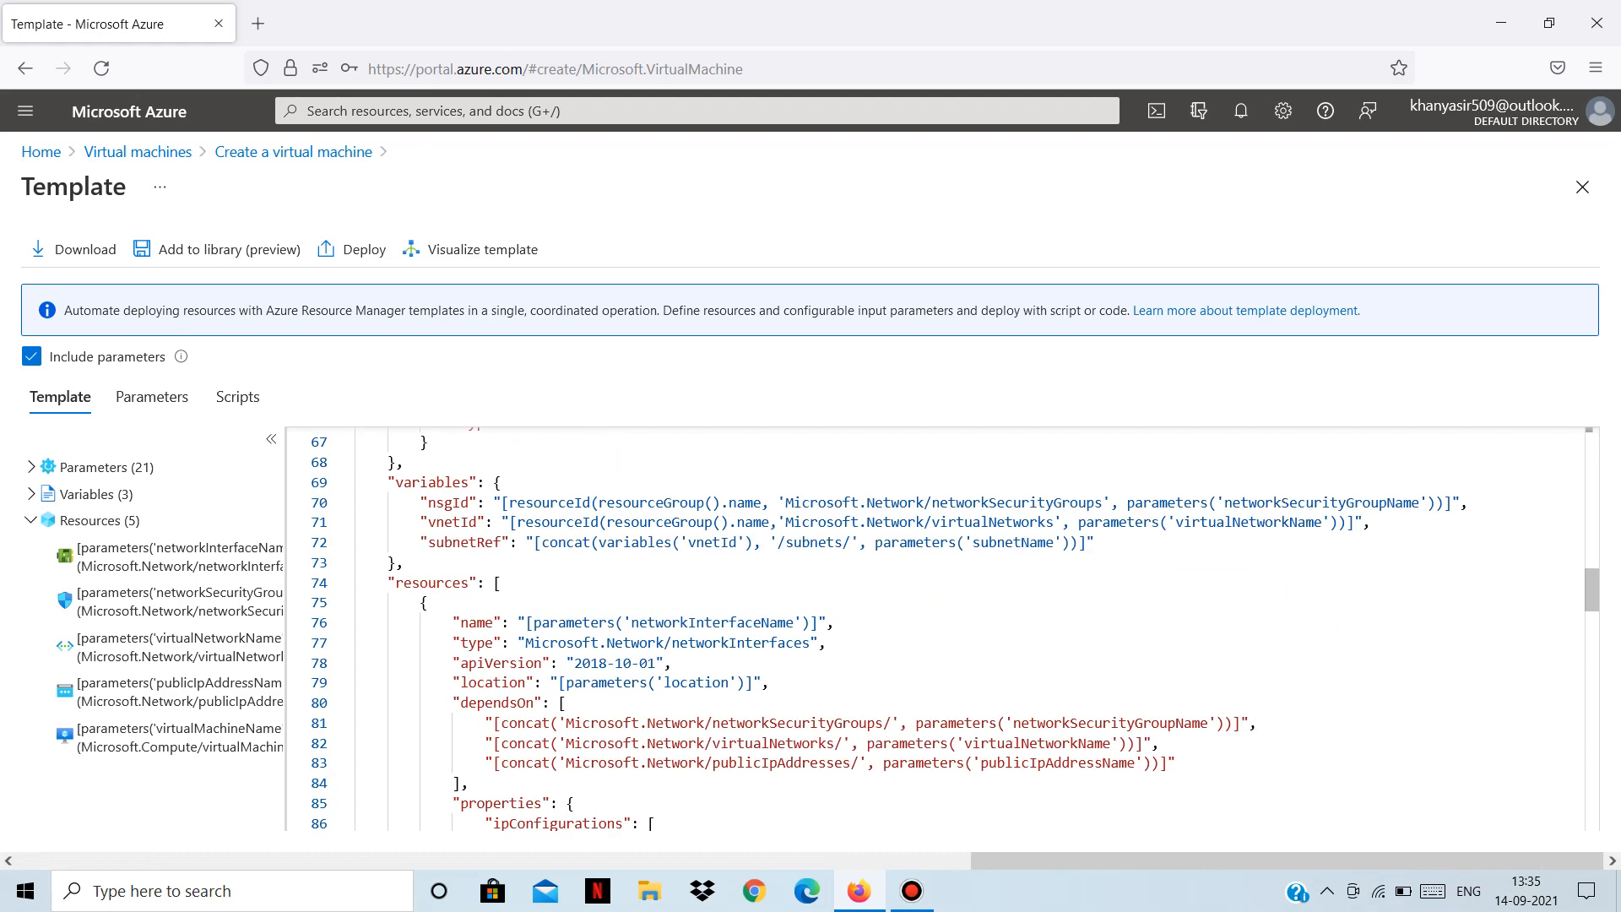
pyautogui.scroll(-2, 928, 629)
pyautogui.scroll(4, 928, 629)
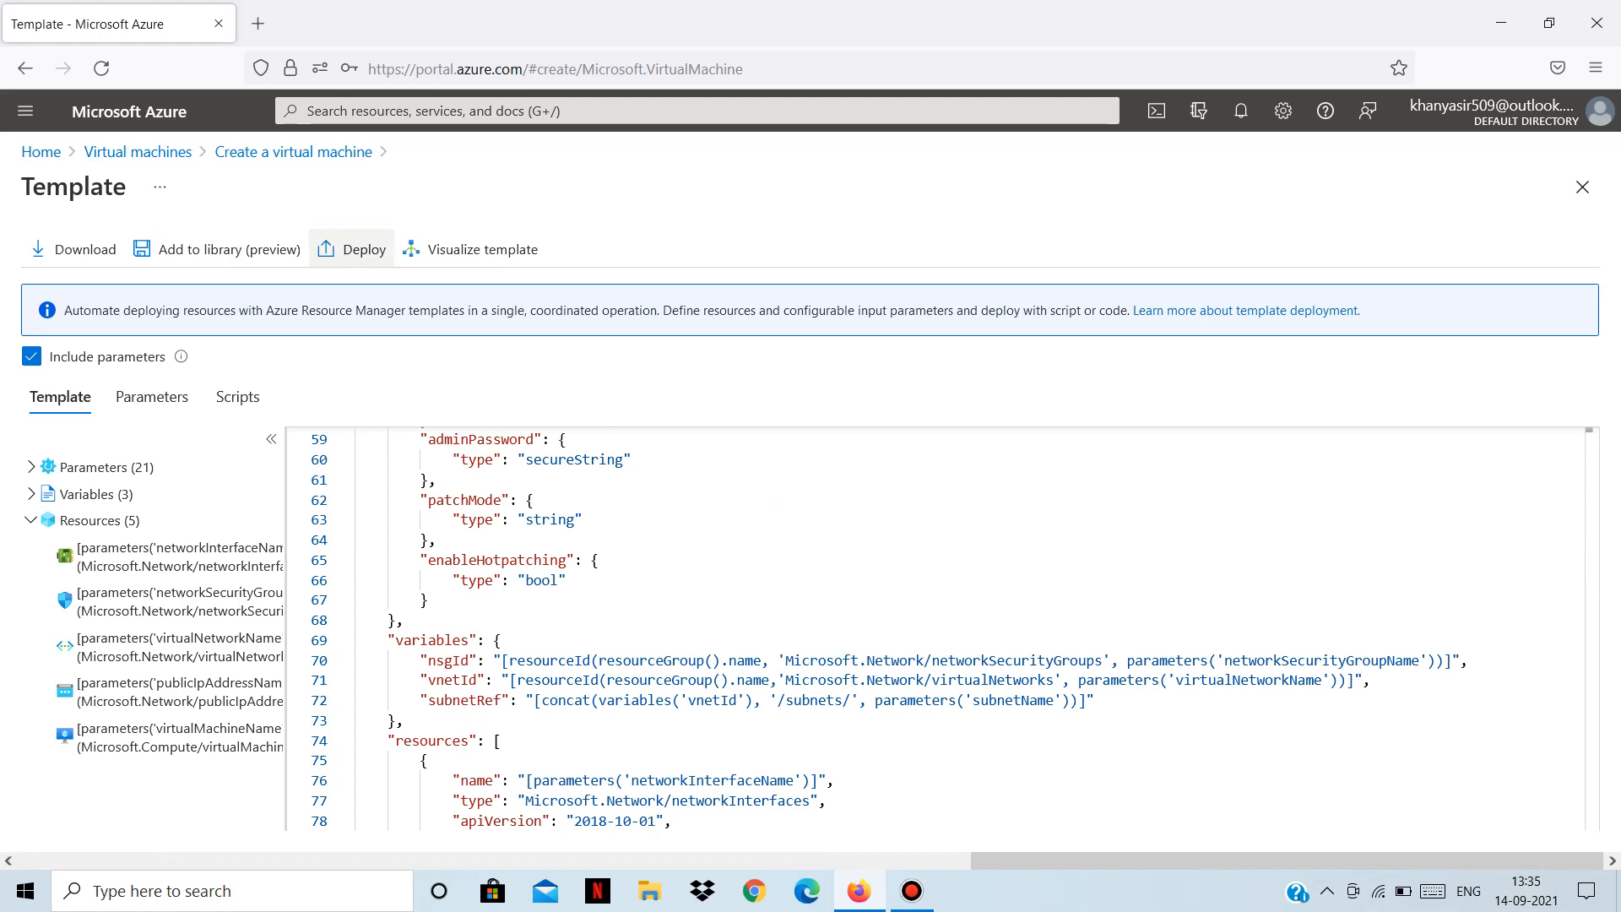
pyautogui.scroll(-1, 954, 629)
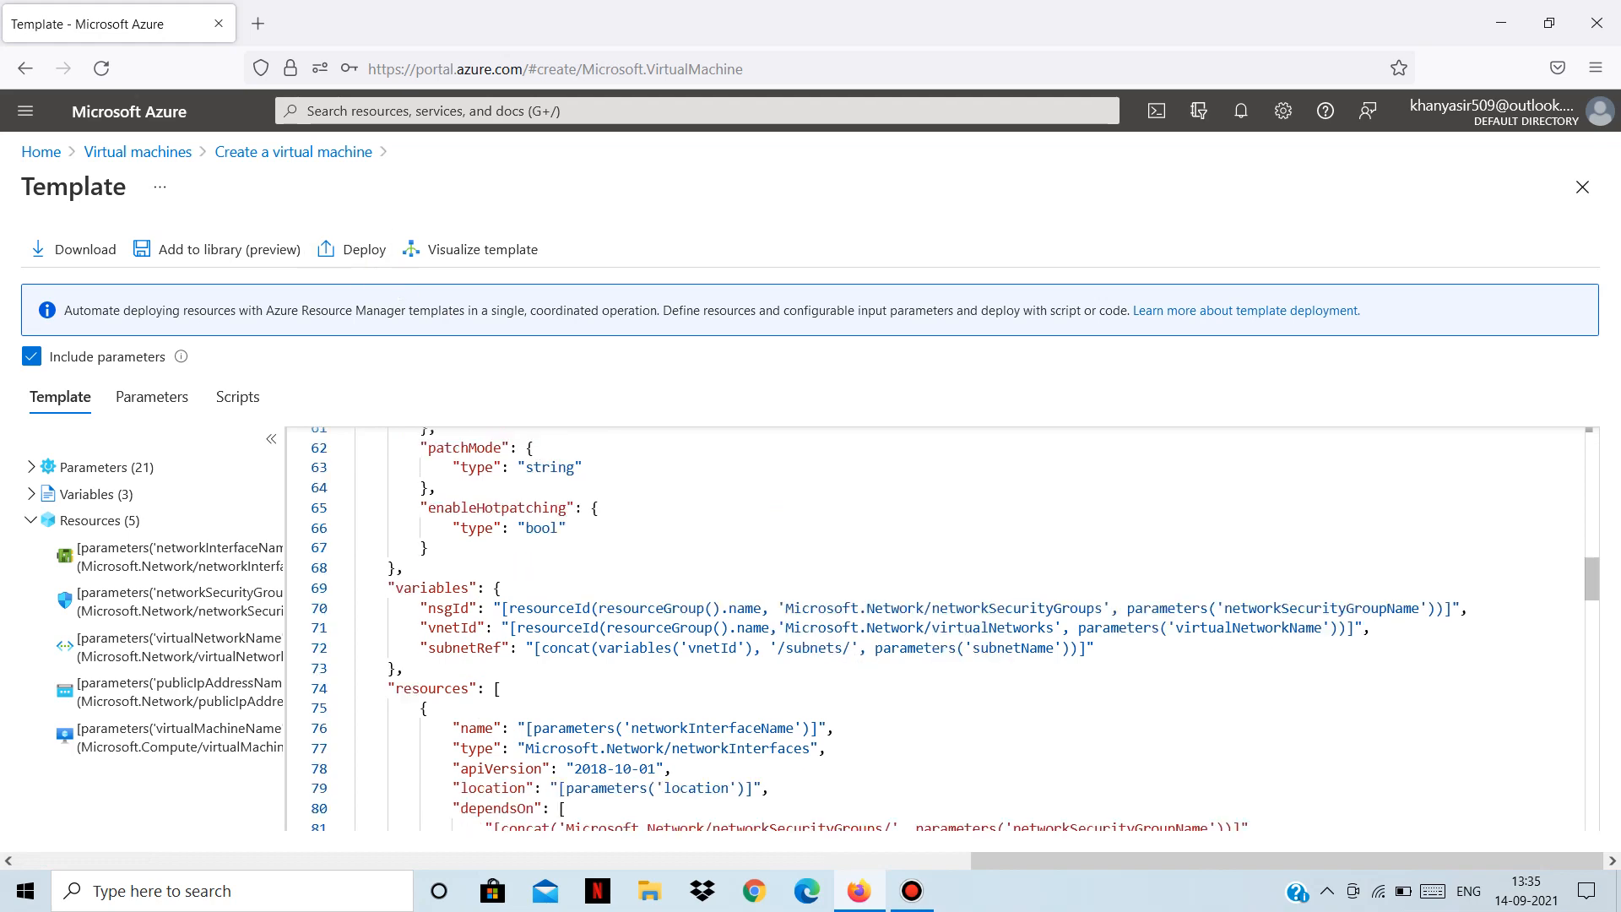
pyautogui.scroll(-3, 954, 629)
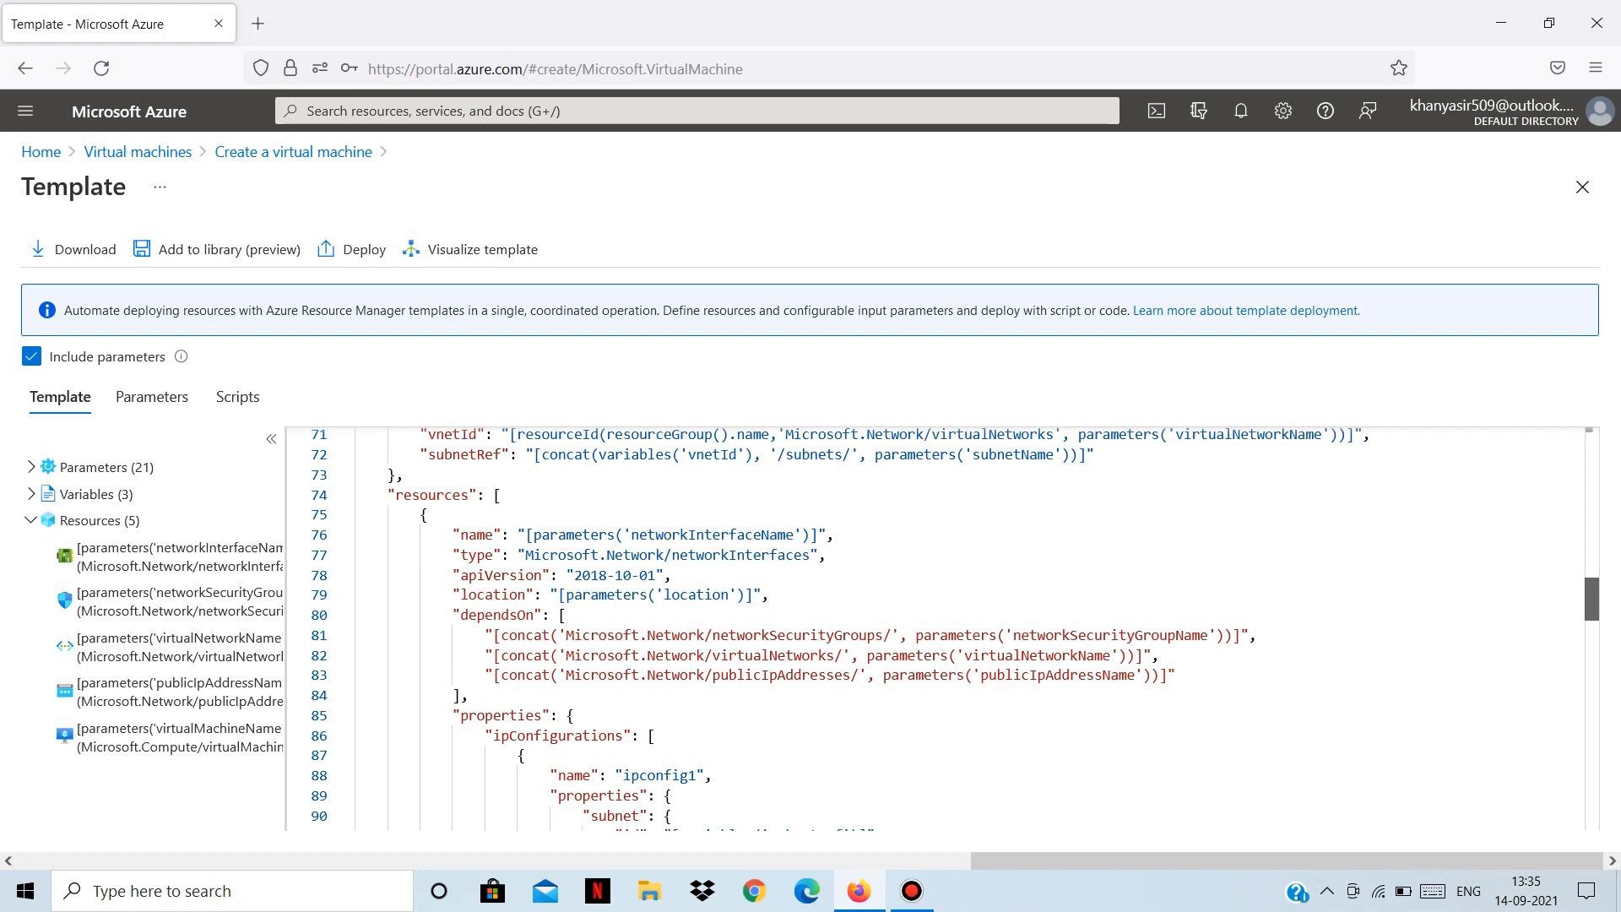
pyautogui.scroll(-4, 954, 629)
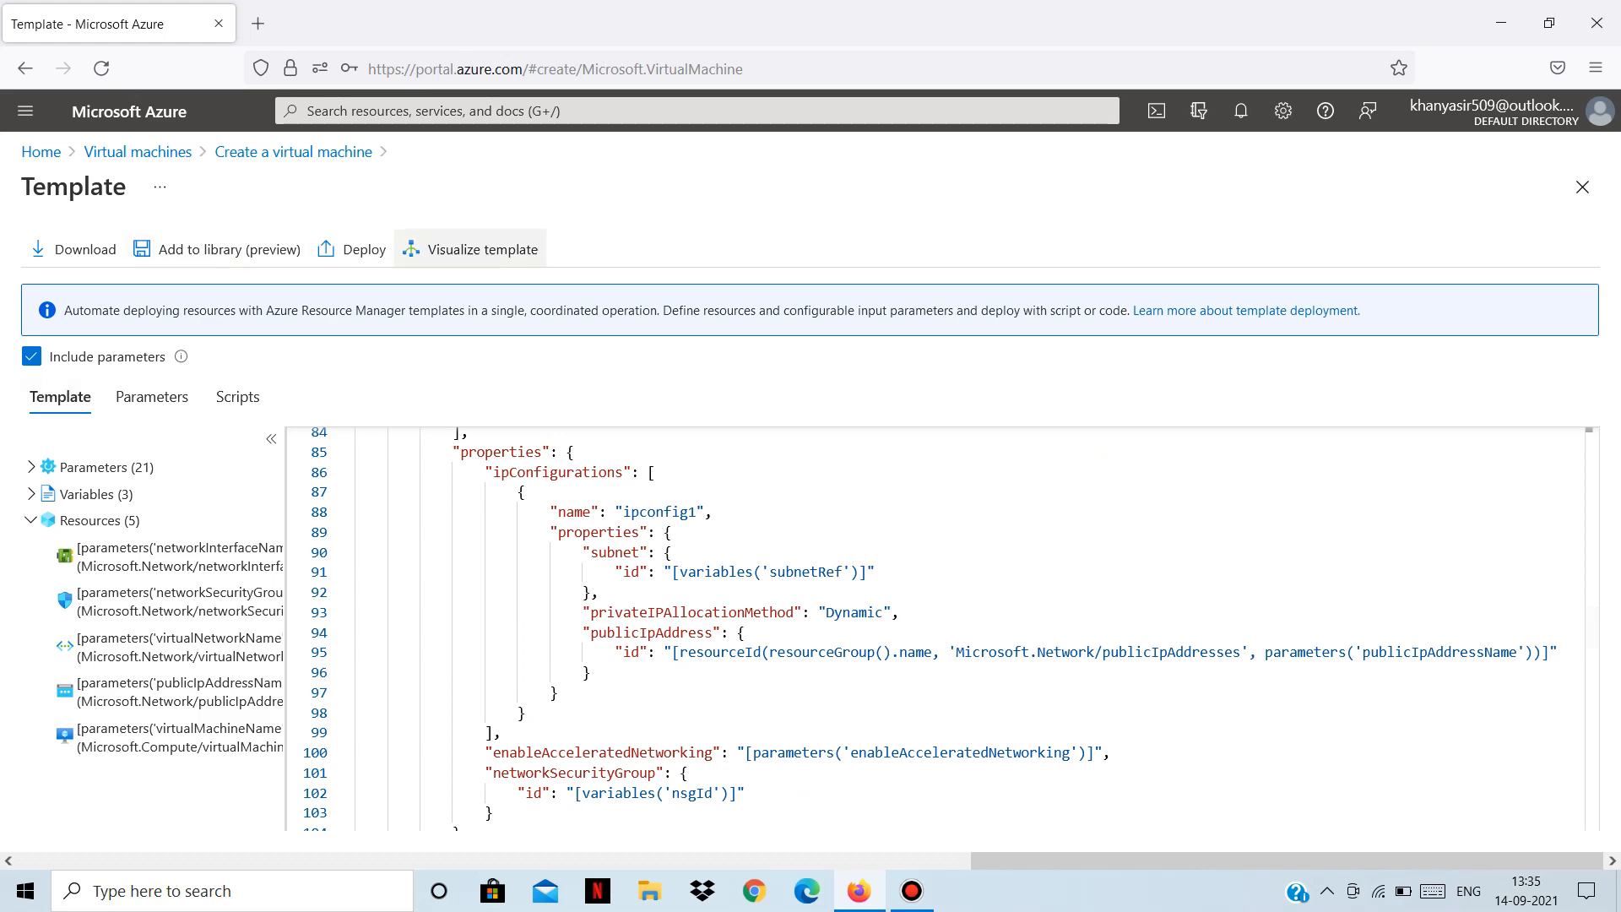
pyautogui.scroll(10, 954, 629)
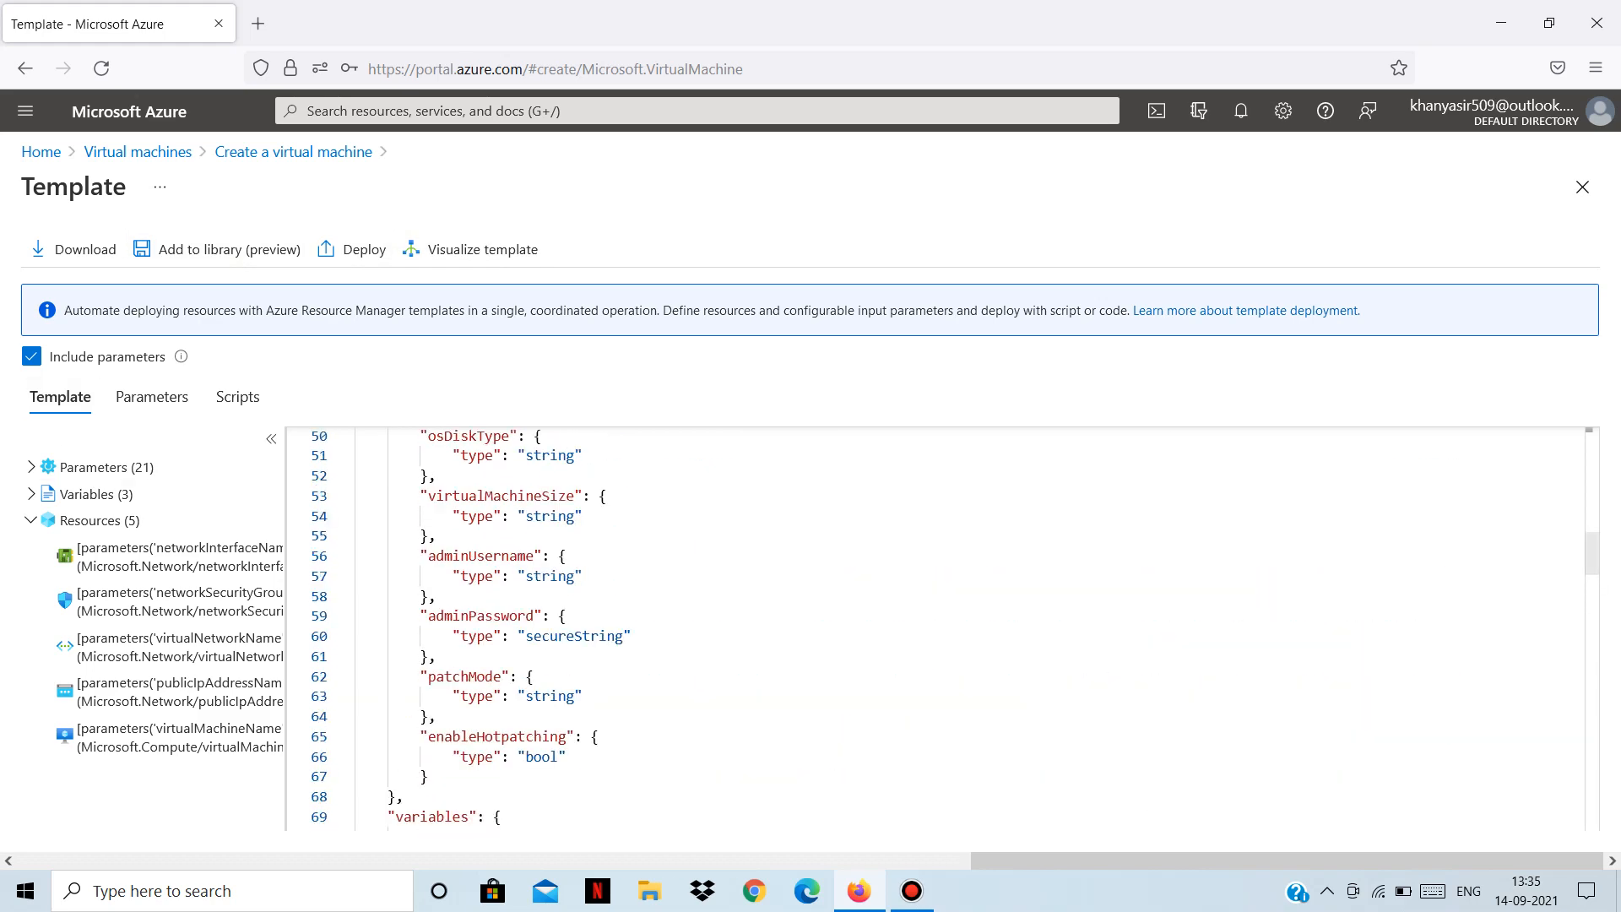
pyautogui.scroll(-3, 954, 629)
pyautogui.scroll(-2, 953, 629)
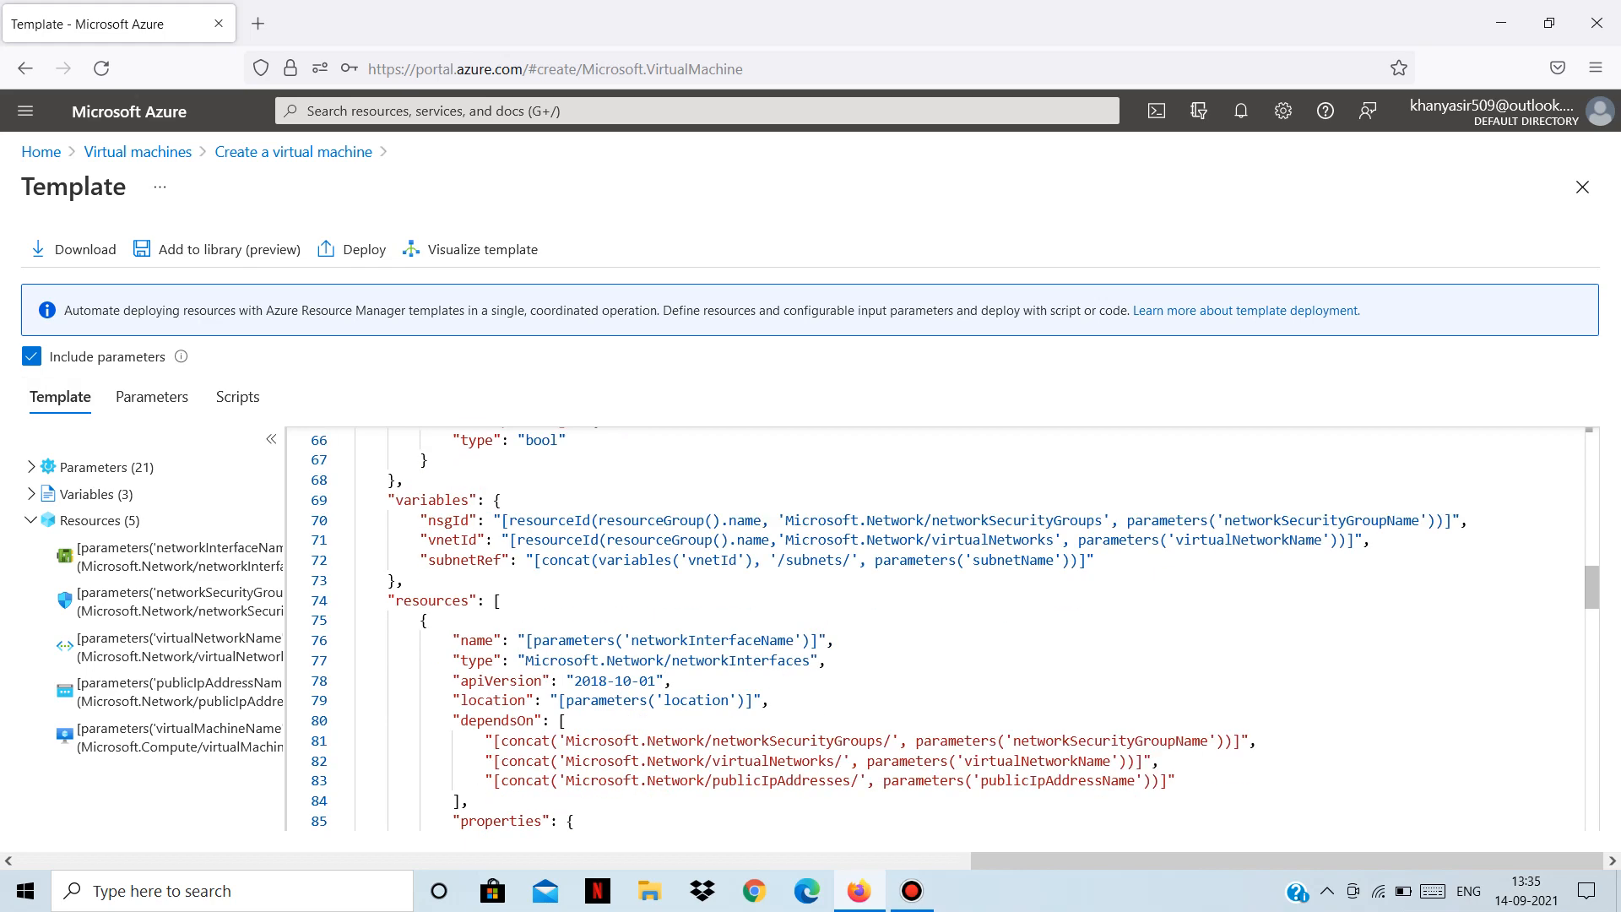
pyautogui.scroll(-1, 954, 629)
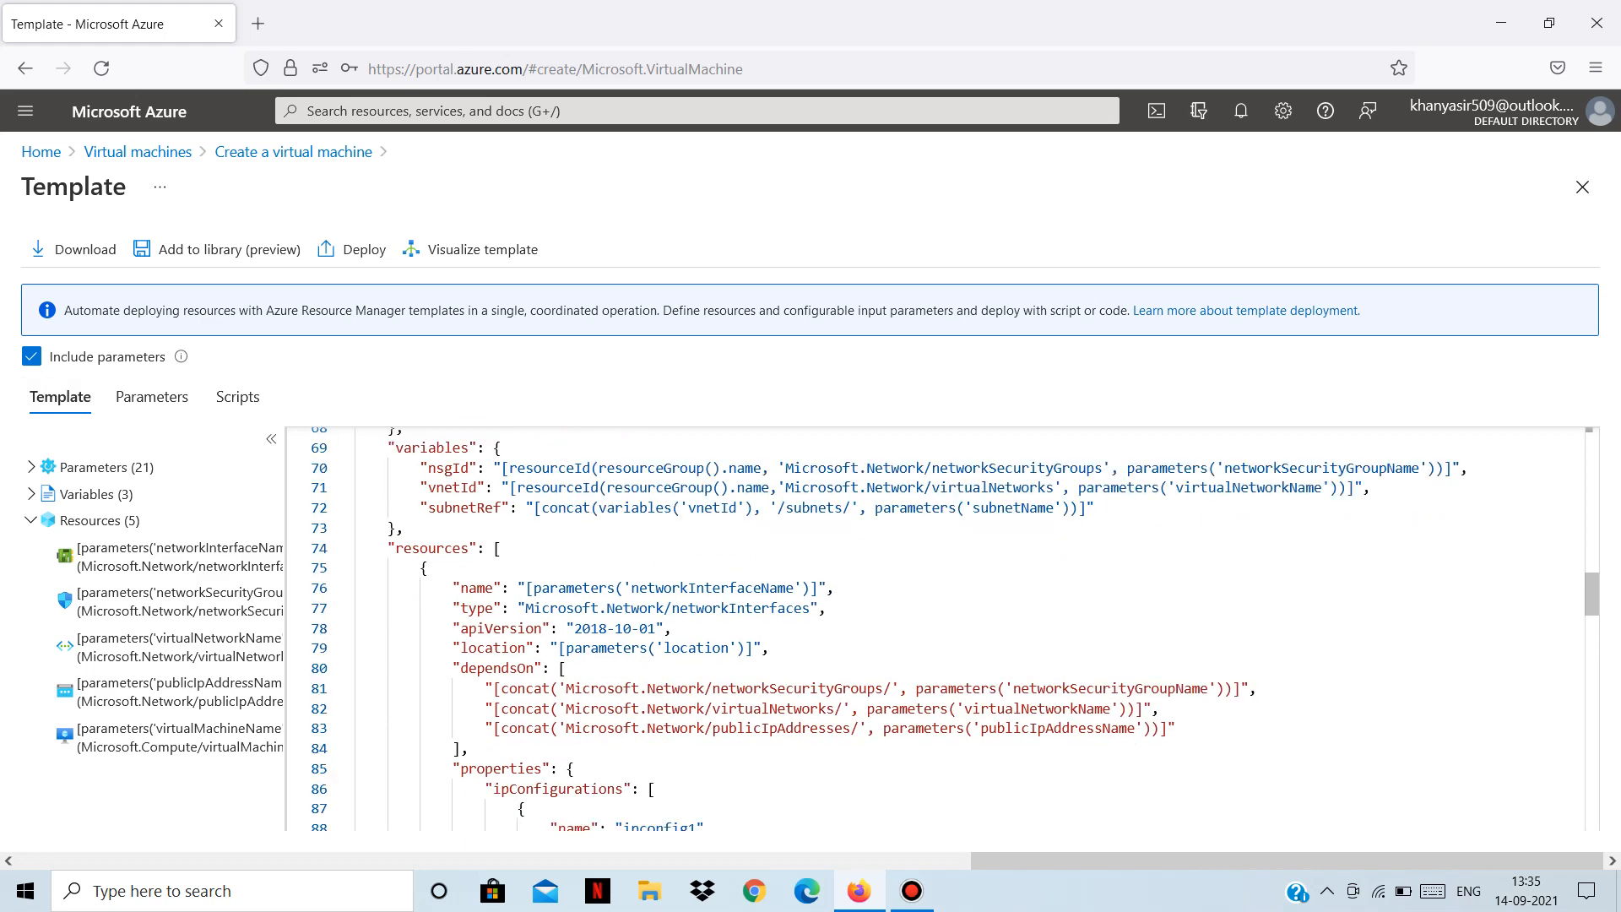
pyautogui.scroll(-2, 954, 629)
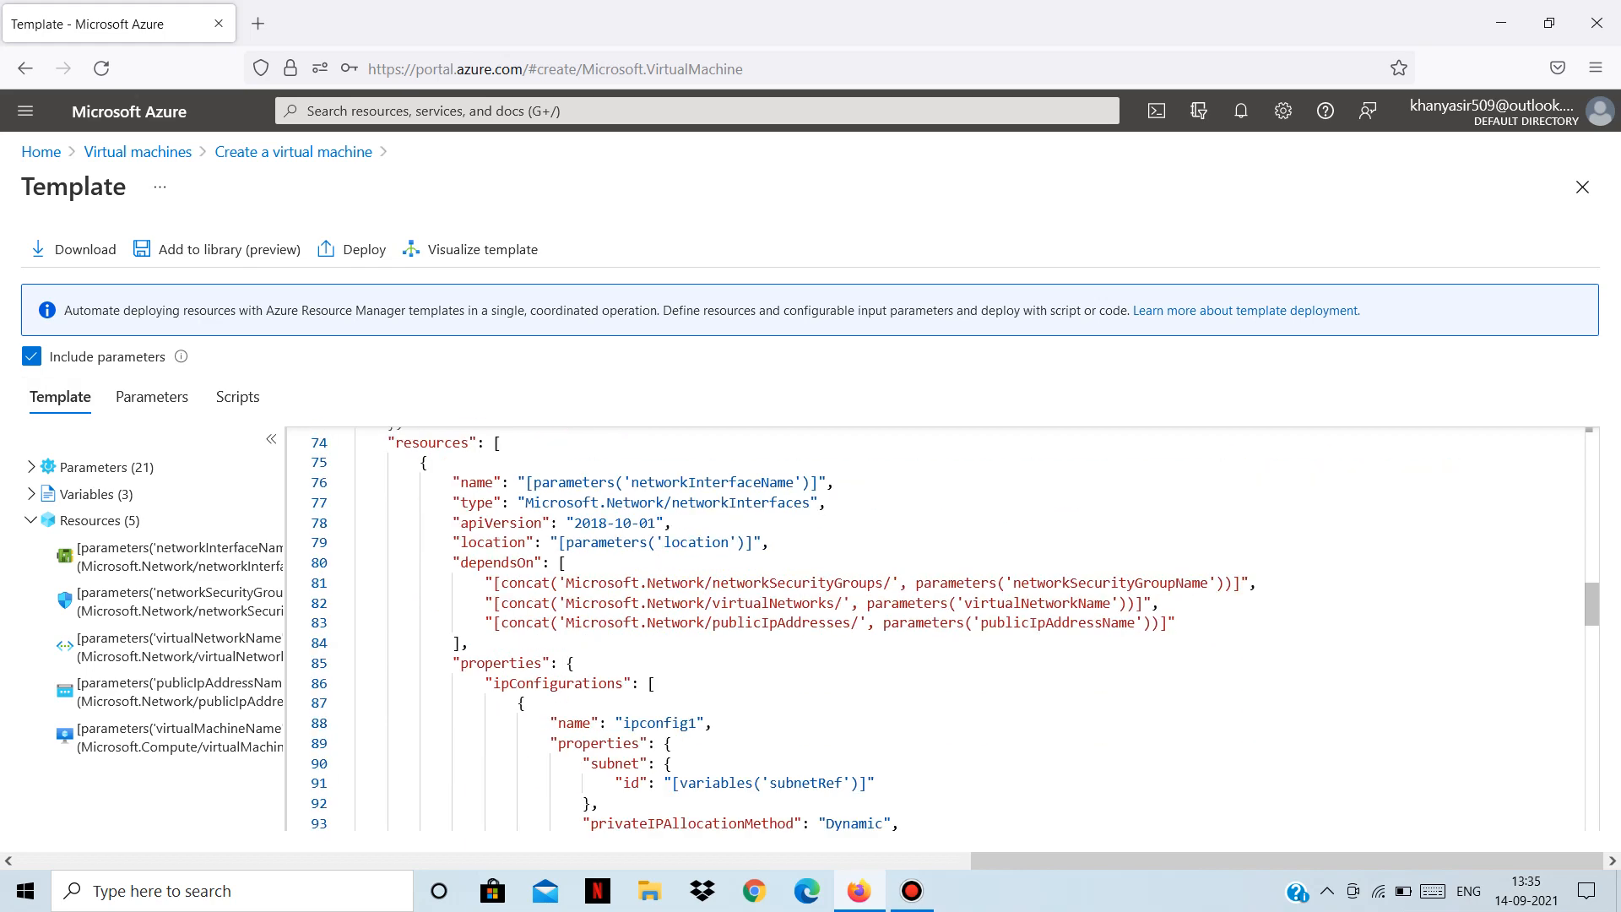
pyautogui.scroll(-1, 954, 628)
pyautogui.scroll(-1, 954, 629)
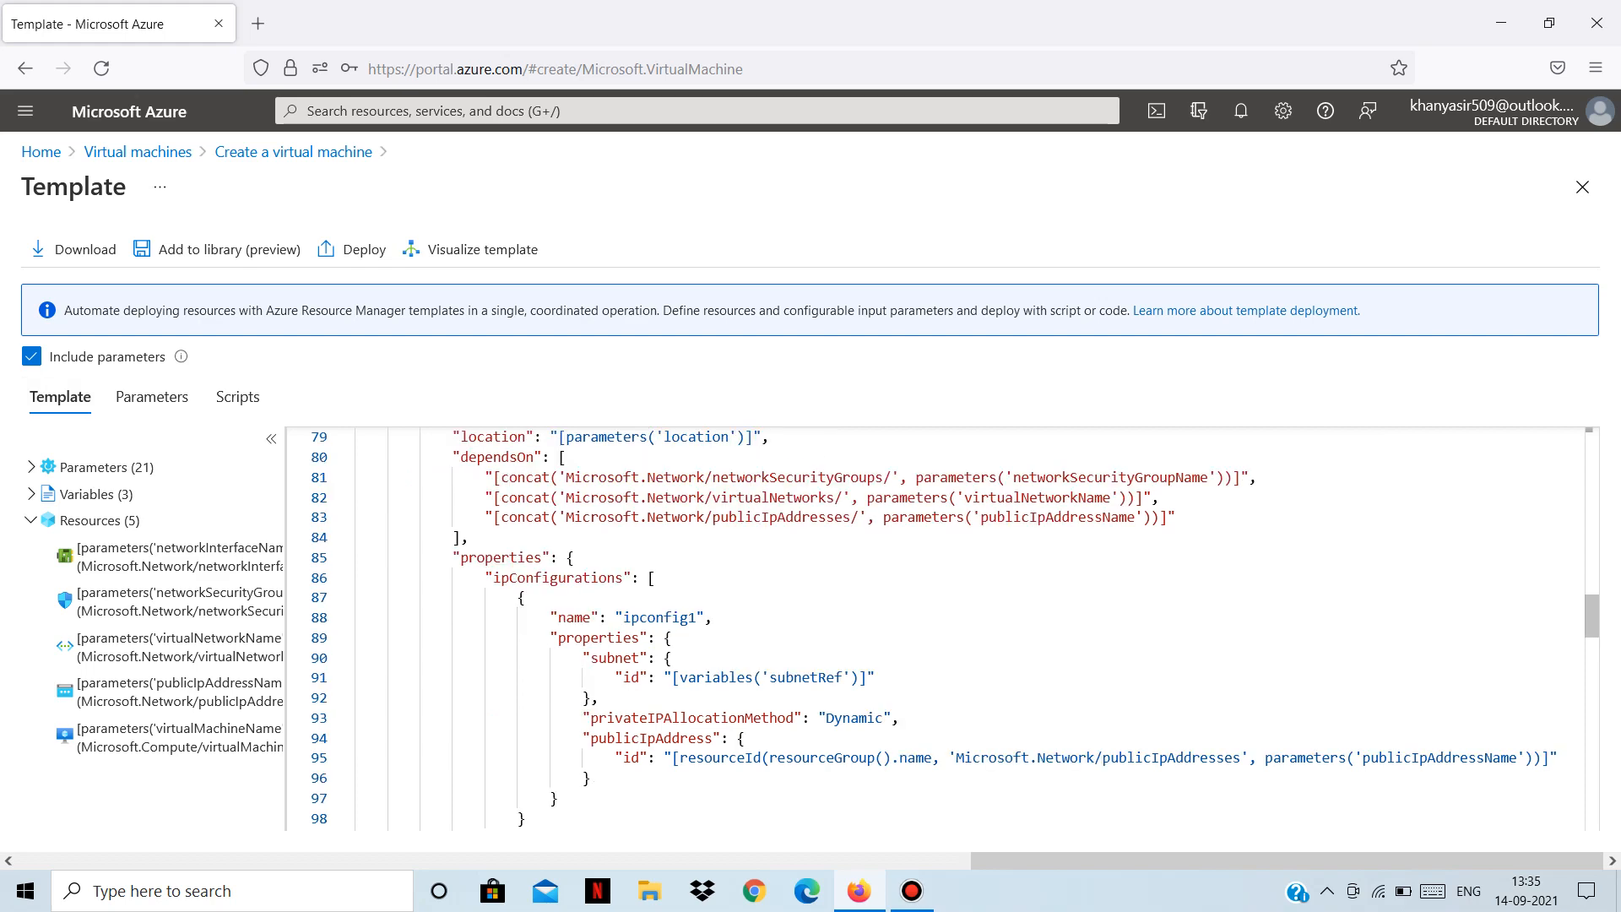
pyautogui.scroll(-3, 953, 629)
pyautogui.scroll(-2, 954, 629)
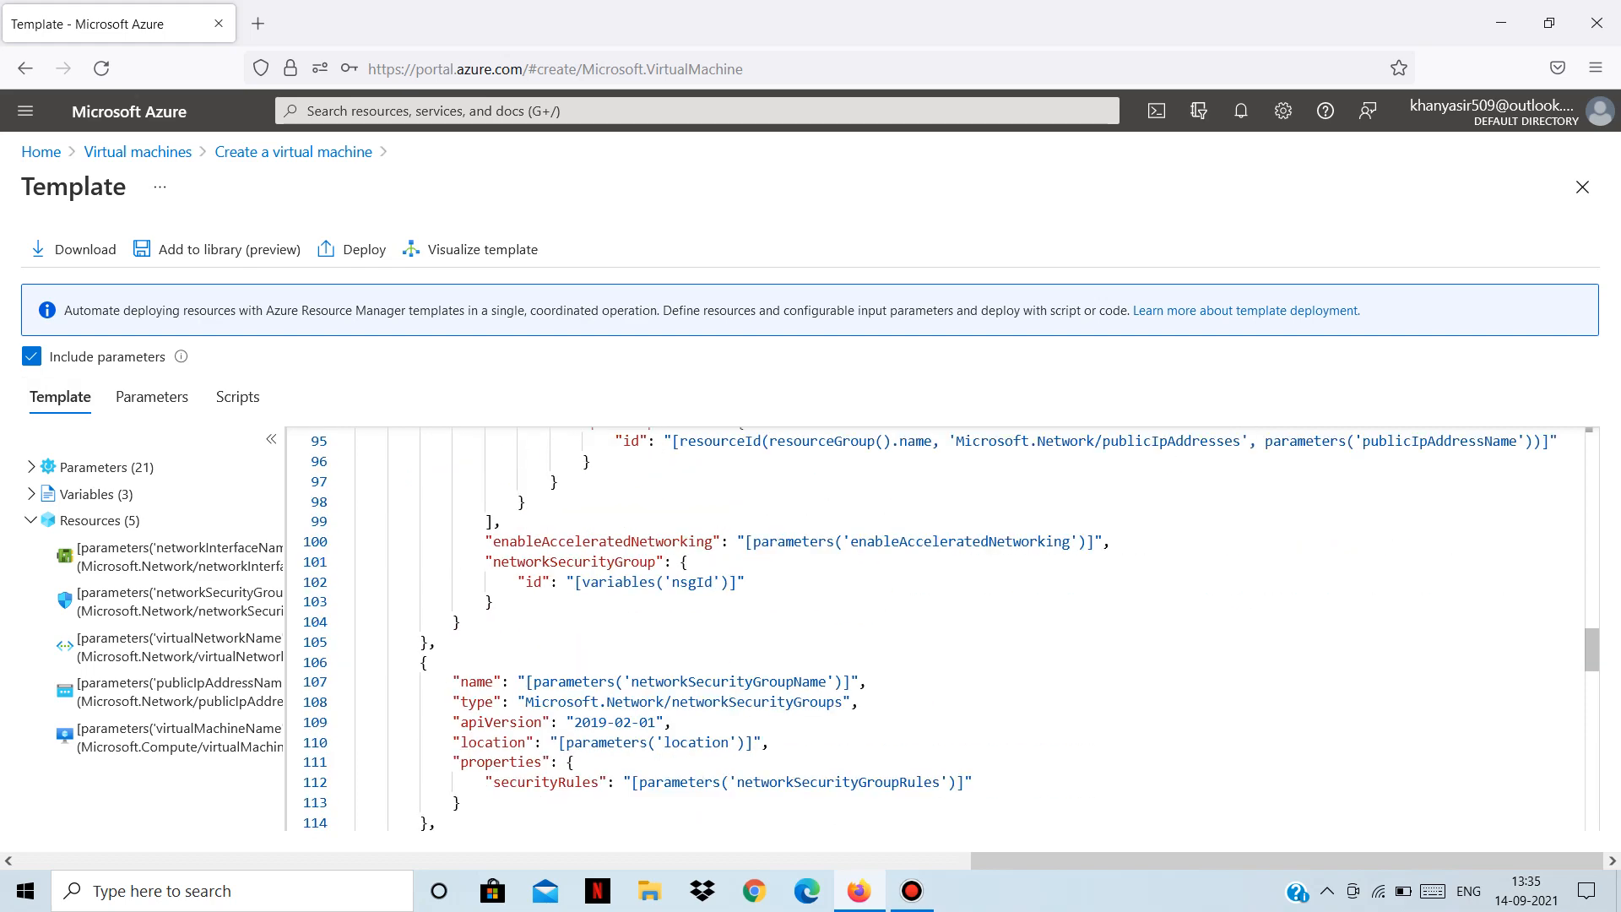
pyautogui.scroll(-2, 936, 629)
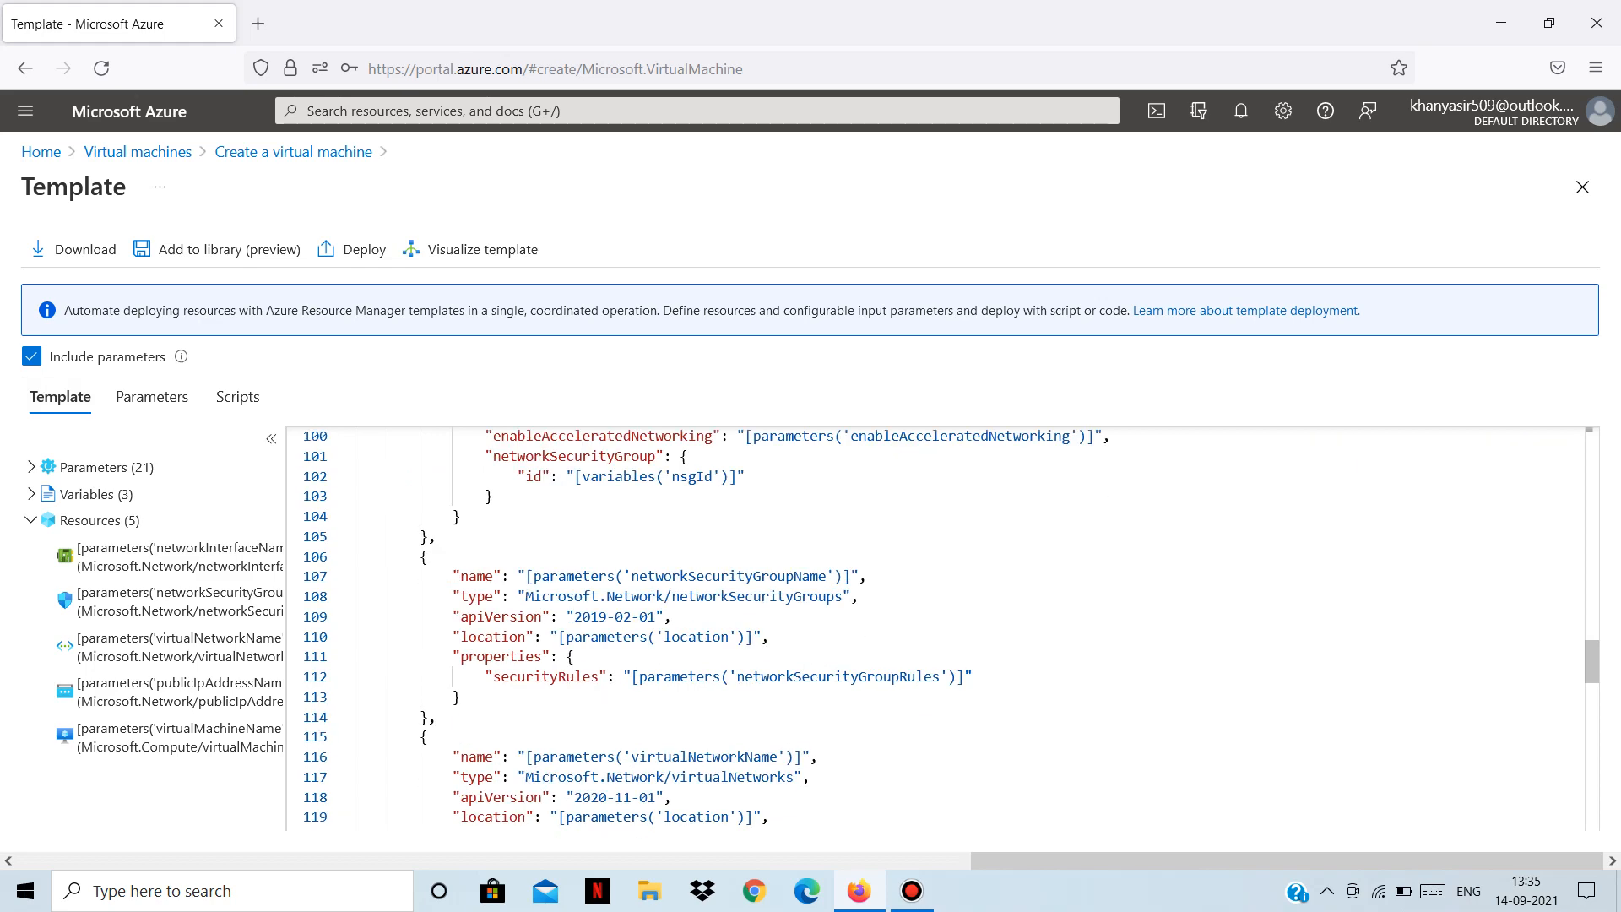
pyautogui.scroll(-2, 937, 629)
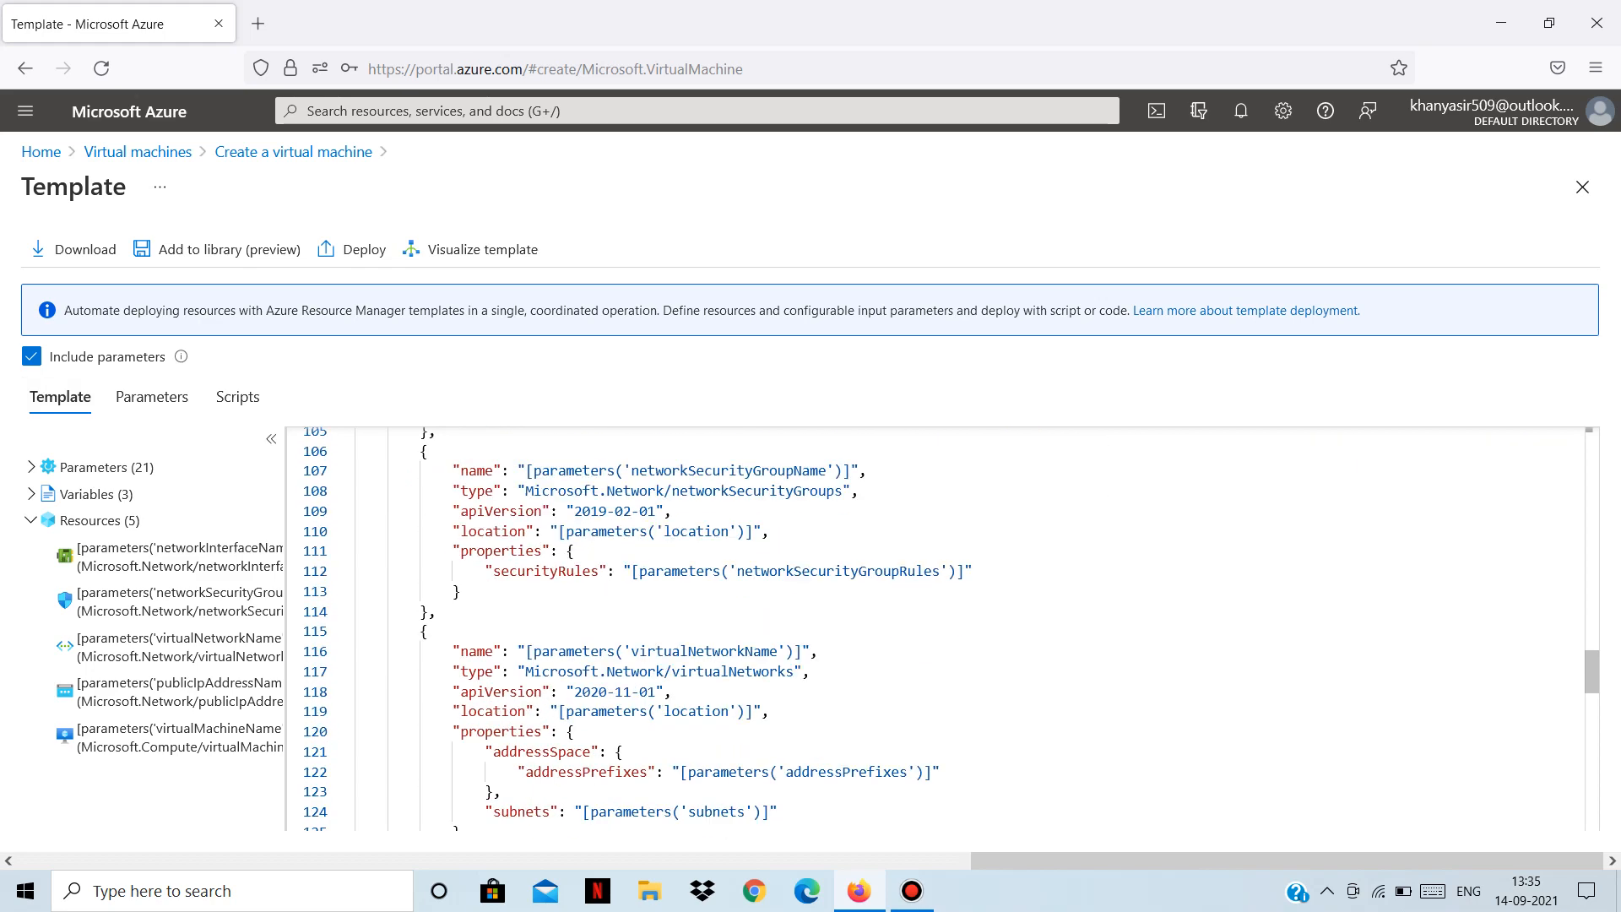
pyautogui.scroll(-15, 937, 629)
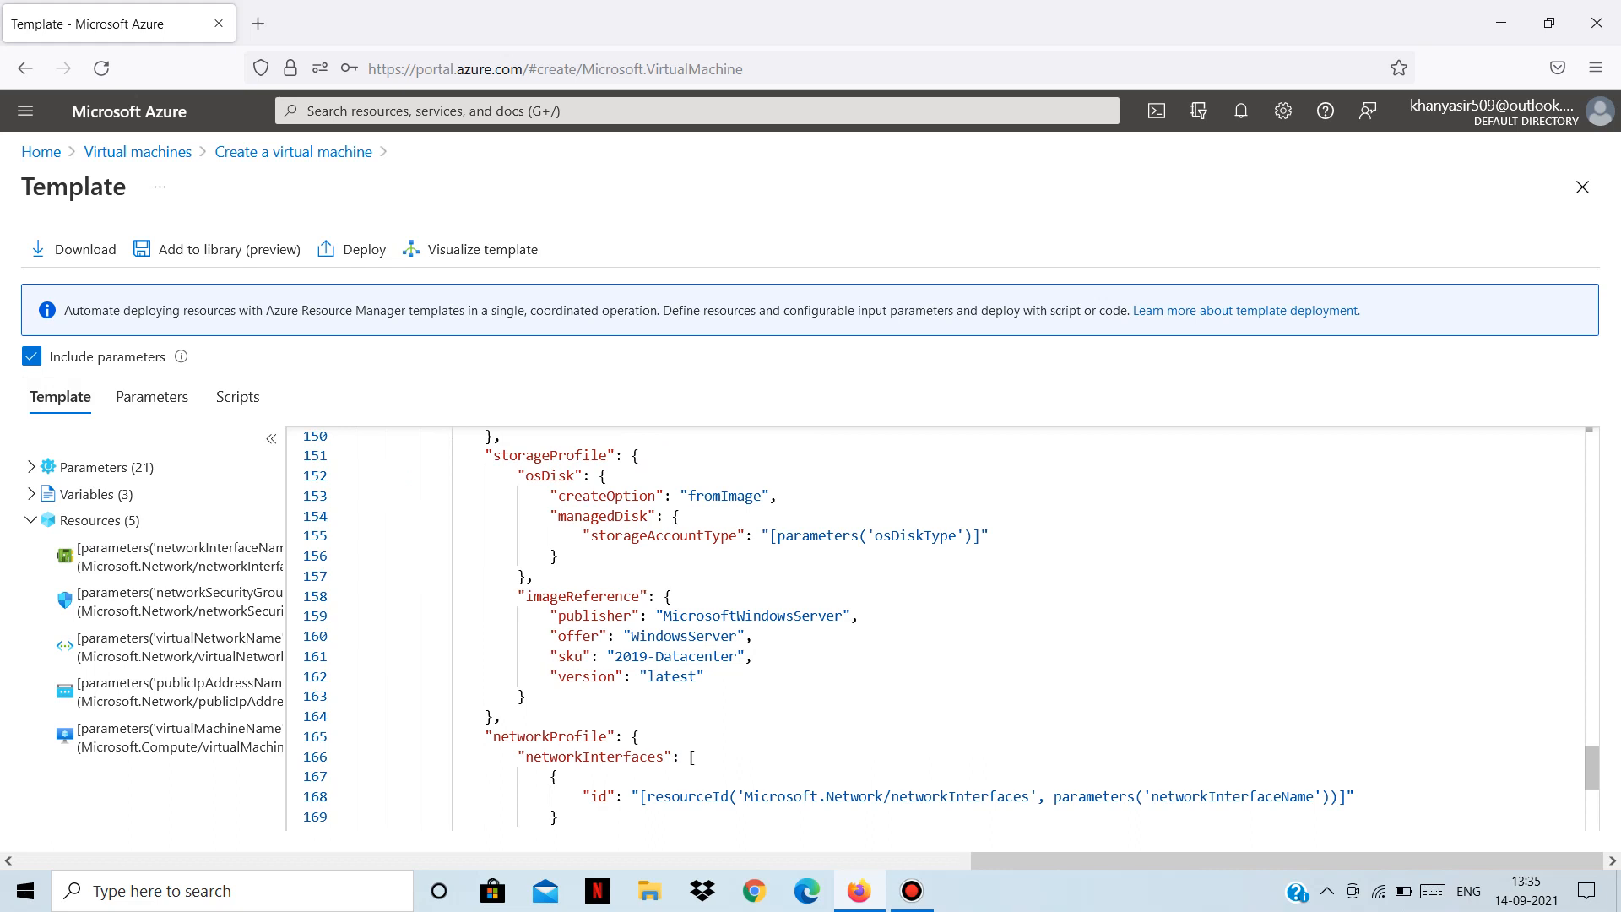
pyautogui.scroll(17, 937, 629)
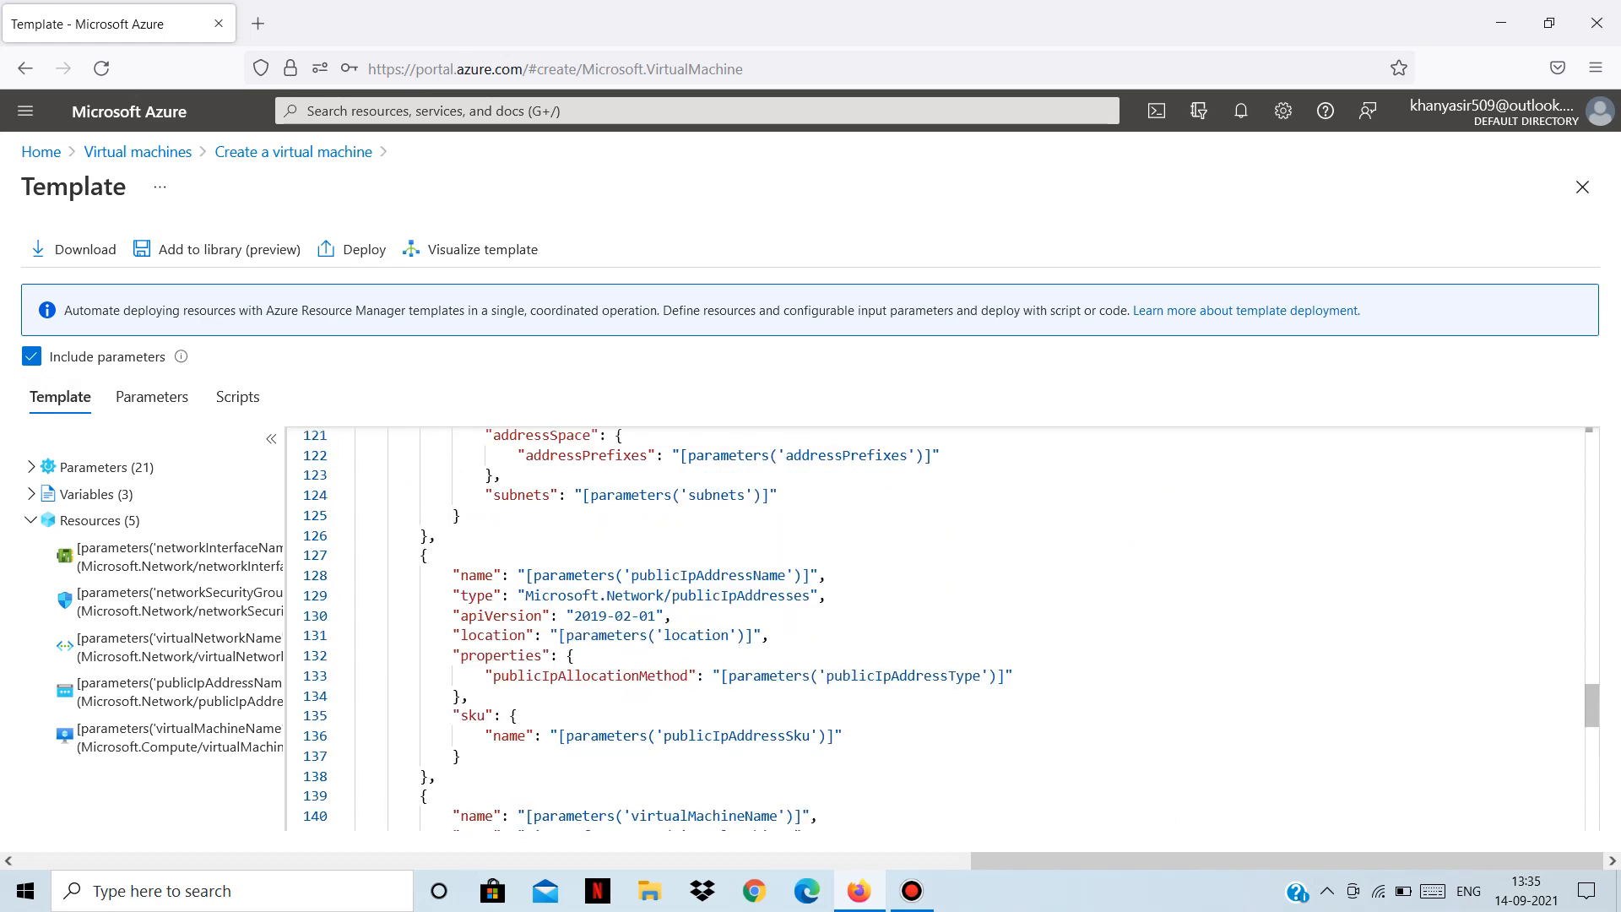
pyautogui.scroll(6, 937, 629)
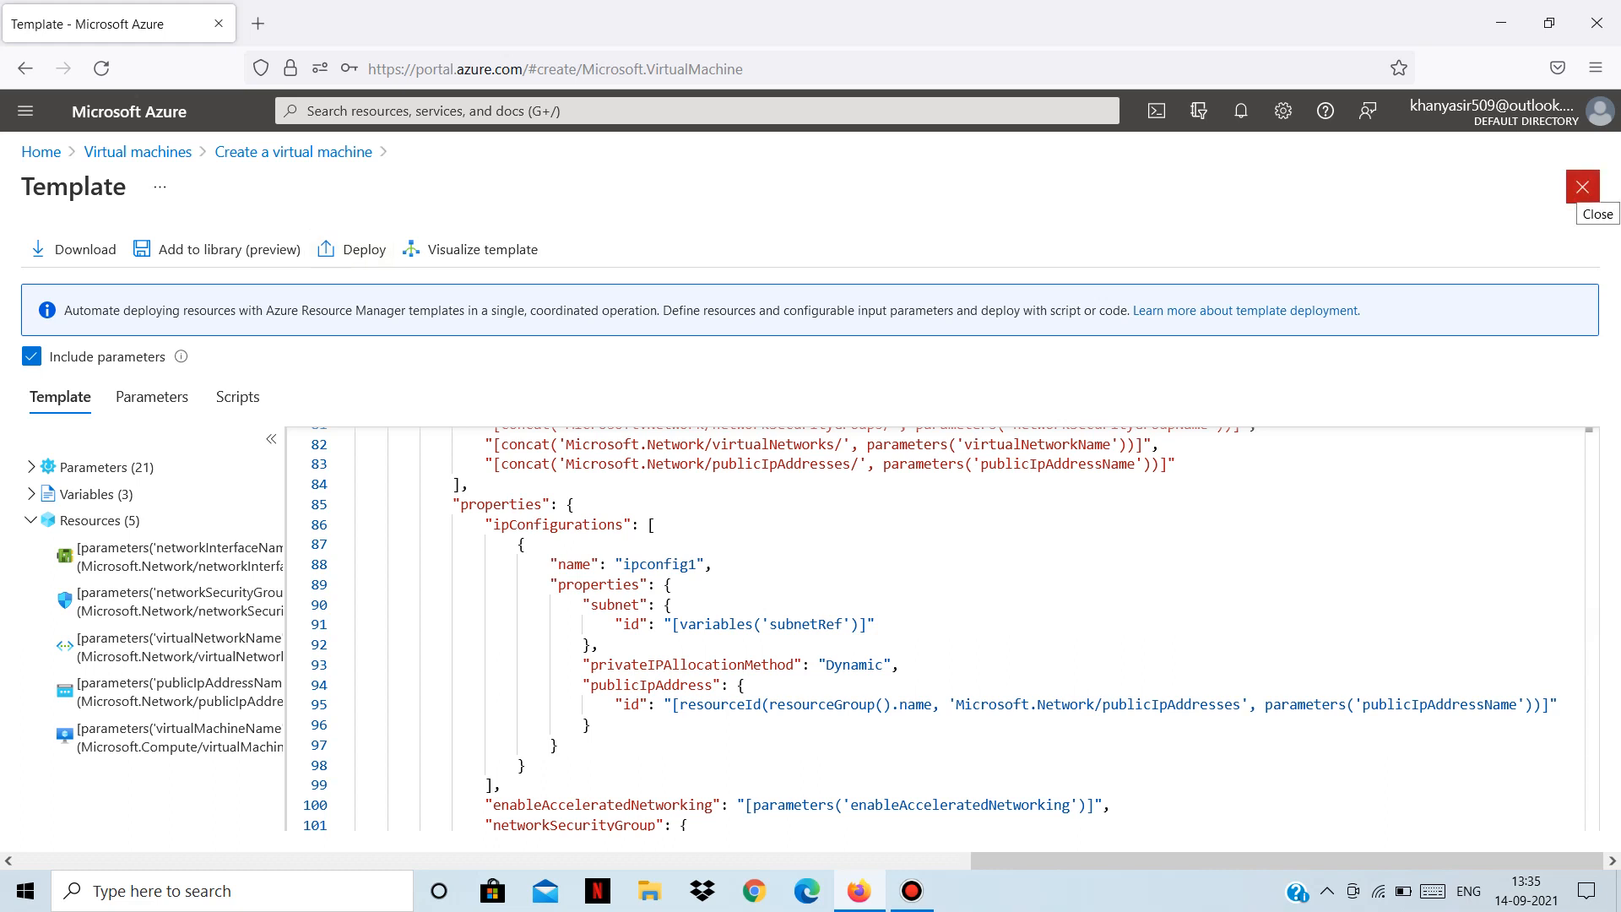
pyautogui.click(1582, 188)
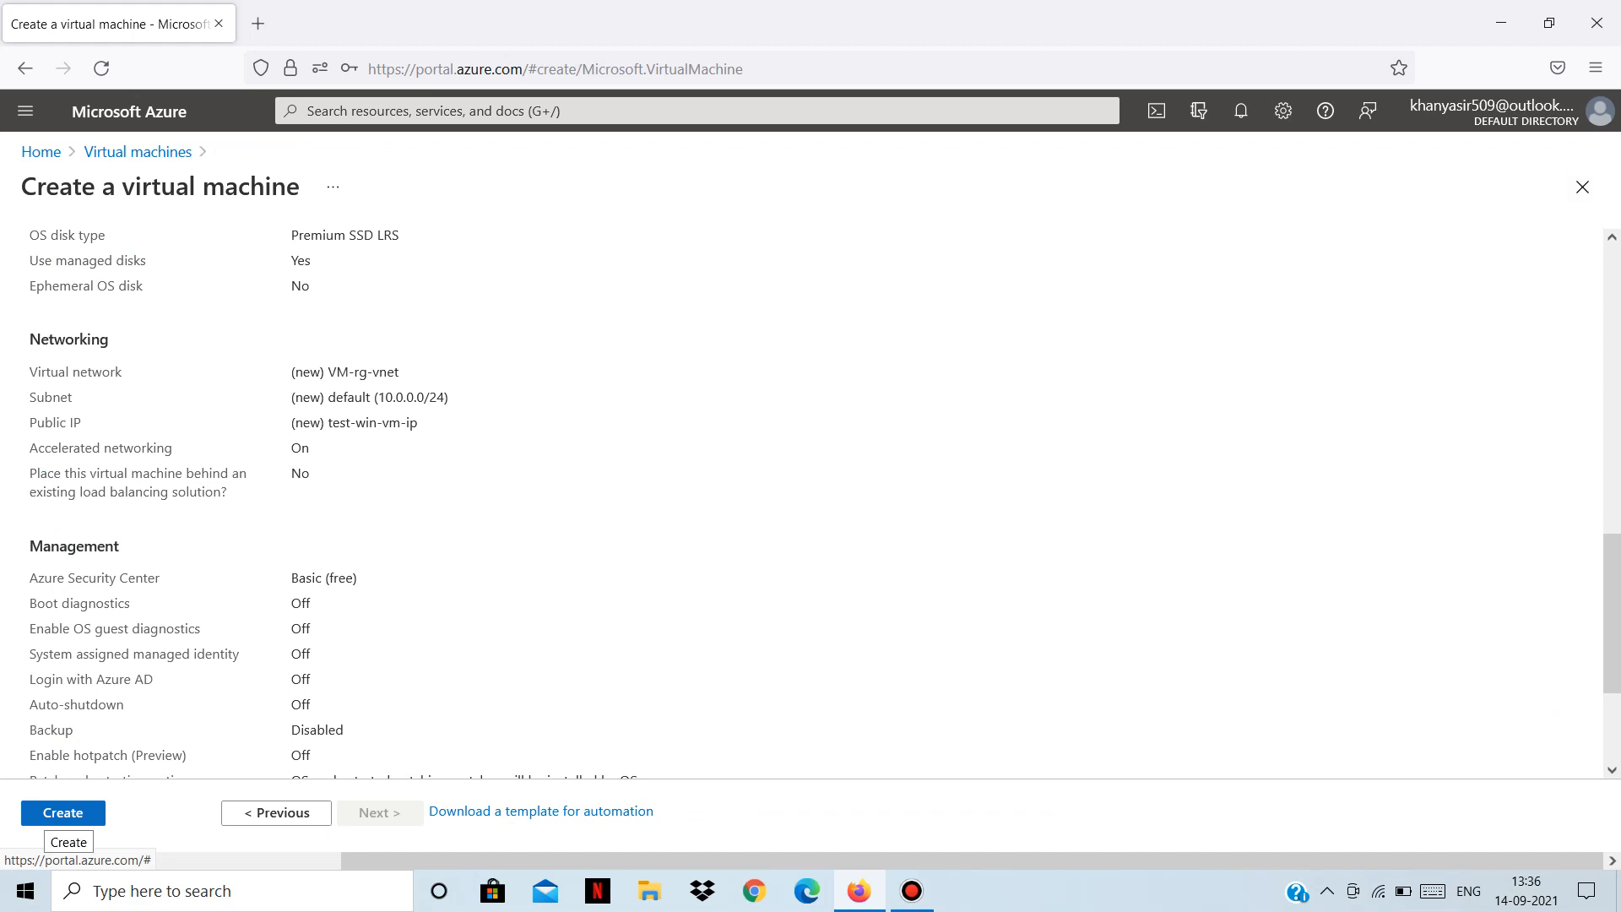
# Submit test-win-vm for creation and let its deployment to VM-rg finish.
pyautogui.click(62, 812)
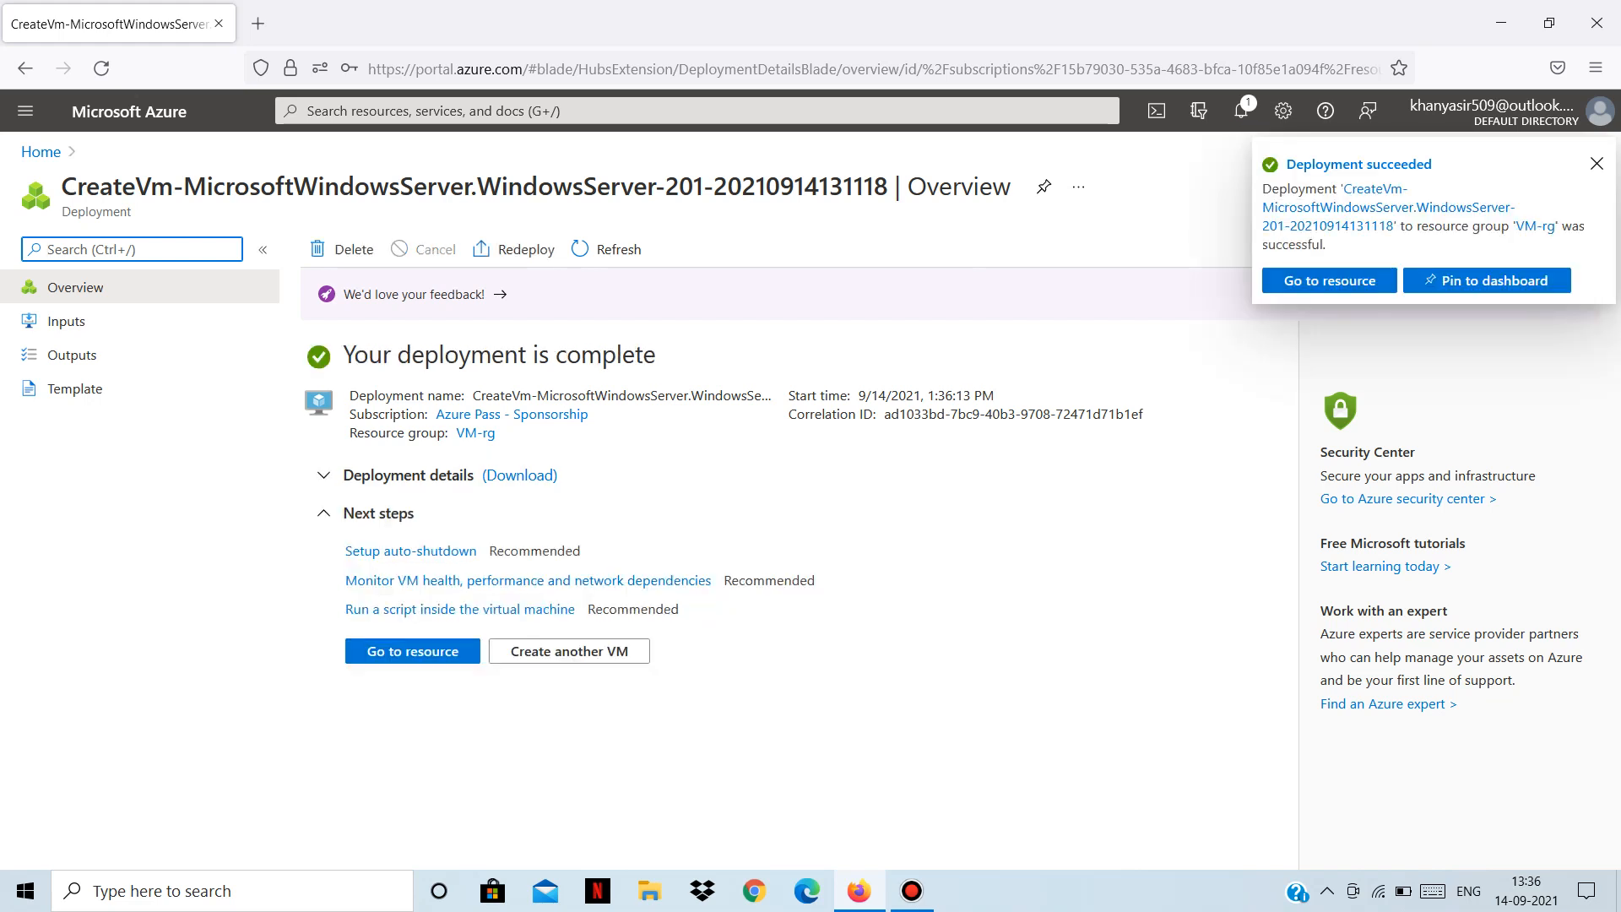
# Go to test-win-vm's overview, dismiss the notification, and view its IPs 20.204.45.219 and 10.0.0.4.
pyautogui.click(413, 651)
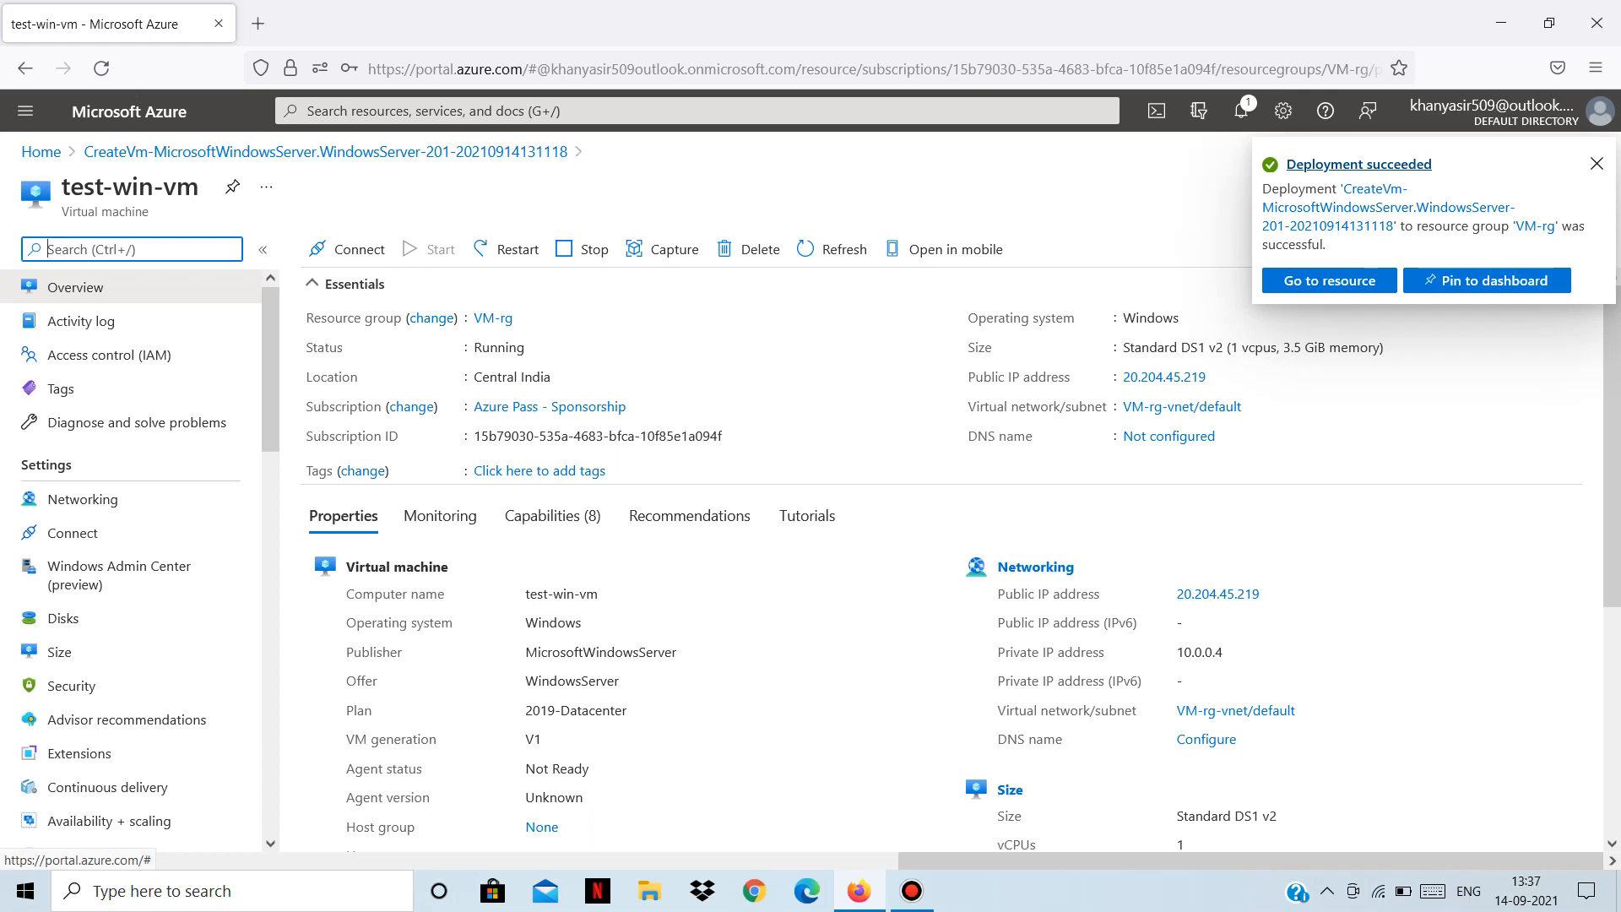
pyautogui.click(1595, 165)
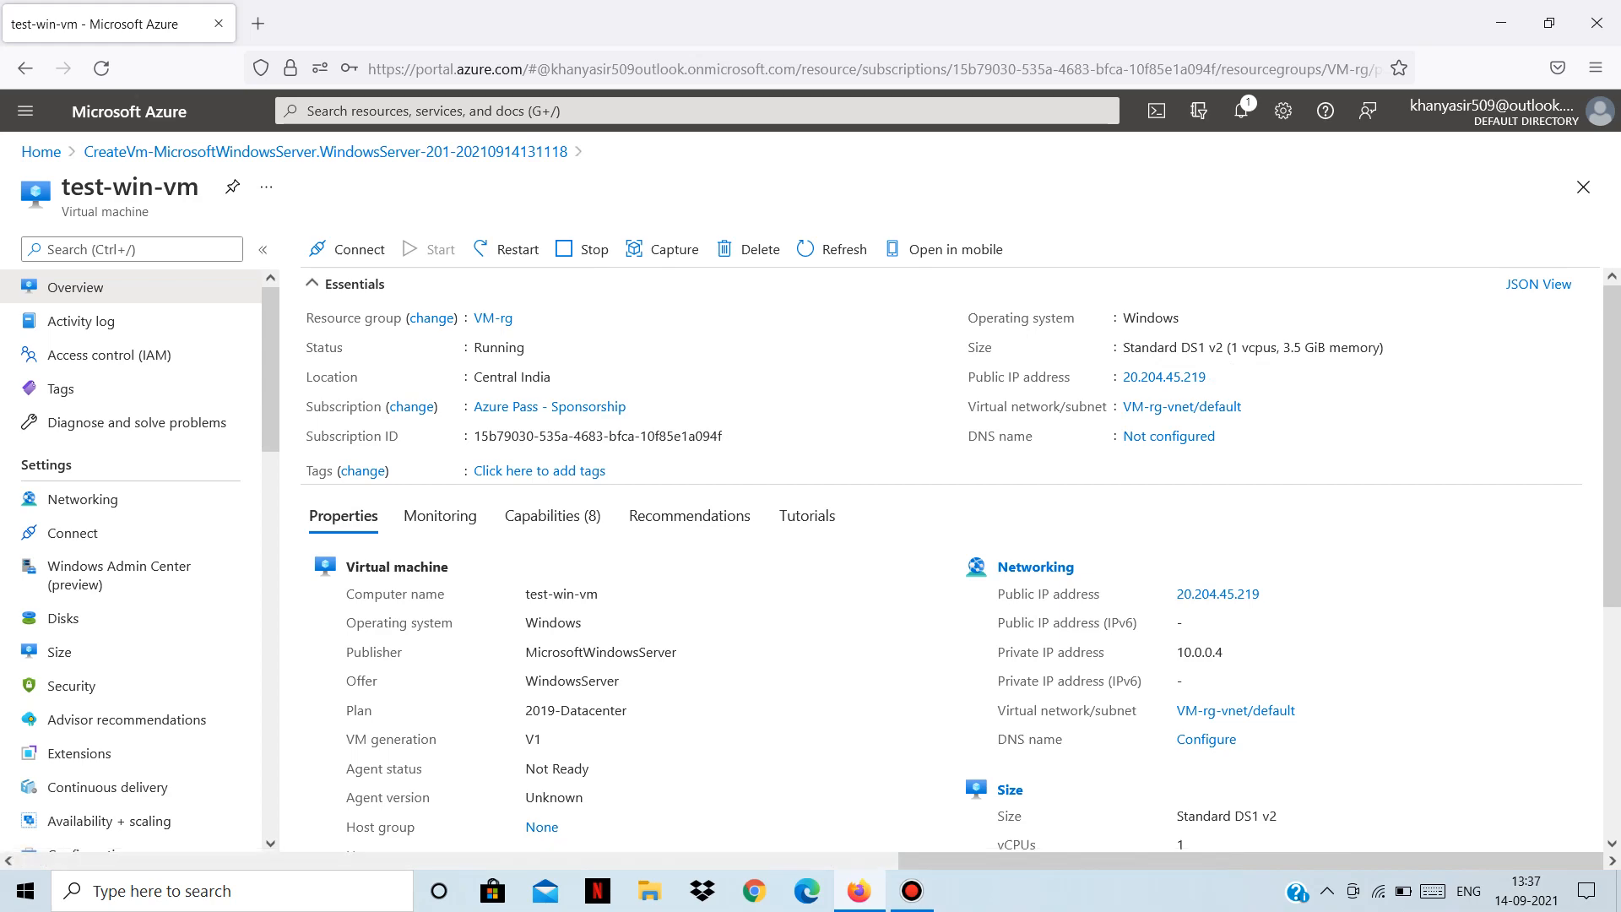
pyautogui.scroll(-3, 950, 557)
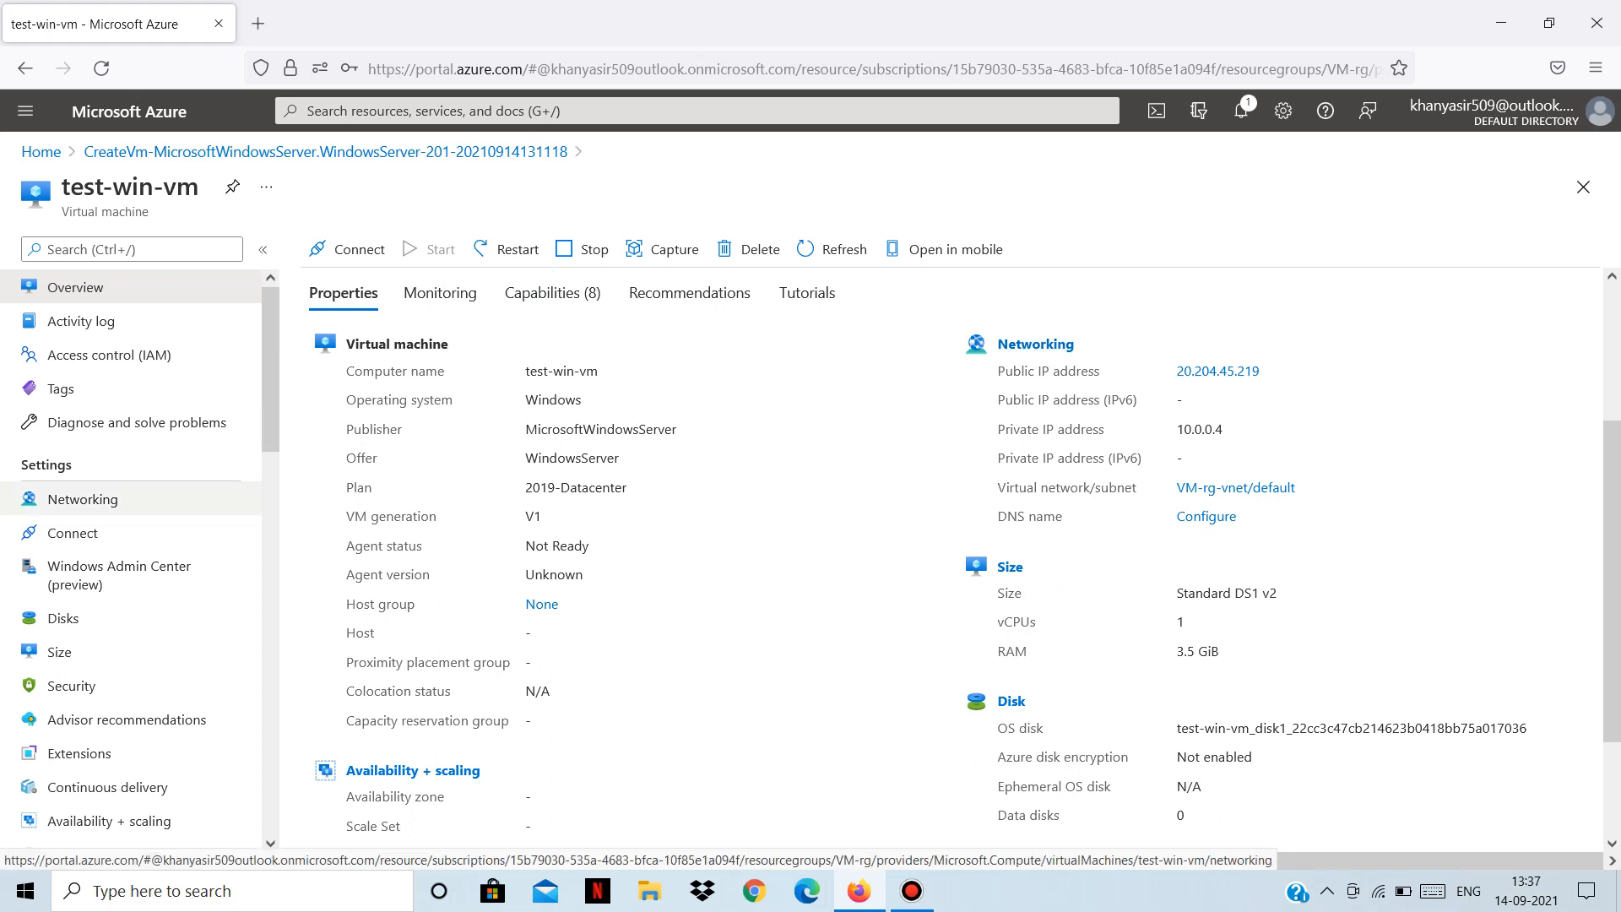
pyautogui.click(82, 499)
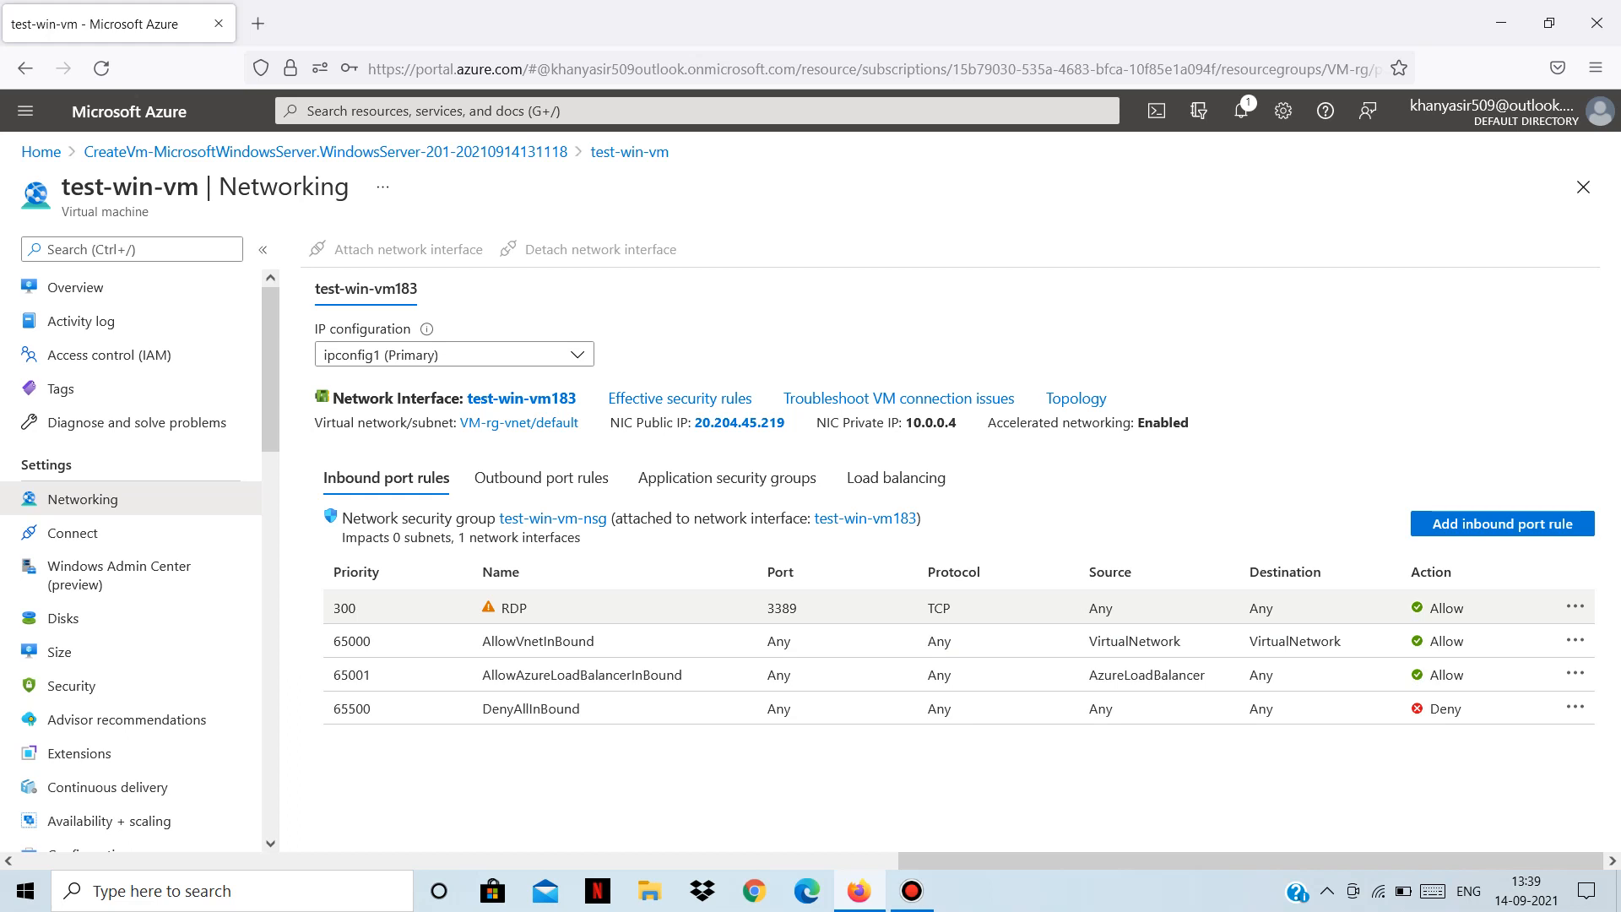
pyautogui.click(1575, 606)
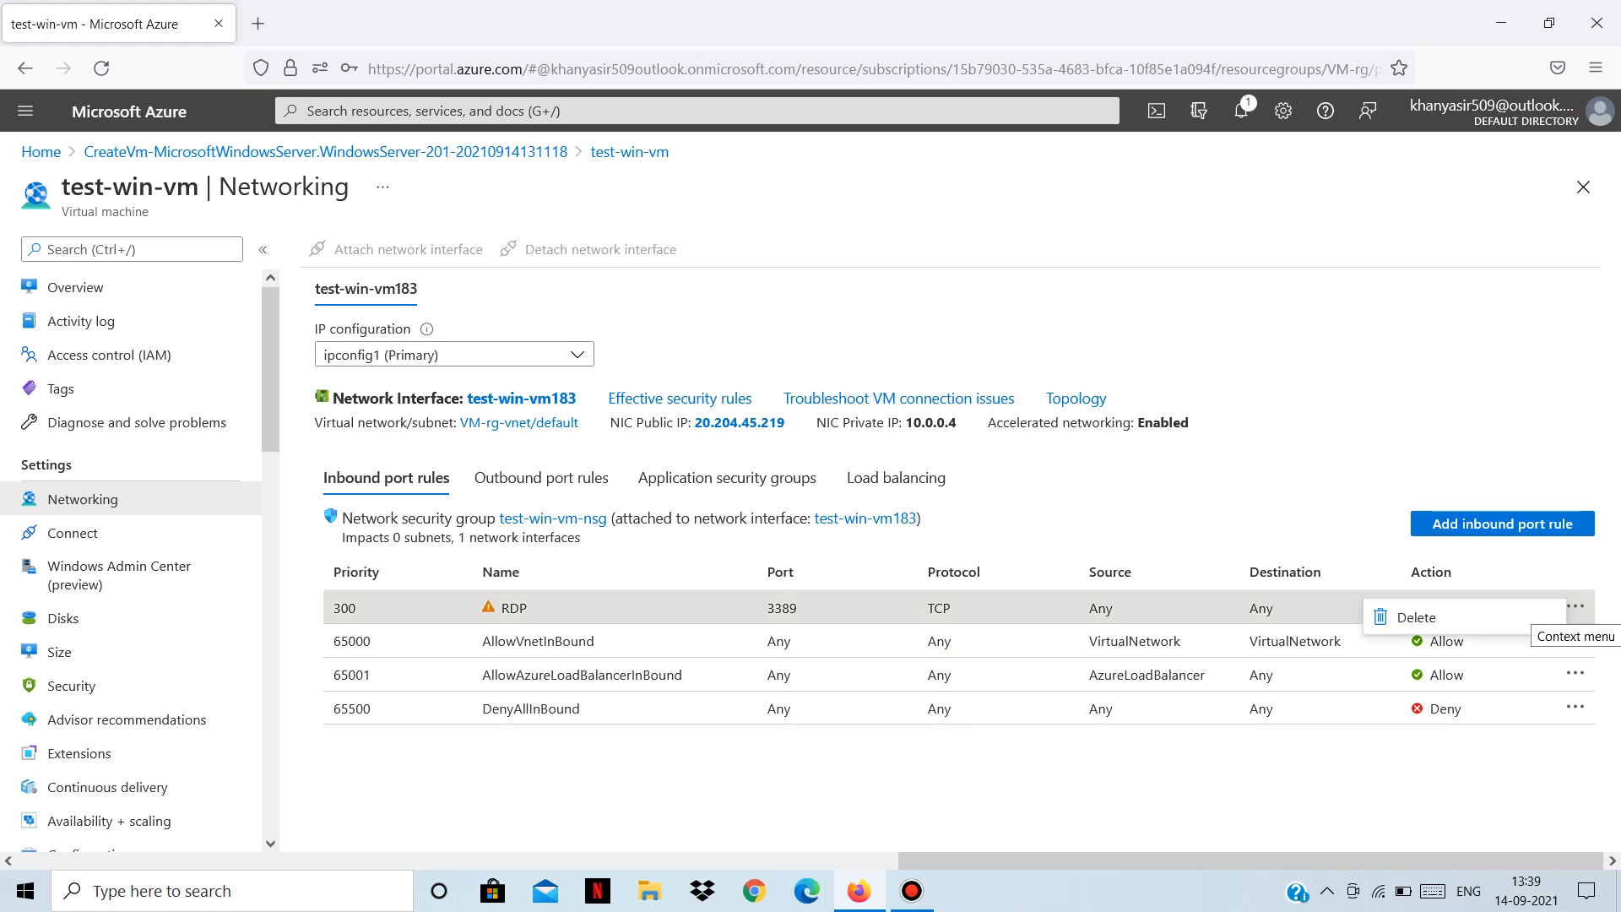
pyautogui.click(1266, 477)
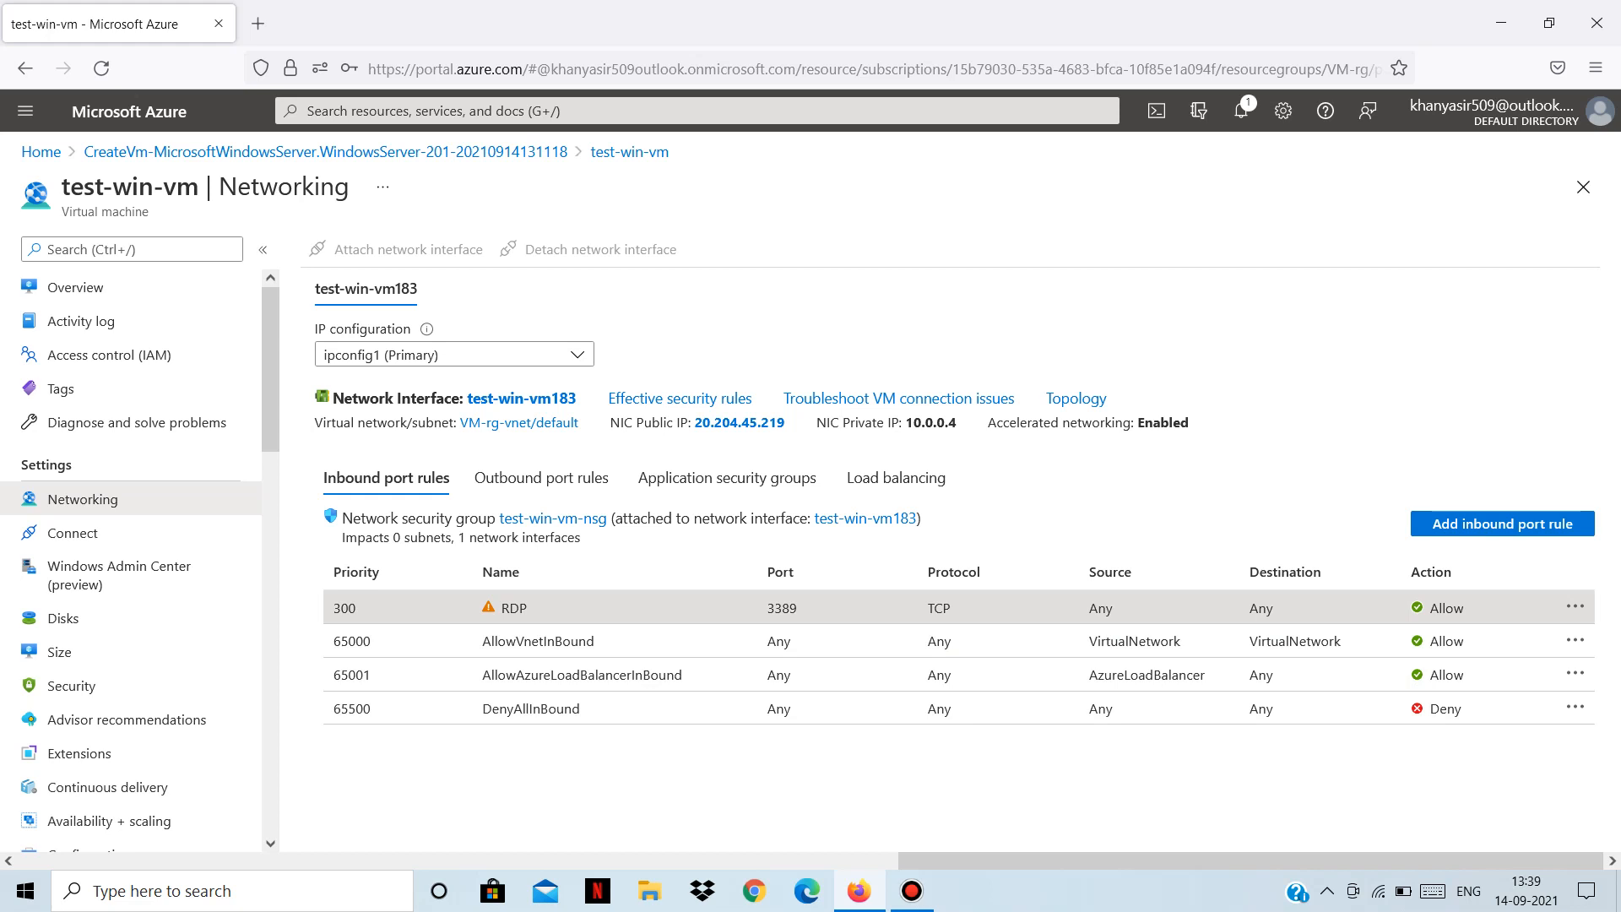
pyautogui.click(76, 287)
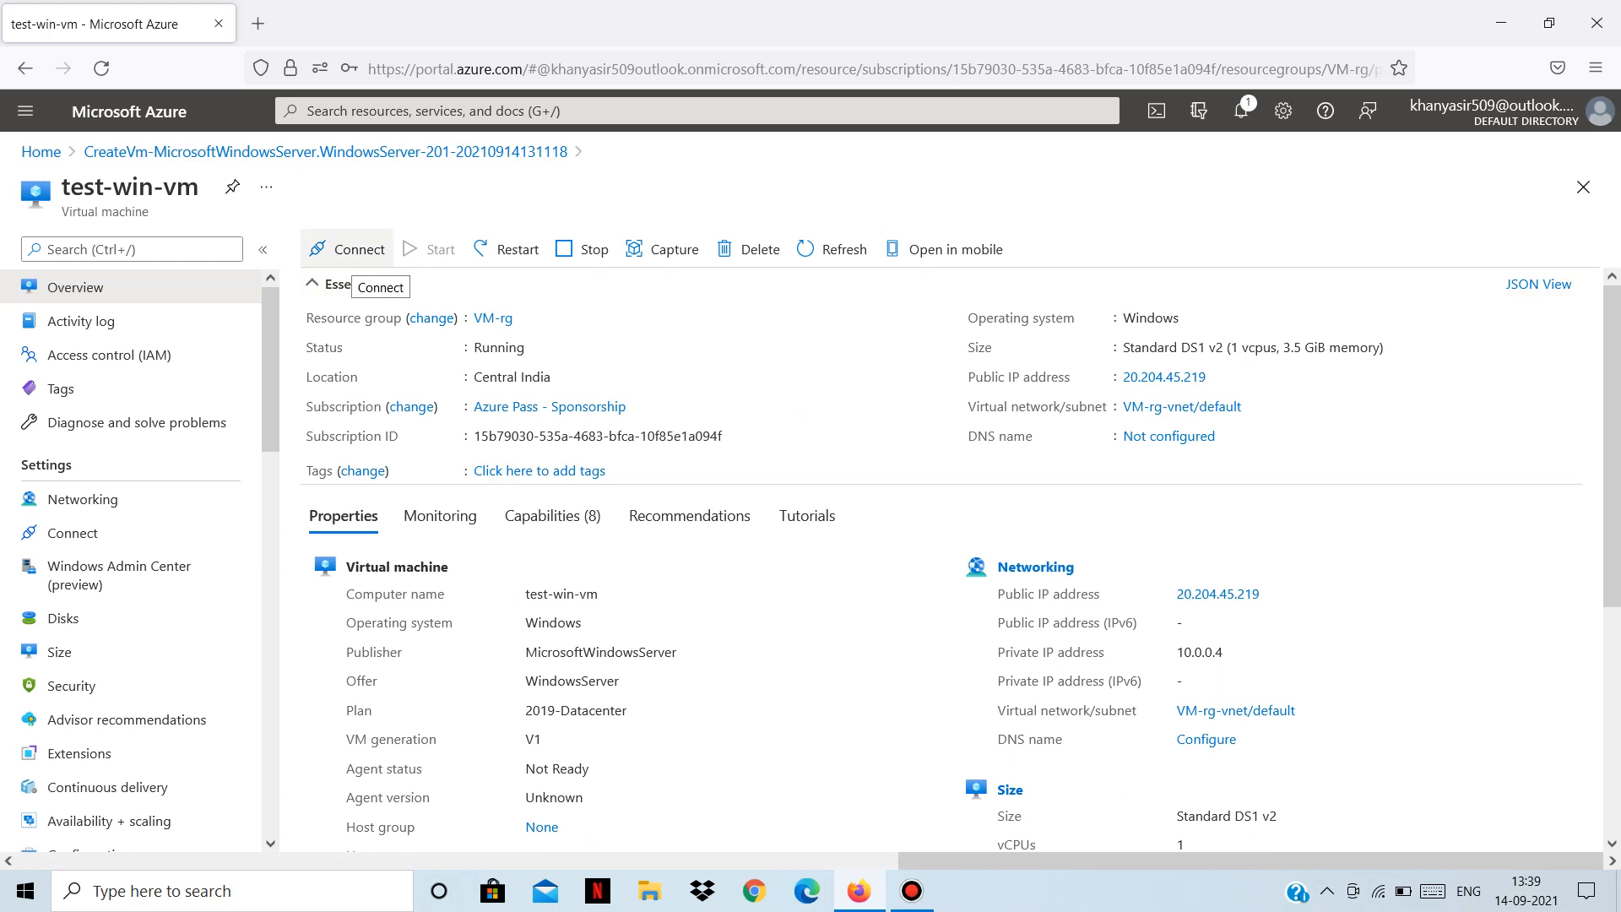
# Choose RDP from test-win-vm's Connect menu, showing public IP 20.204.45.219 on port 3389.
pyautogui.click(348, 249)
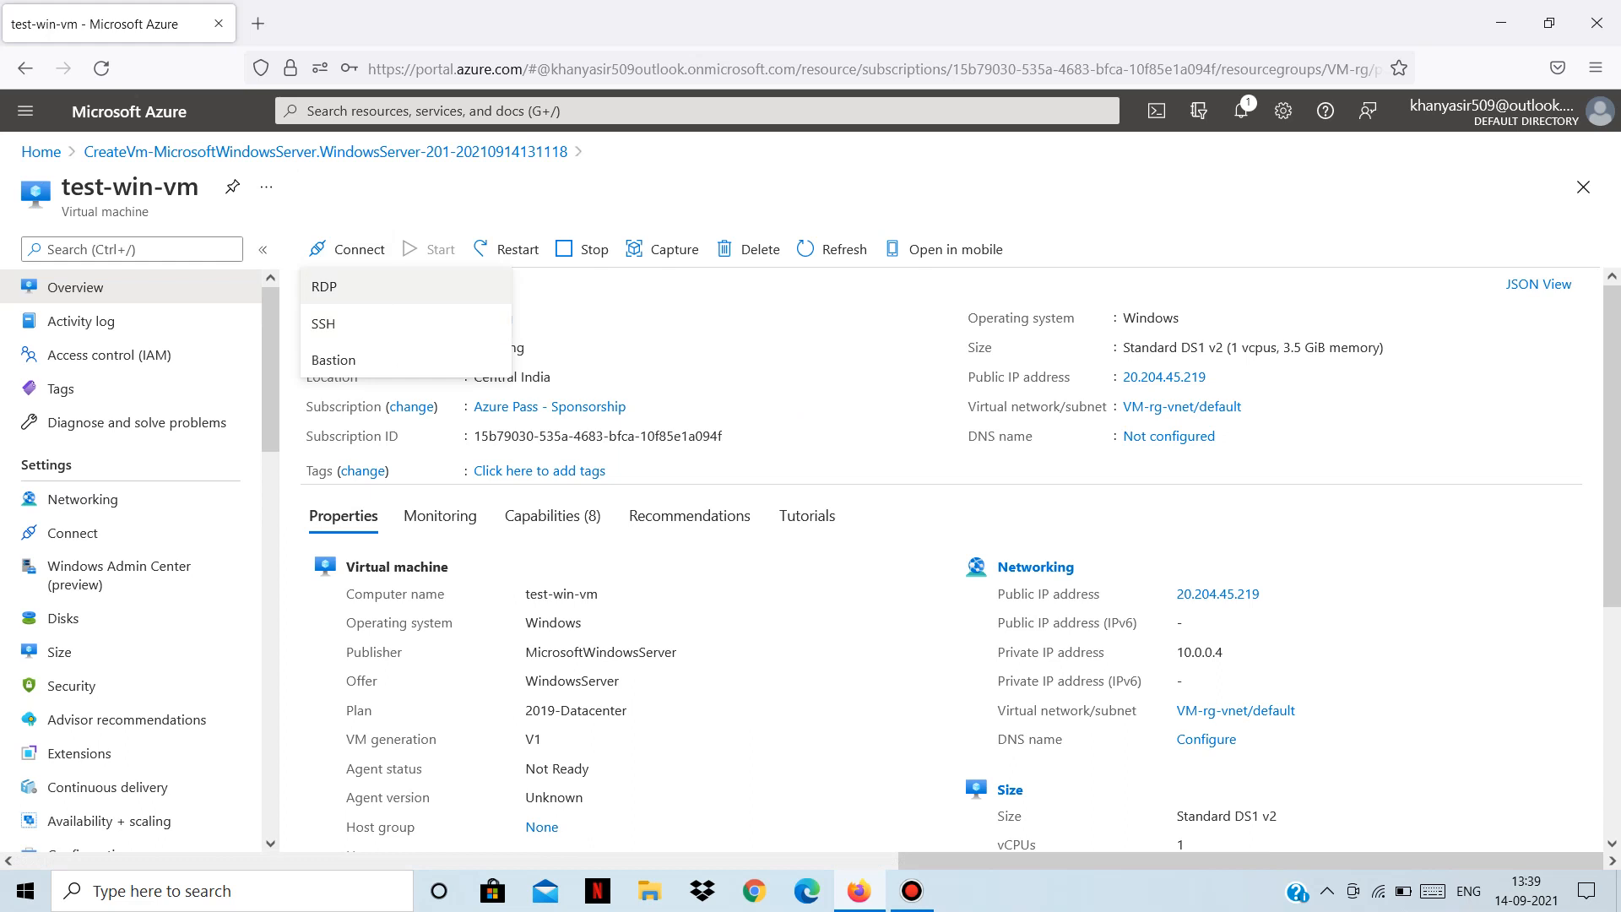
pyautogui.click(323, 286)
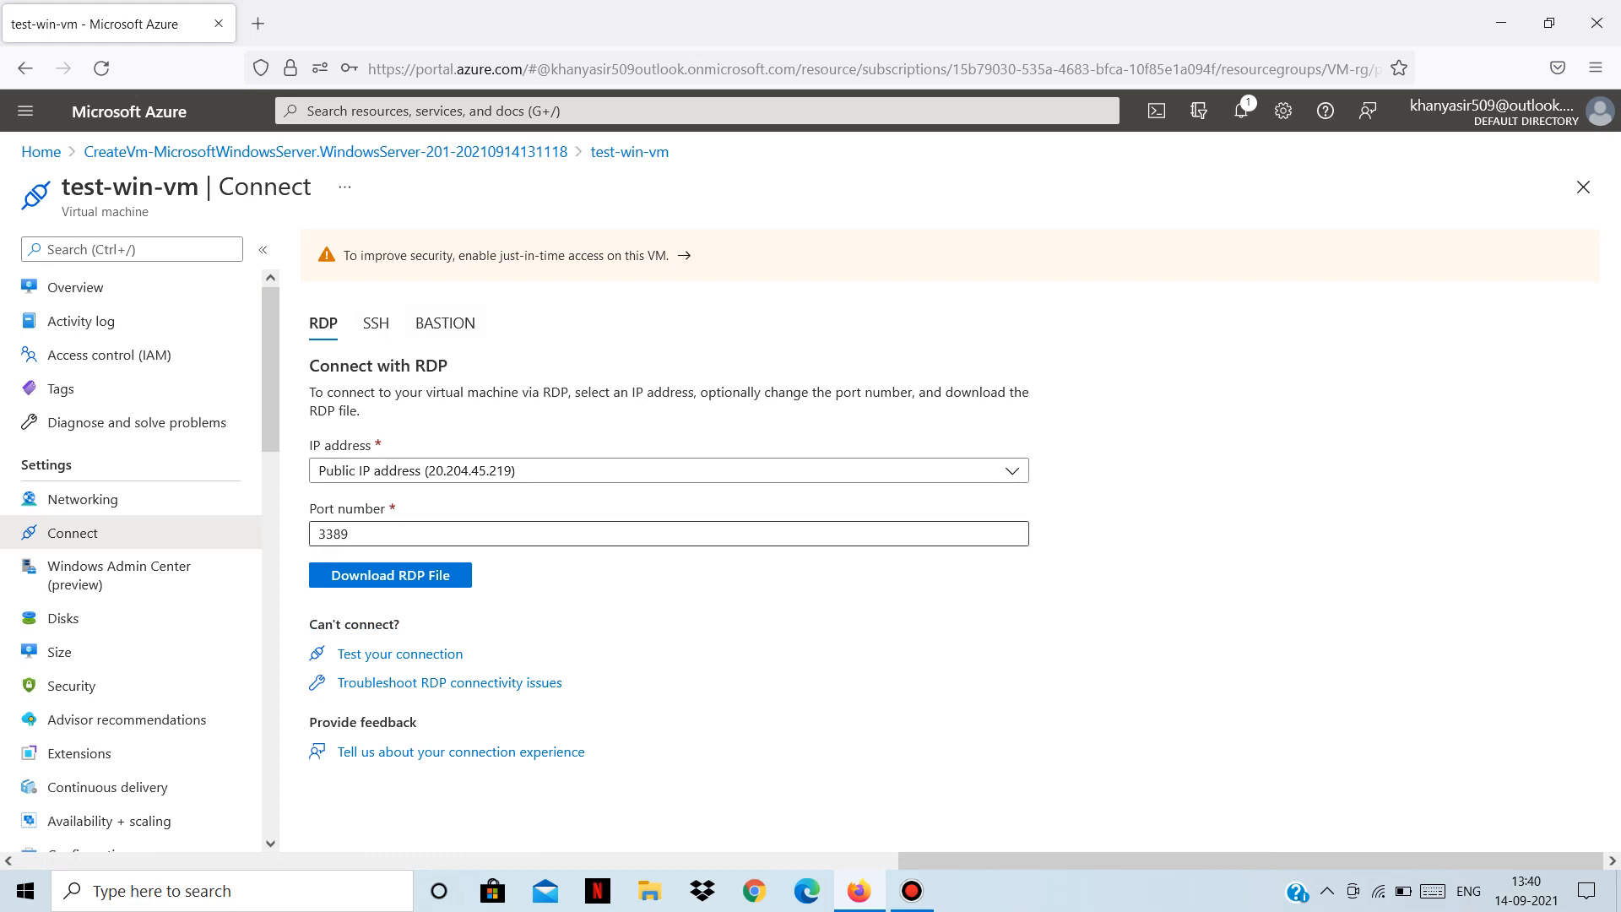
# Save the test-win-vm.rdp file, dismiss the downloads panel, and bring up Bandicam.
pyautogui.click(390, 575)
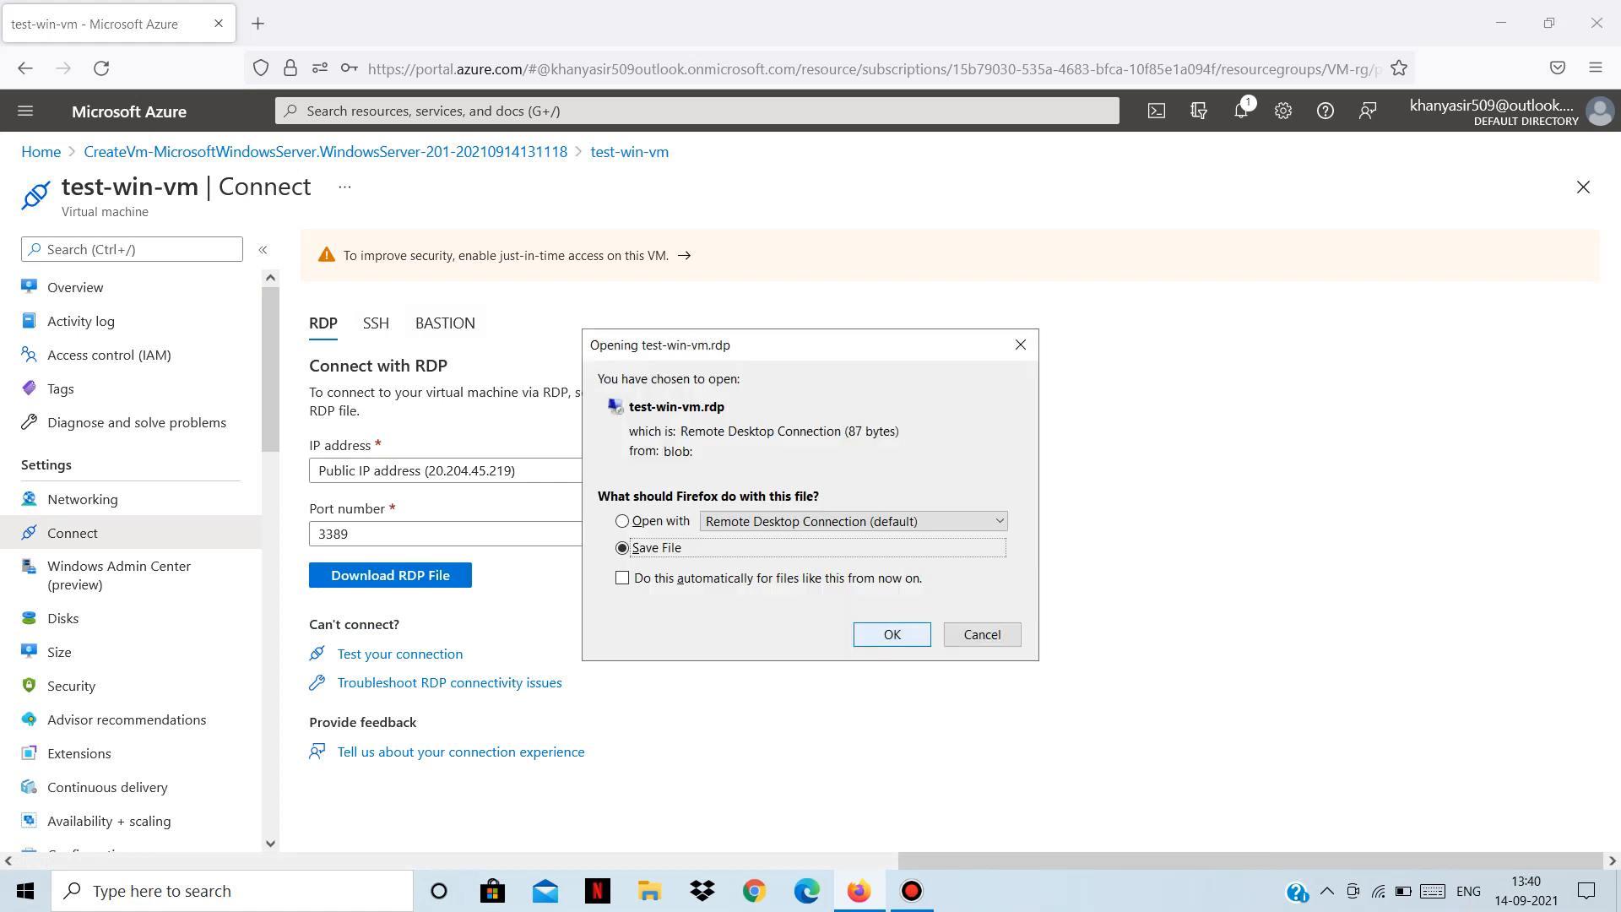
pyautogui.press('Return')
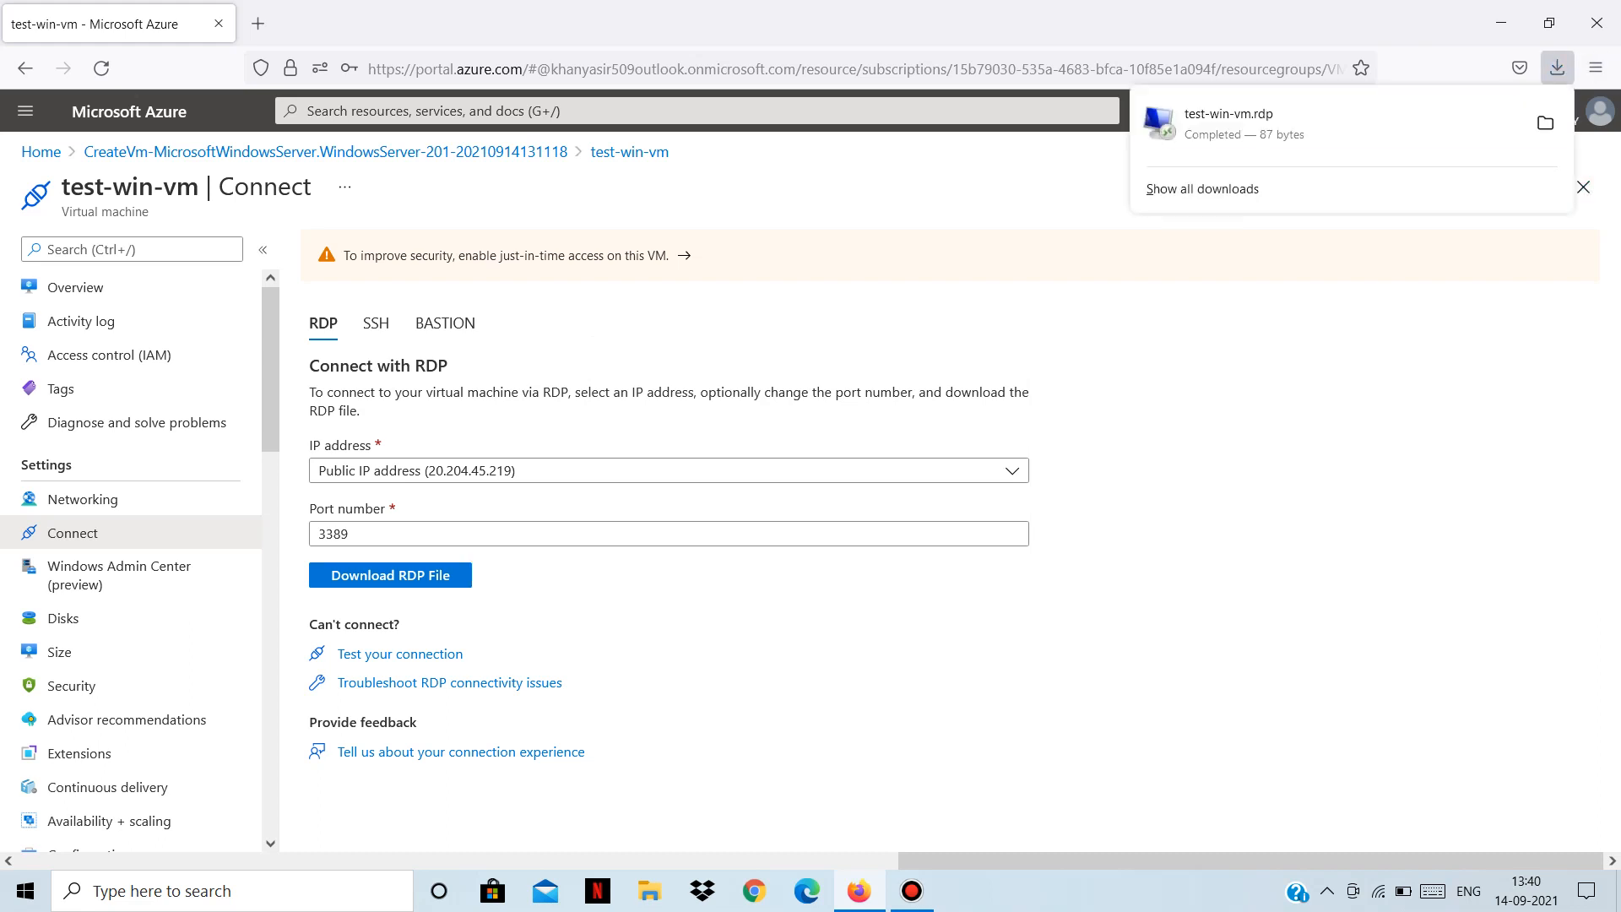
pyautogui.press('Escape')
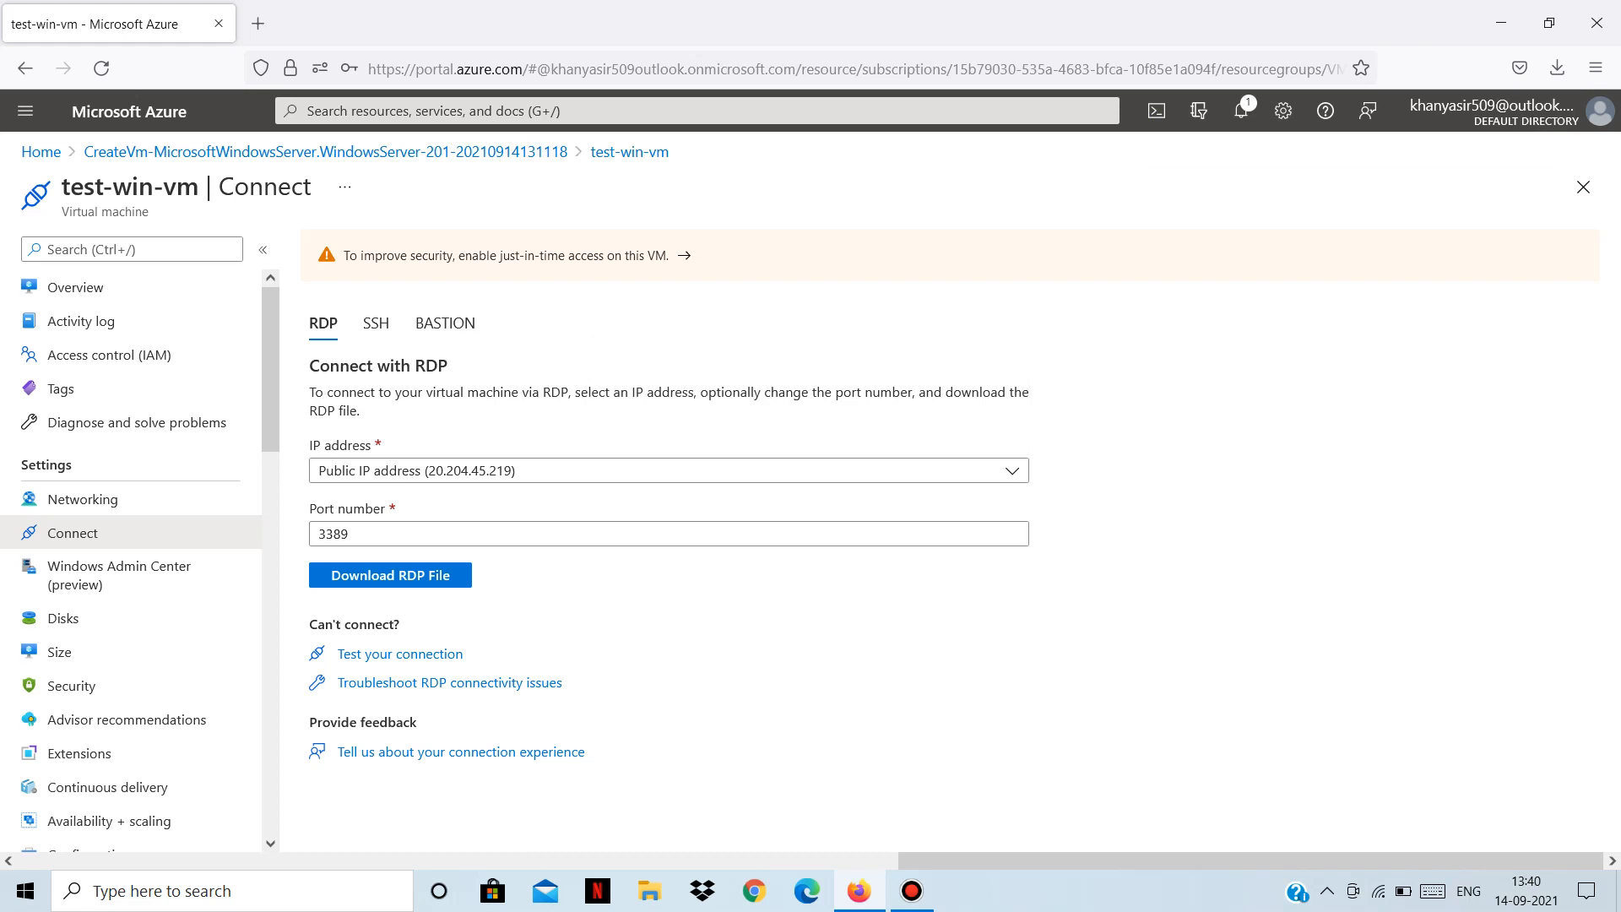
pyautogui.click(911, 891)
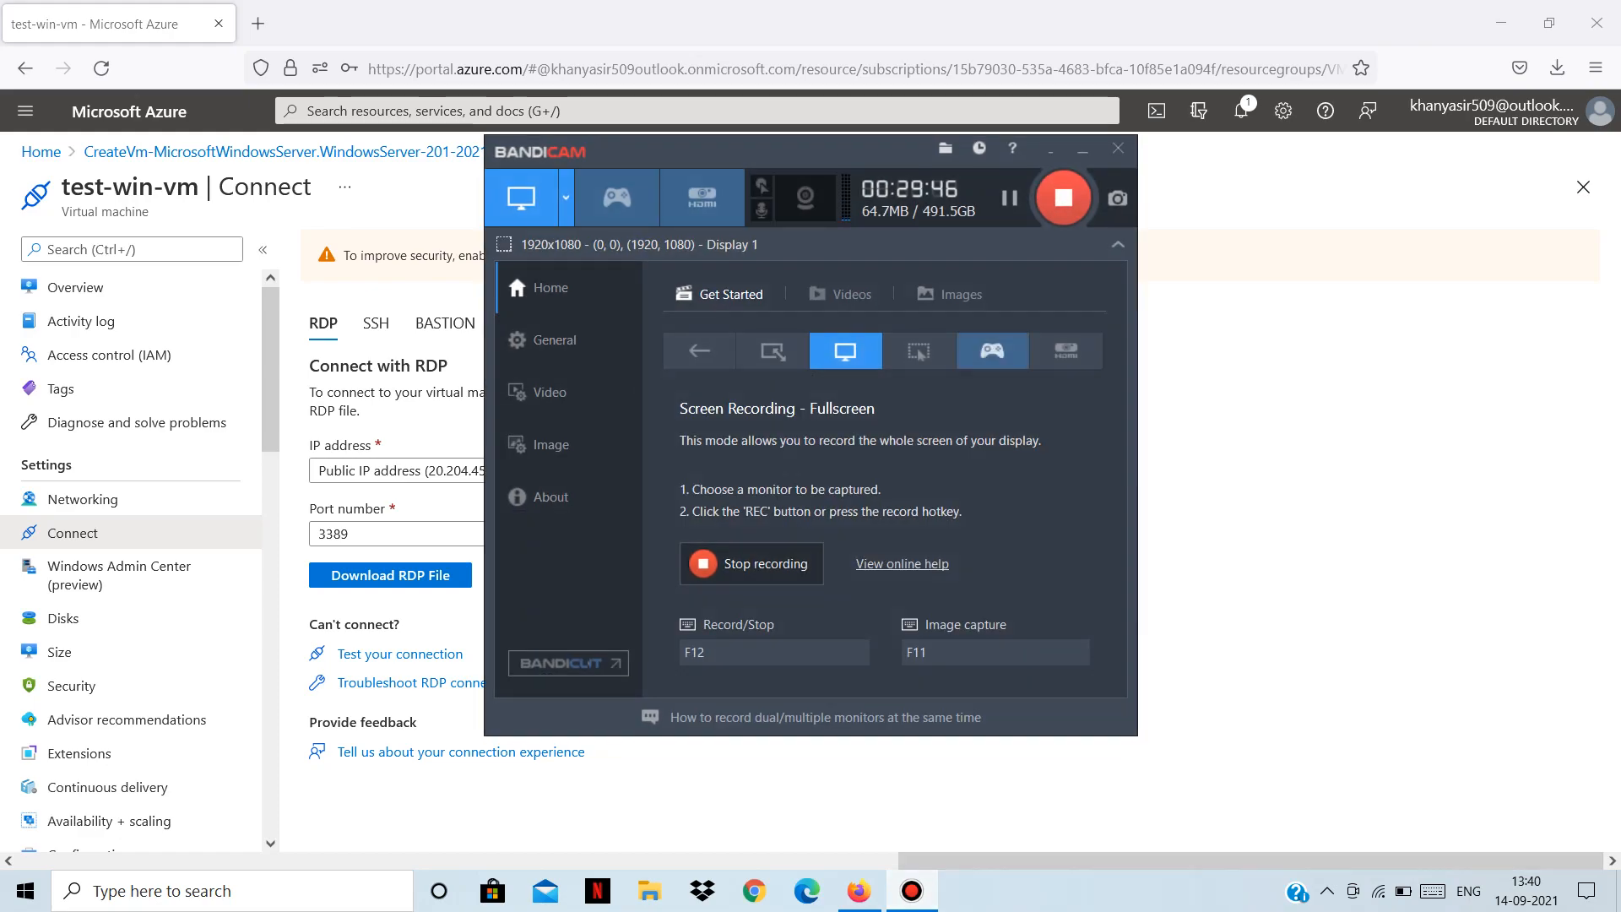